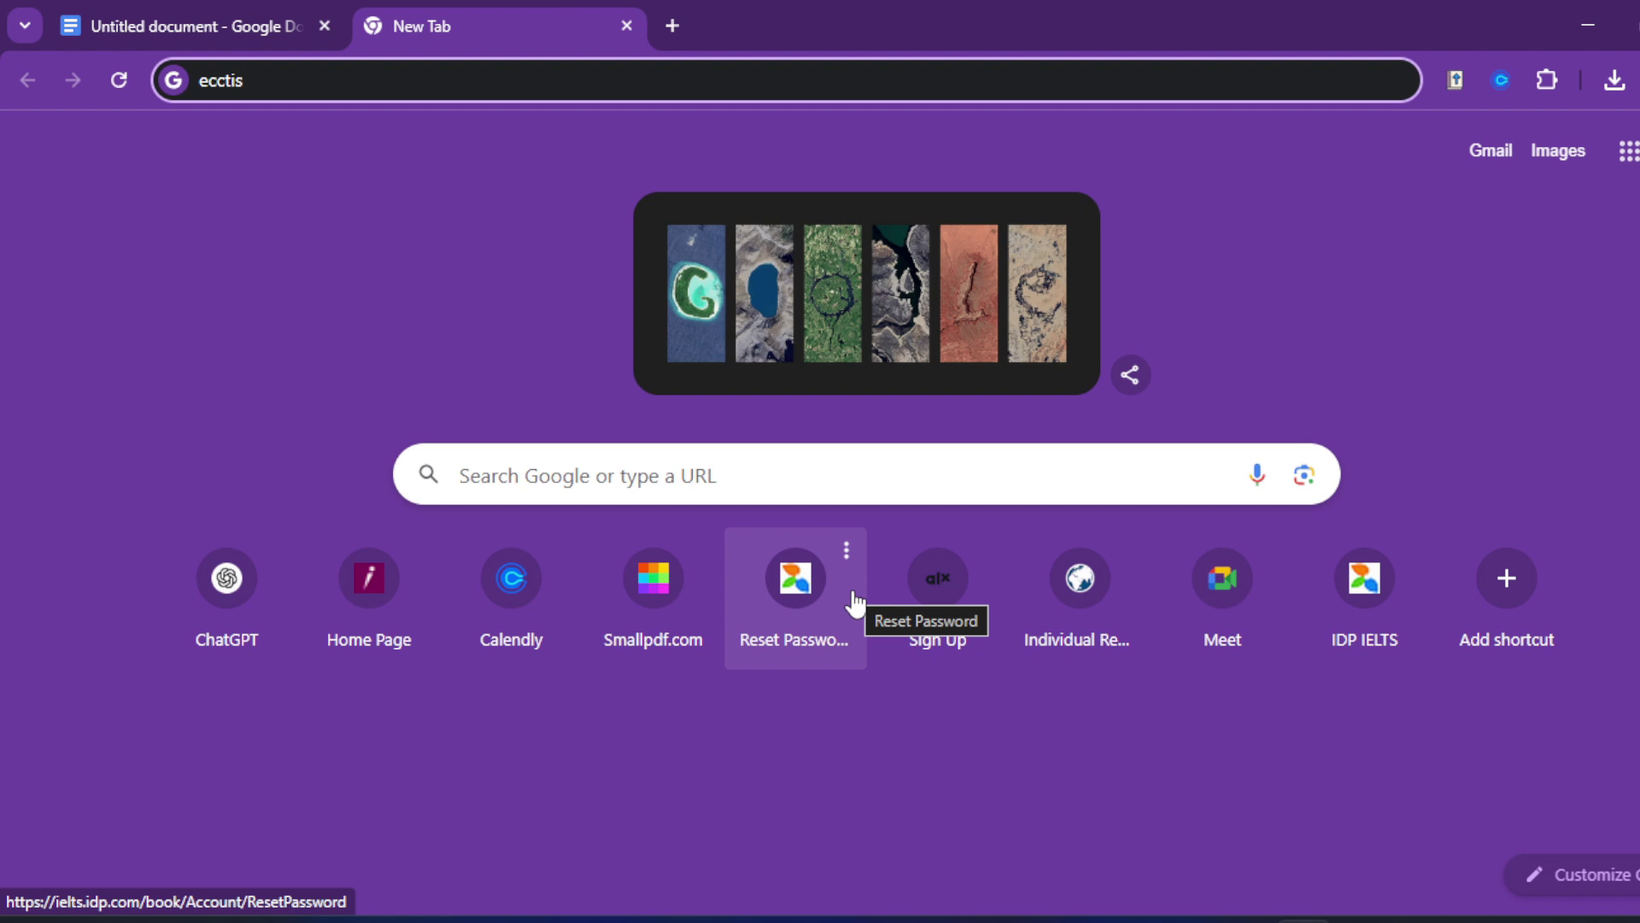
Step: Run the Google search for 'ecctis'
key("Return")
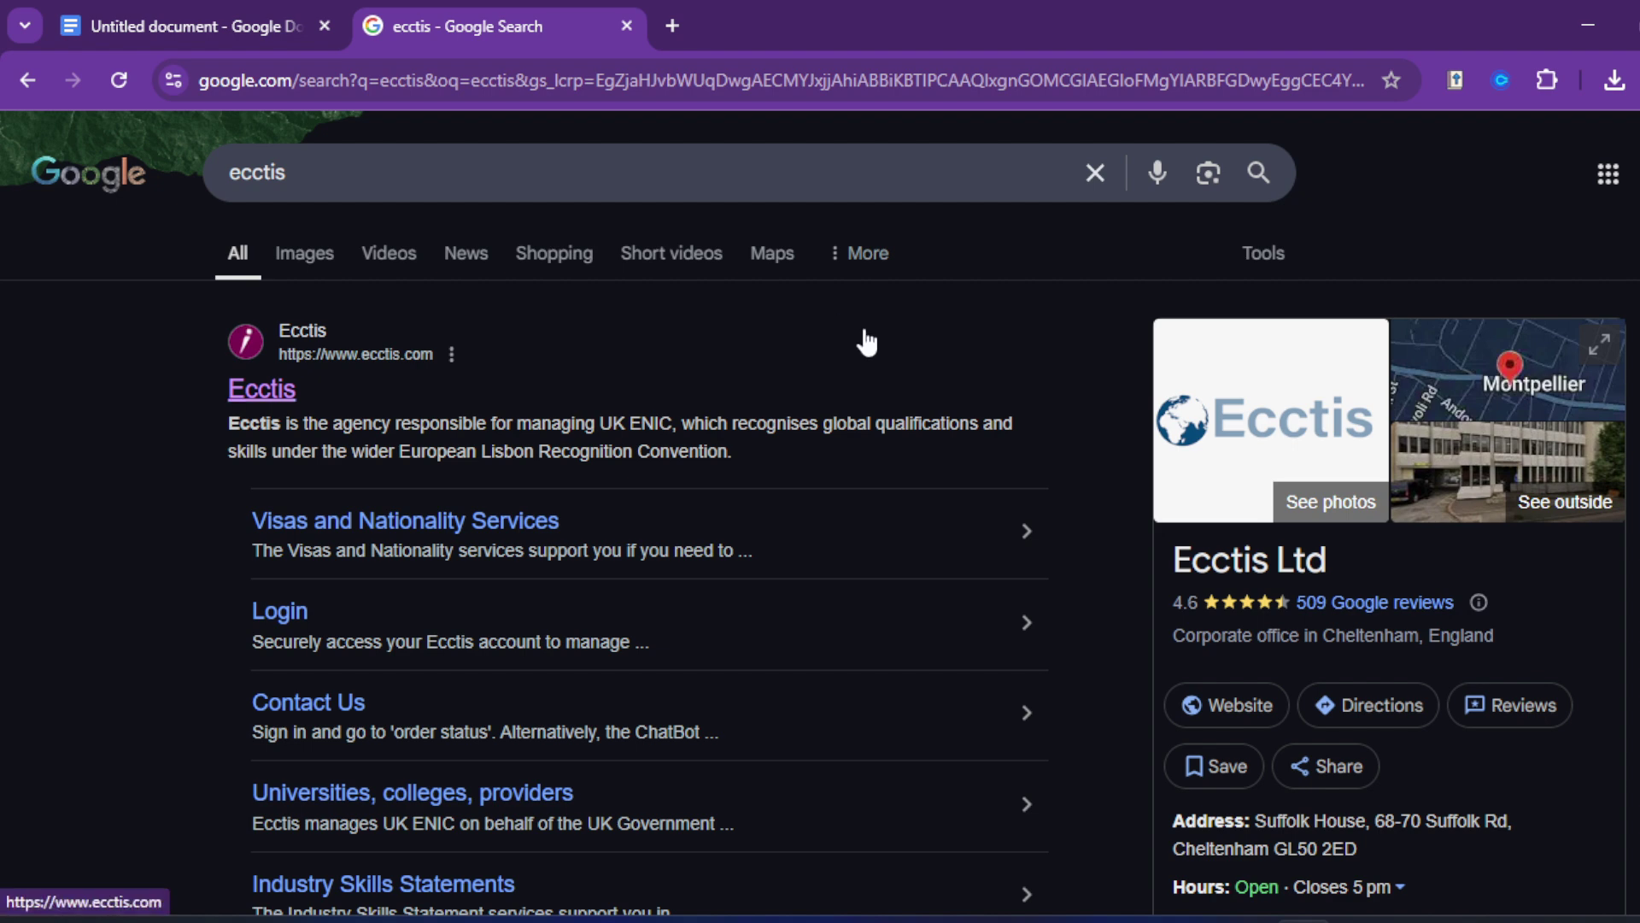
Step: Open ecctis.com from the search results and scroll through its home page sections
left_click(381, 362)
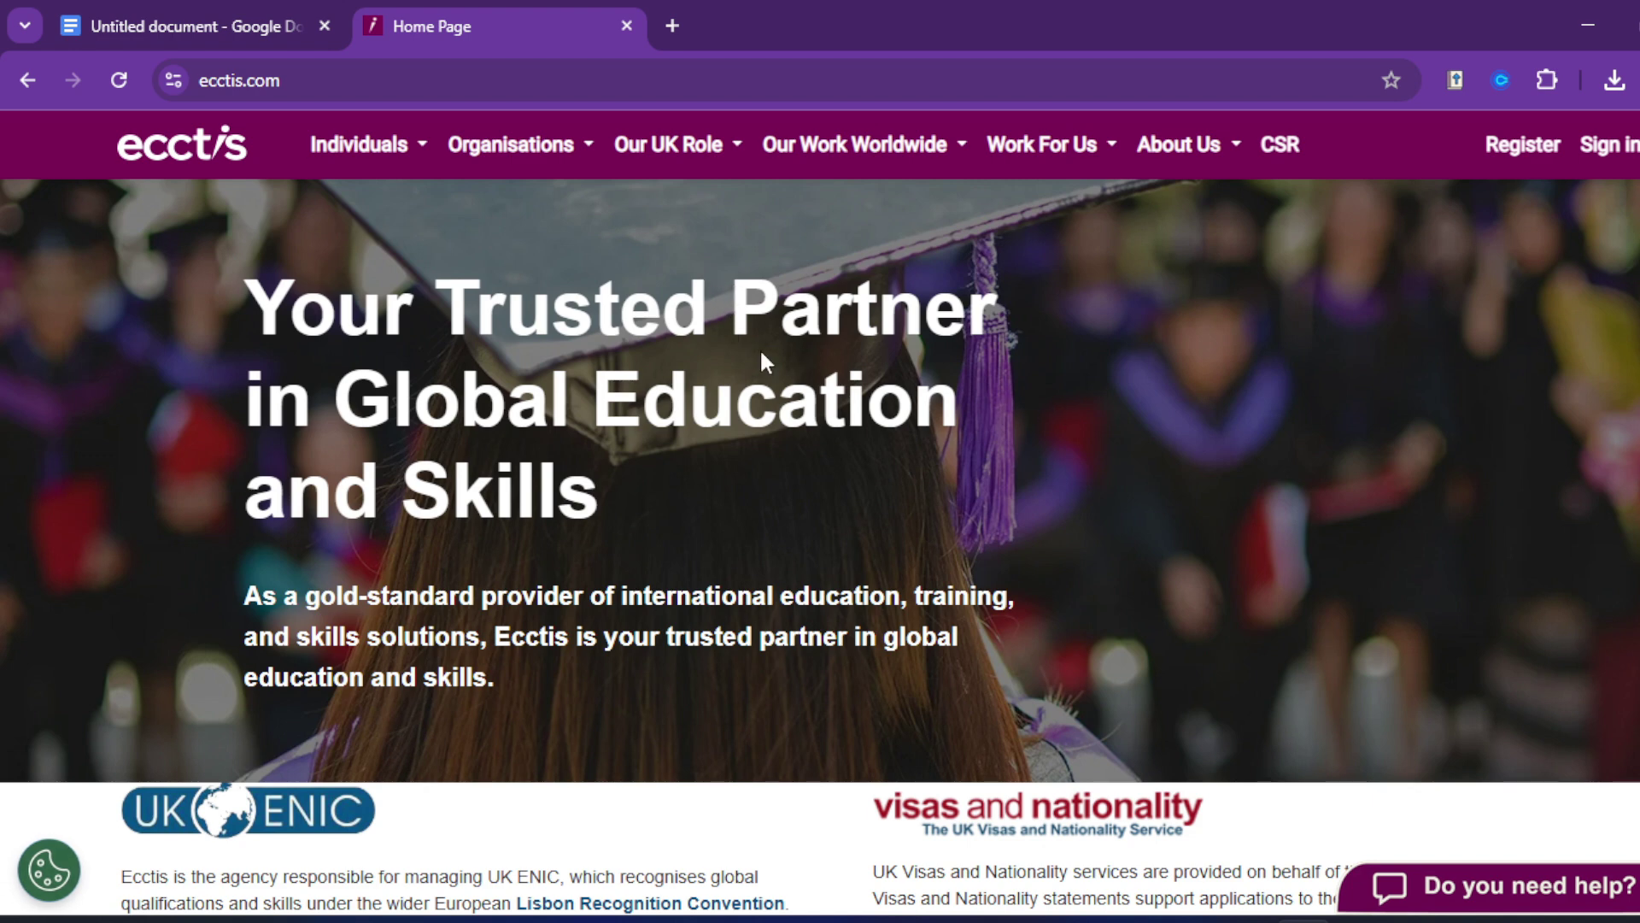
scroll(773, 598, "down", 3)
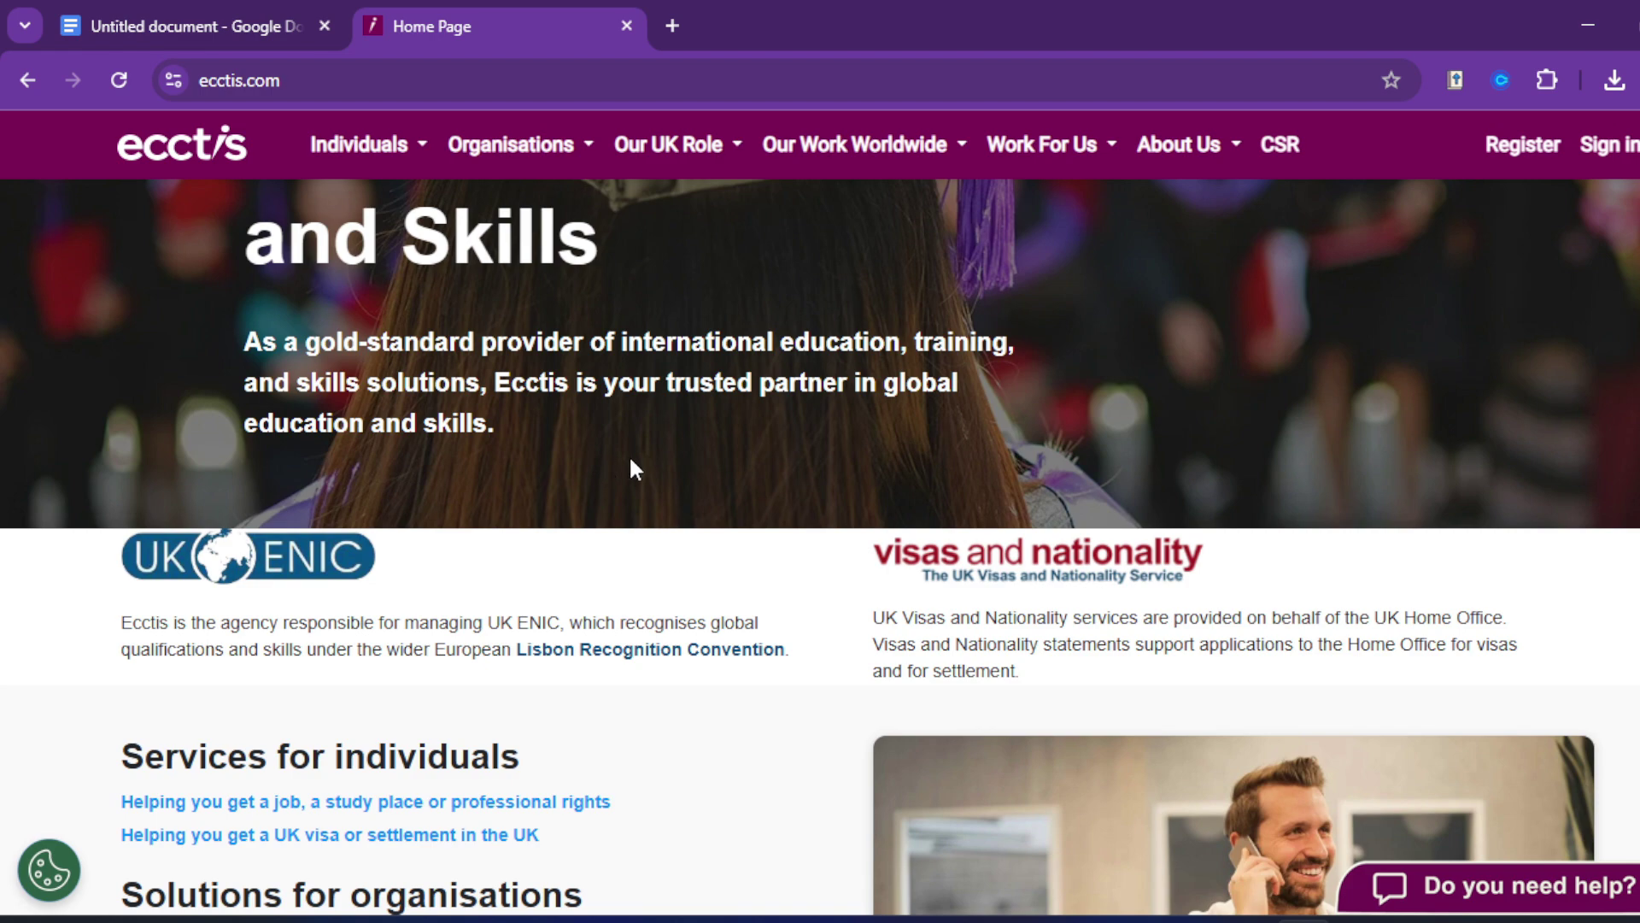
scroll(633, 468, "down", 7)
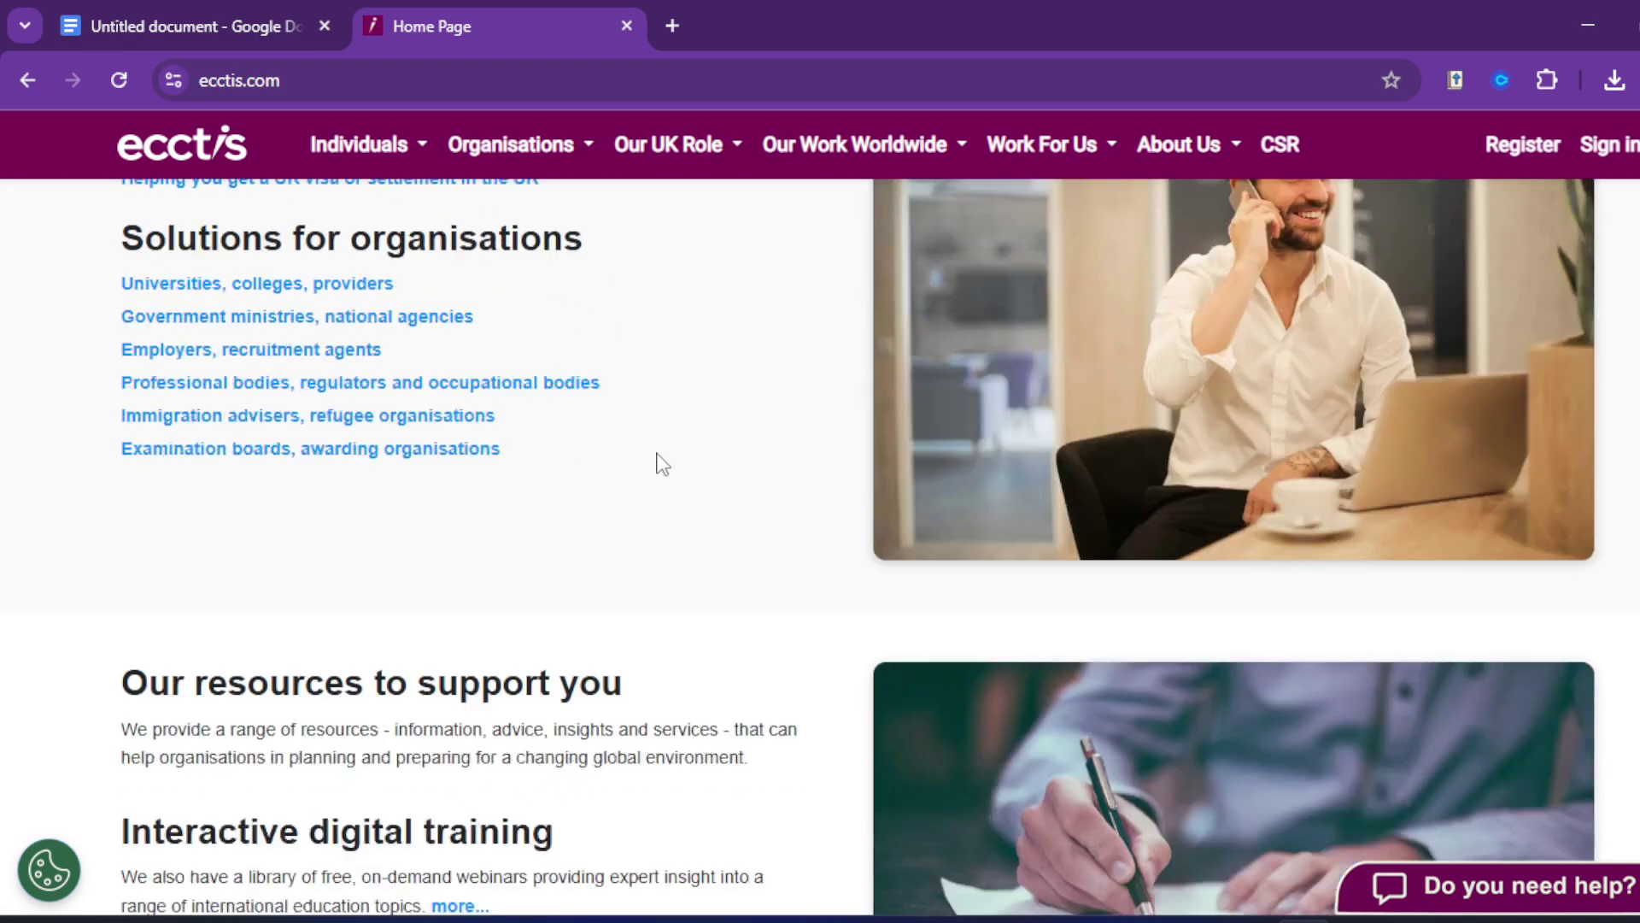
scroll(666, 453, "down", 4)
scroll(675, 435, "up", 14)
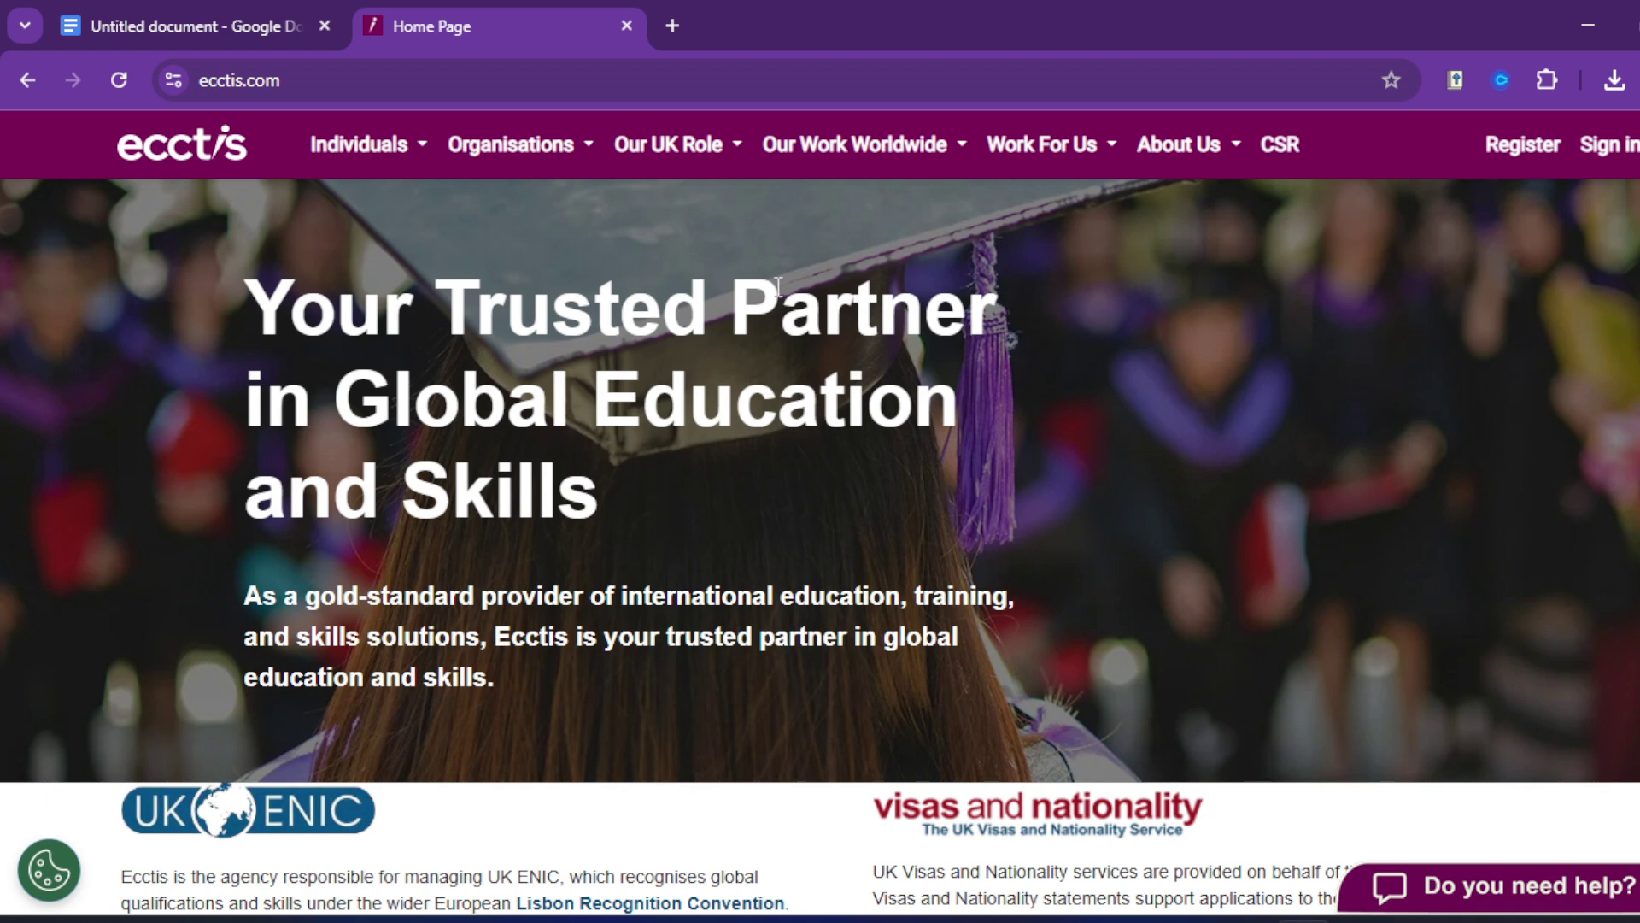
scroll(1125, 415, "down", 6)
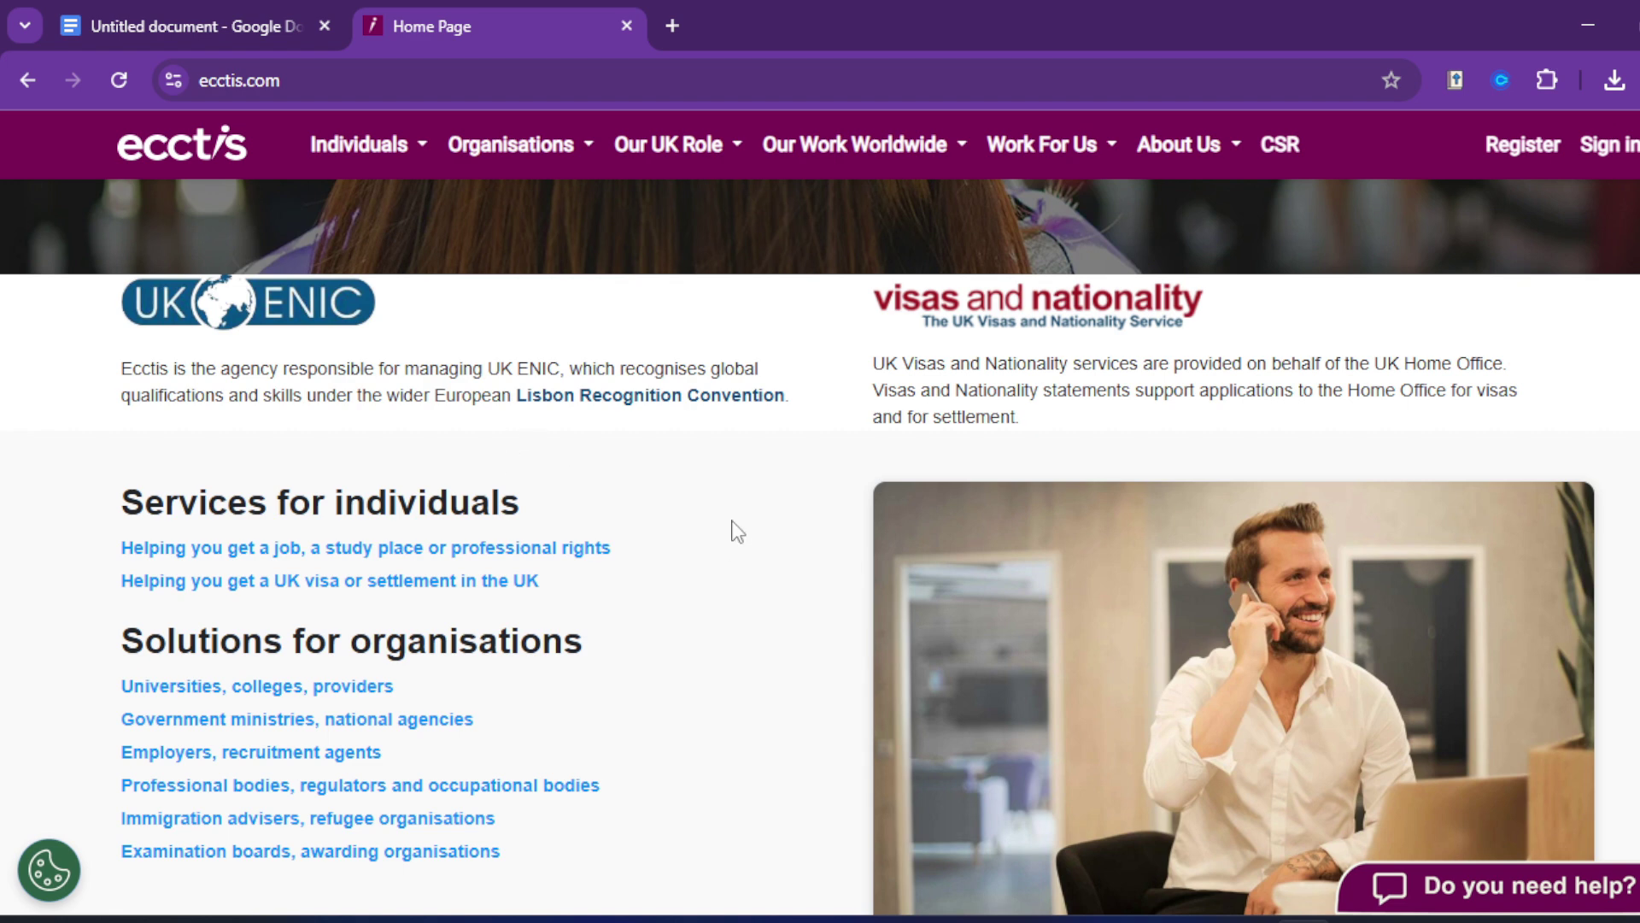
scroll(732, 530, "up", 5)
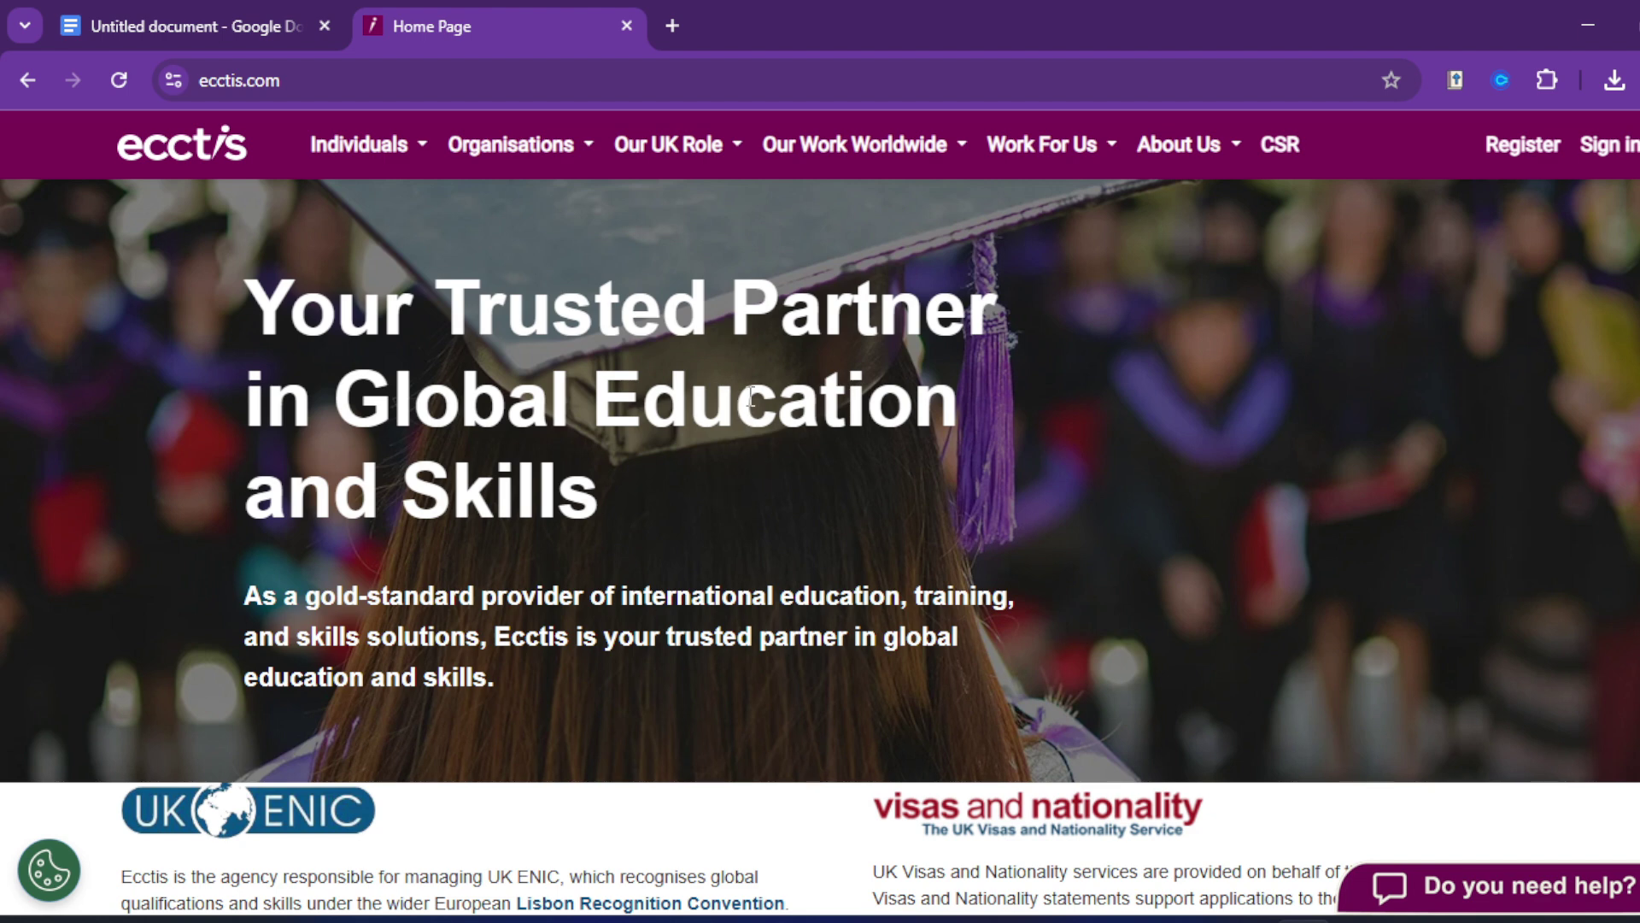
scroll(743, 454, "down", 1)
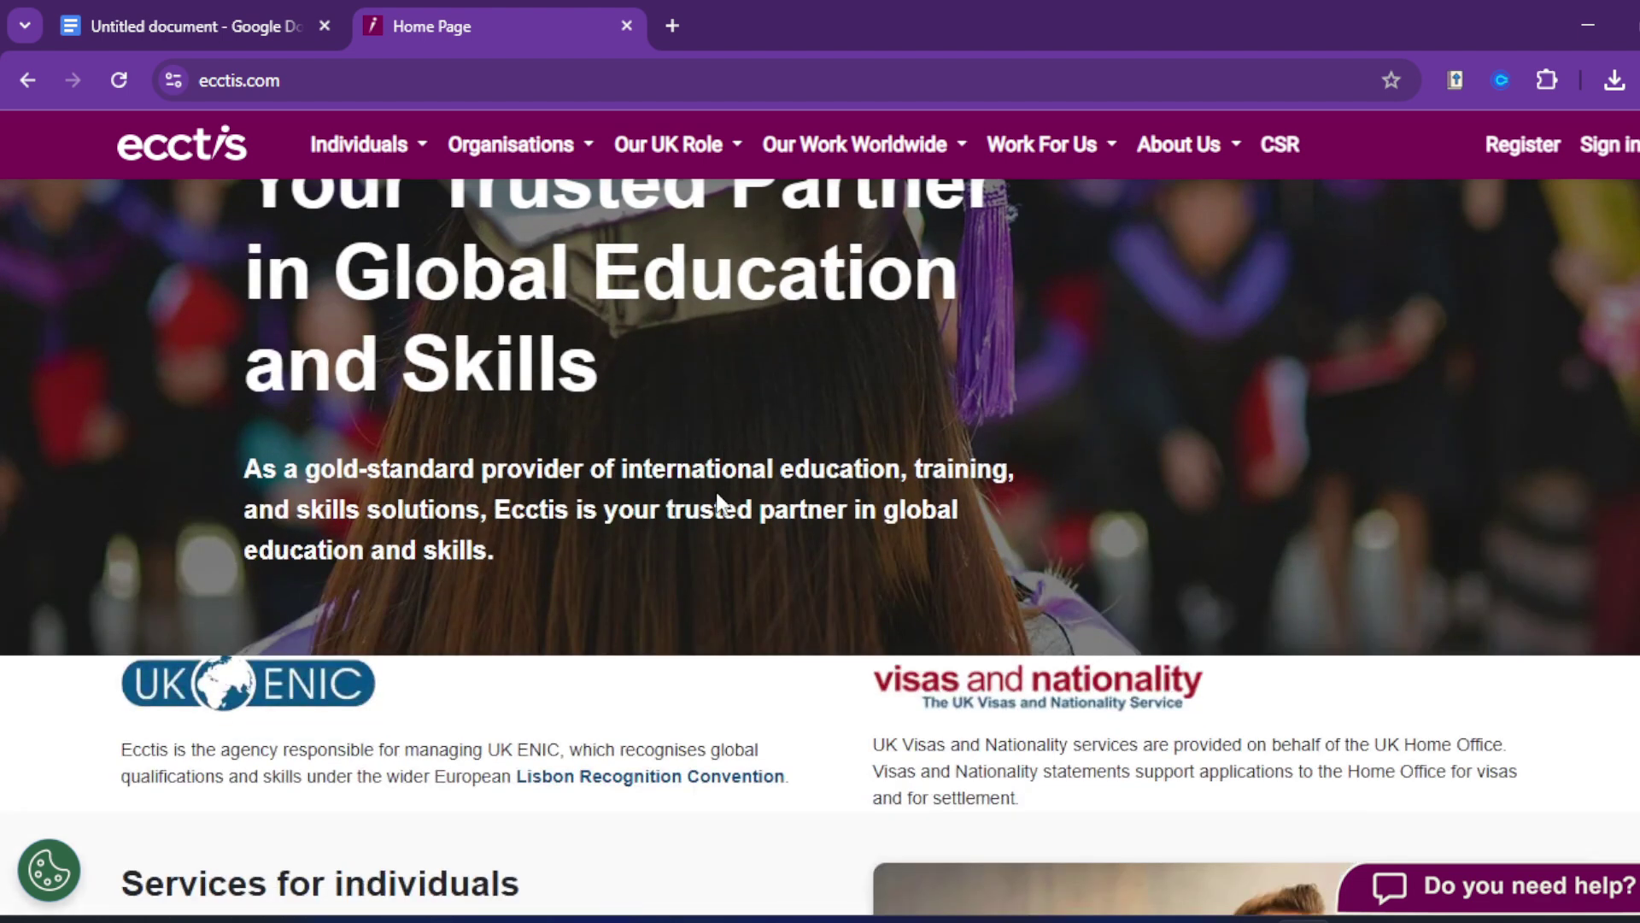
scroll(728, 504, "up", 1)
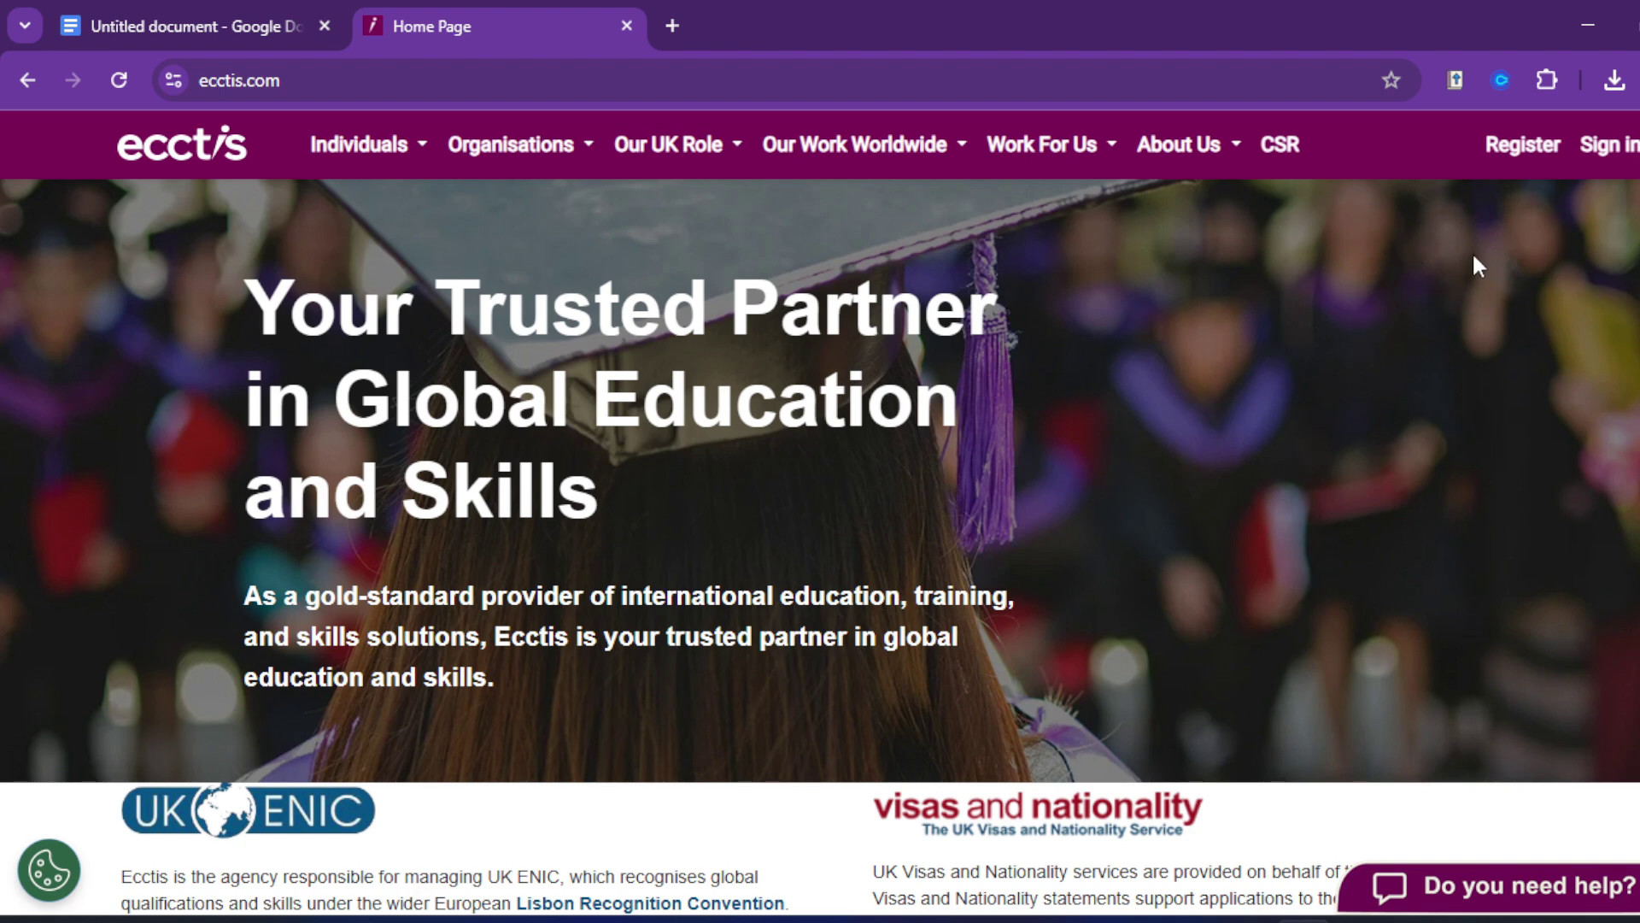
Step: Preview the individual registration form, then go back and choose Login here instead
left_click(1511, 153)
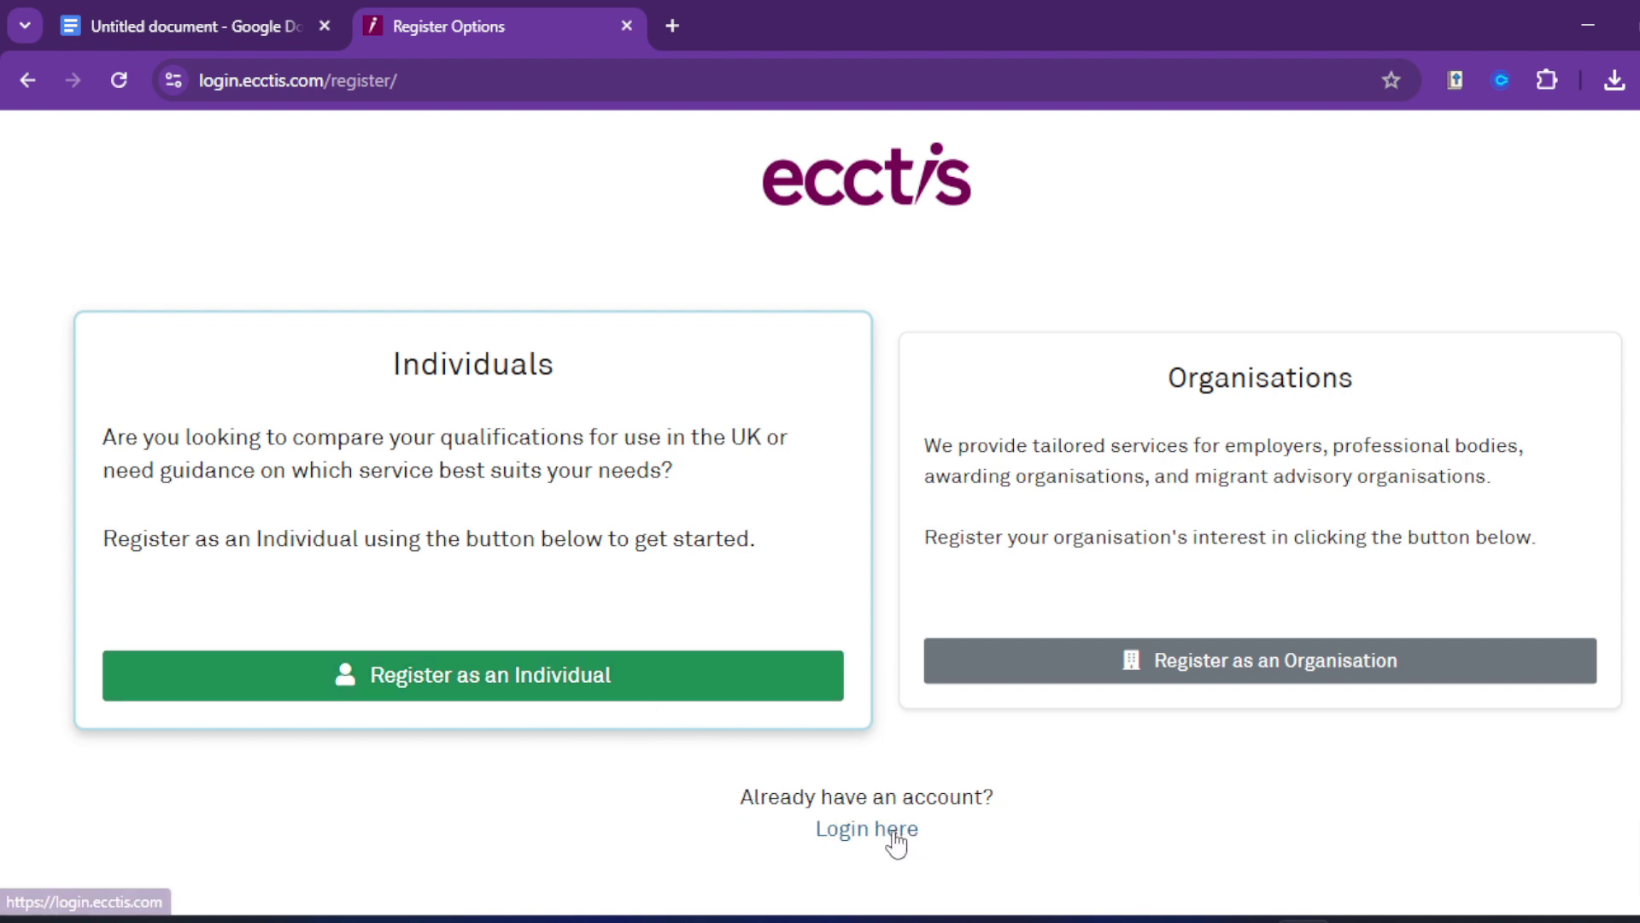
left_click(481, 677)
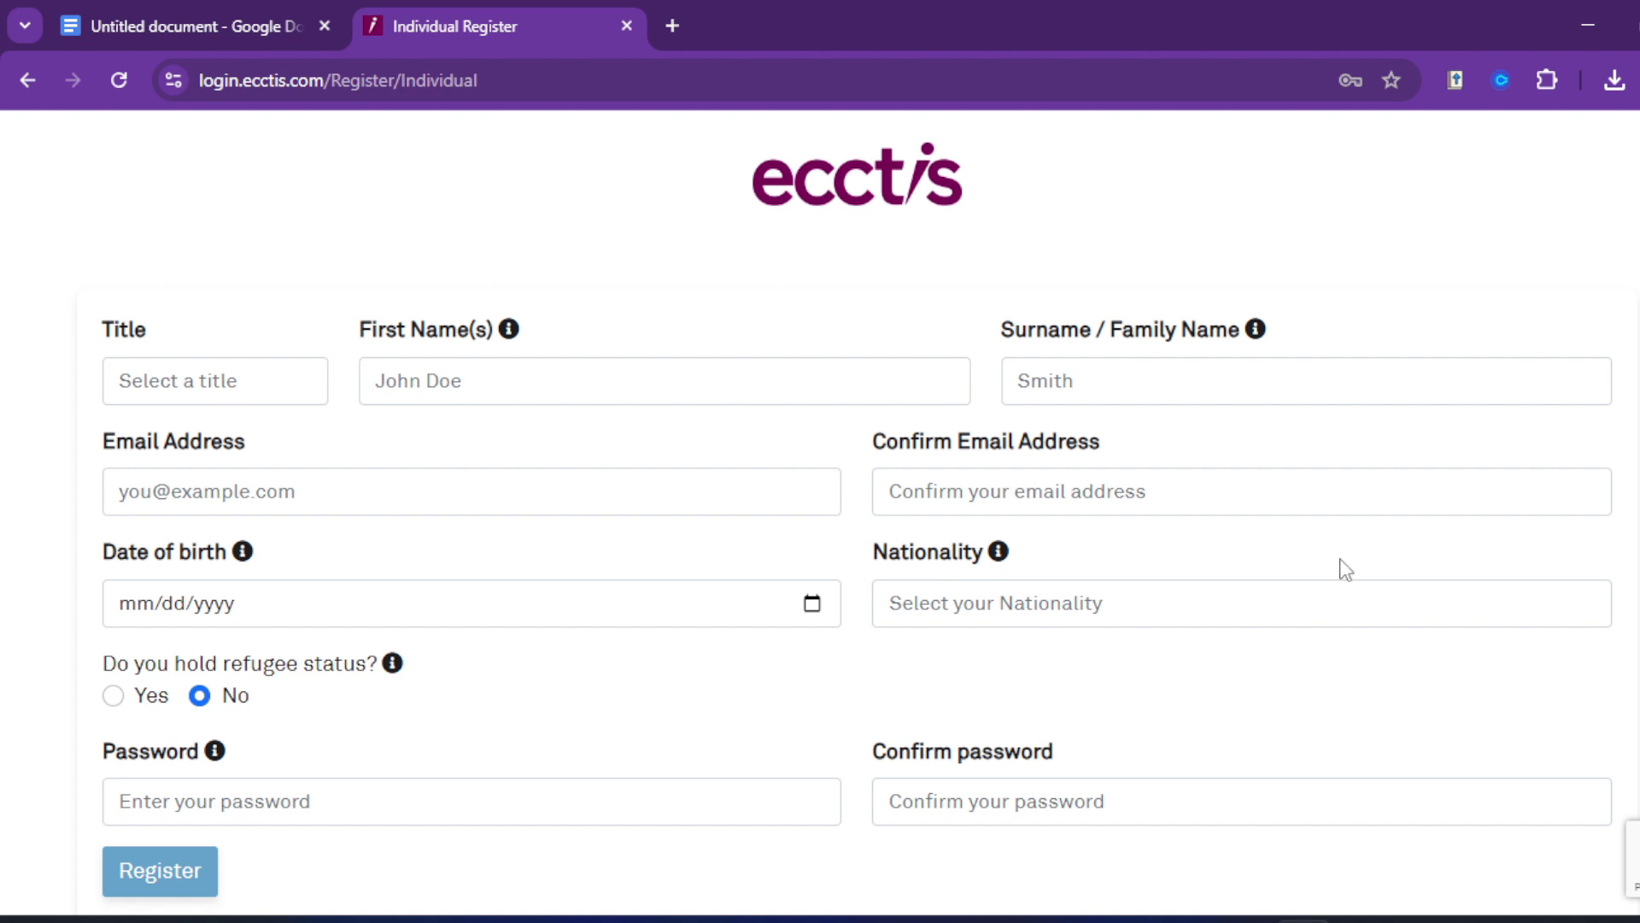
scroll(397, 631, "down", 1)
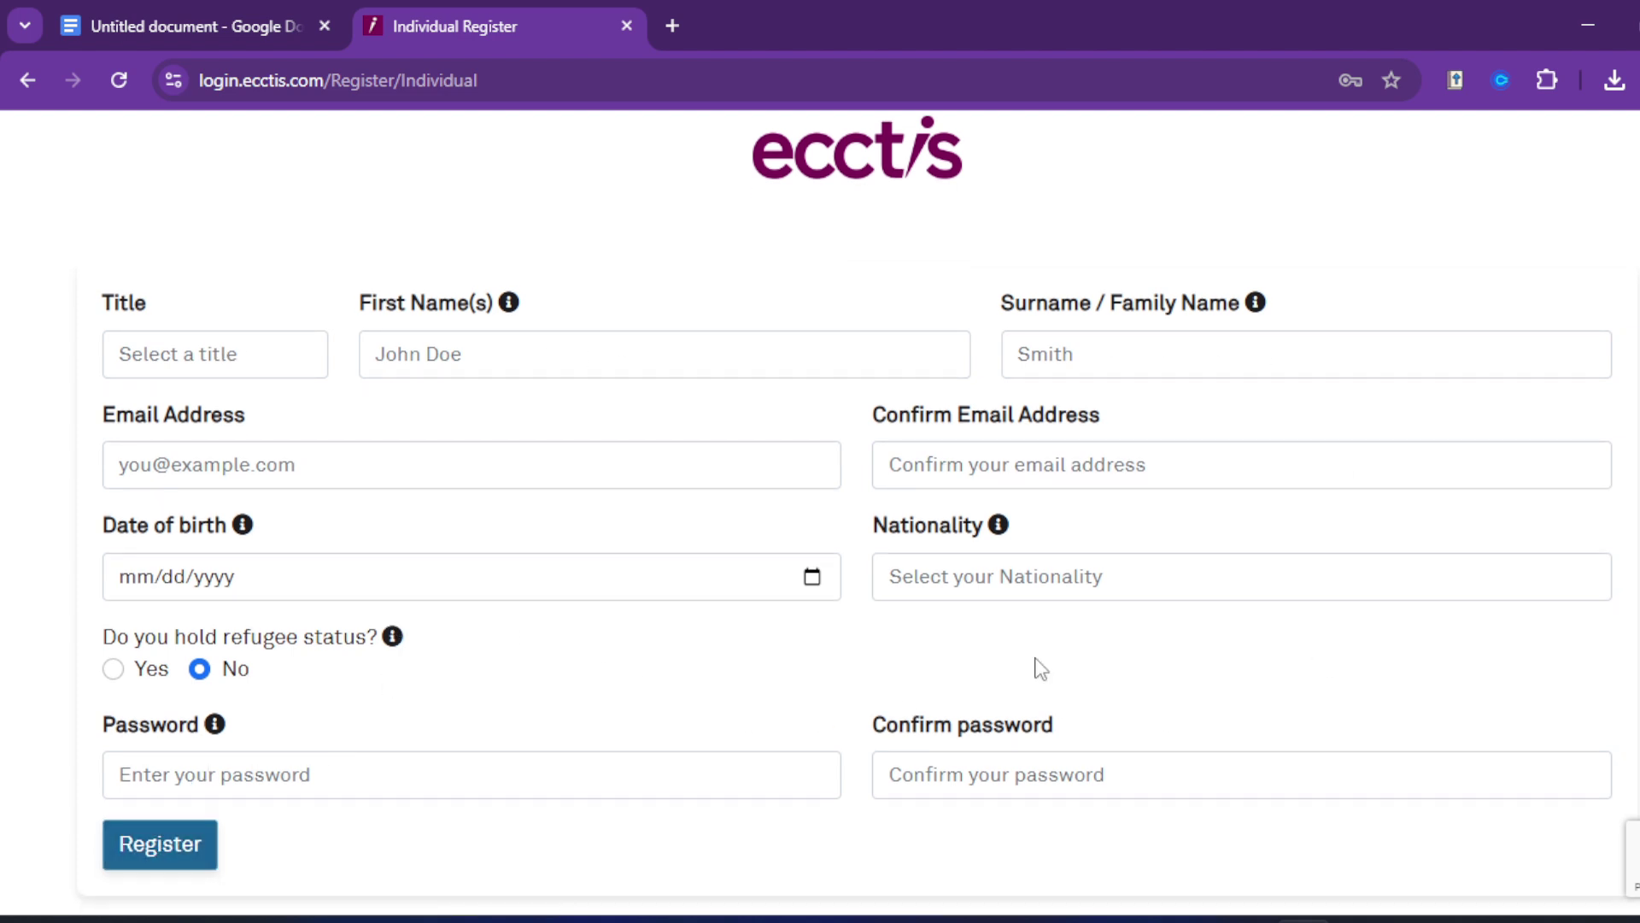
scroll(1164, 451, "up", 1)
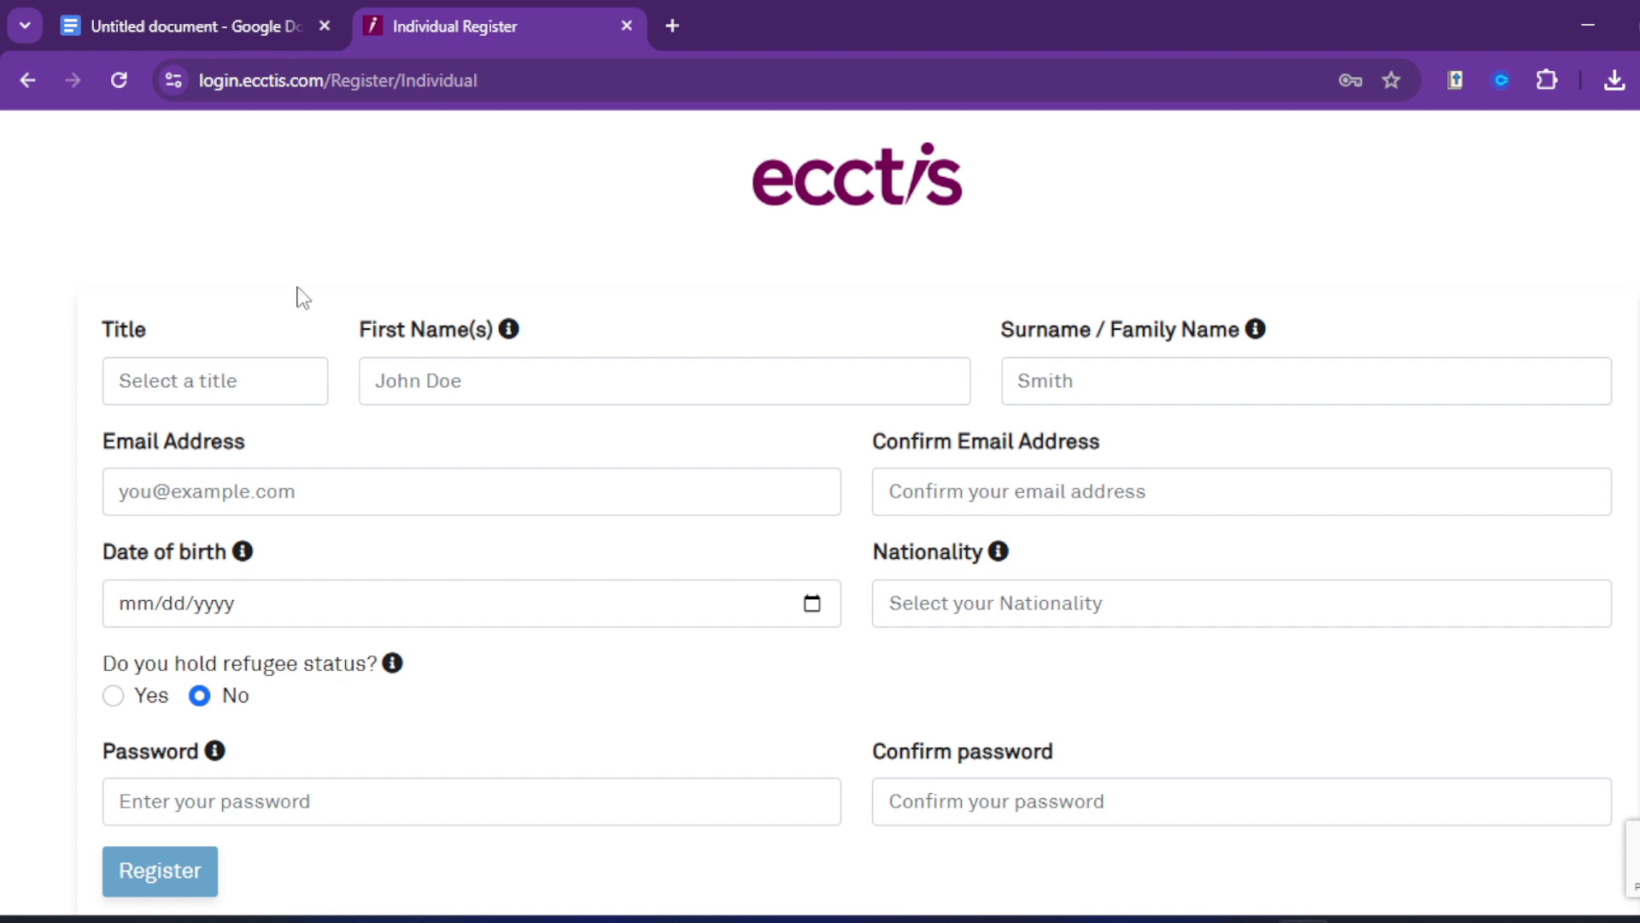
left_click(28, 80)
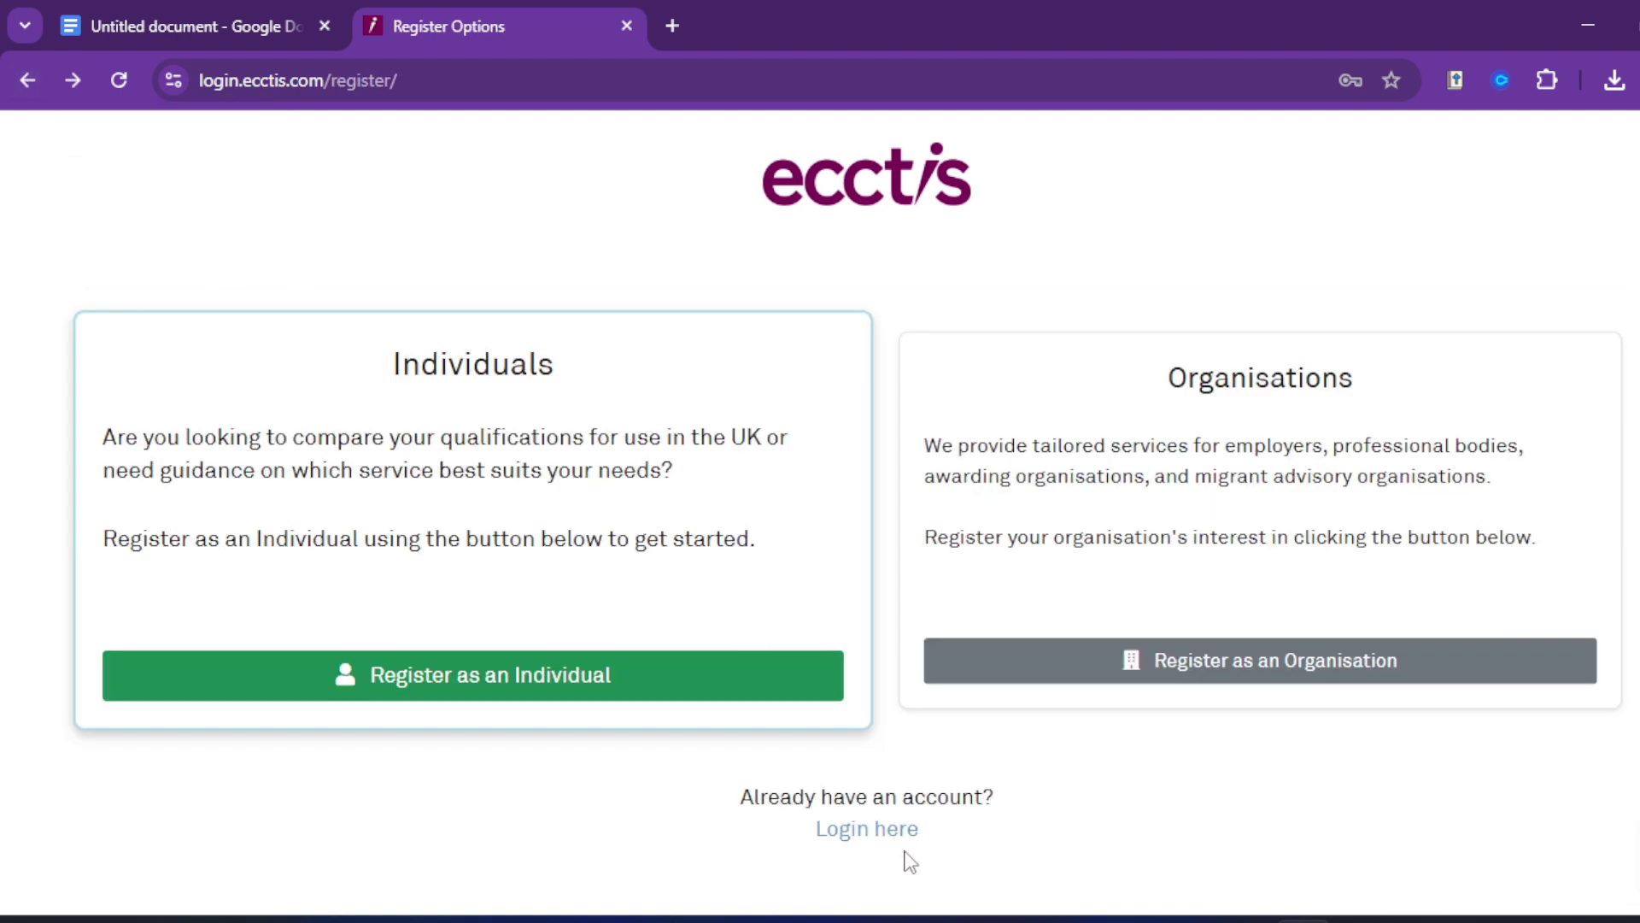
left_click(882, 837)
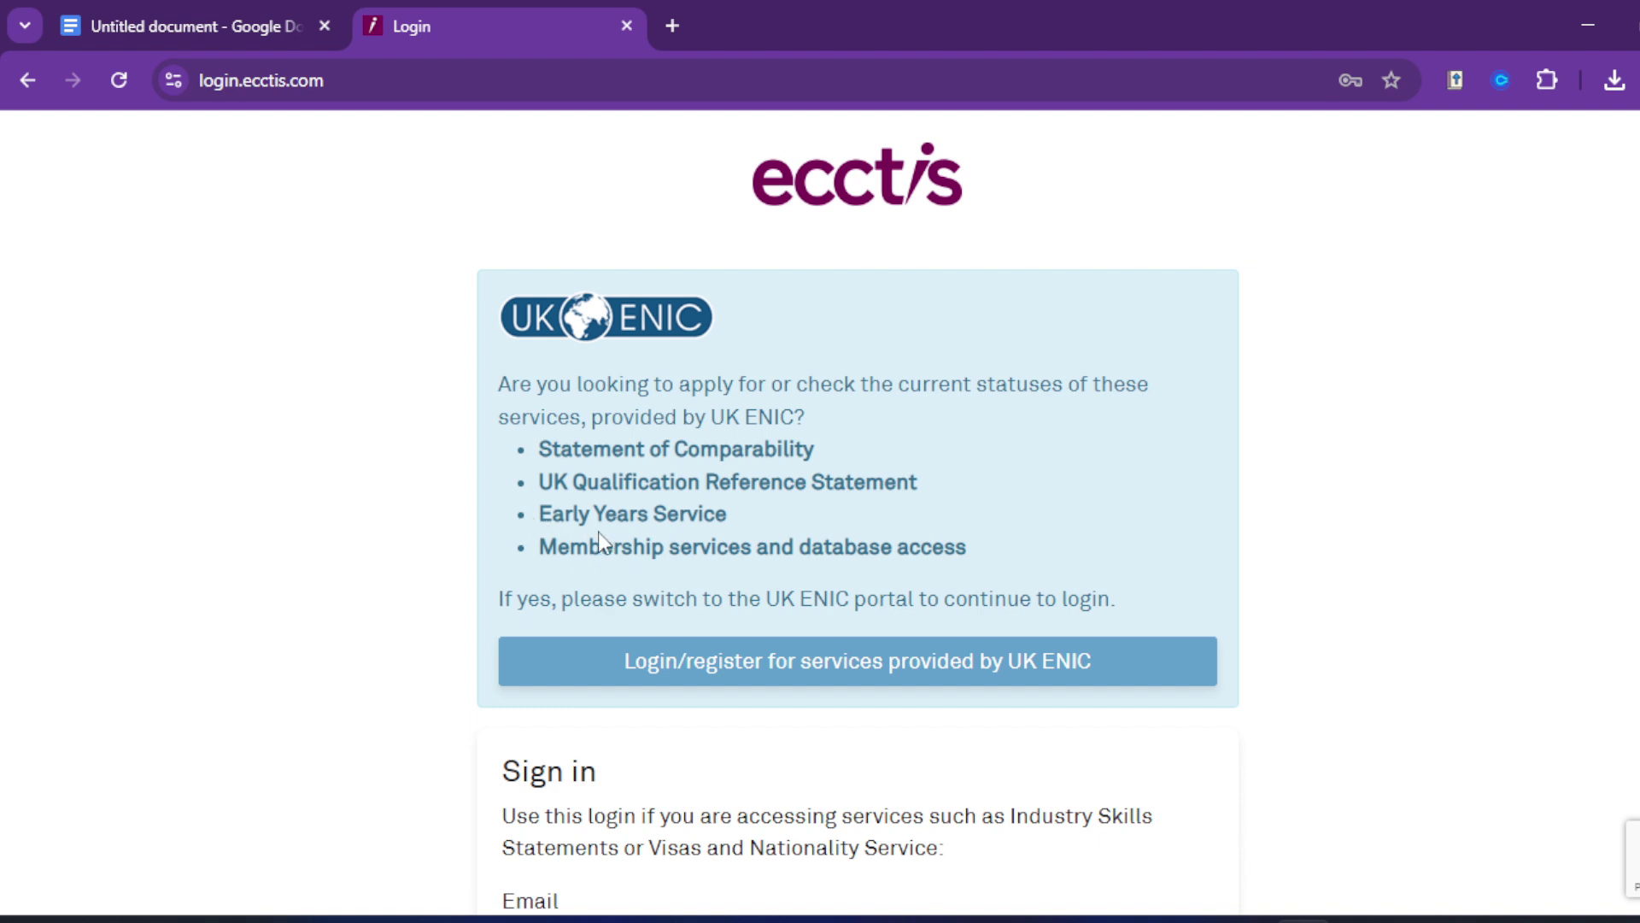
Step: Sign in to the UK ENIC My Account portal with the saved credentials
scroll(973, 498, "down", 5)
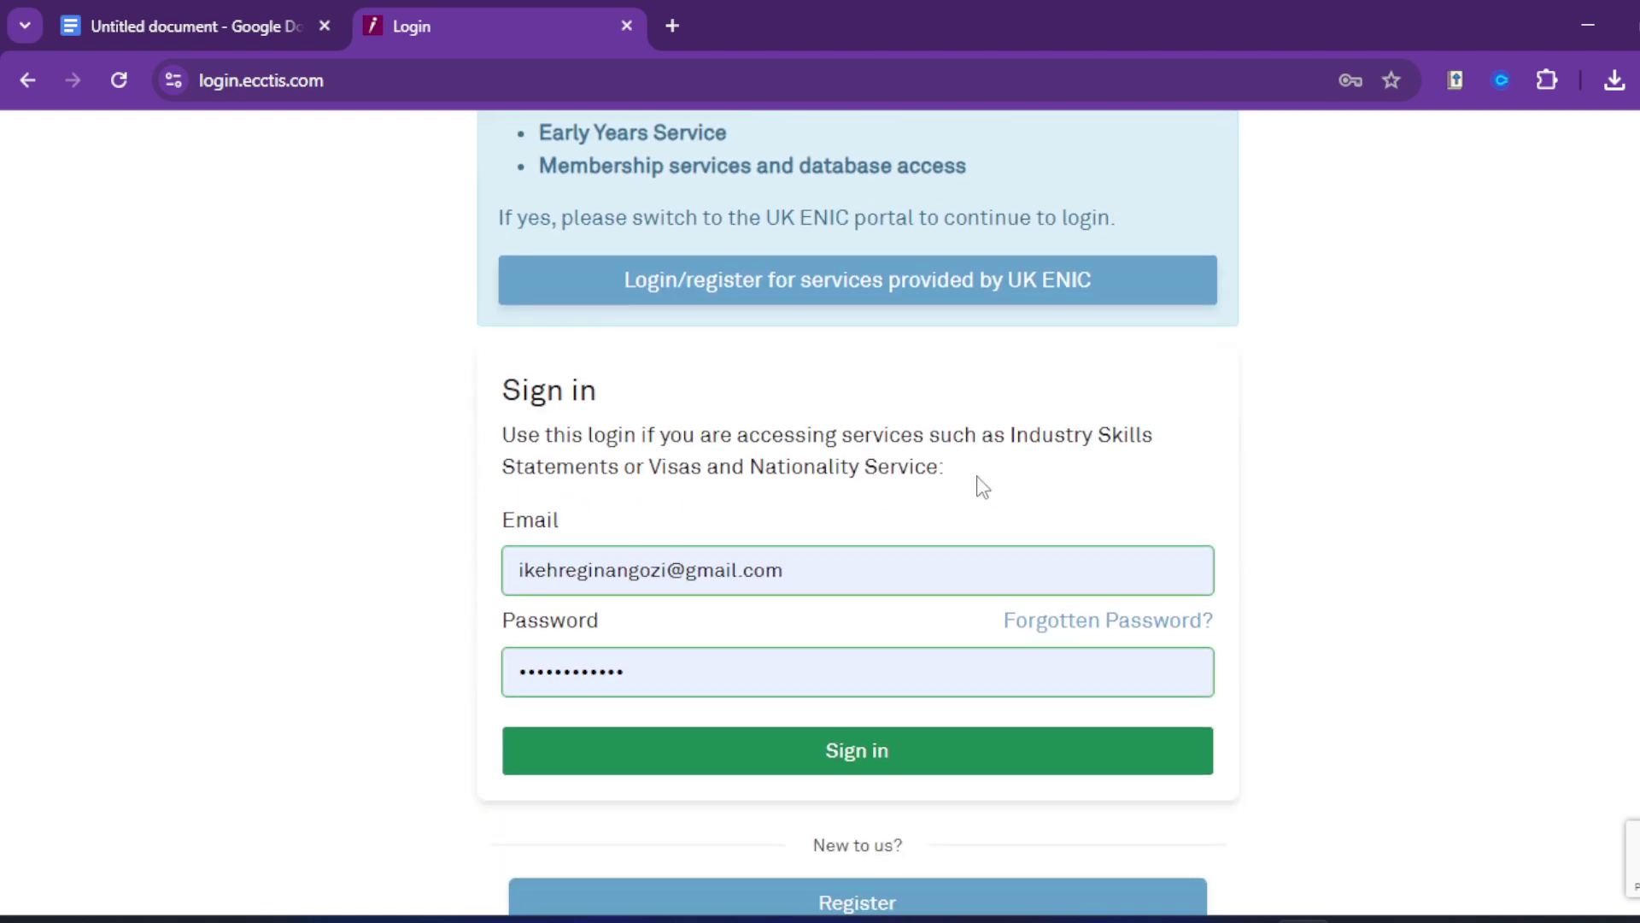
scroll(970, 461, "up", 5)
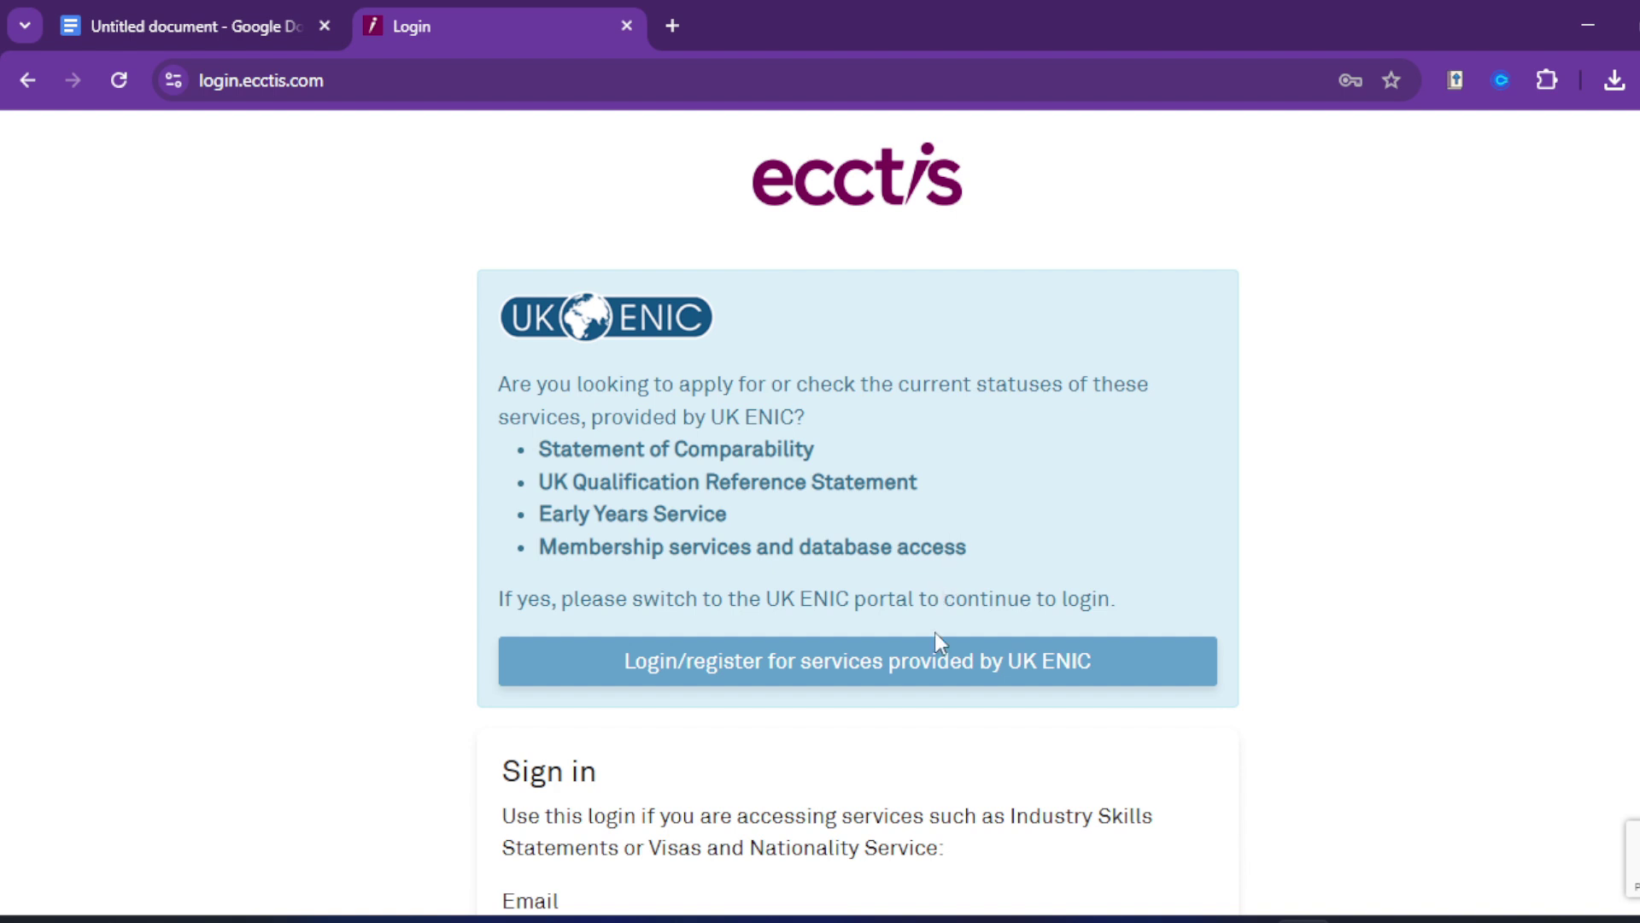
left_click(872, 666)
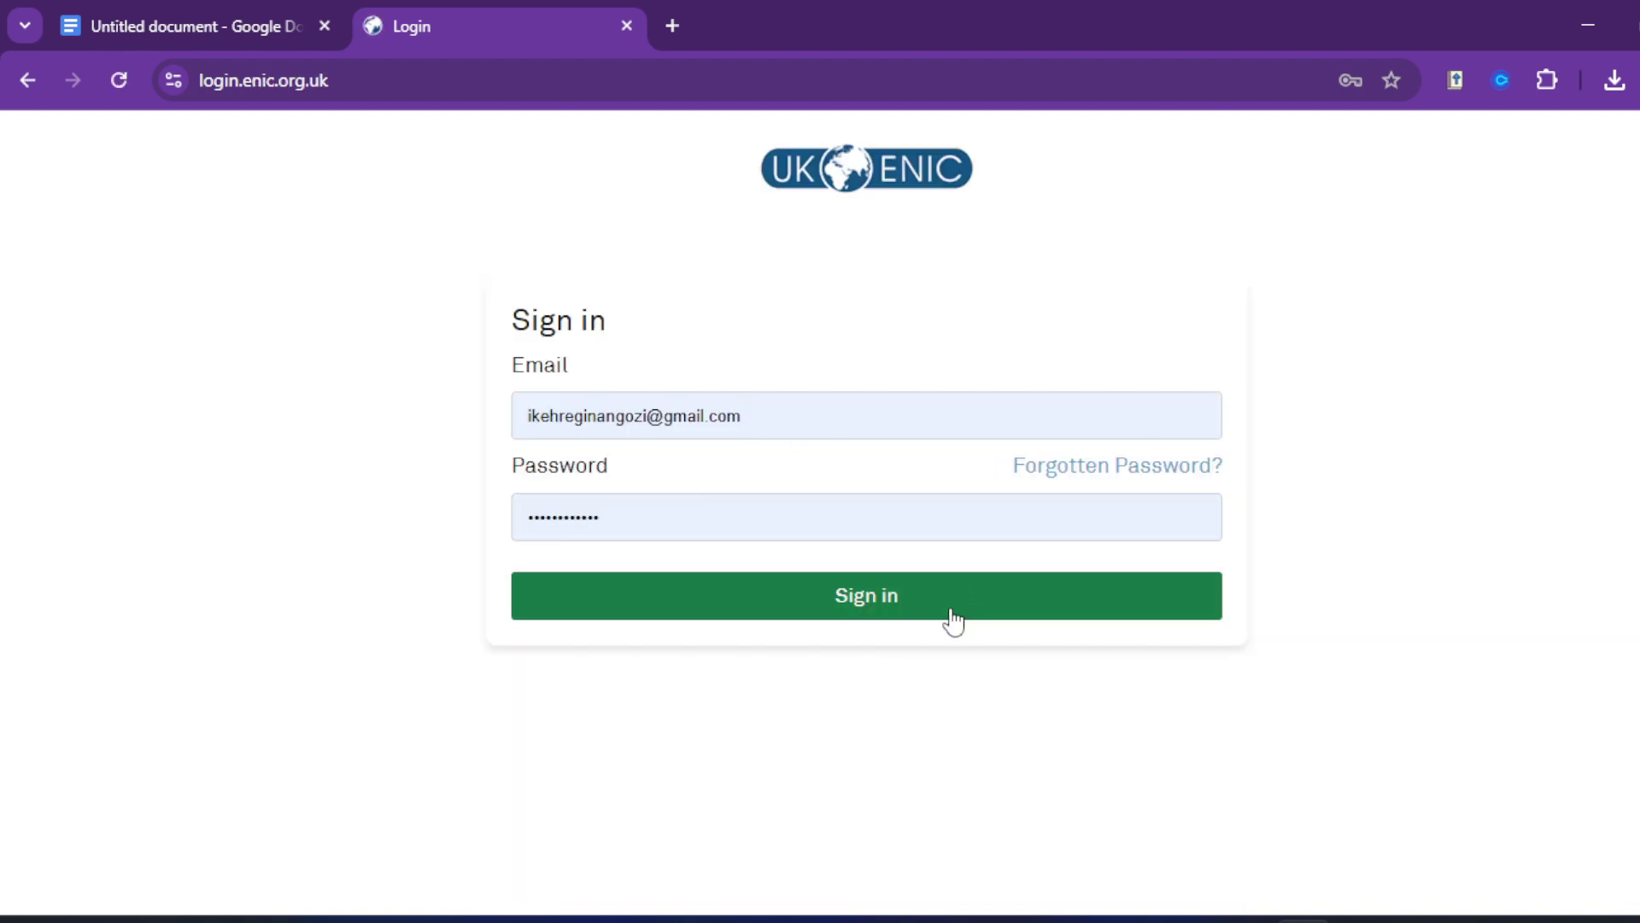
left_click(881, 600)
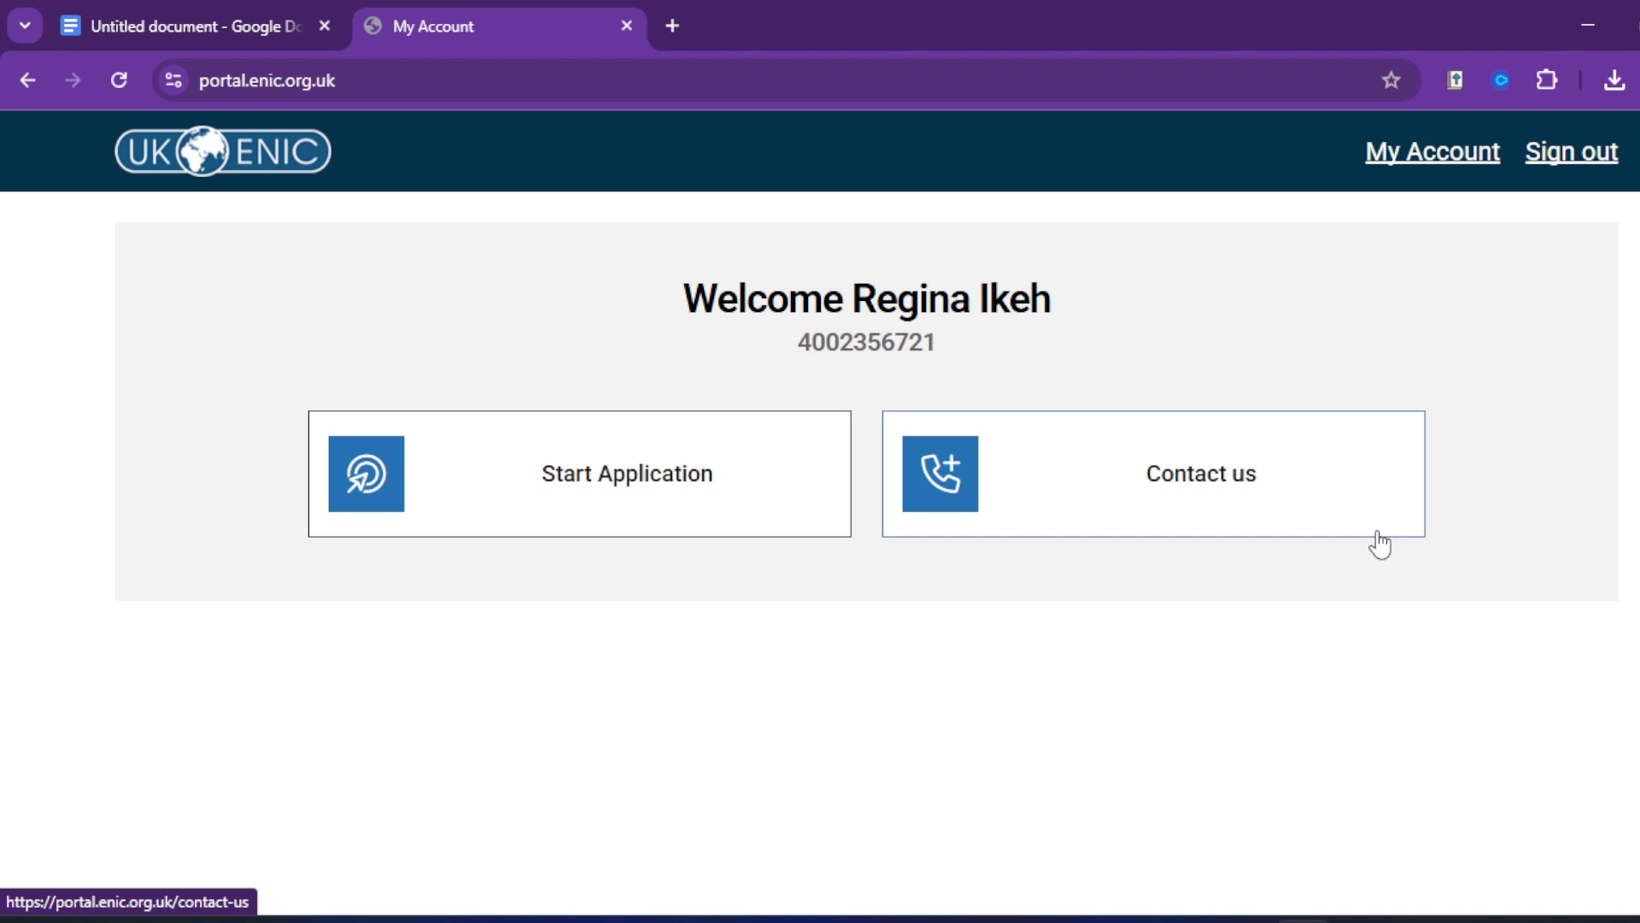
Step: Start a new application and accept the terms and conditions after reading them through
left_click(570, 489)
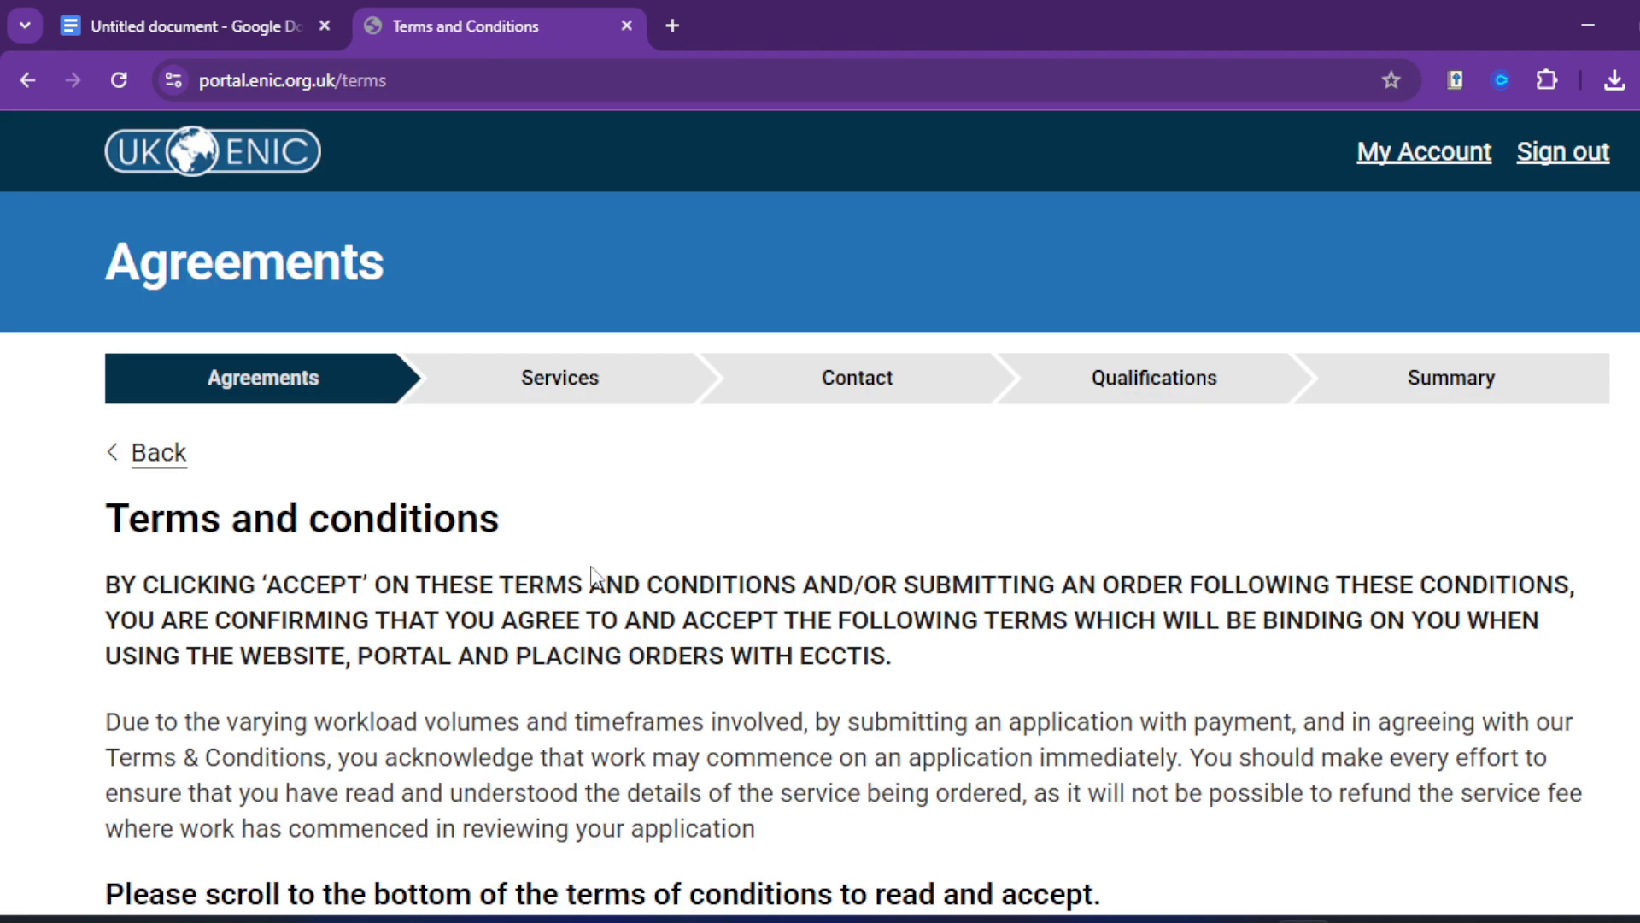
scroll(530, 559, "down", 5)
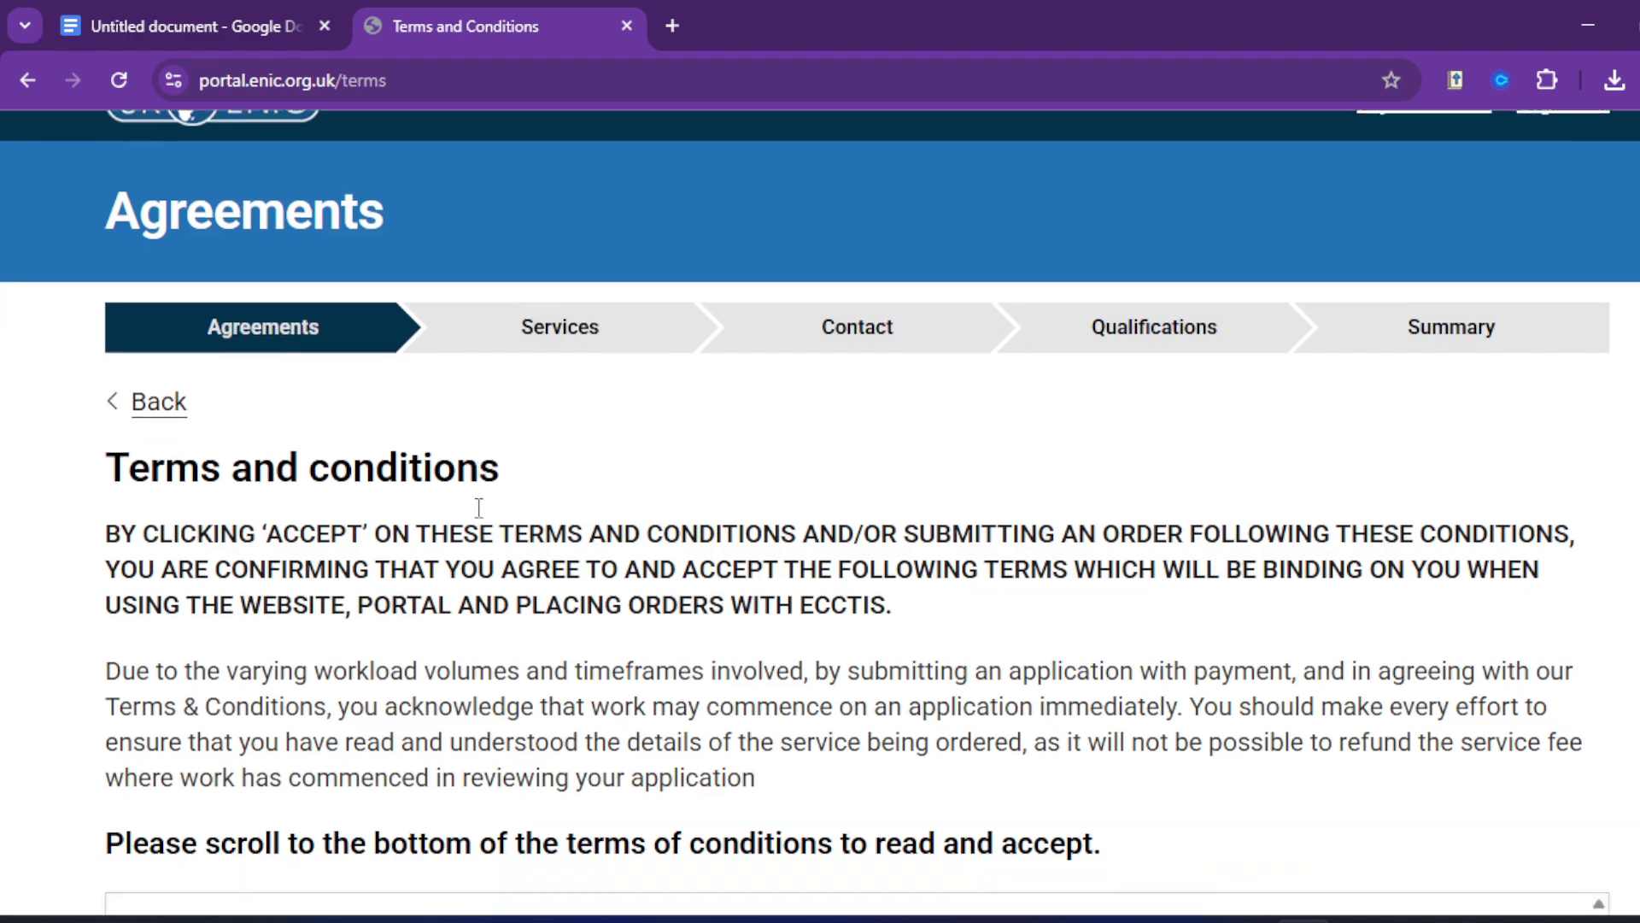
scroll(547, 560, "down", 8)
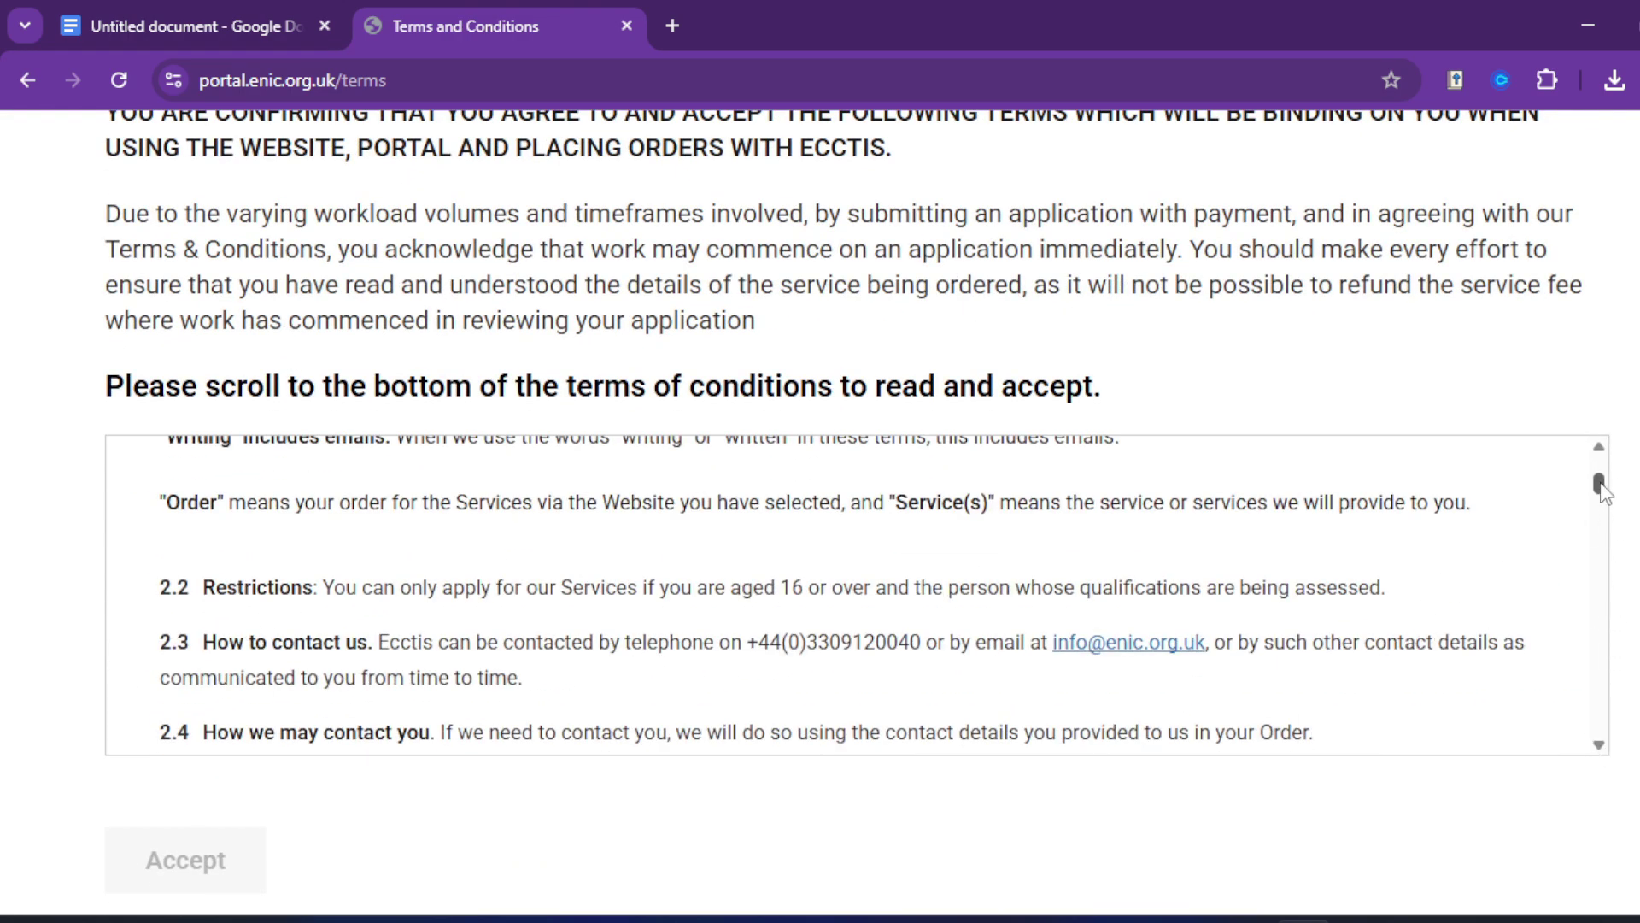
left_click_drag(1599, 483, 1600, 737)
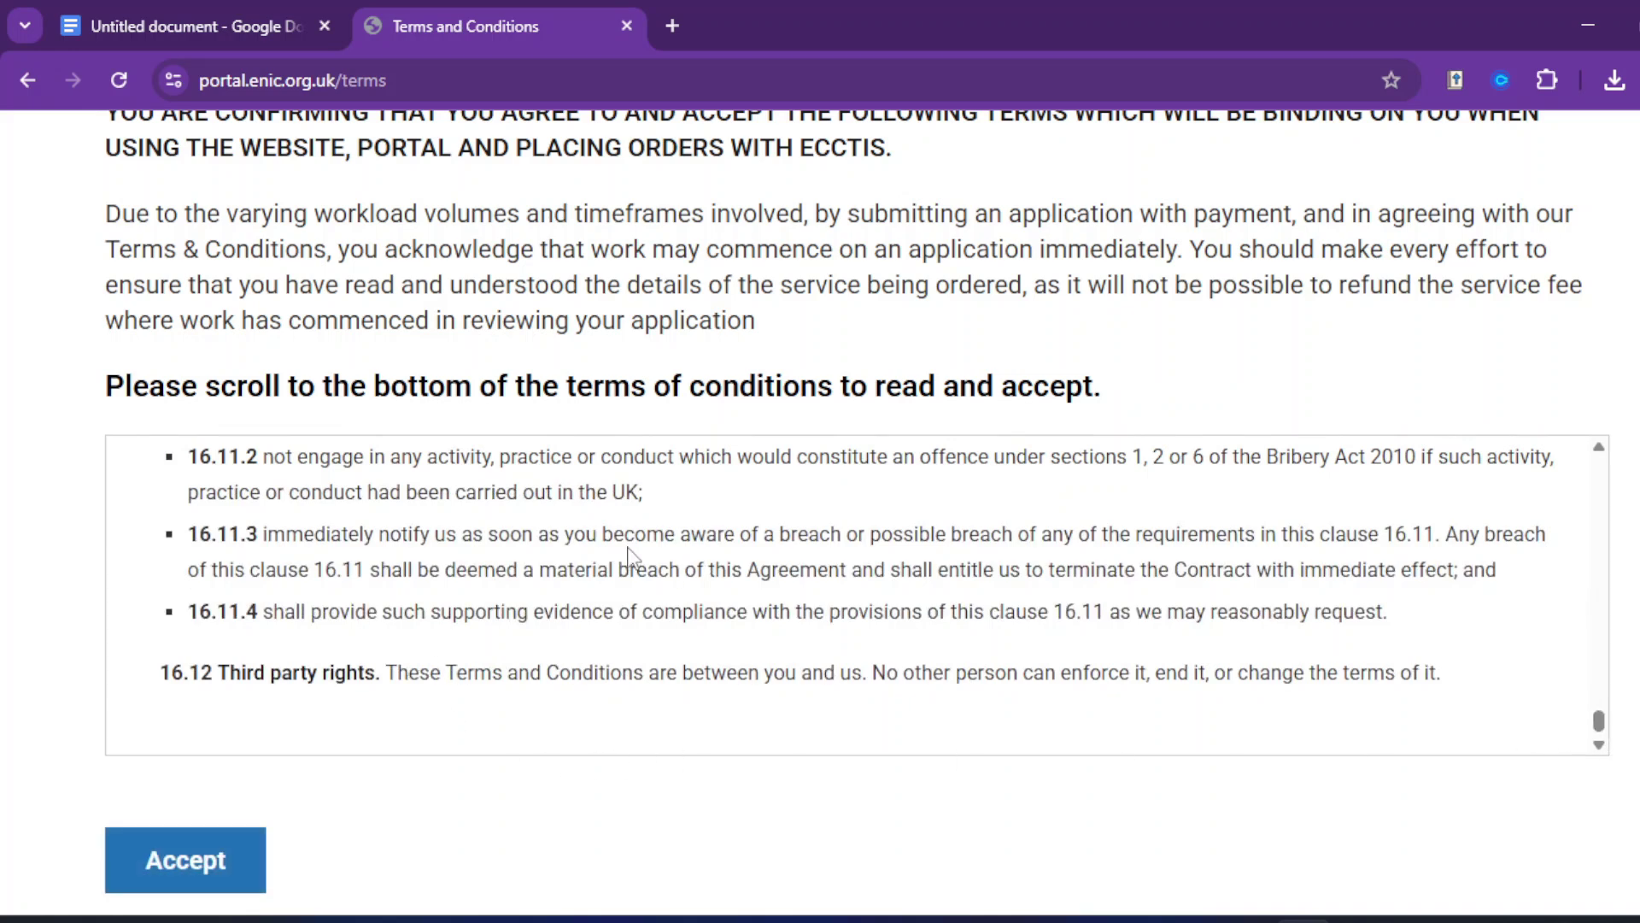
scroll(580, 557, "up", 8)
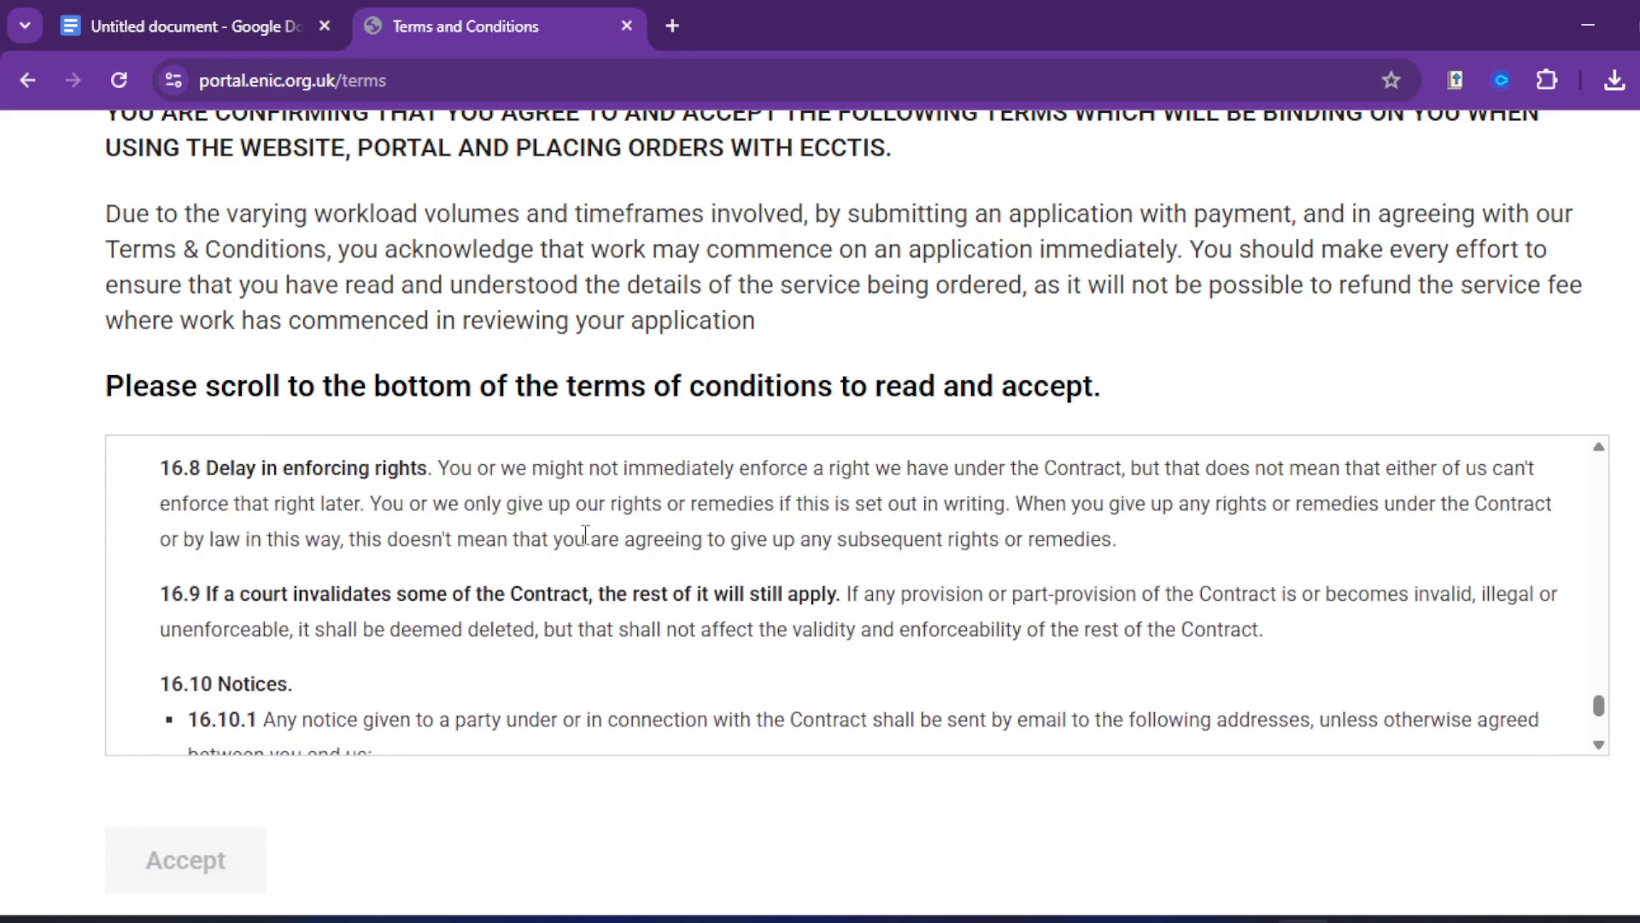
scroll(295, 542, "up", 6)
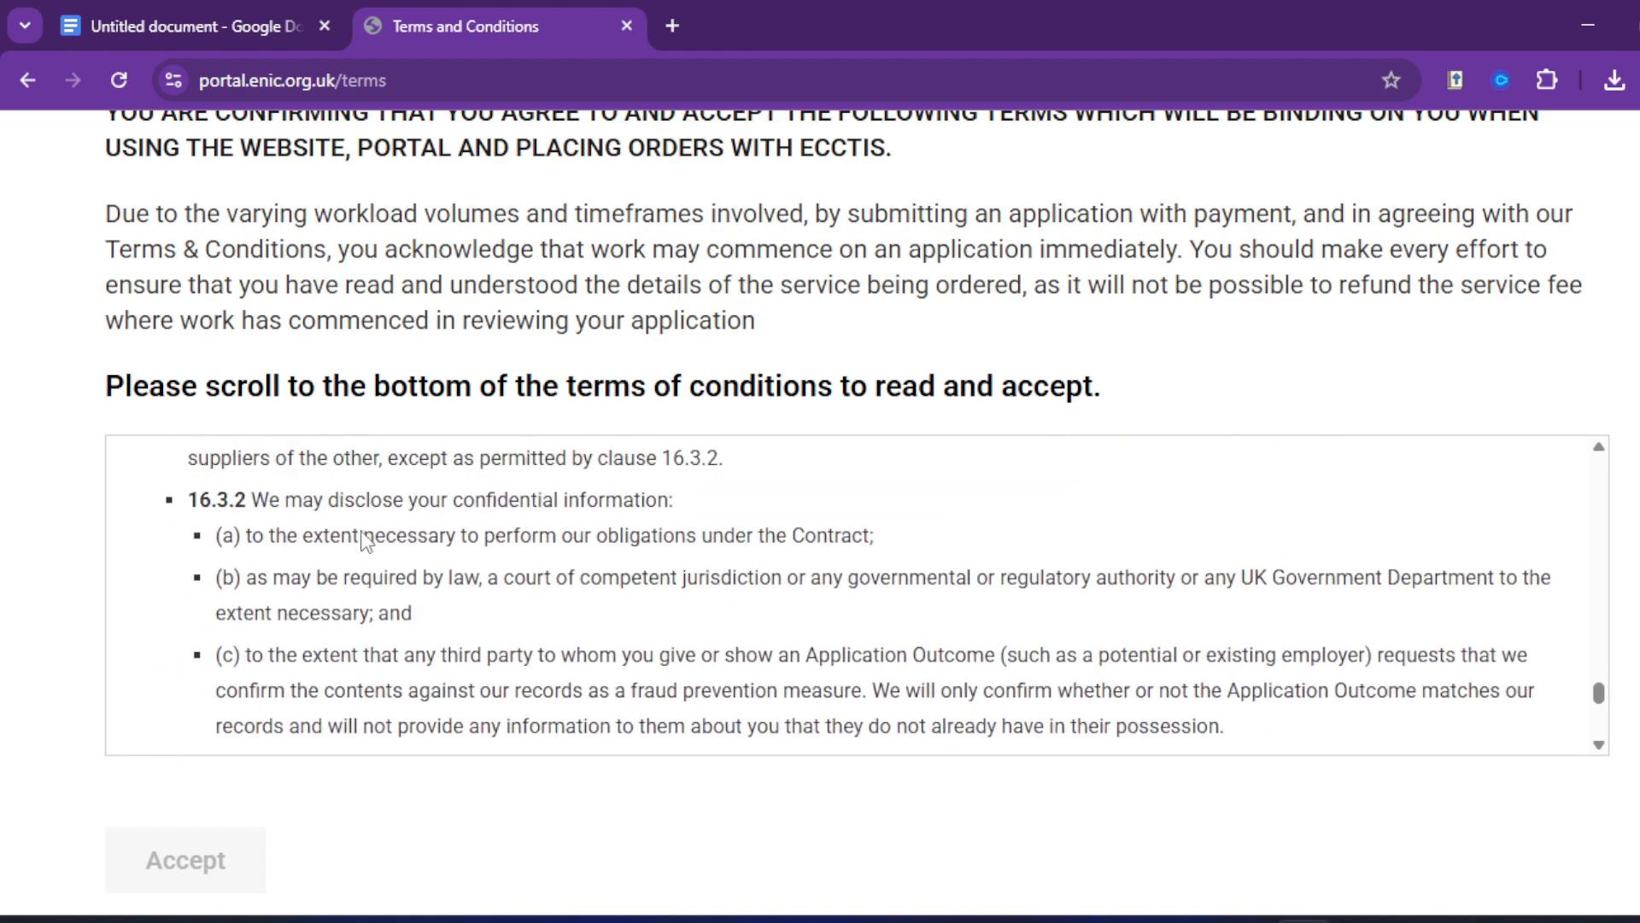
scroll(367, 547, "down", 5)
scroll(369, 536, "down", 8)
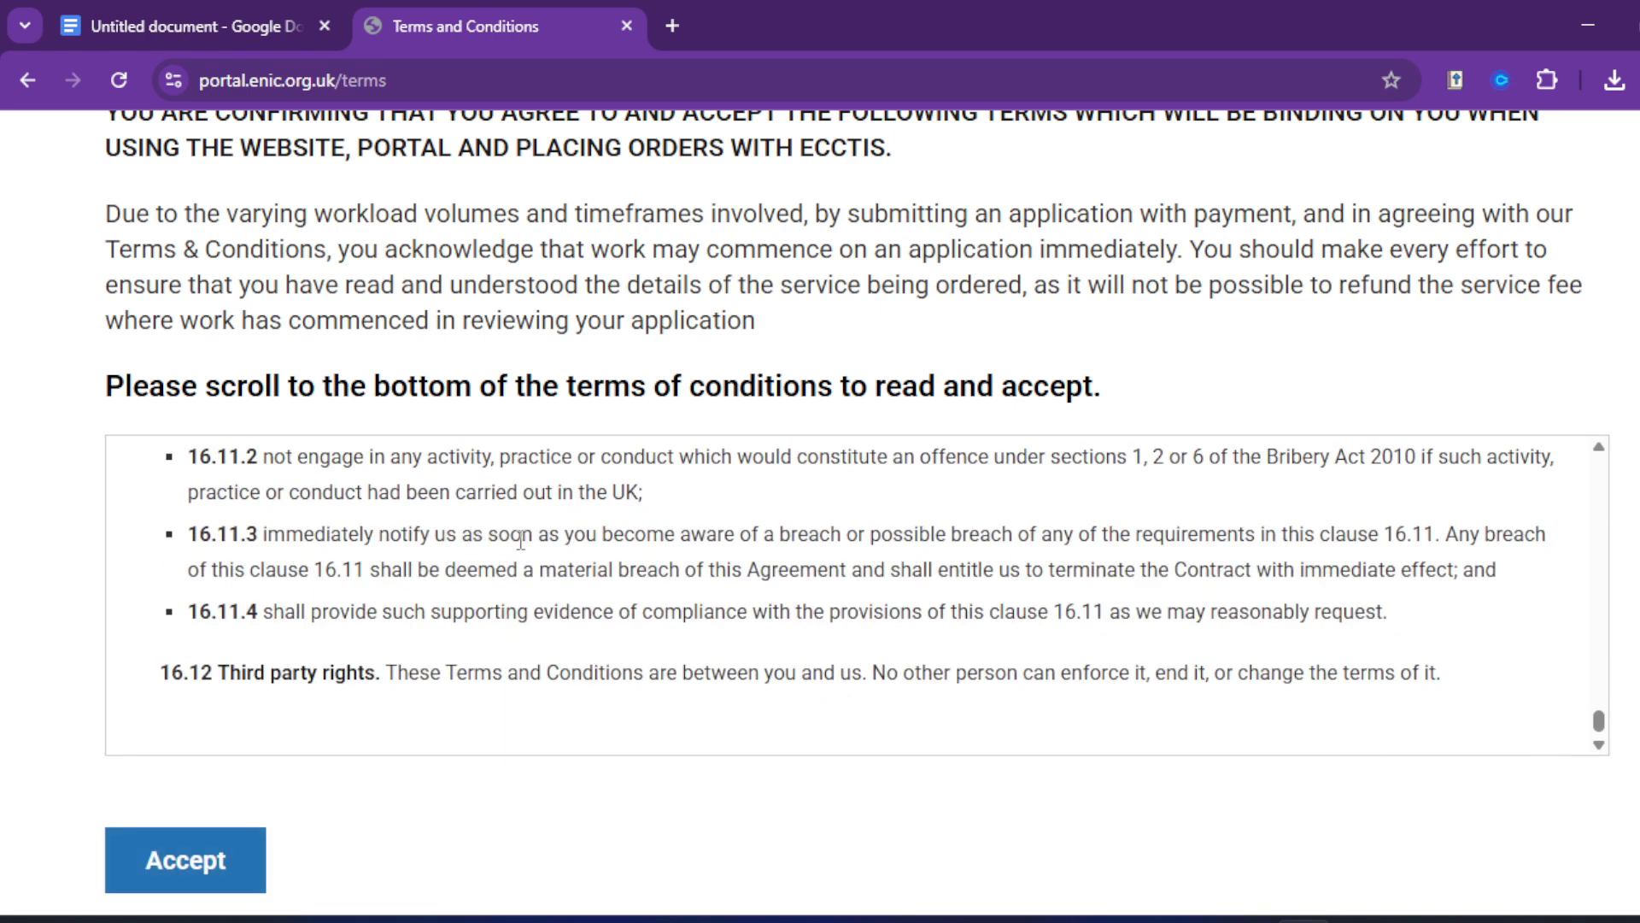
scroll(512, 551, "down", 1)
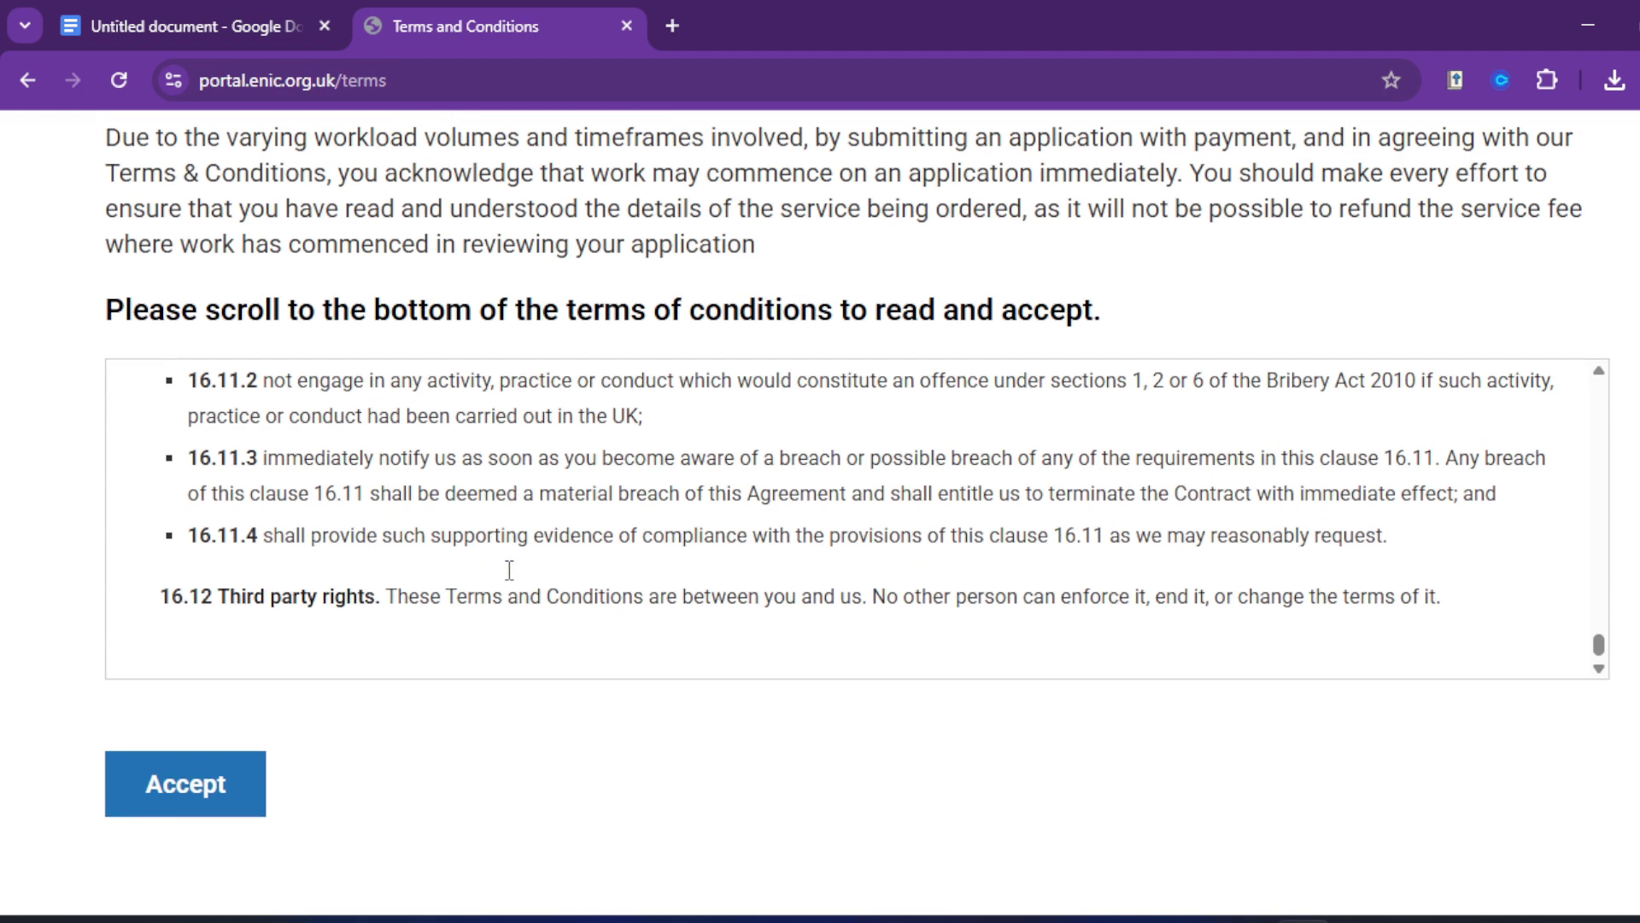
left_click(227, 777)
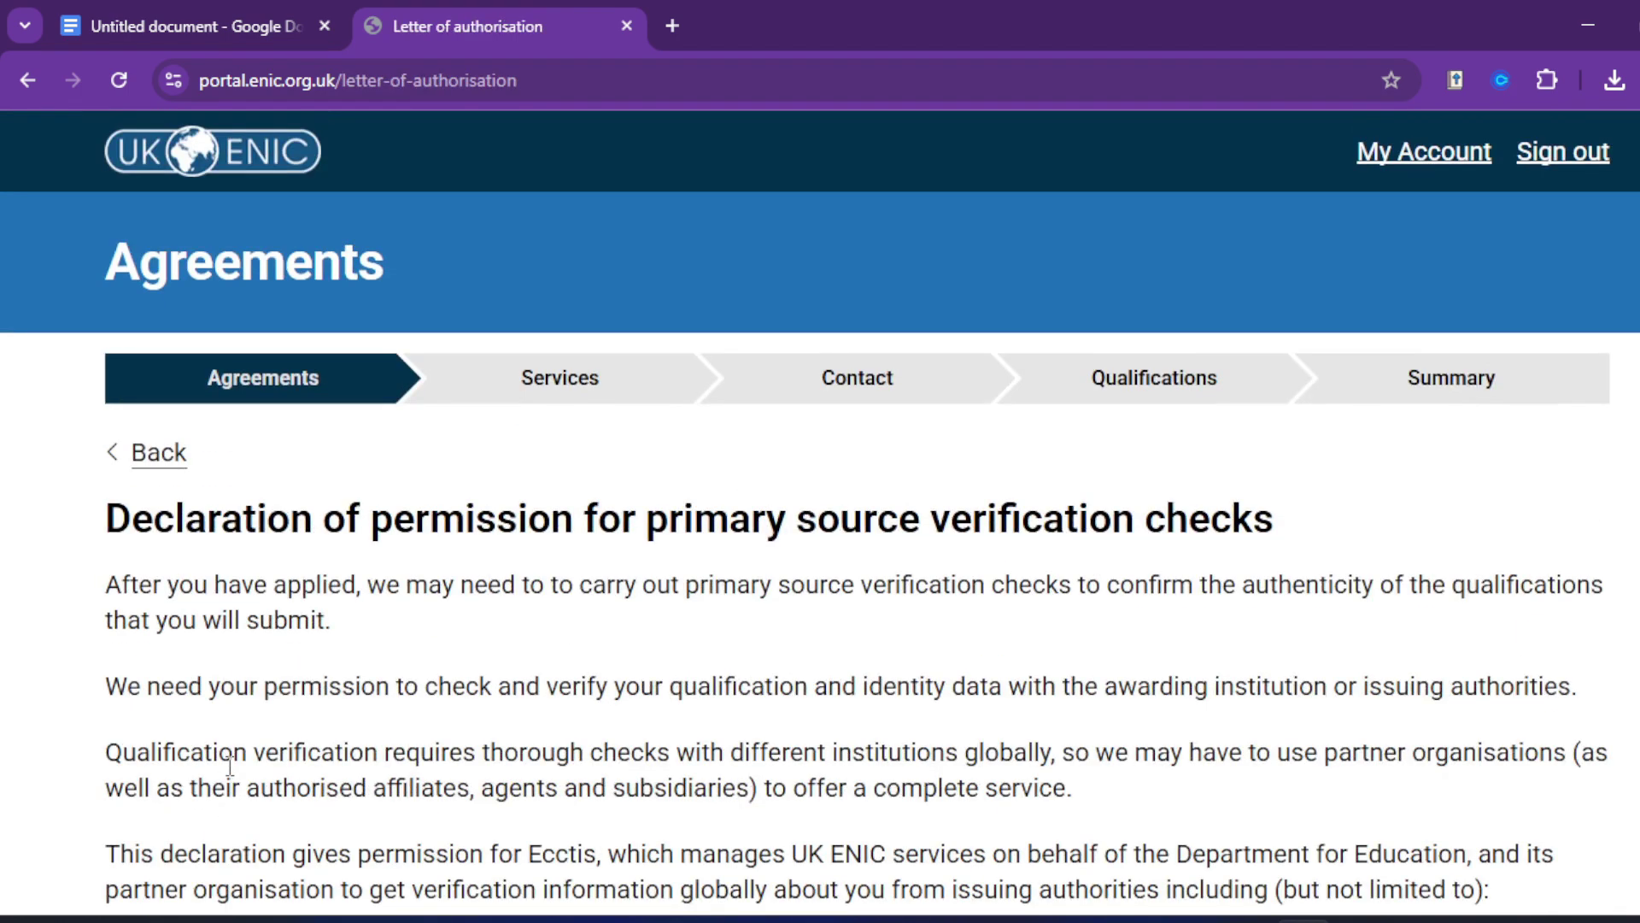
Step: Sign the verification letter of authorisation with the applicant's saved full name and accept it
scroll(575, 648, "down", 3)
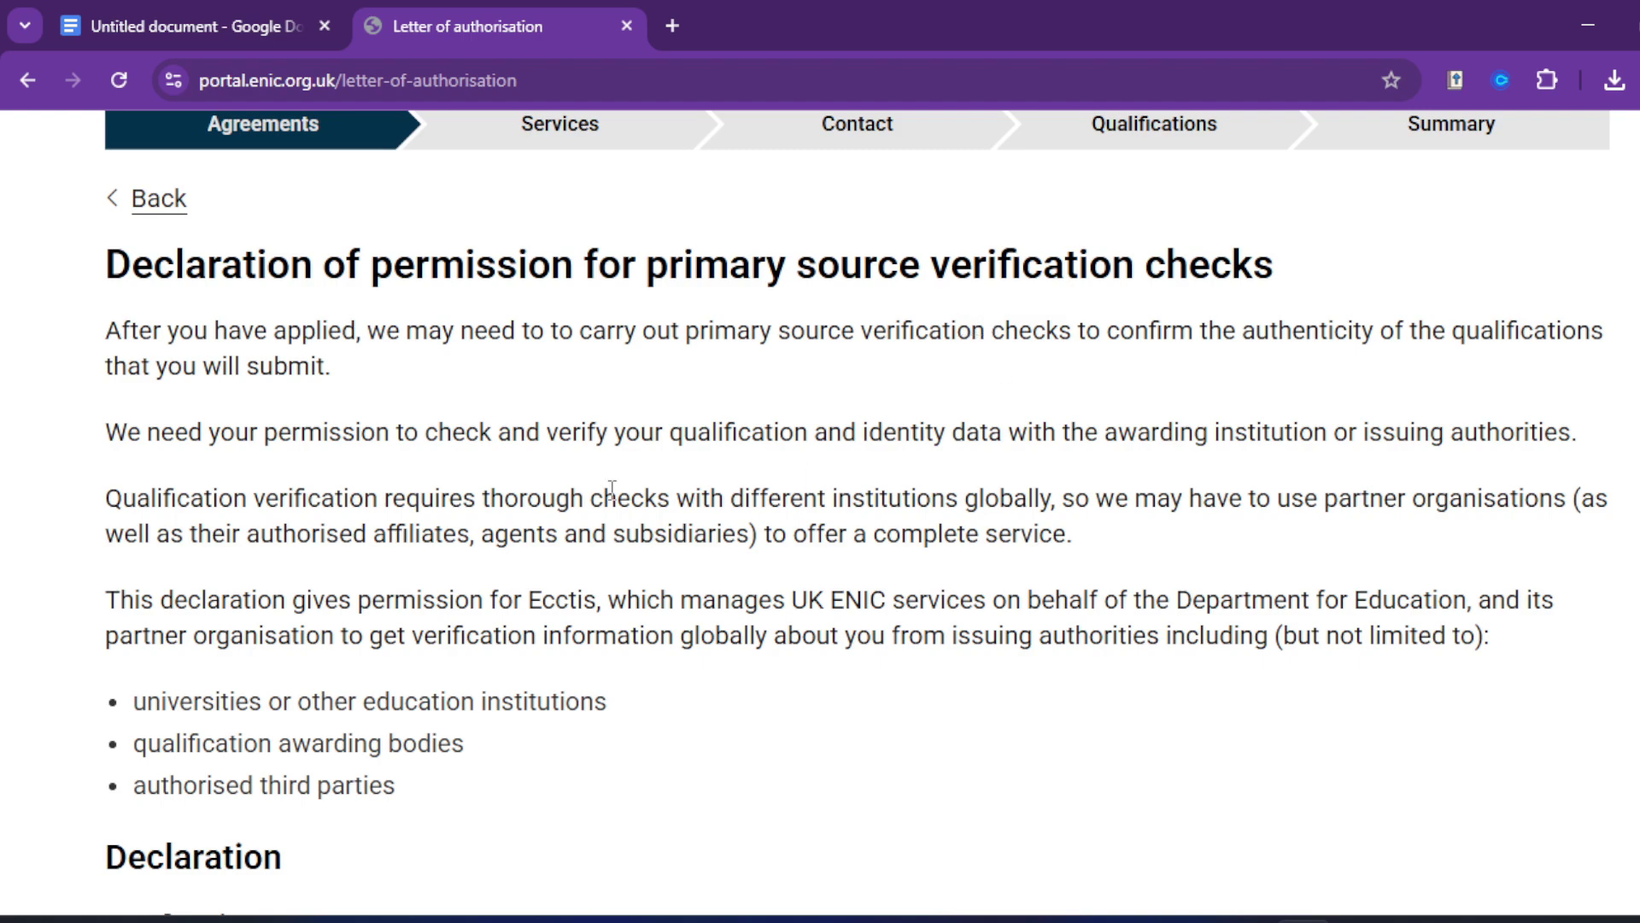
scroll(624, 488, "down", 3)
scroll(628, 489, "down", 15)
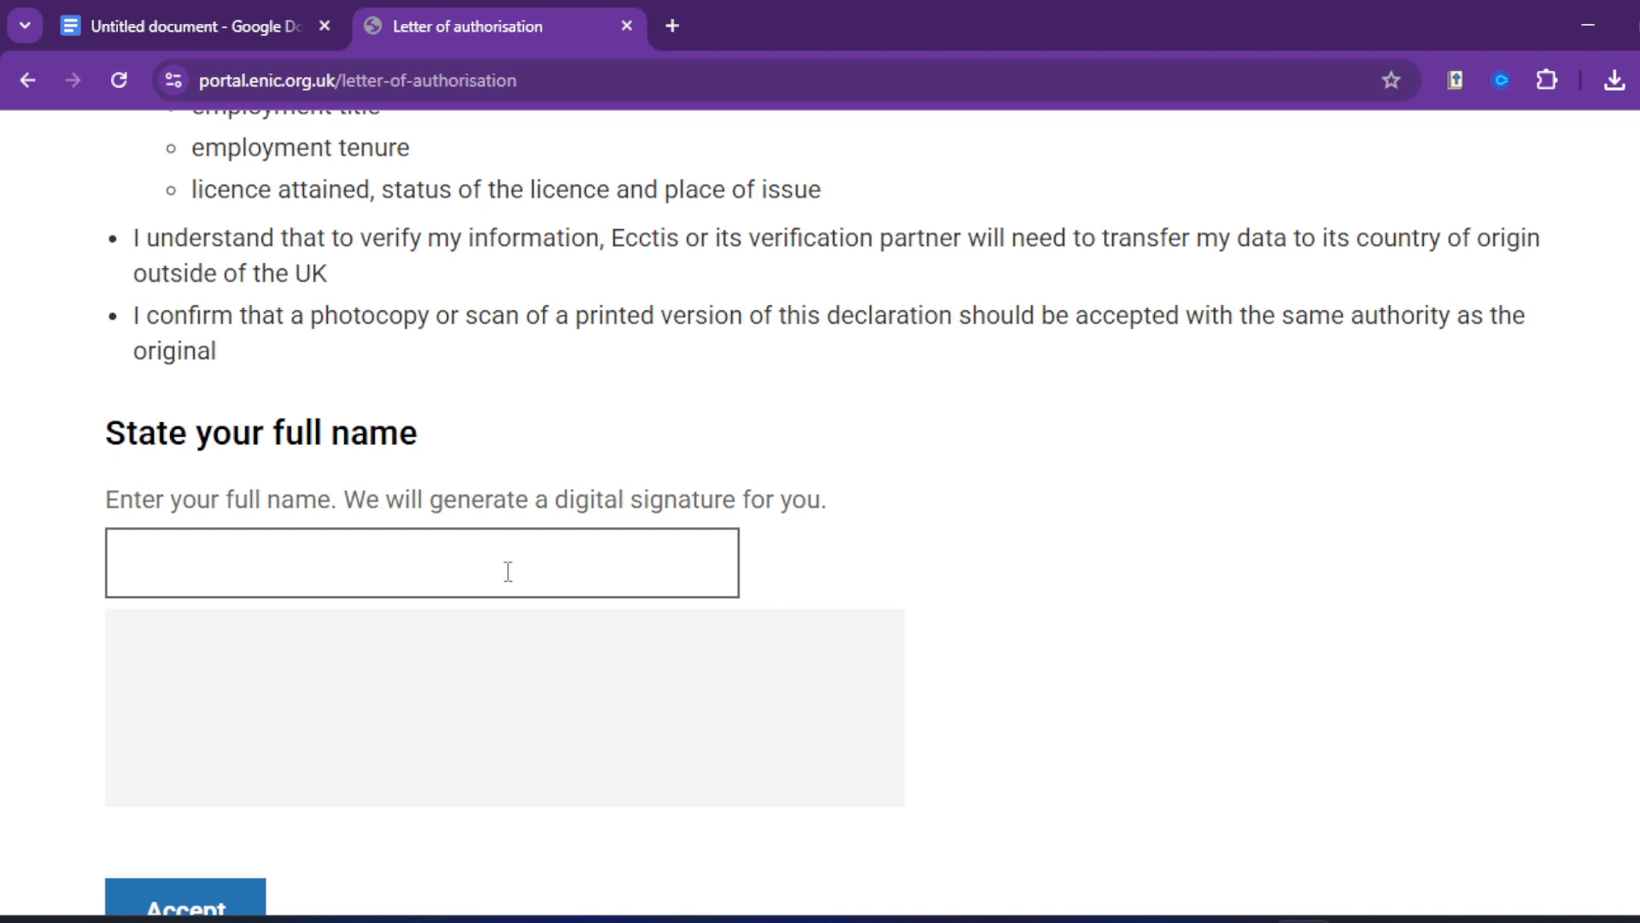
left_click(504, 570)
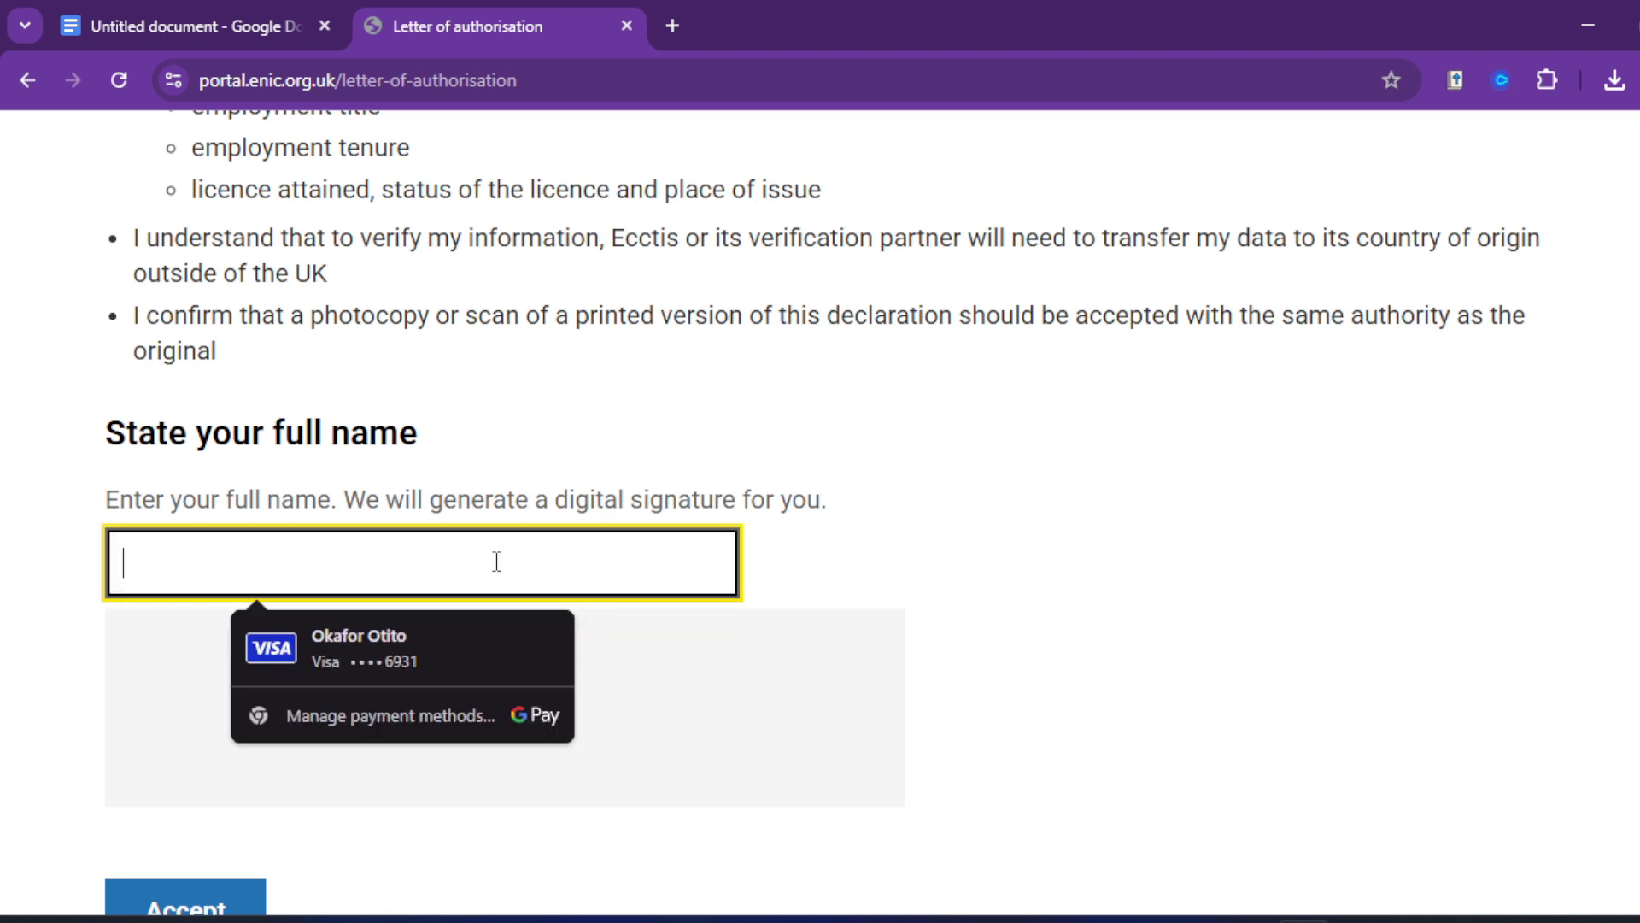
type("i")
left_click(384, 637)
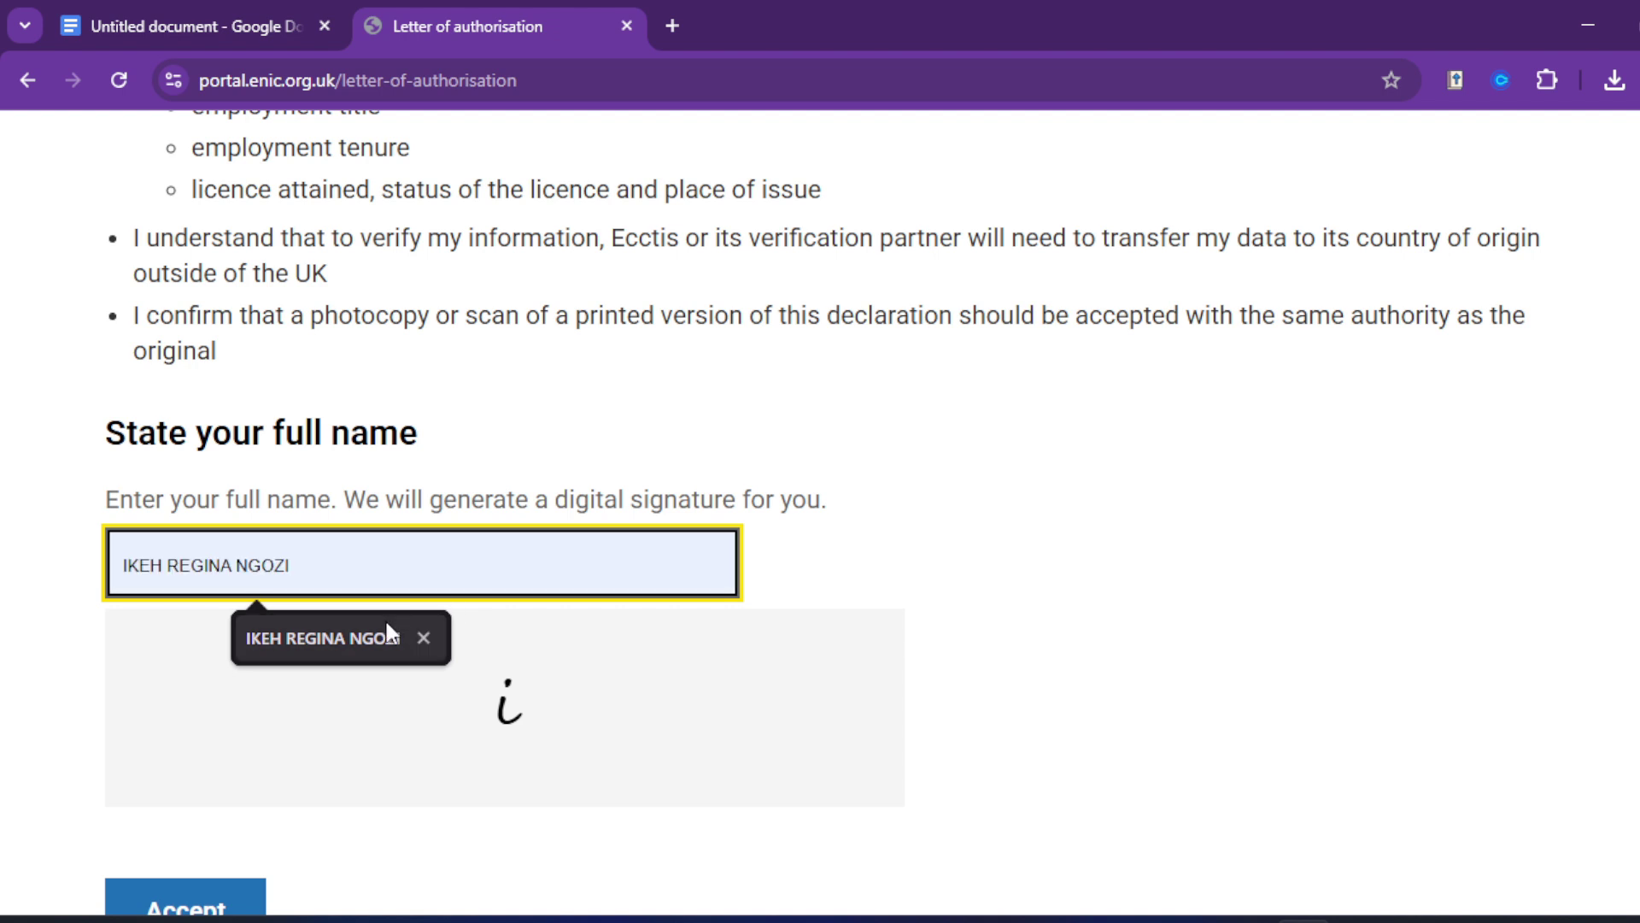
left_click(381, 638)
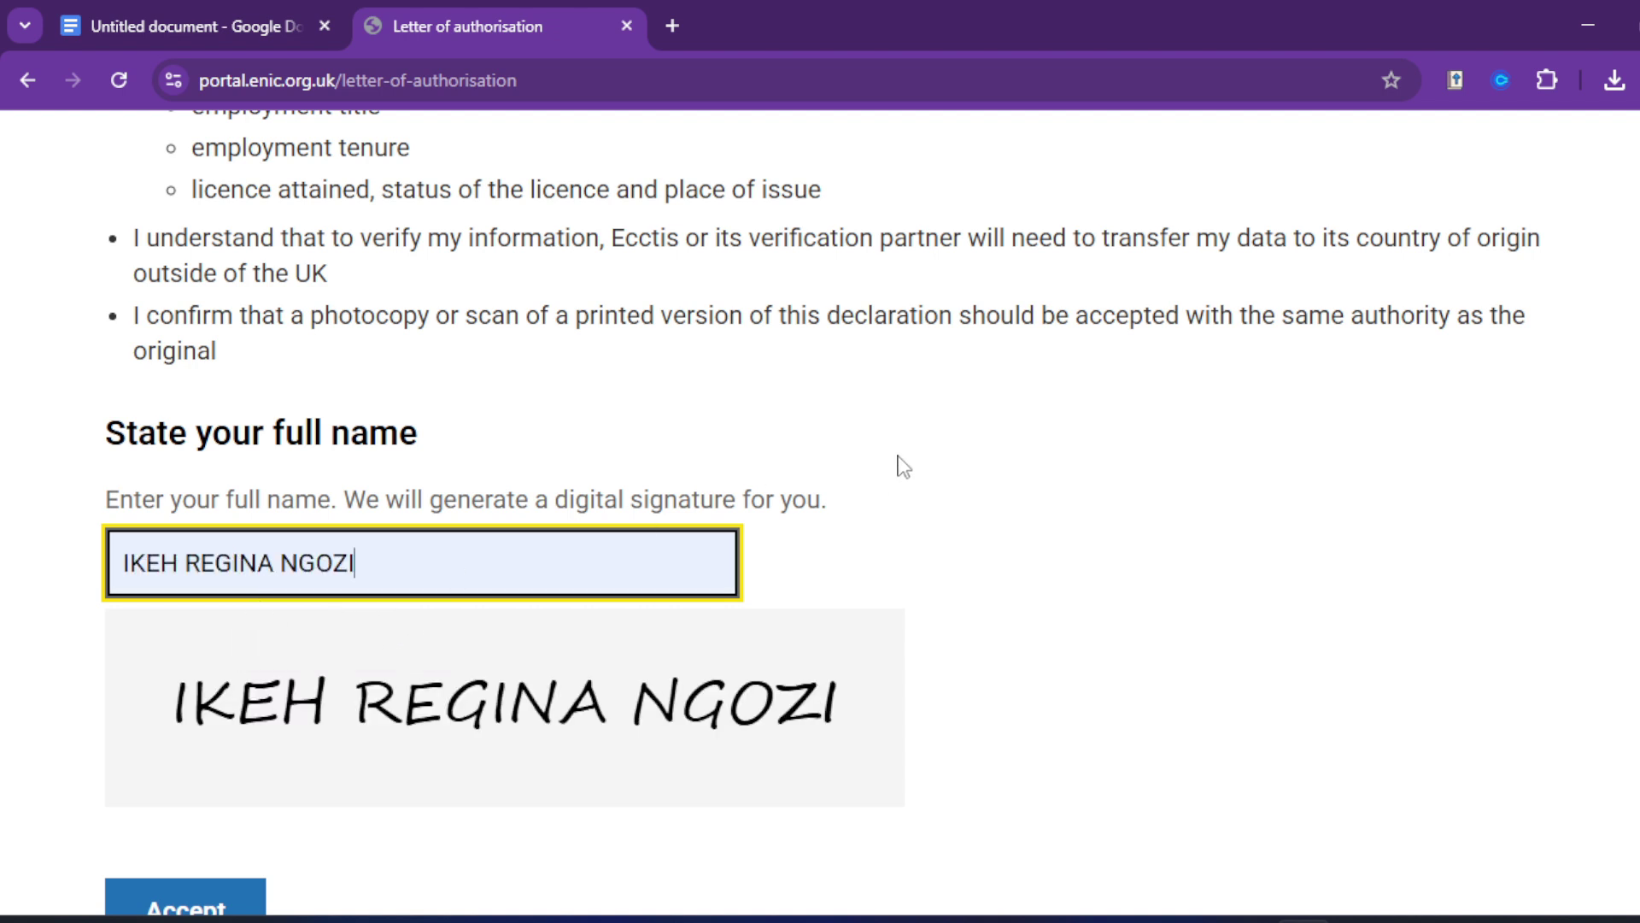
scroll(896, 478, "down", 2)
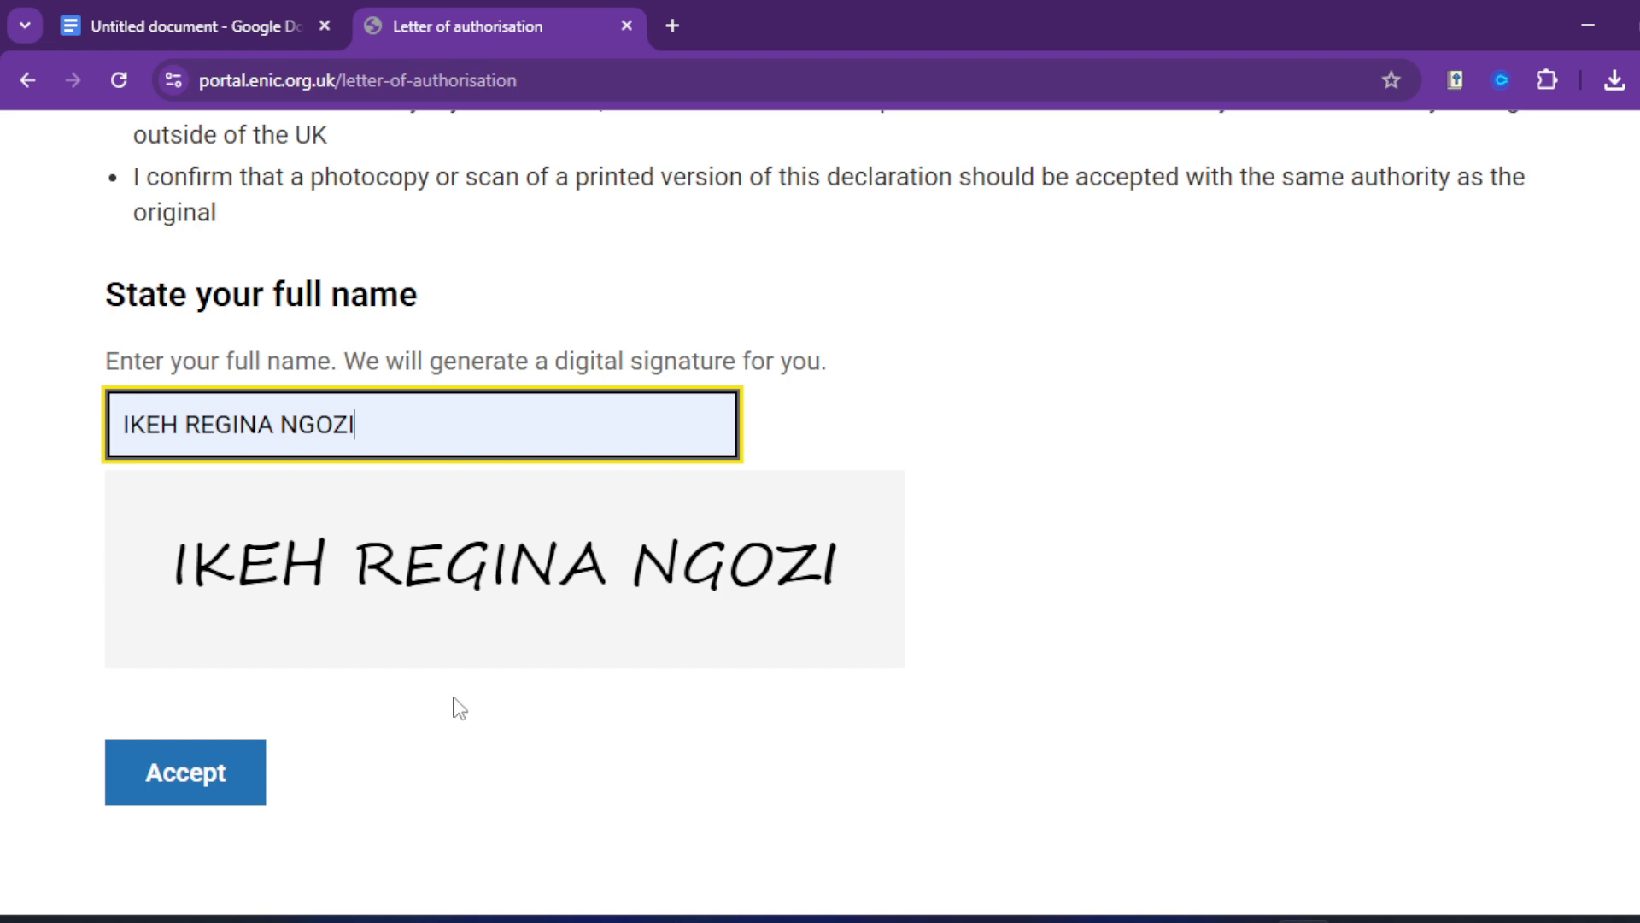
left_click(187, 779)
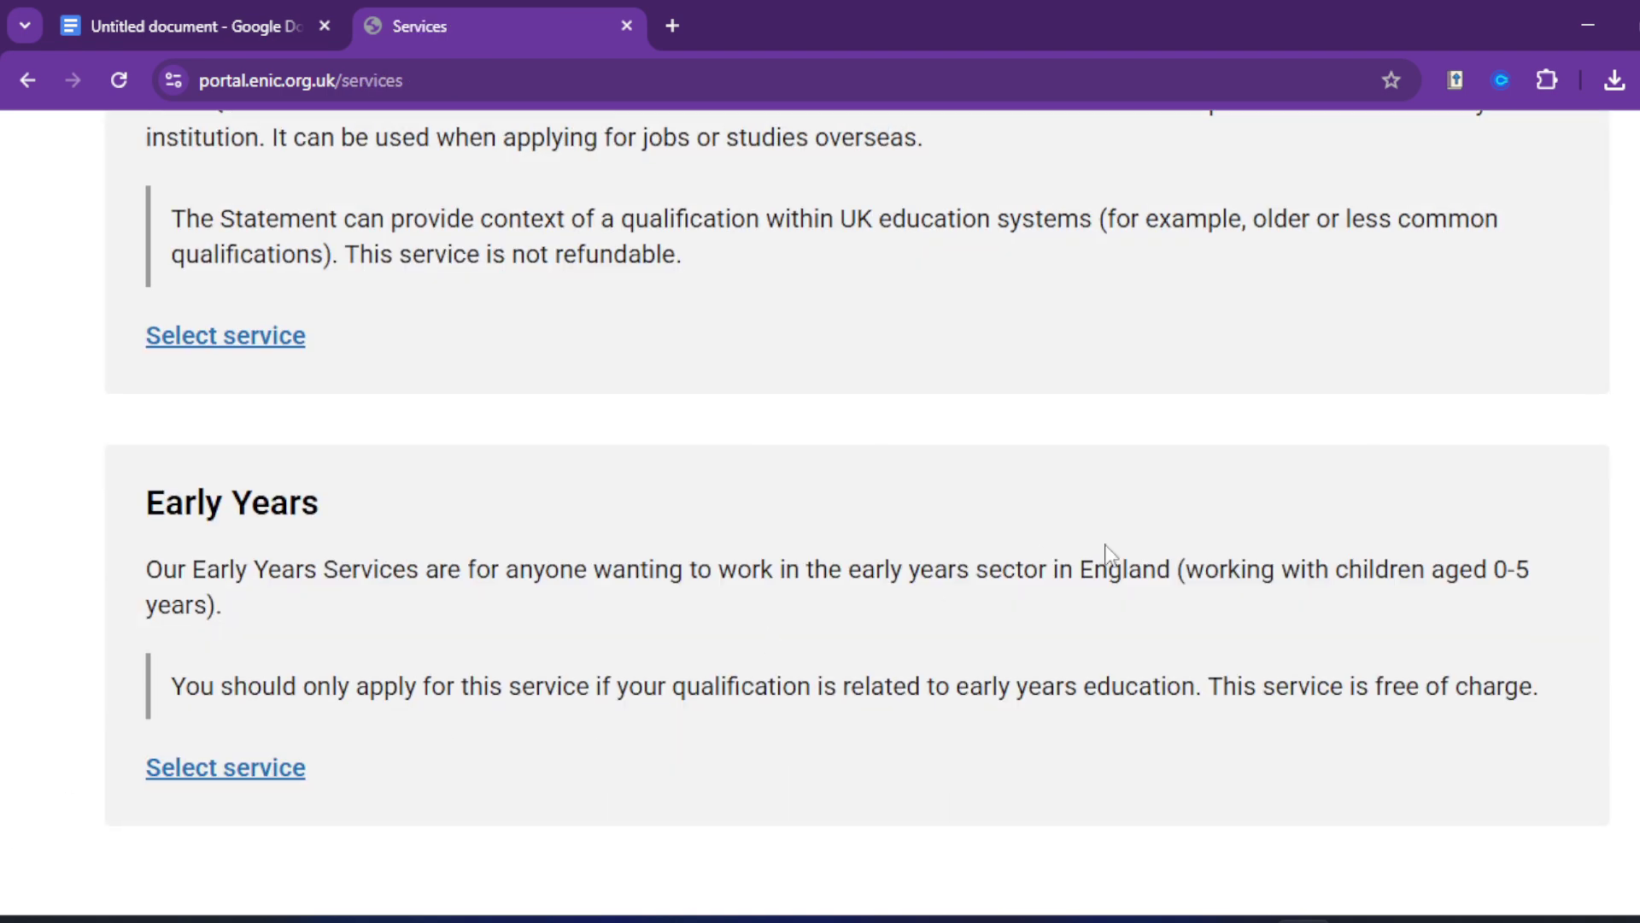
scroll(1106, 554, "up", 10)
scroll(544, 615, "down", 4)
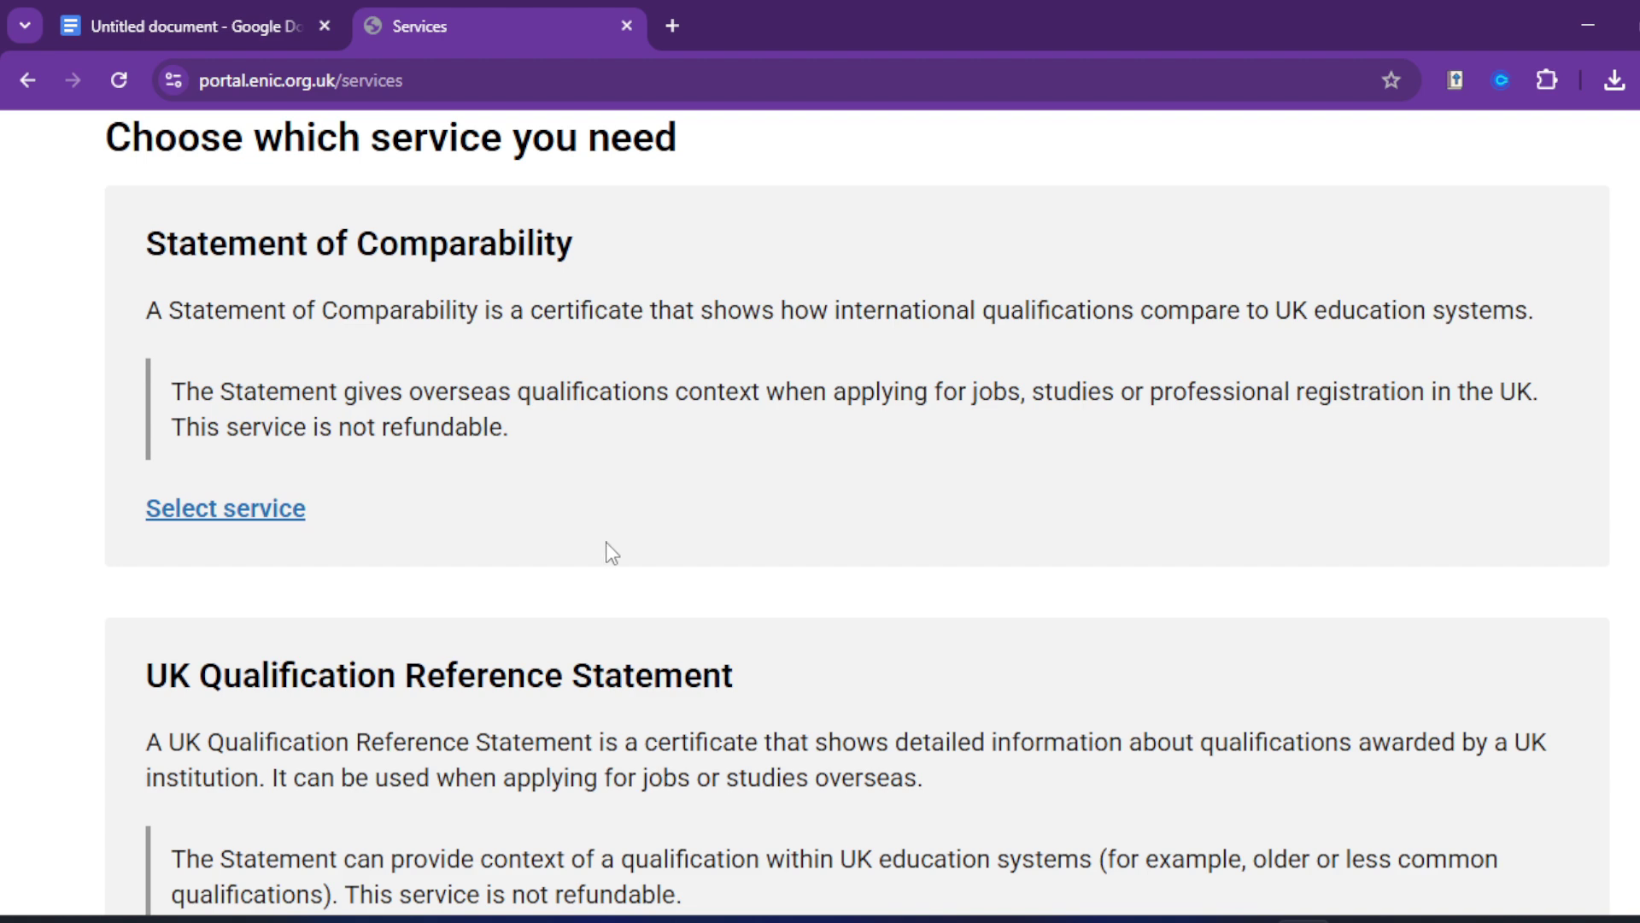
scroll(606, 547, "up", 2)
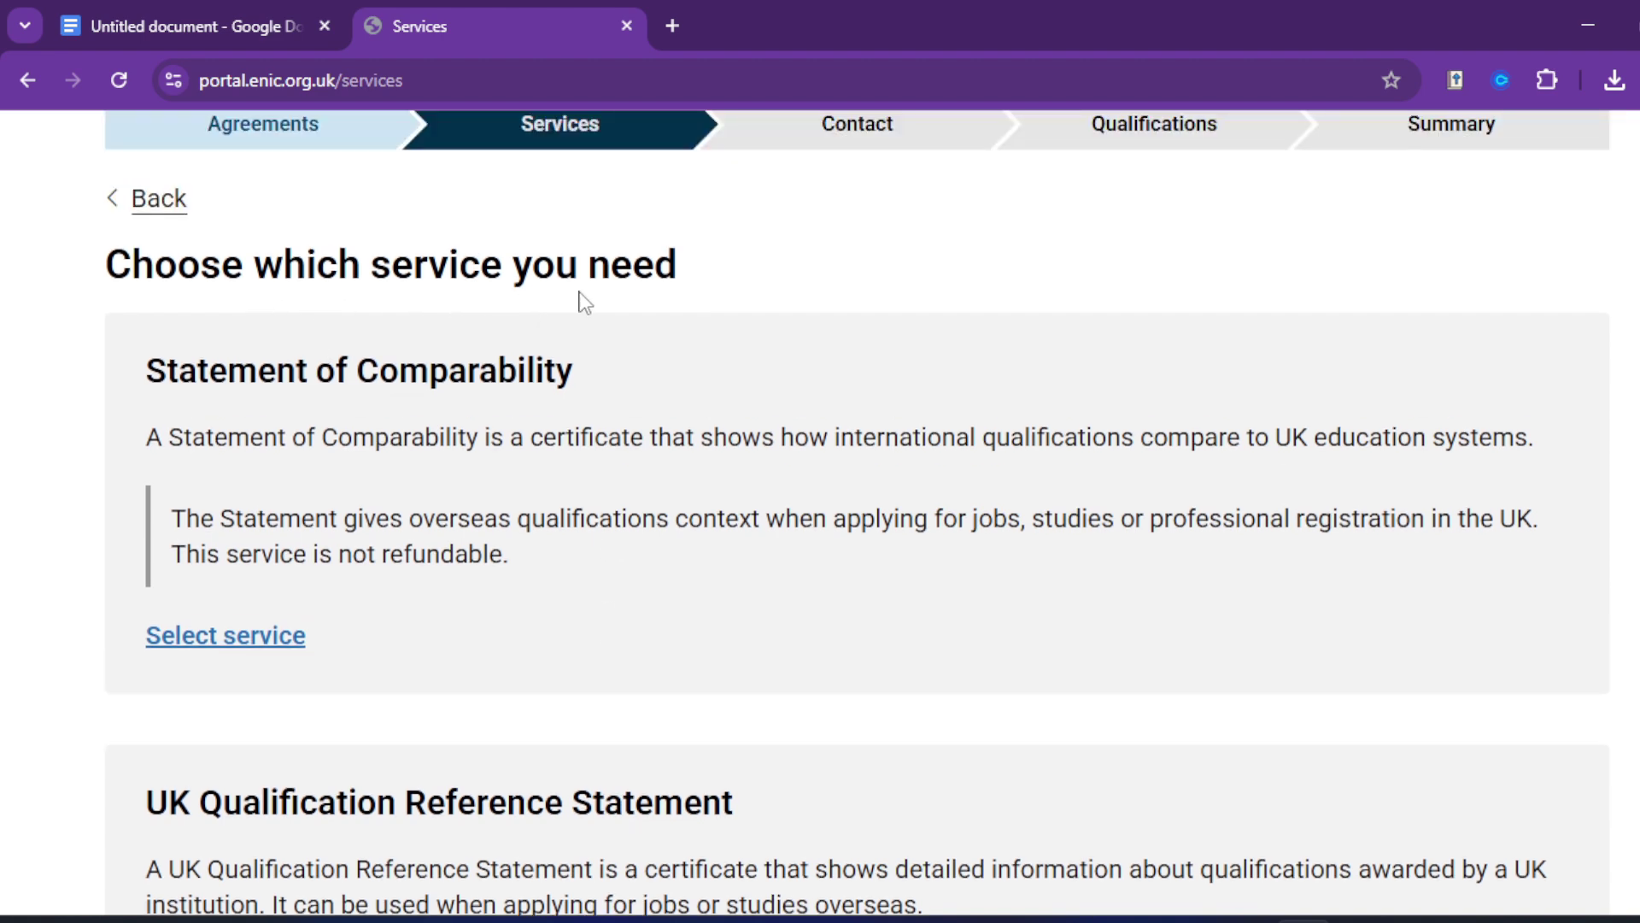
scroll(653, 489, "down", 5)
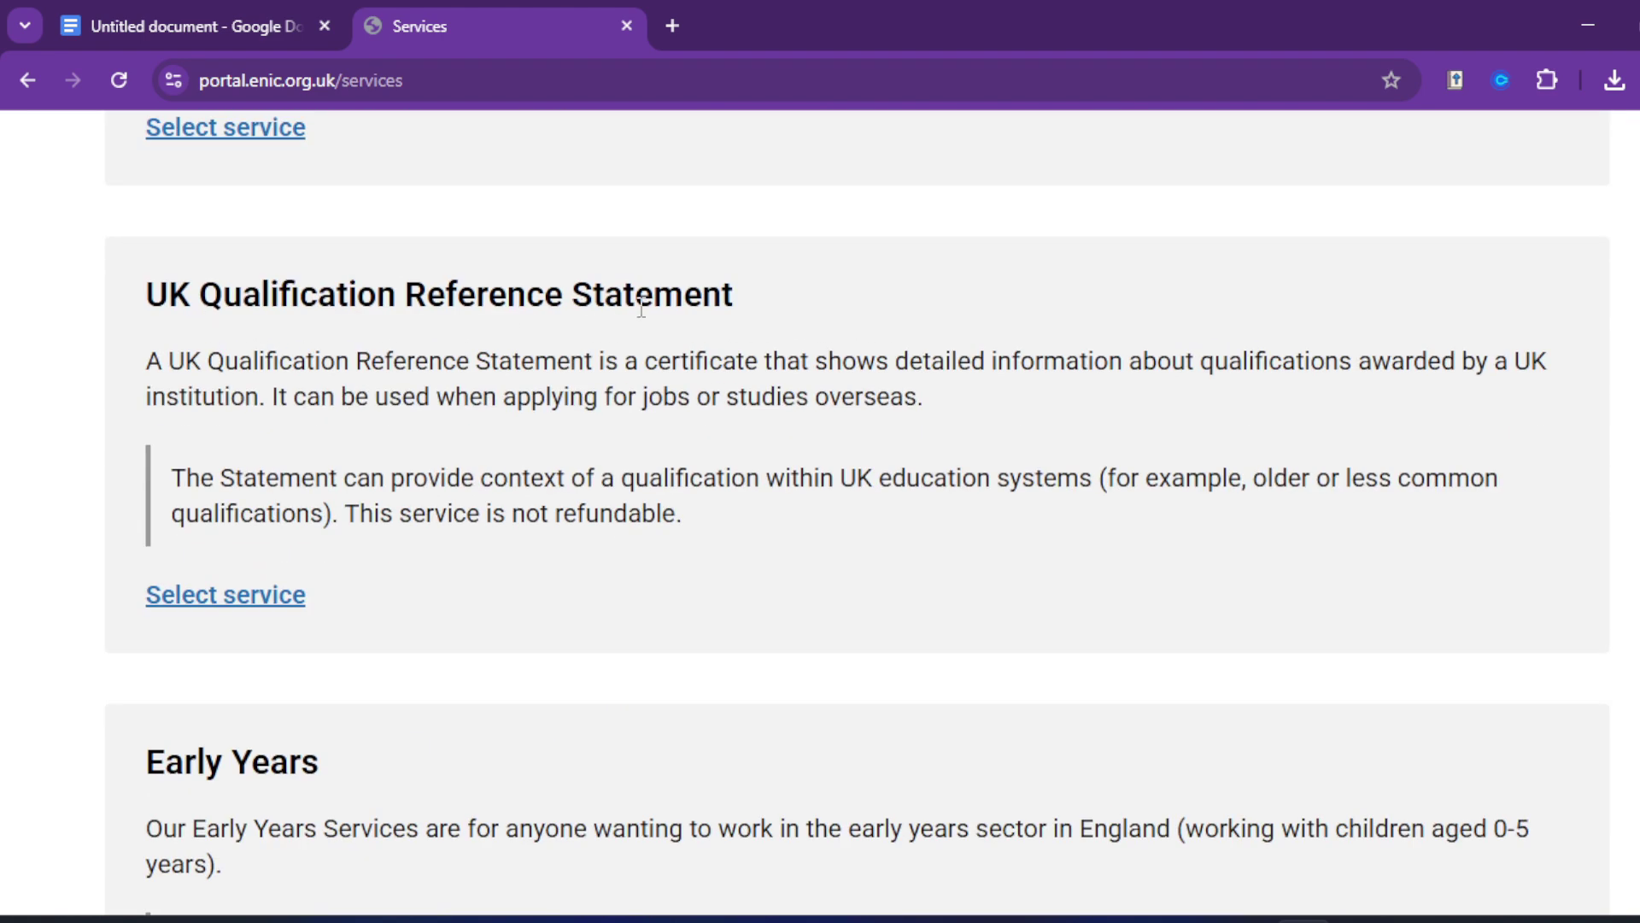
scroll(564, 578, "down", 3)
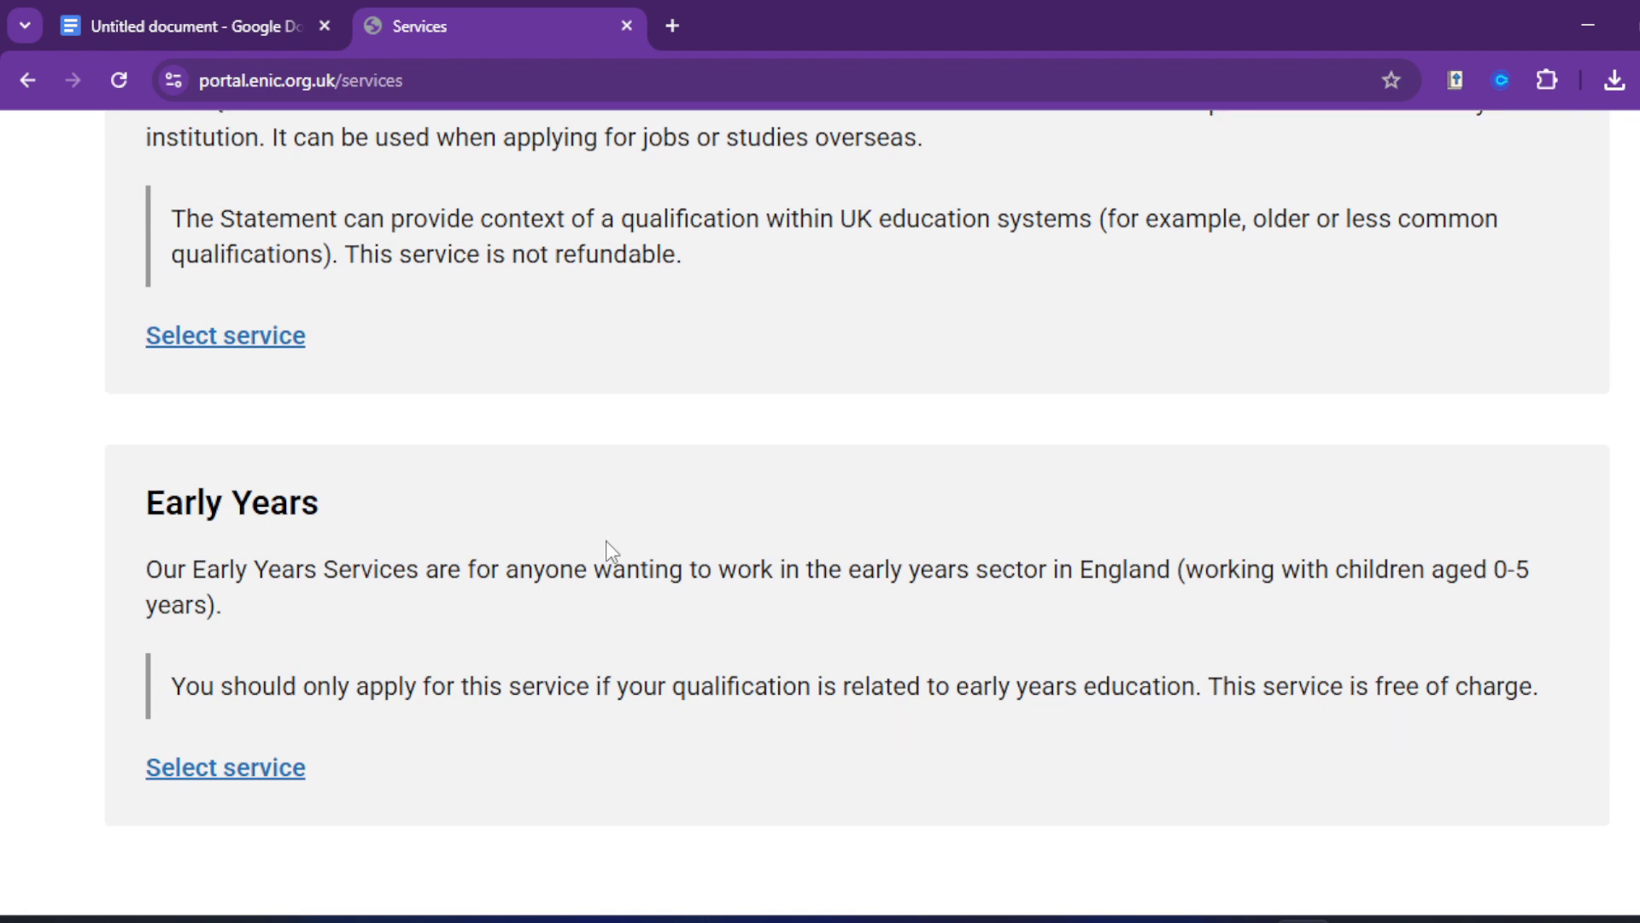
scroll(607, 541, "up", 8)
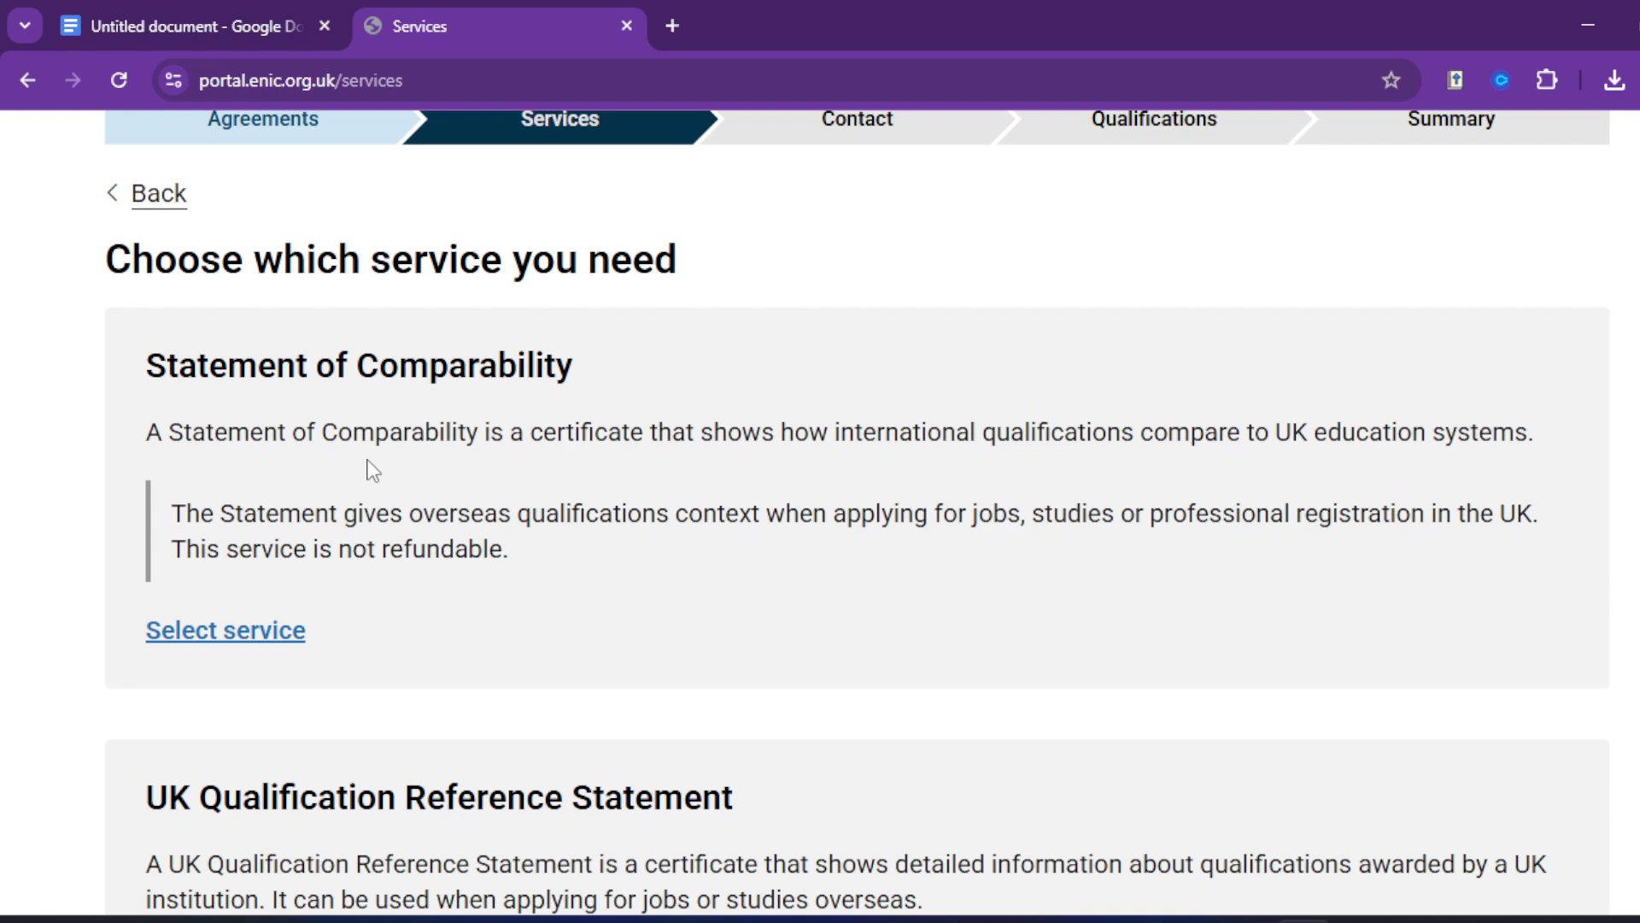
scroll(393, 484, "down", 1)
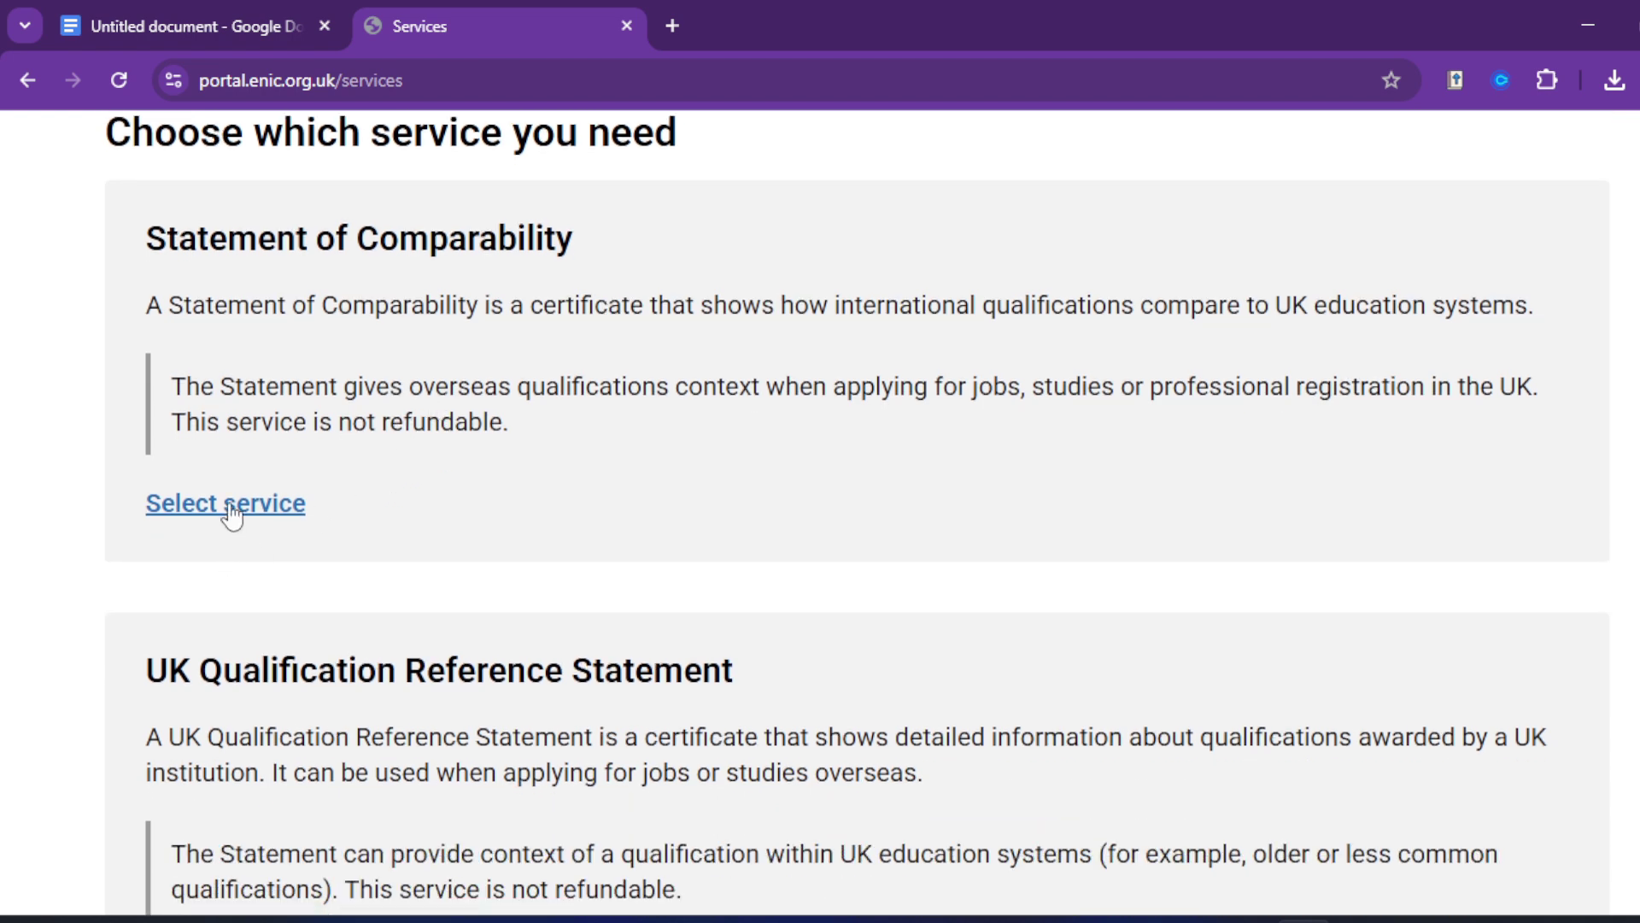
scroll(551, 521, "down", 2)
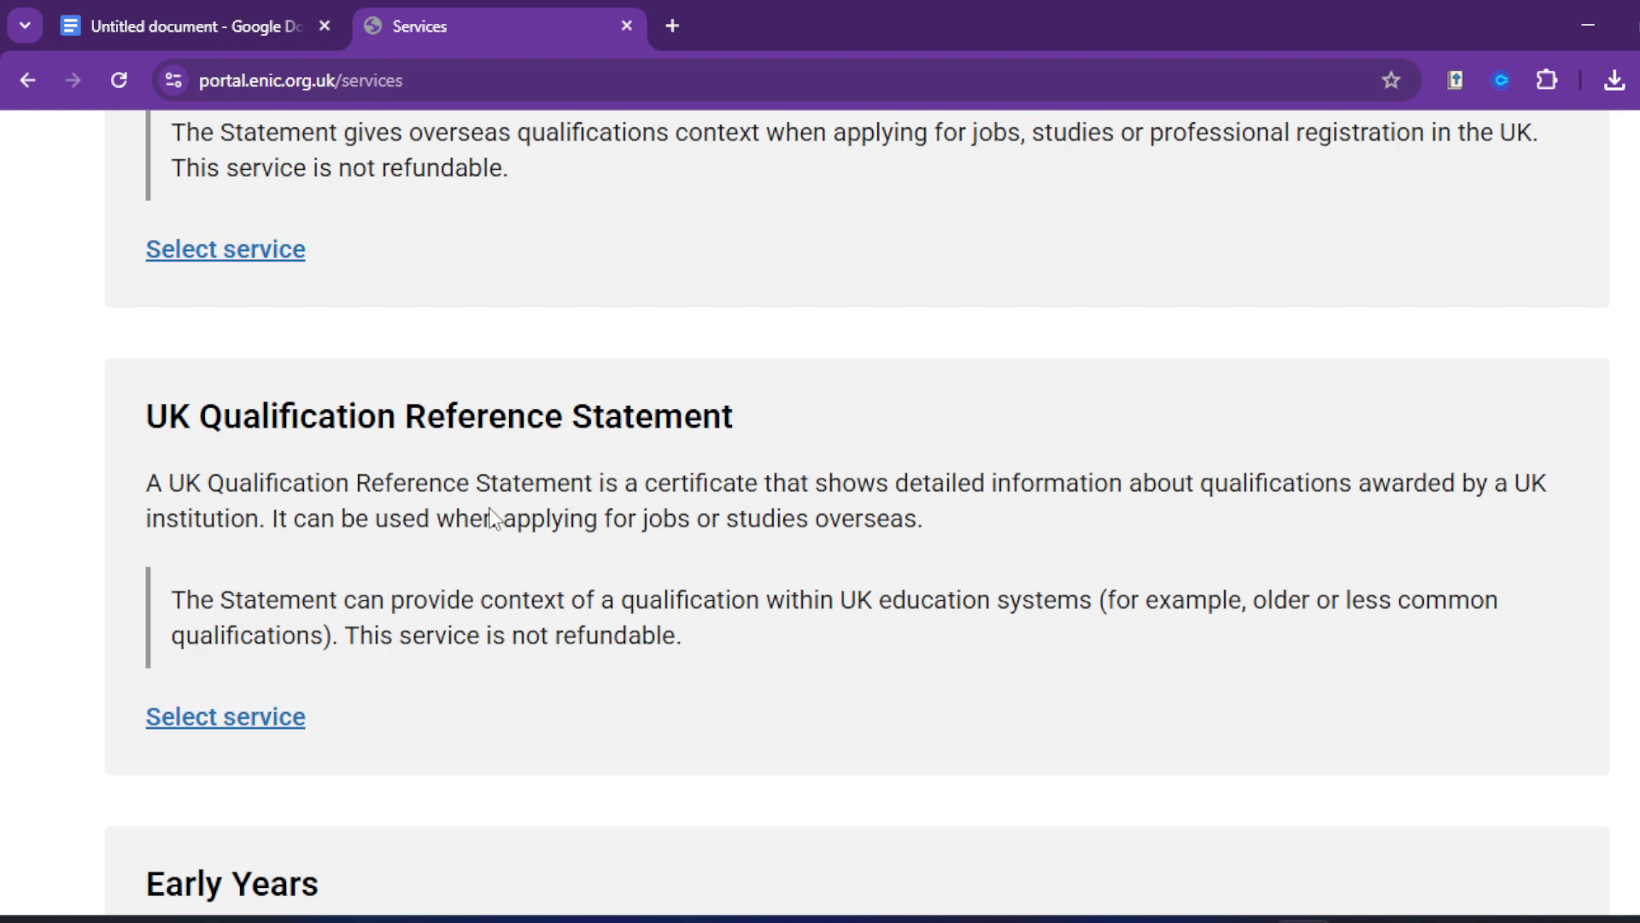
scroll(257, 410, "up", 3)
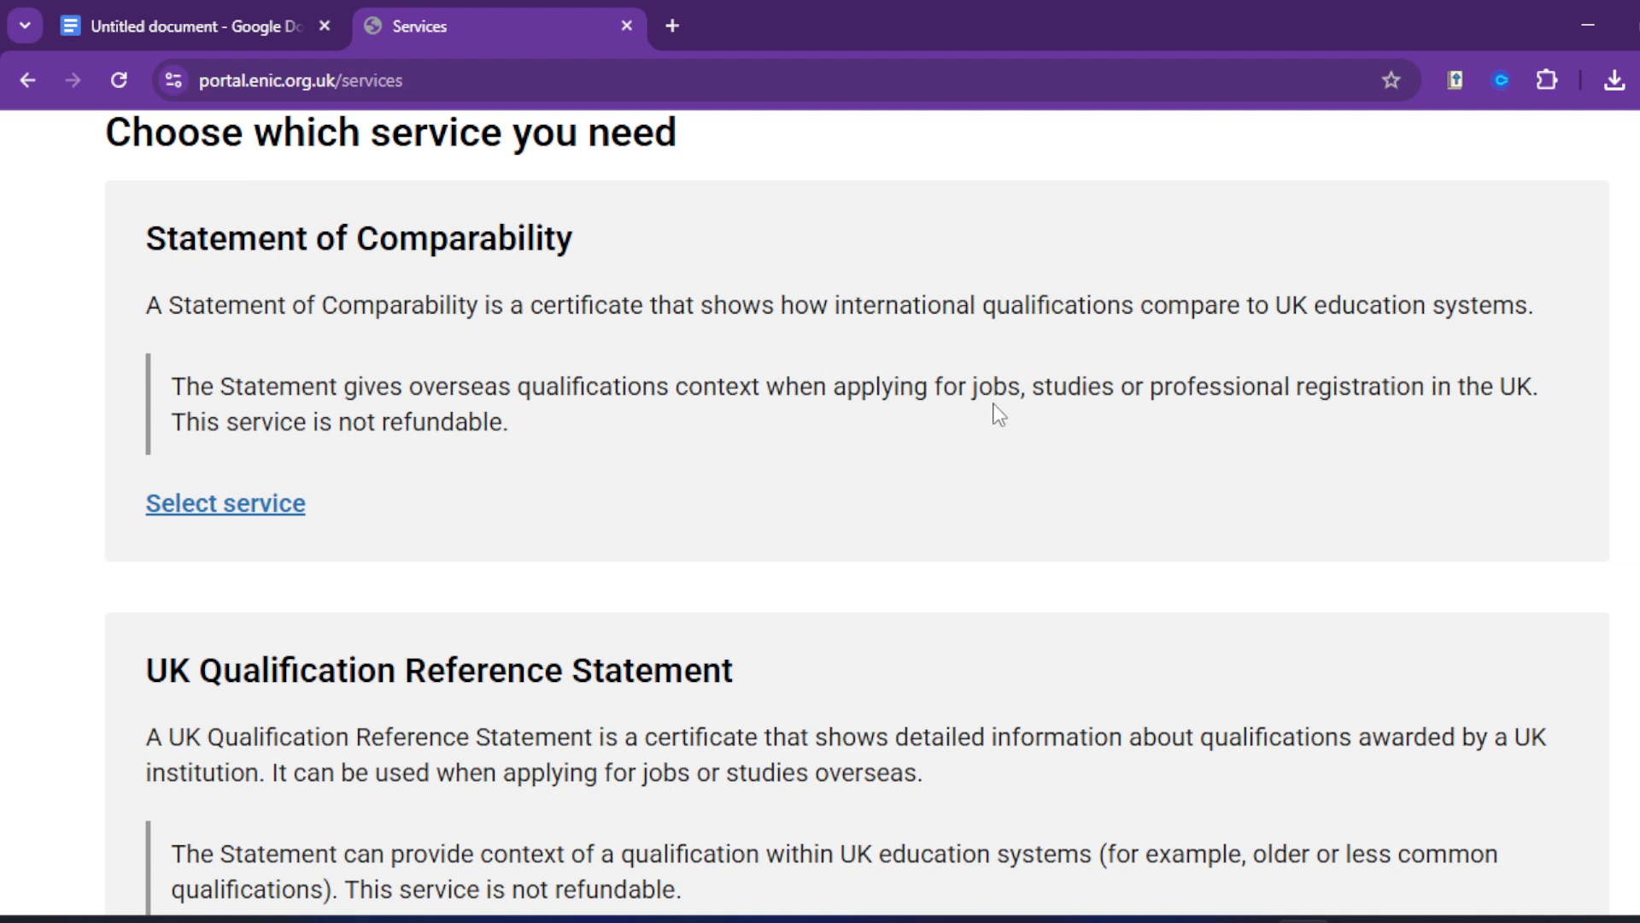
Step: Select Statement of Comparability and review the Standard, 48-hour and 24-hour fast track prices
left_click(275, 512)
scroll(637, 652, "down", 4)
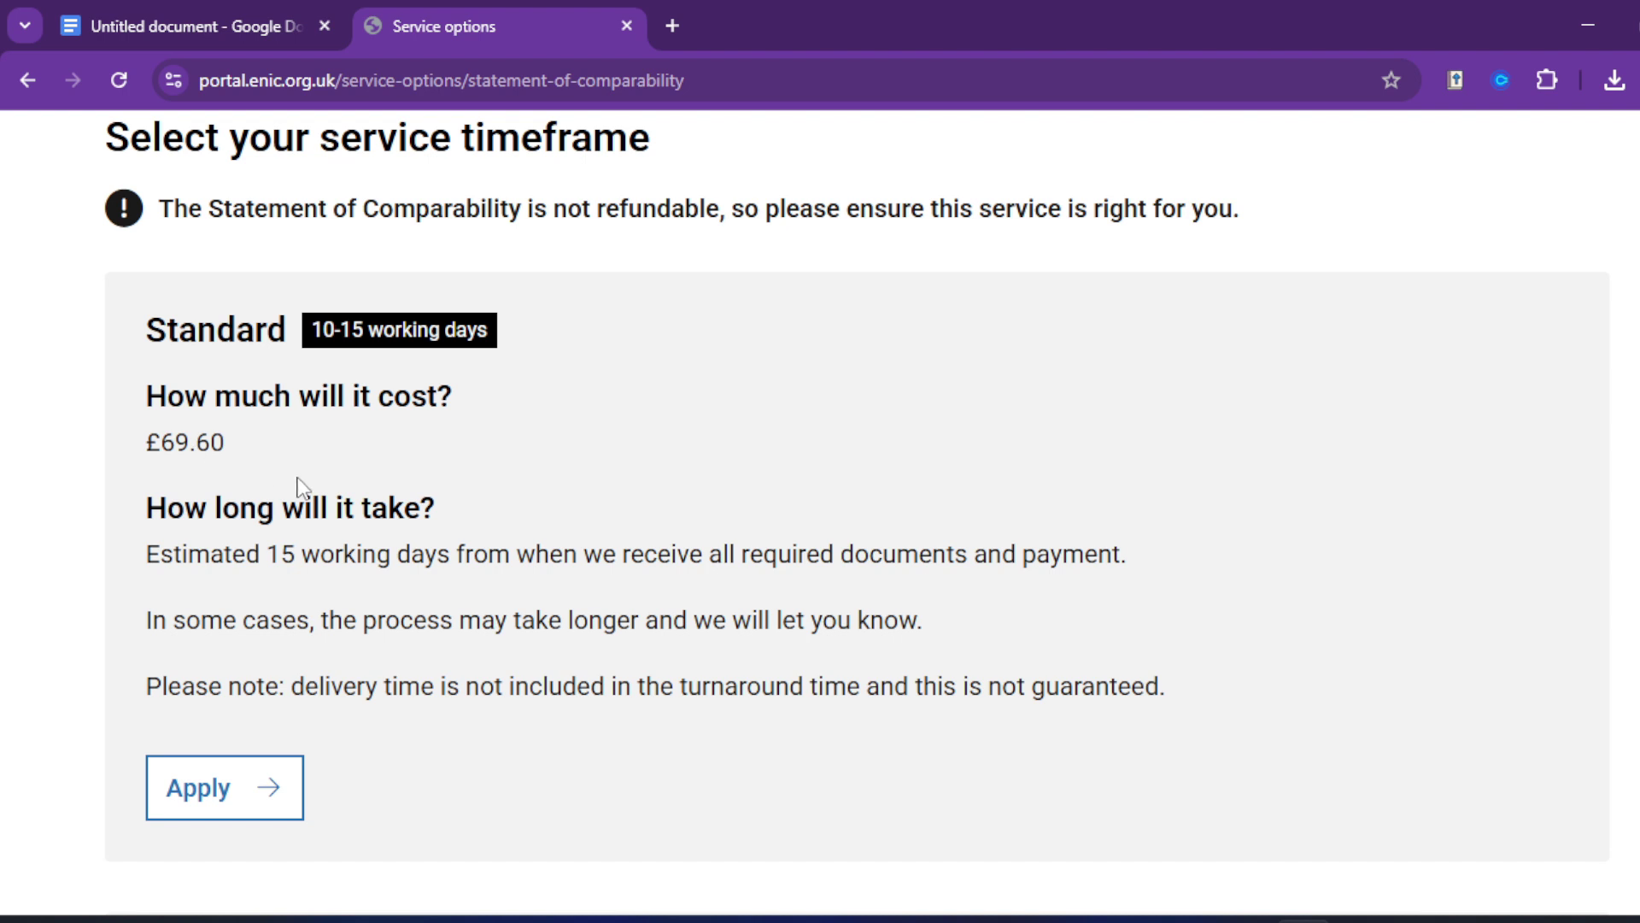
scroll(391, 474, "down", 2)
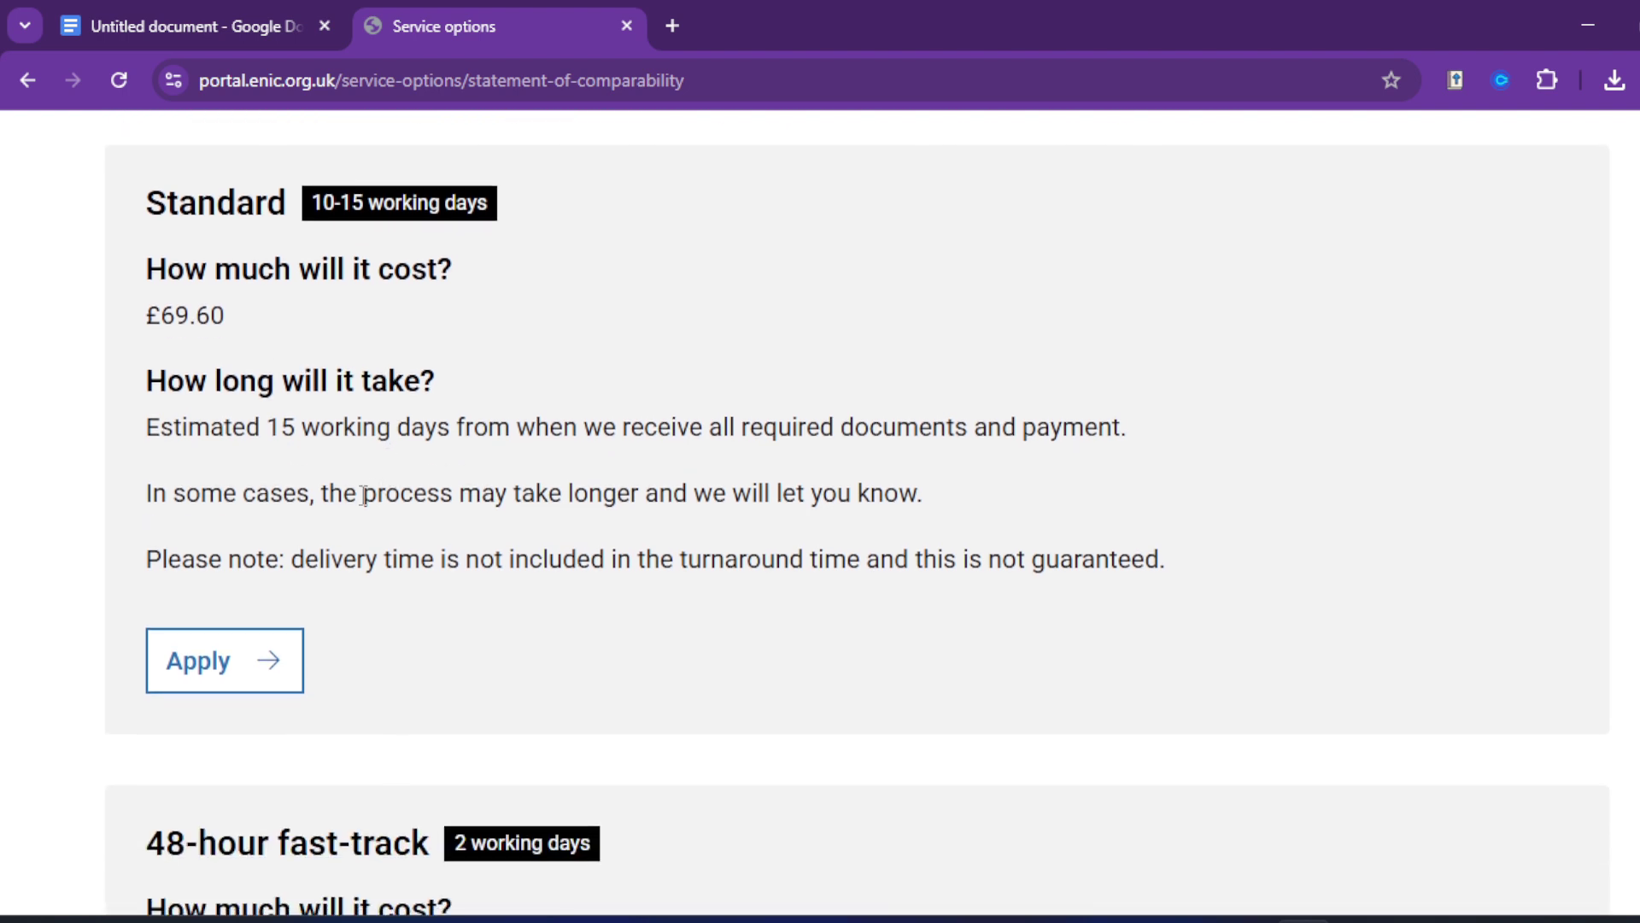
scroll(410, 465, "down", 3)
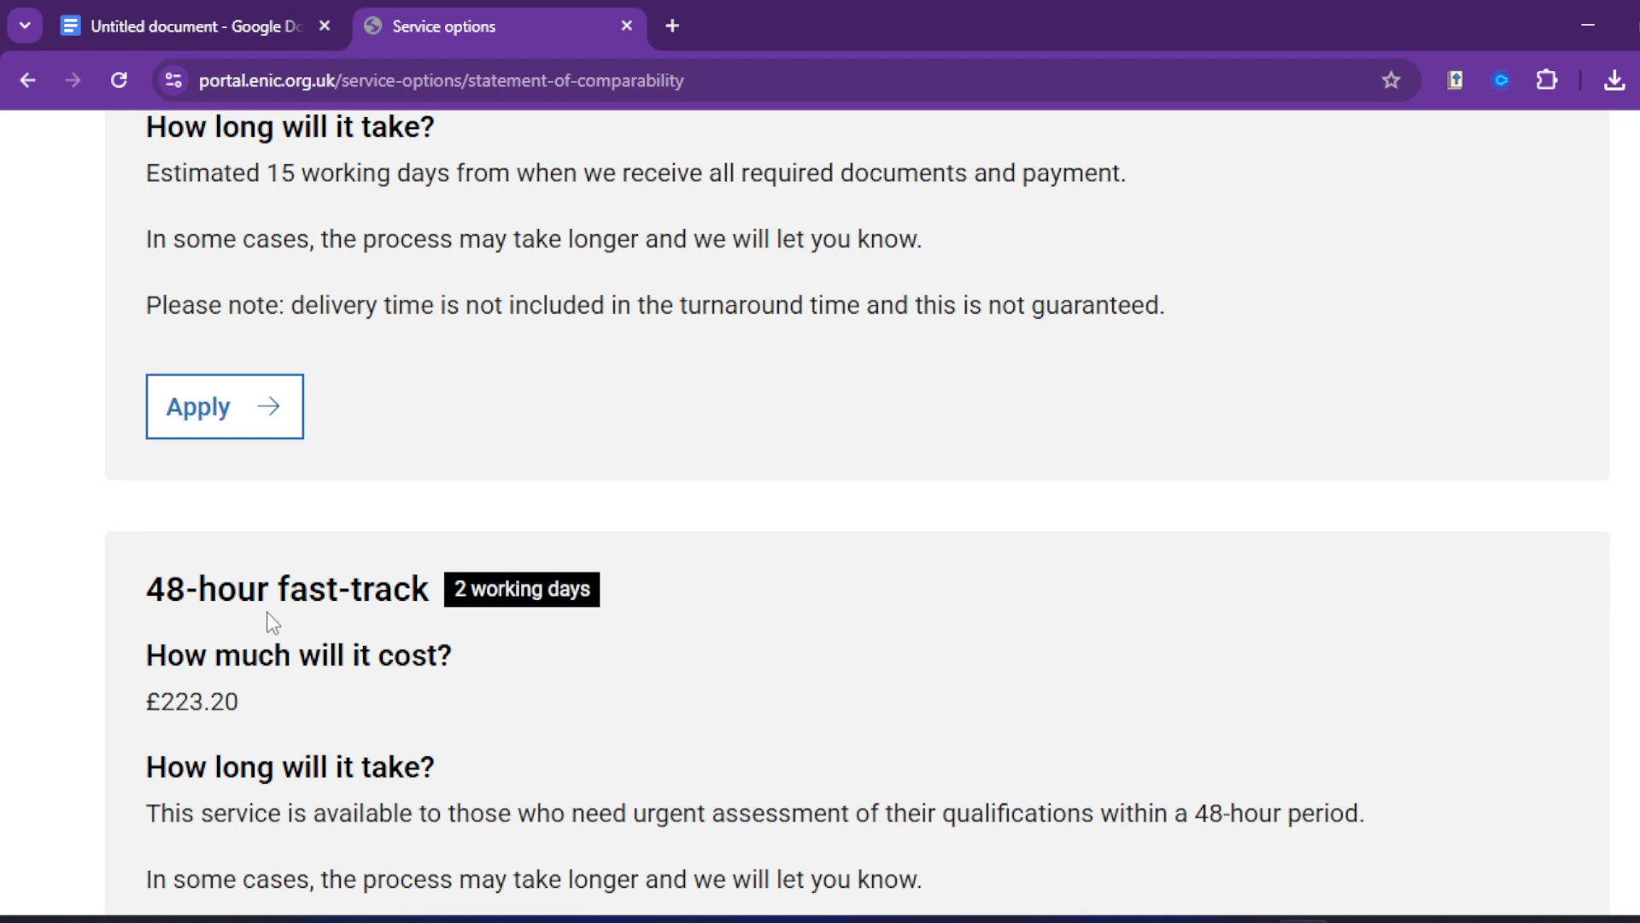
scroll(258, 636, "down", 3)
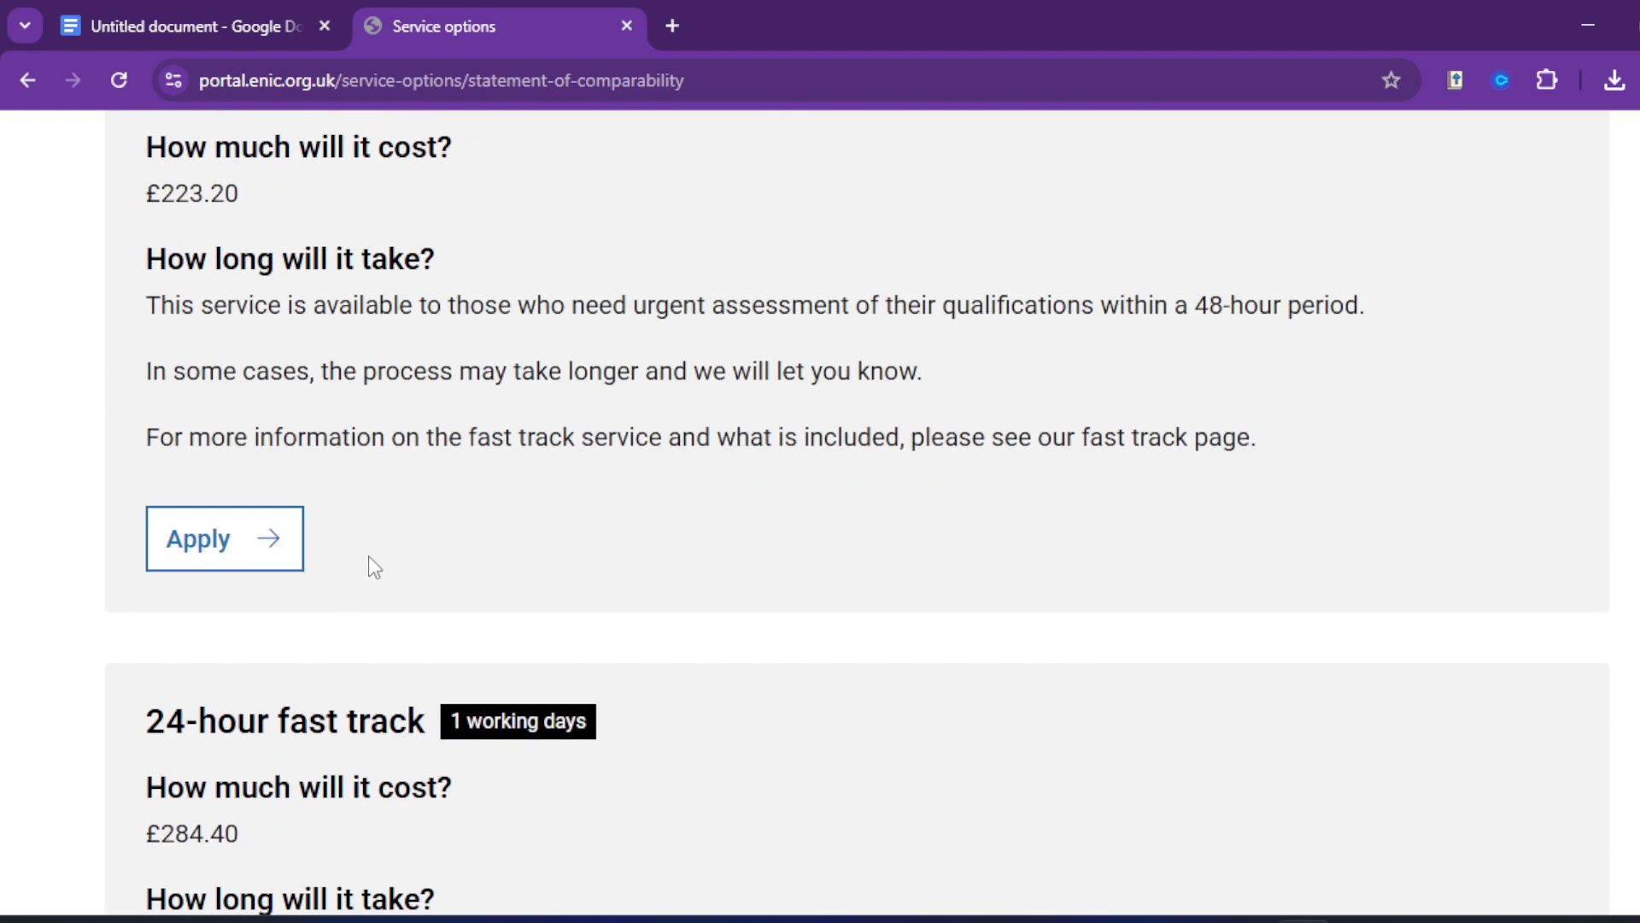
scroll(351, 549, "down", 1)
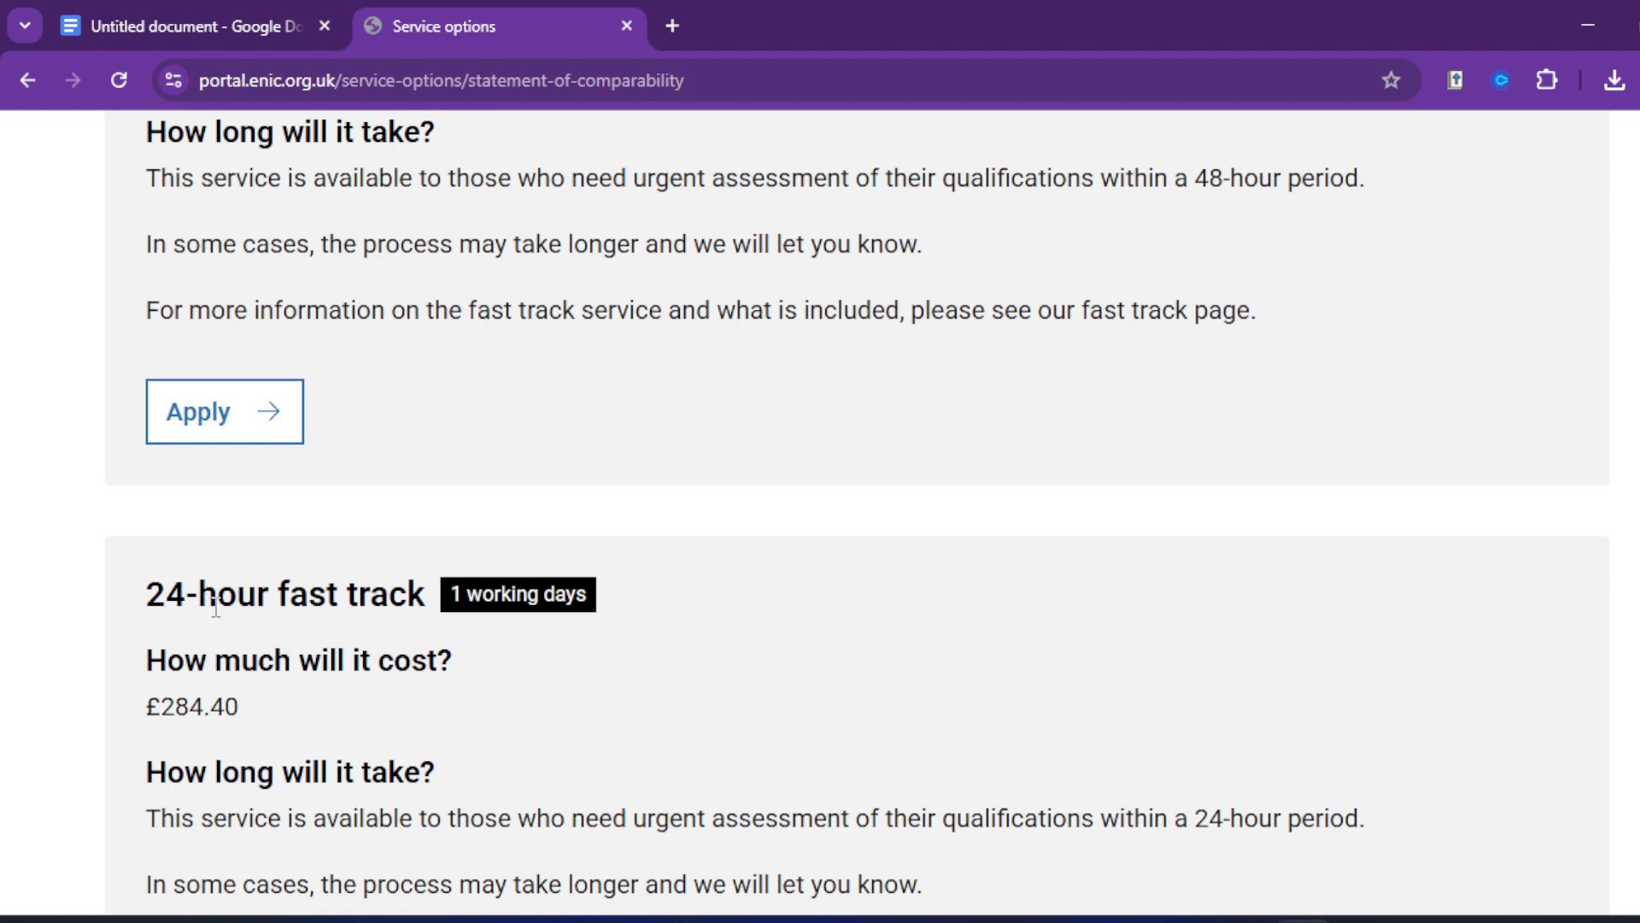
scroll(356, 633, "down", 3)
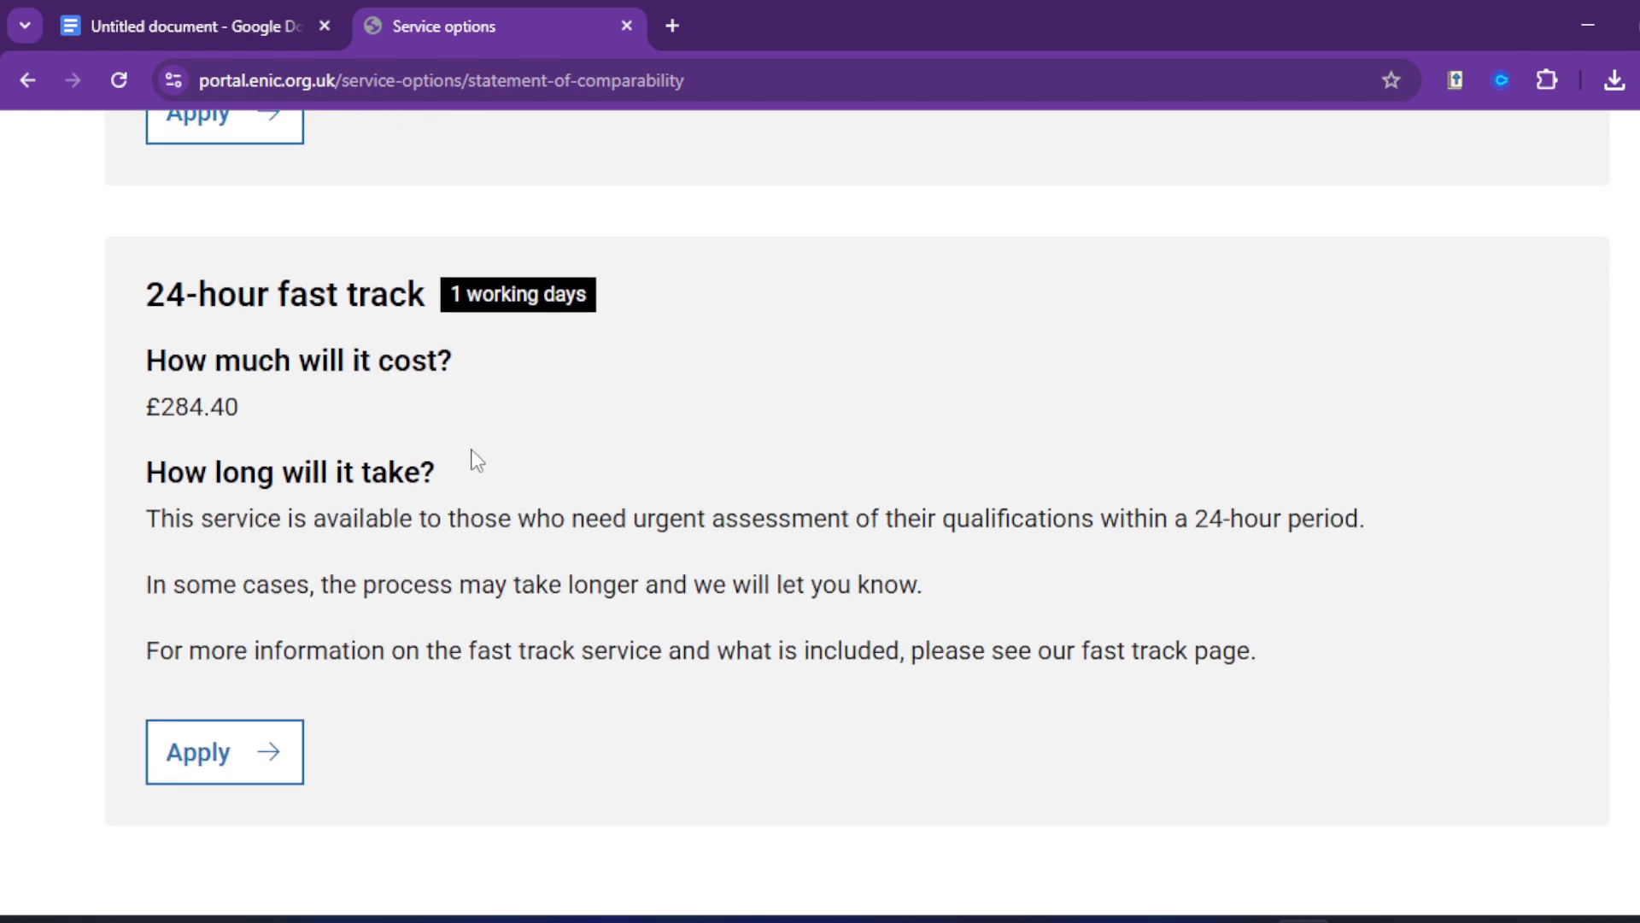
scroll(477, 462, "up", 15)
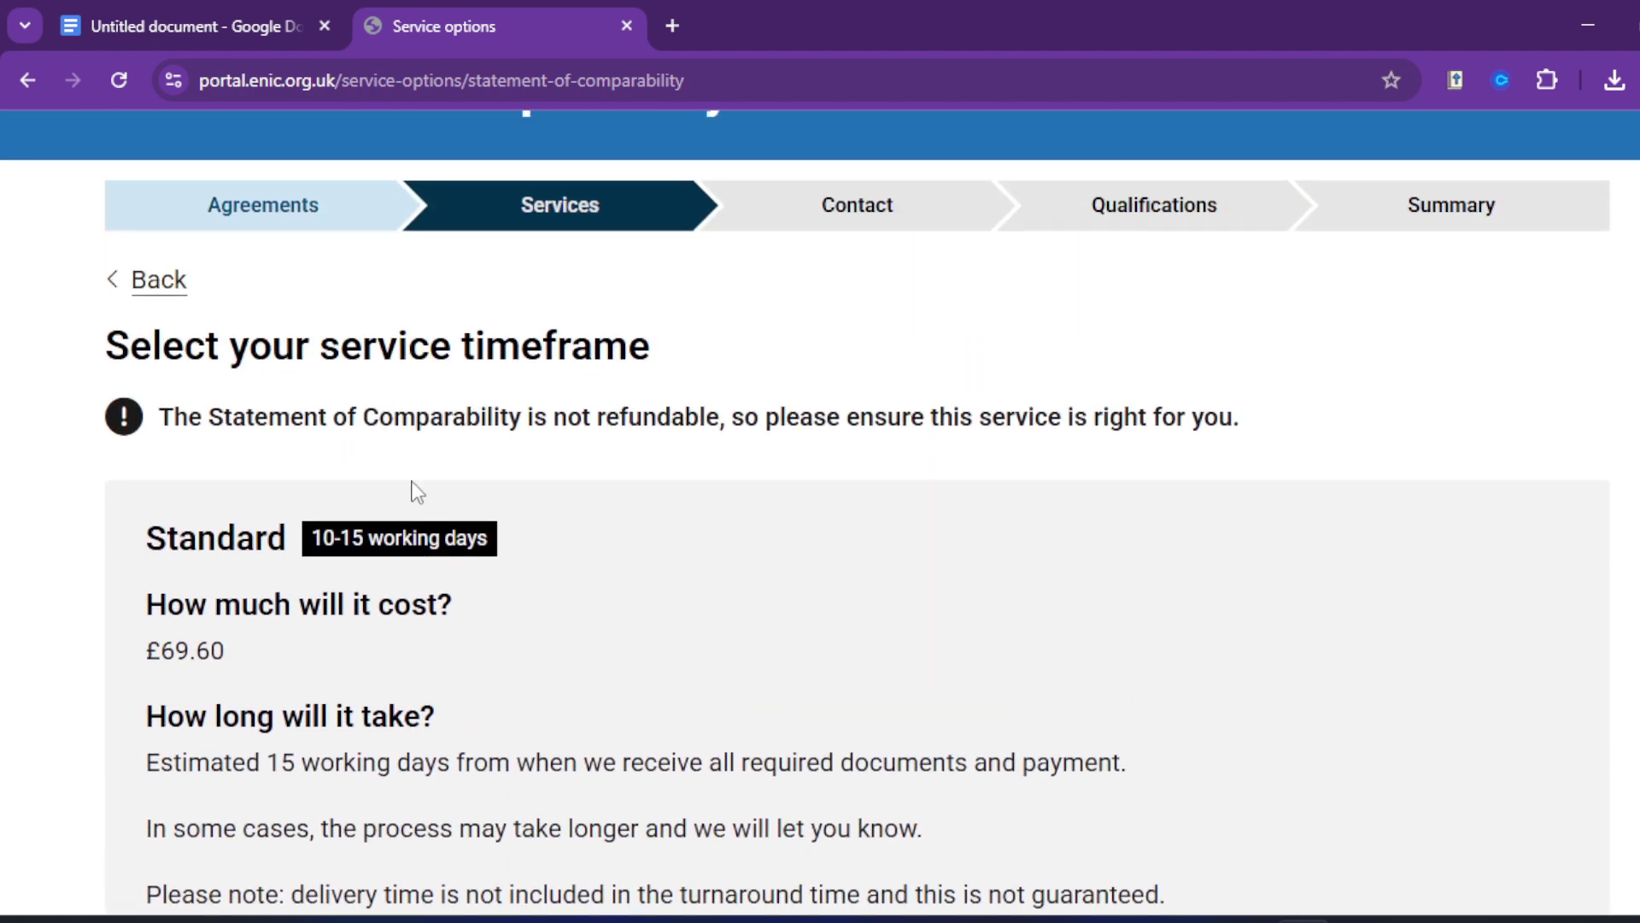
scroll(417, 492, "down", 3)
Step: Apply for the Standard 10-15 working day timeframe and read the 'After you apply' notice
left_click(259, 746)
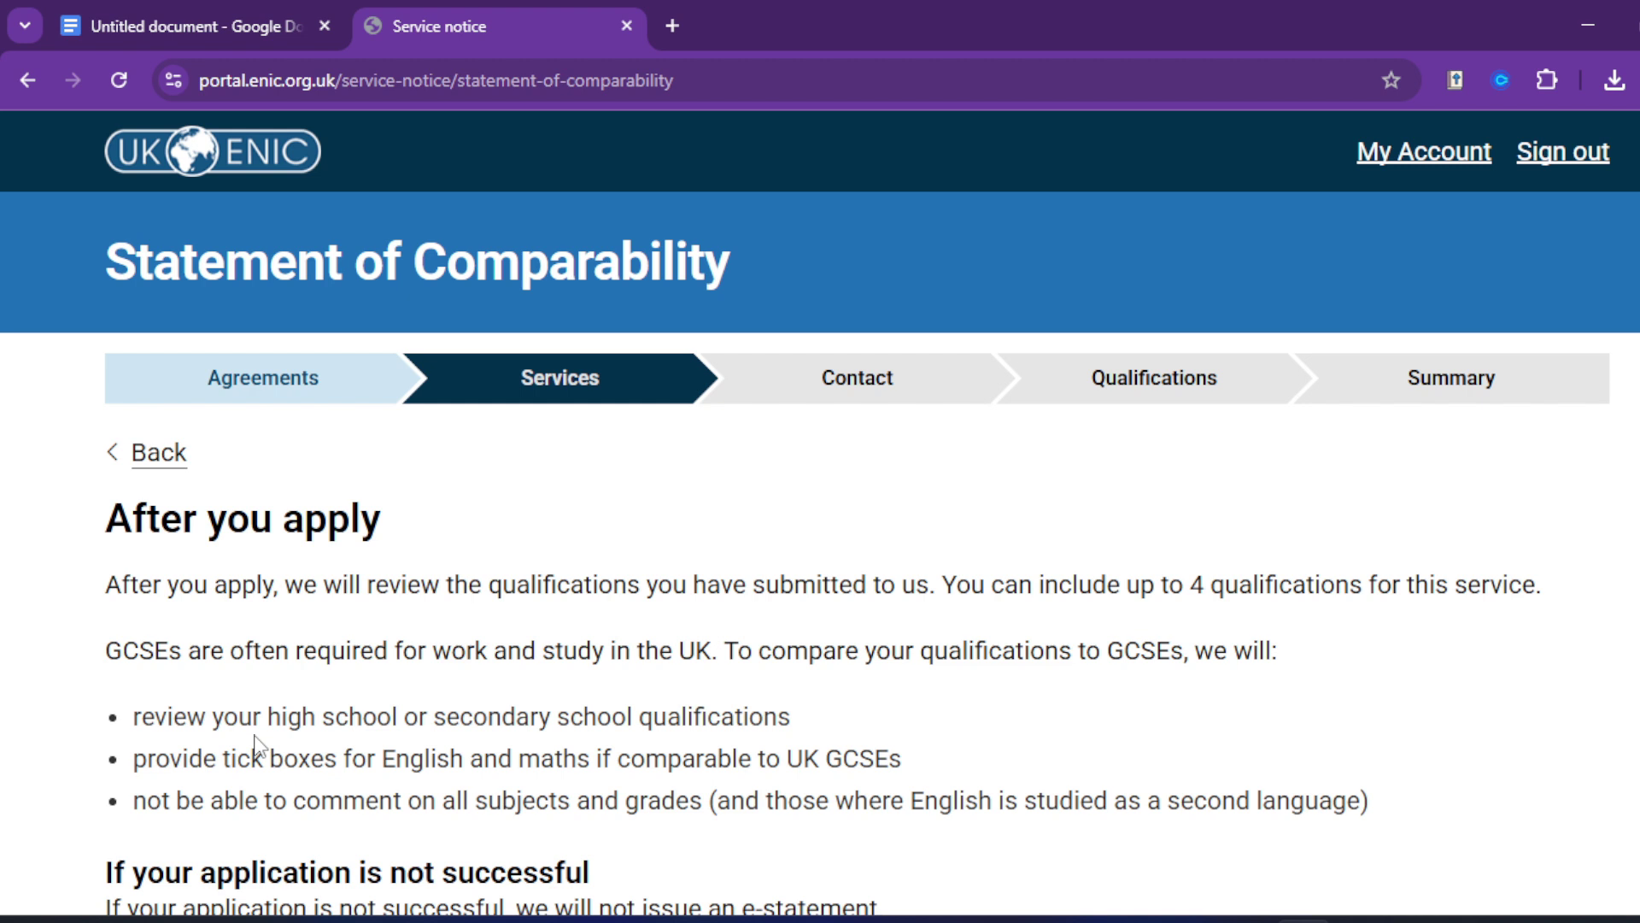
scroll(243, 735, "down", 1)
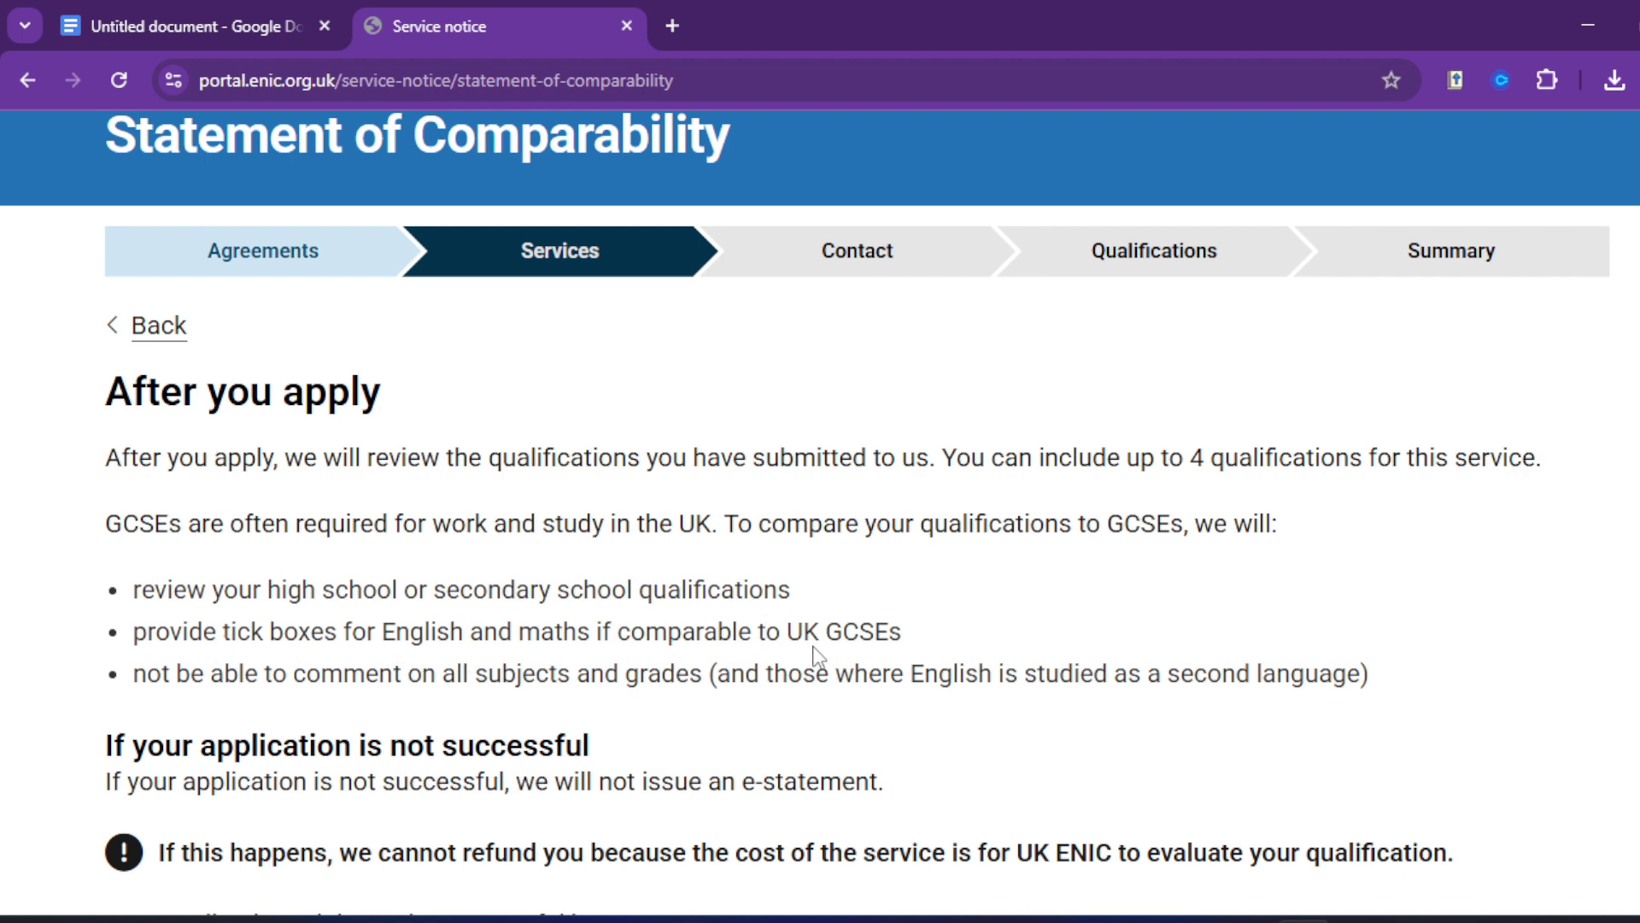
scroll(816, 658, "down", 3)
scroll(562, 650, "down", 3)
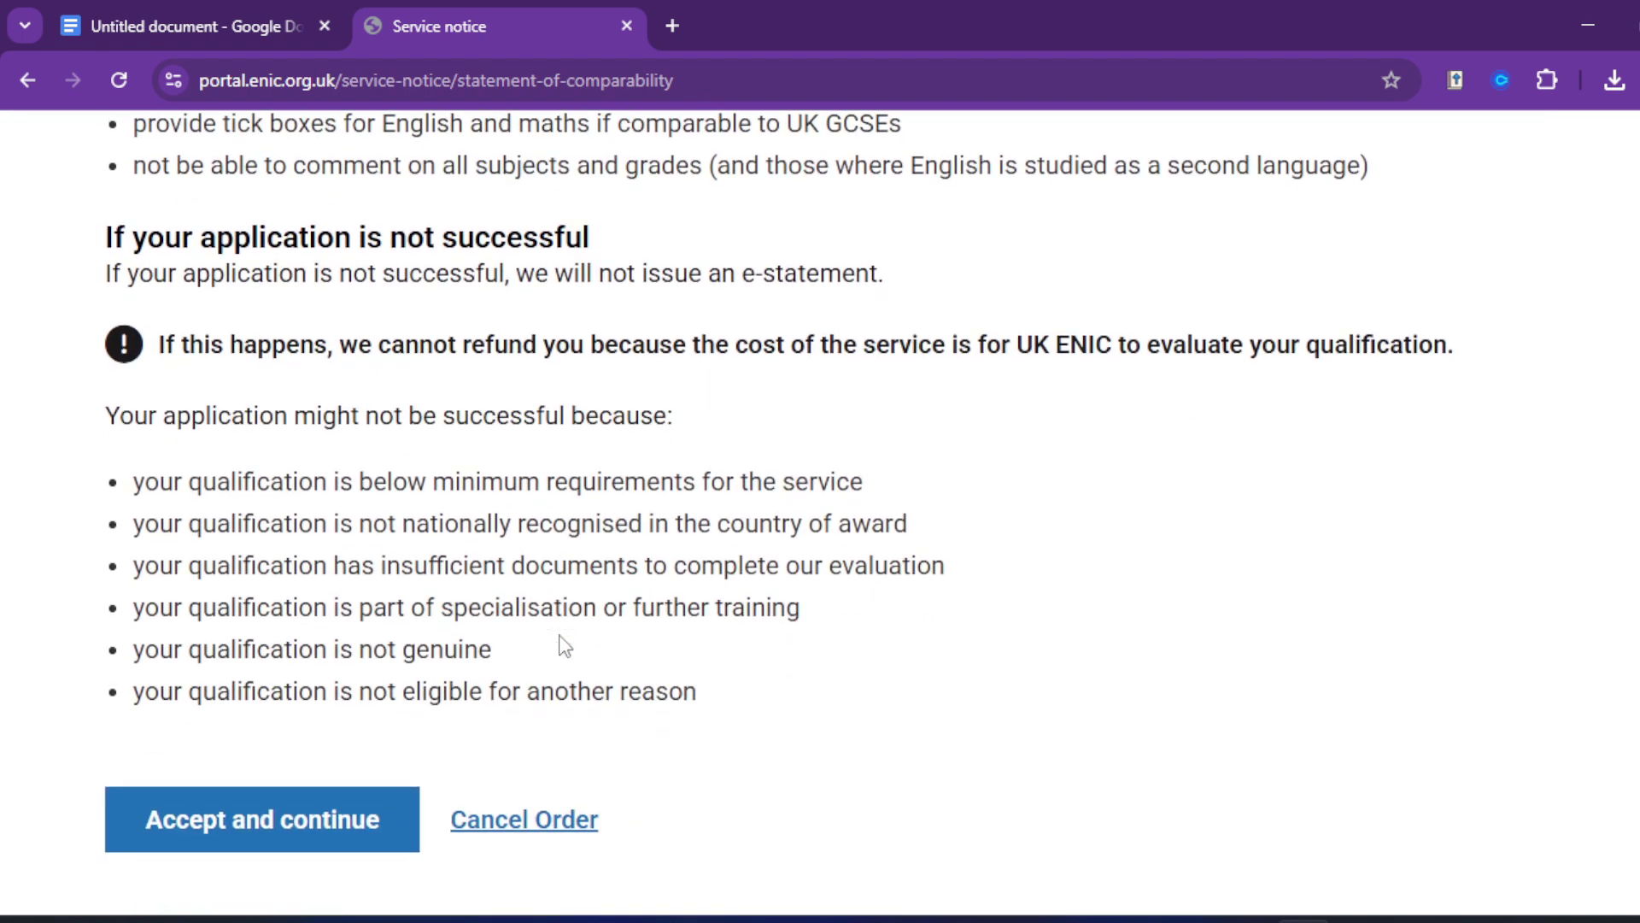
scroll(551, 637, "down", 1)
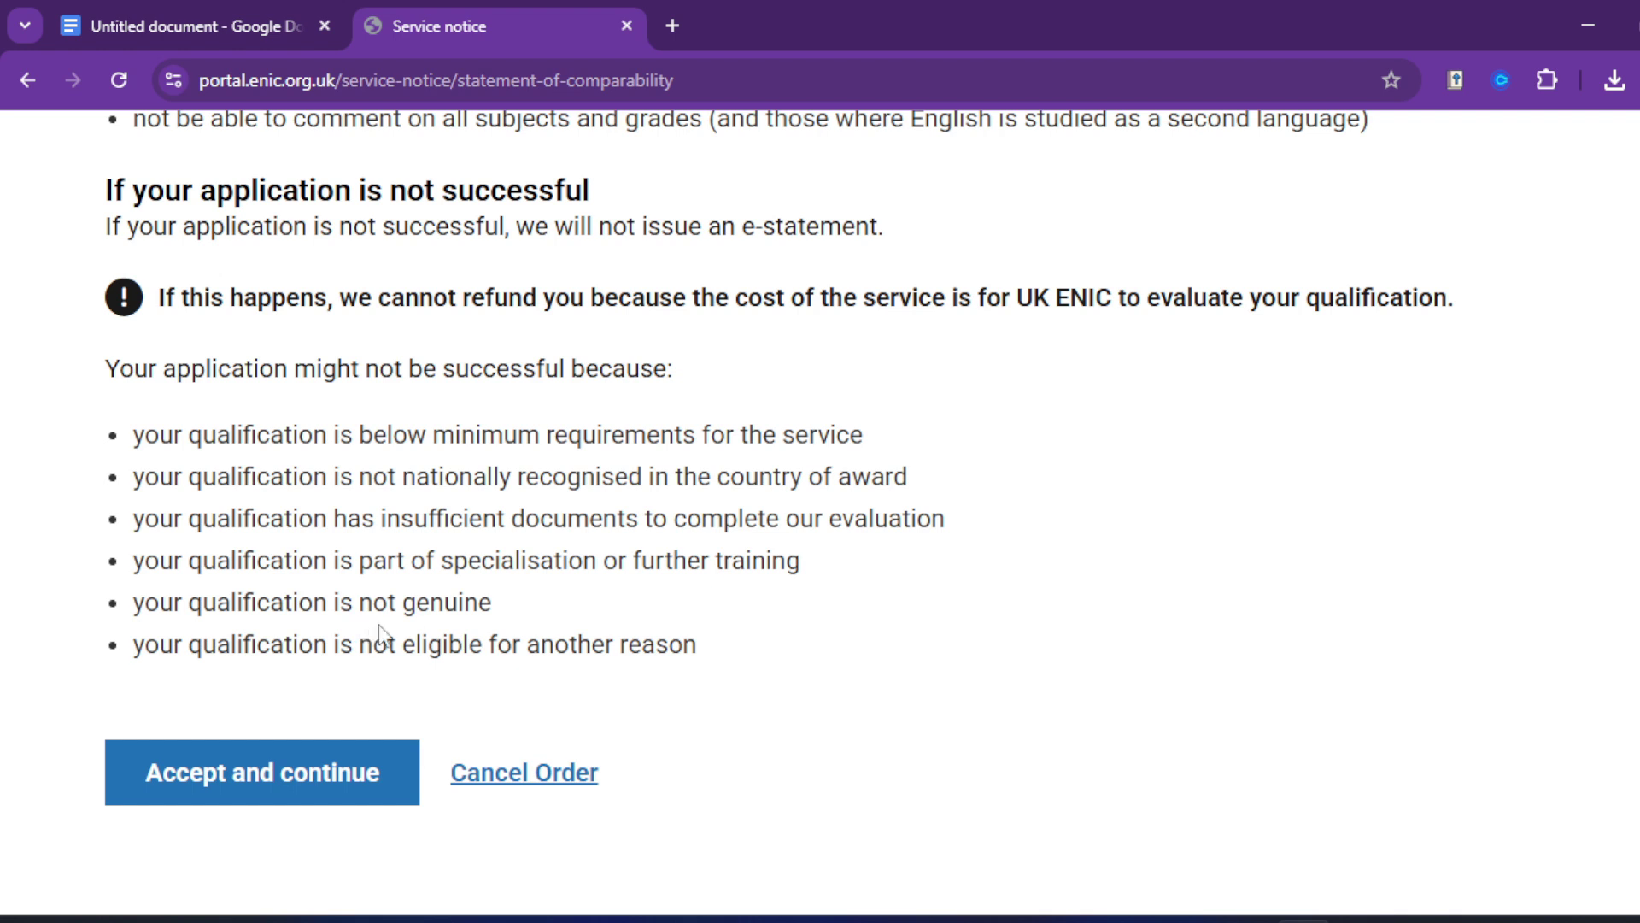
Step: Accept the service notice and save Employment/Job application as the enquiry purpose
left_click(303, 776)
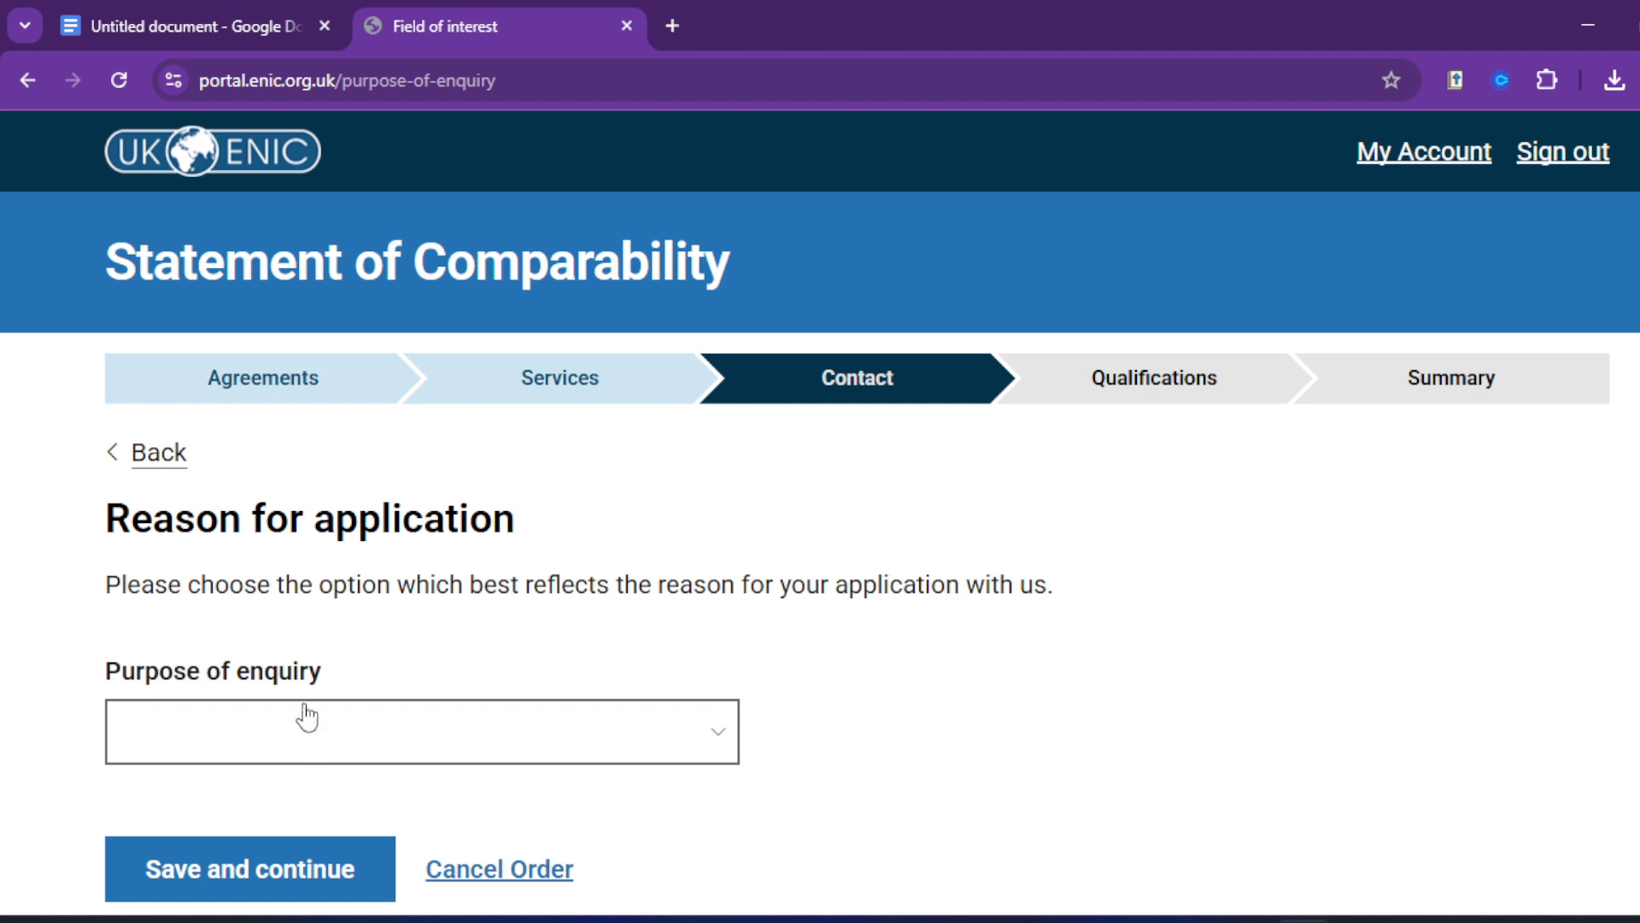
scroll(399, 575, "down", 1)
left_click(439, 624)
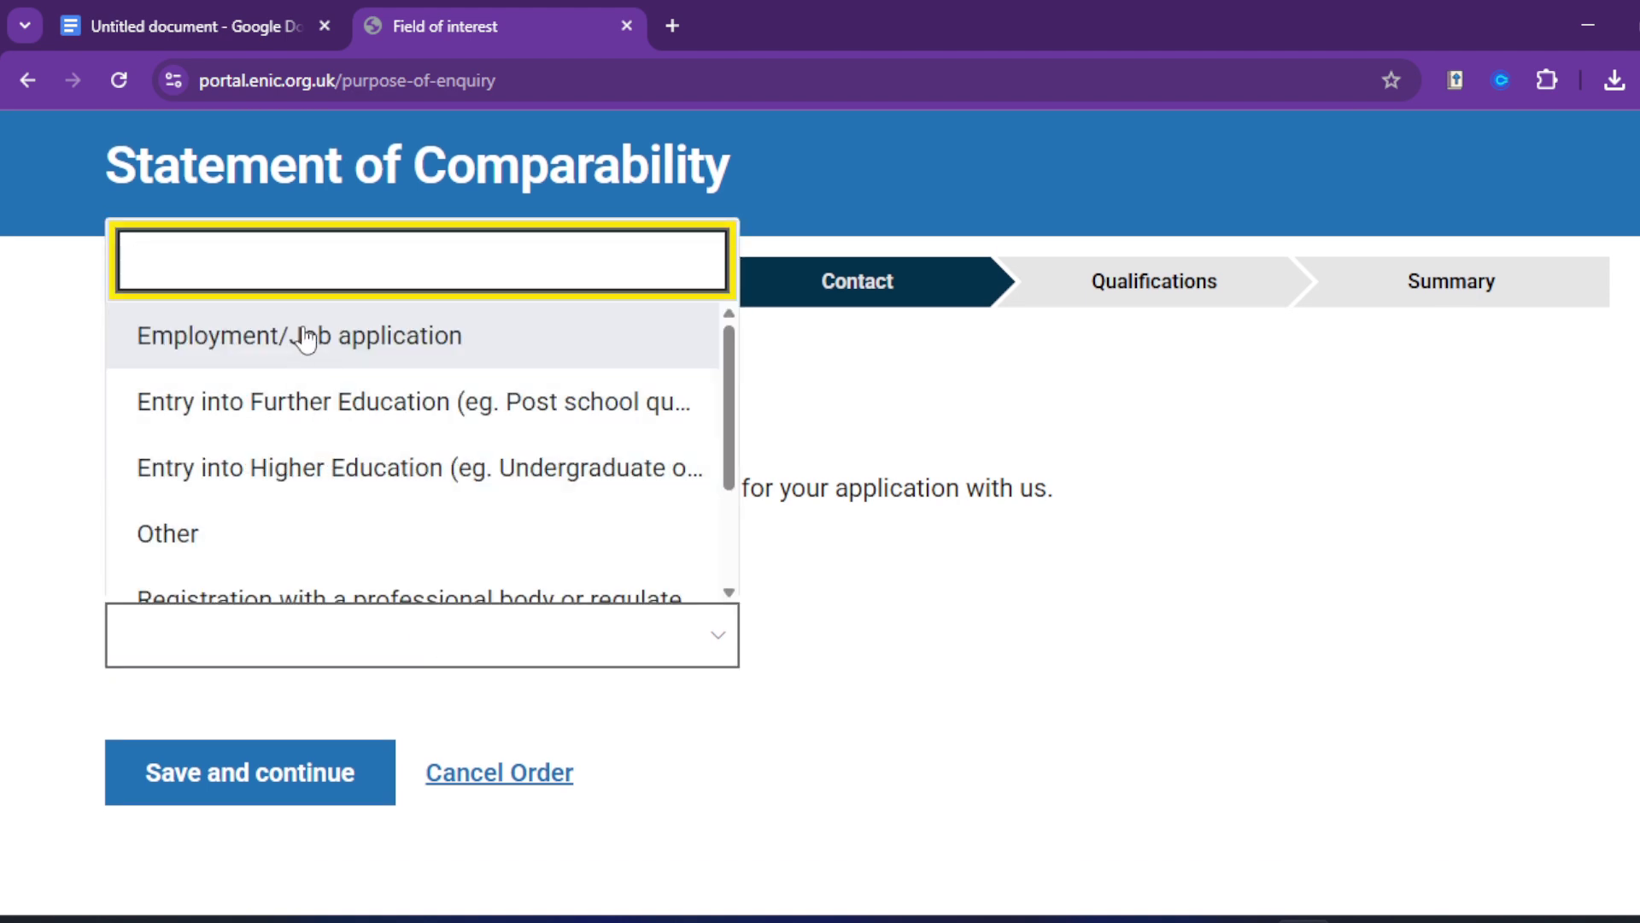
left_click(305, 339)
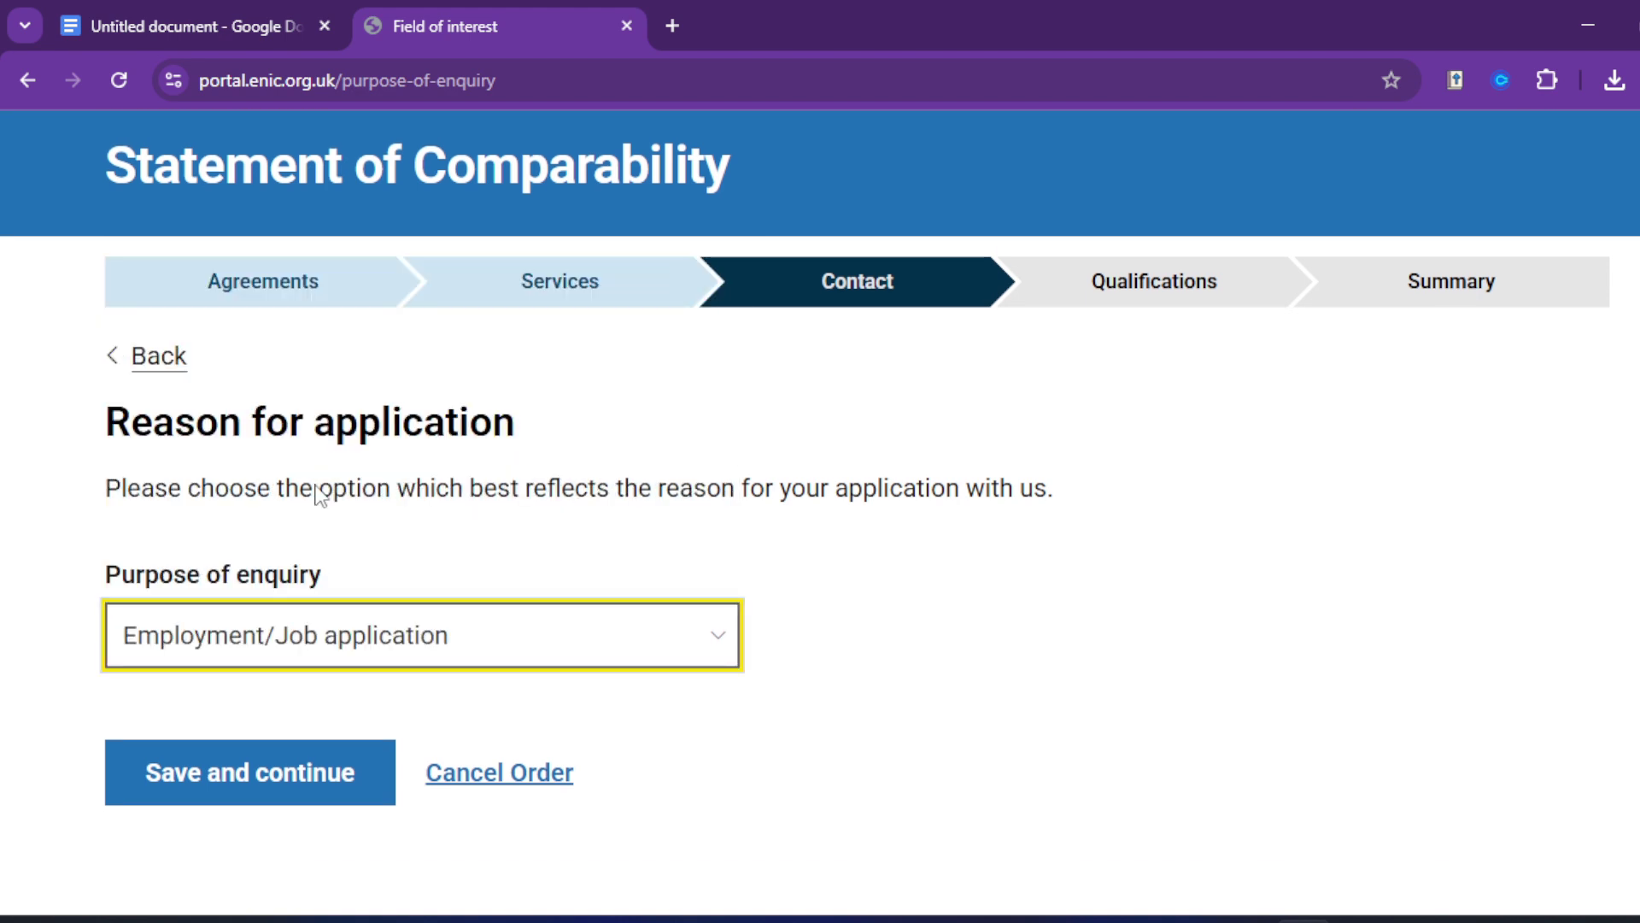
left_click(272, 785)
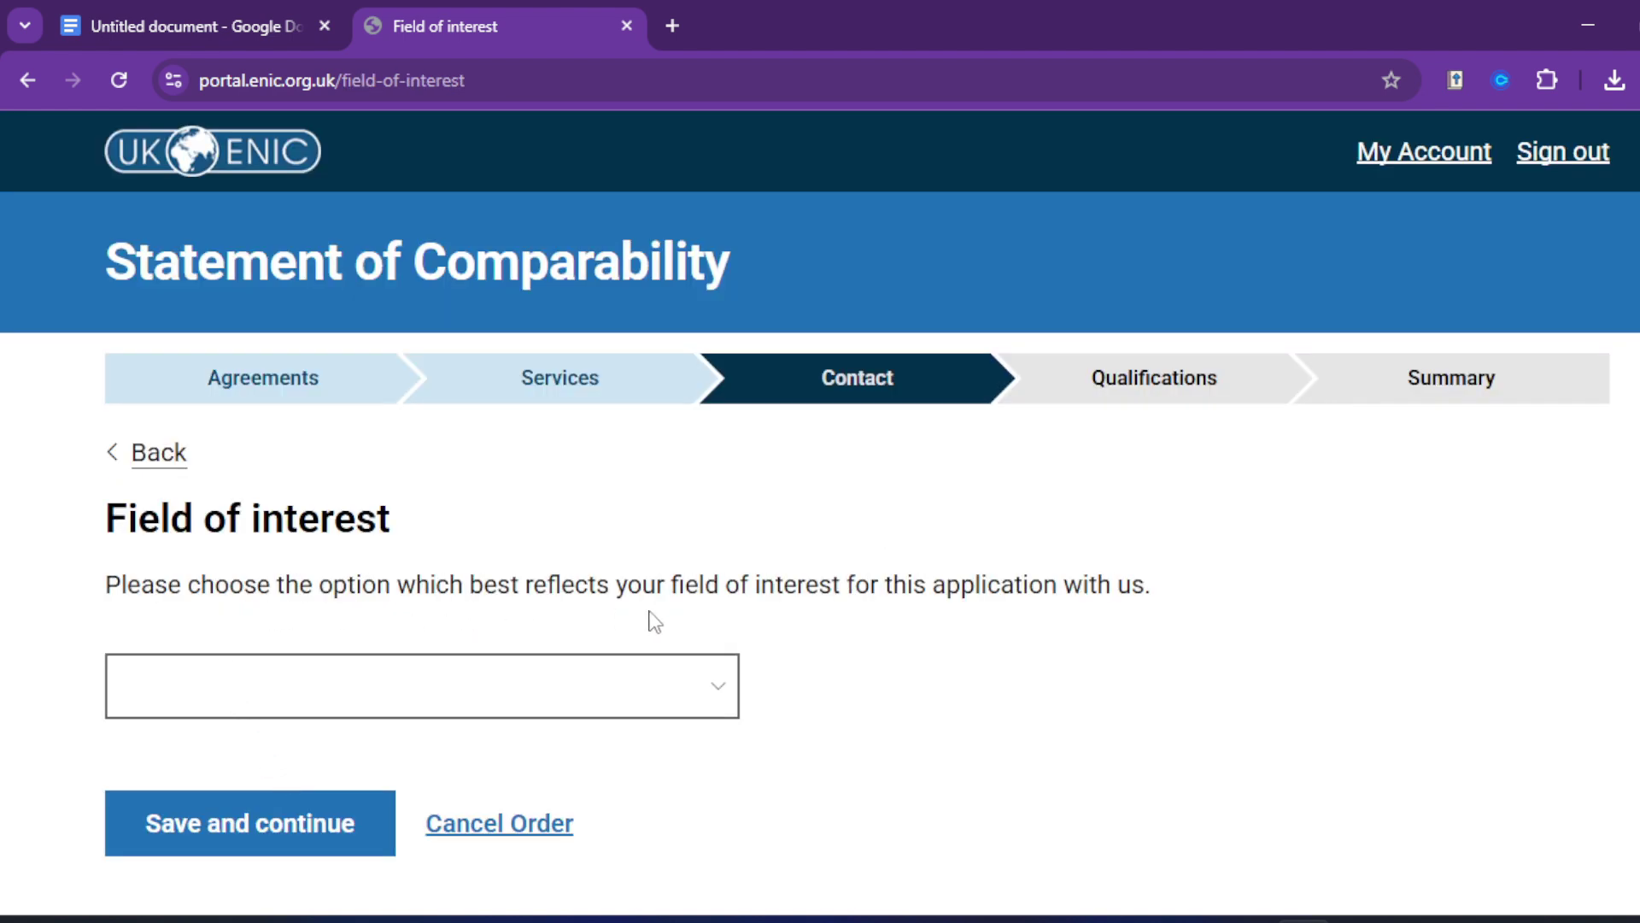
Step: Choose Health, Public Services and Care as the field of interest, searching 'heal'
left_click(636, 712)
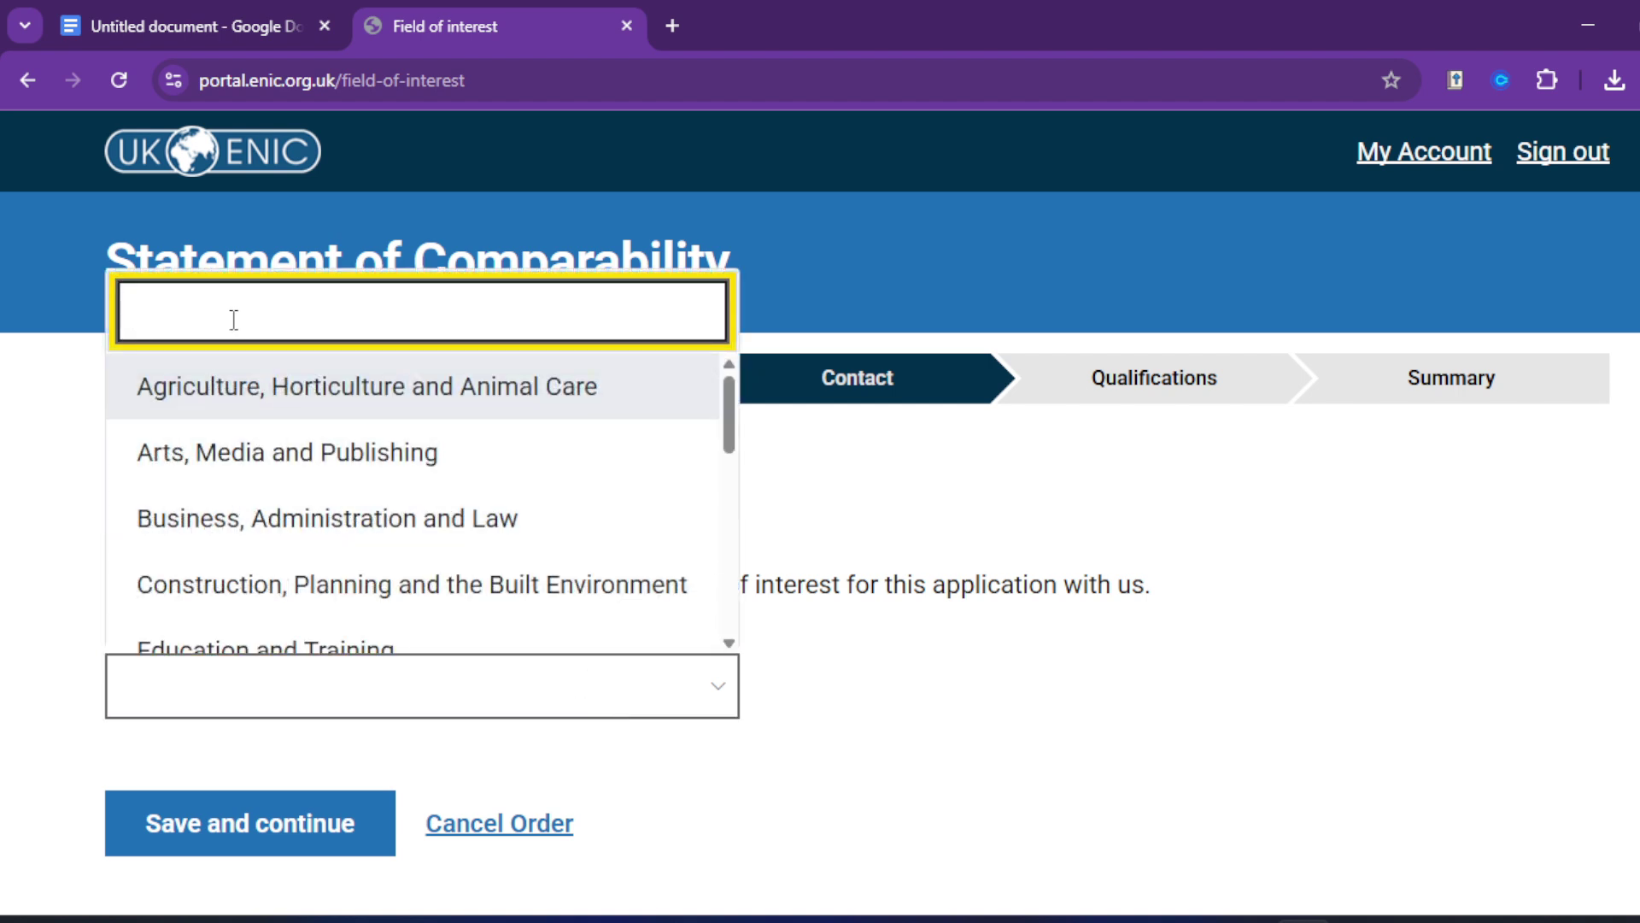
type("heal")
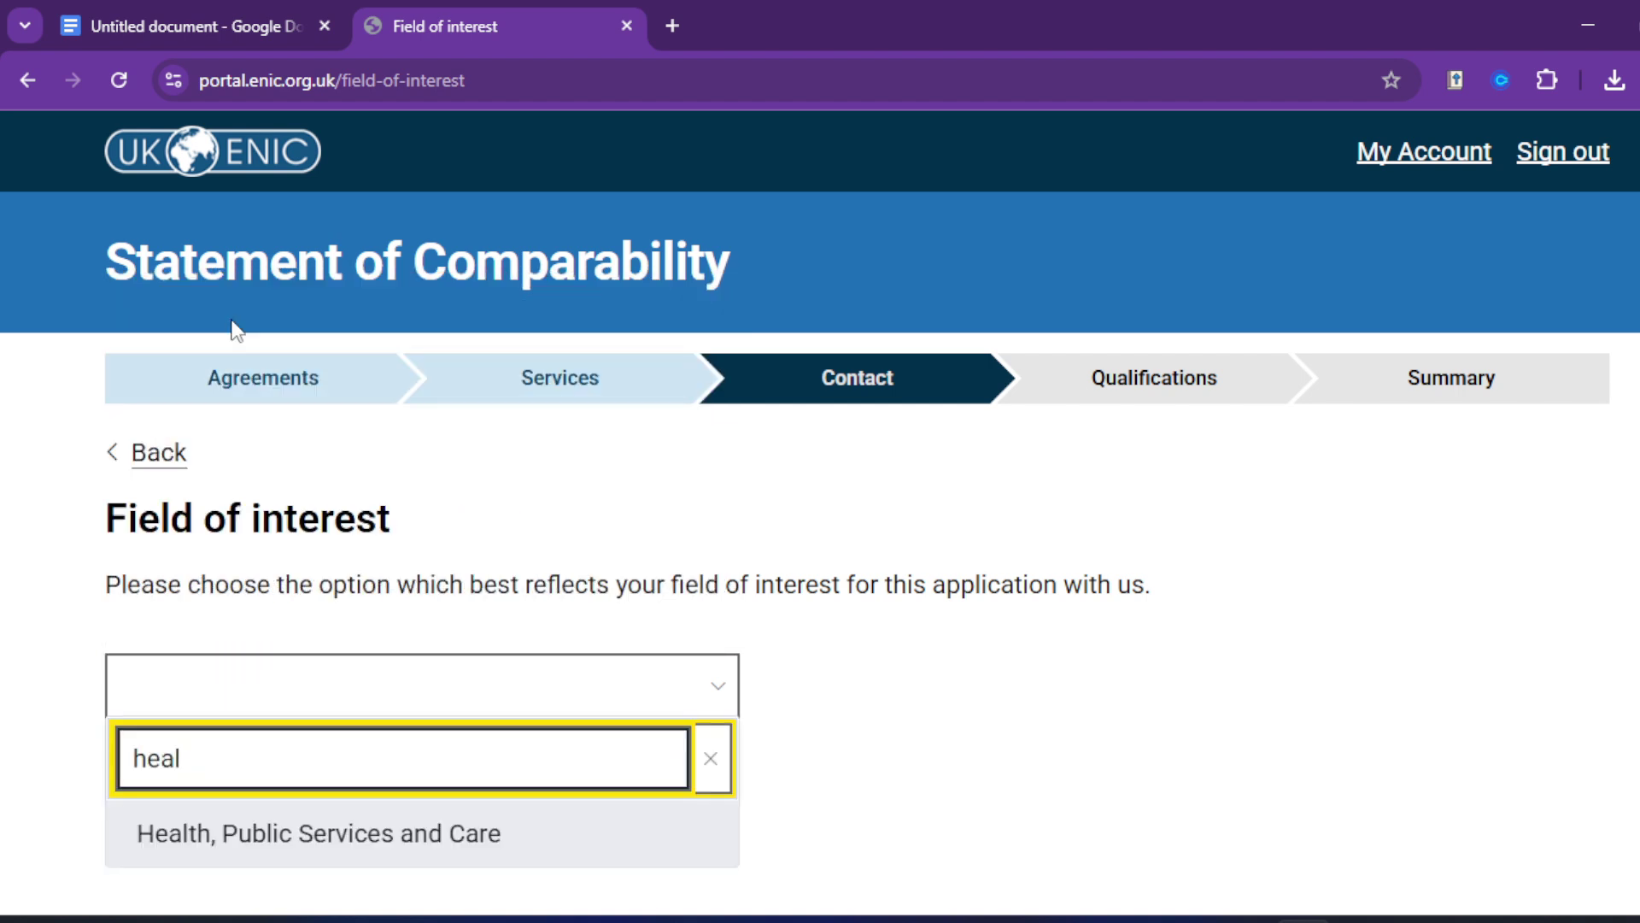
left_click(333, 835)
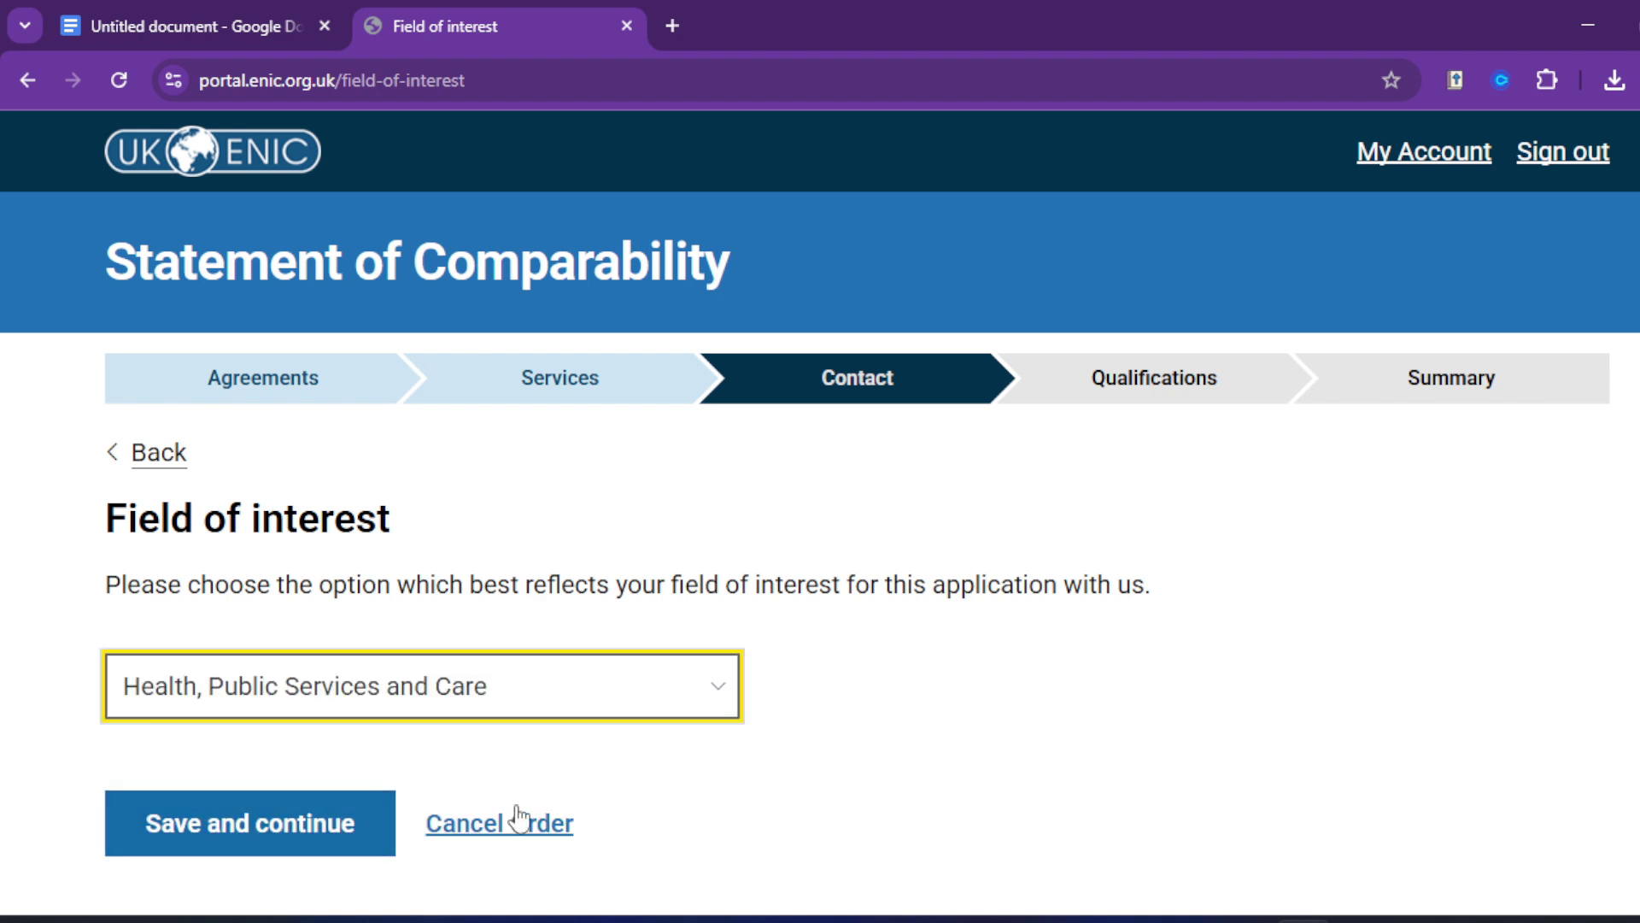
scroll(598, 769, "down", 1)
Step: Save the field of interest, then set the work or study location to National UK and submit
left_click(294, 777)
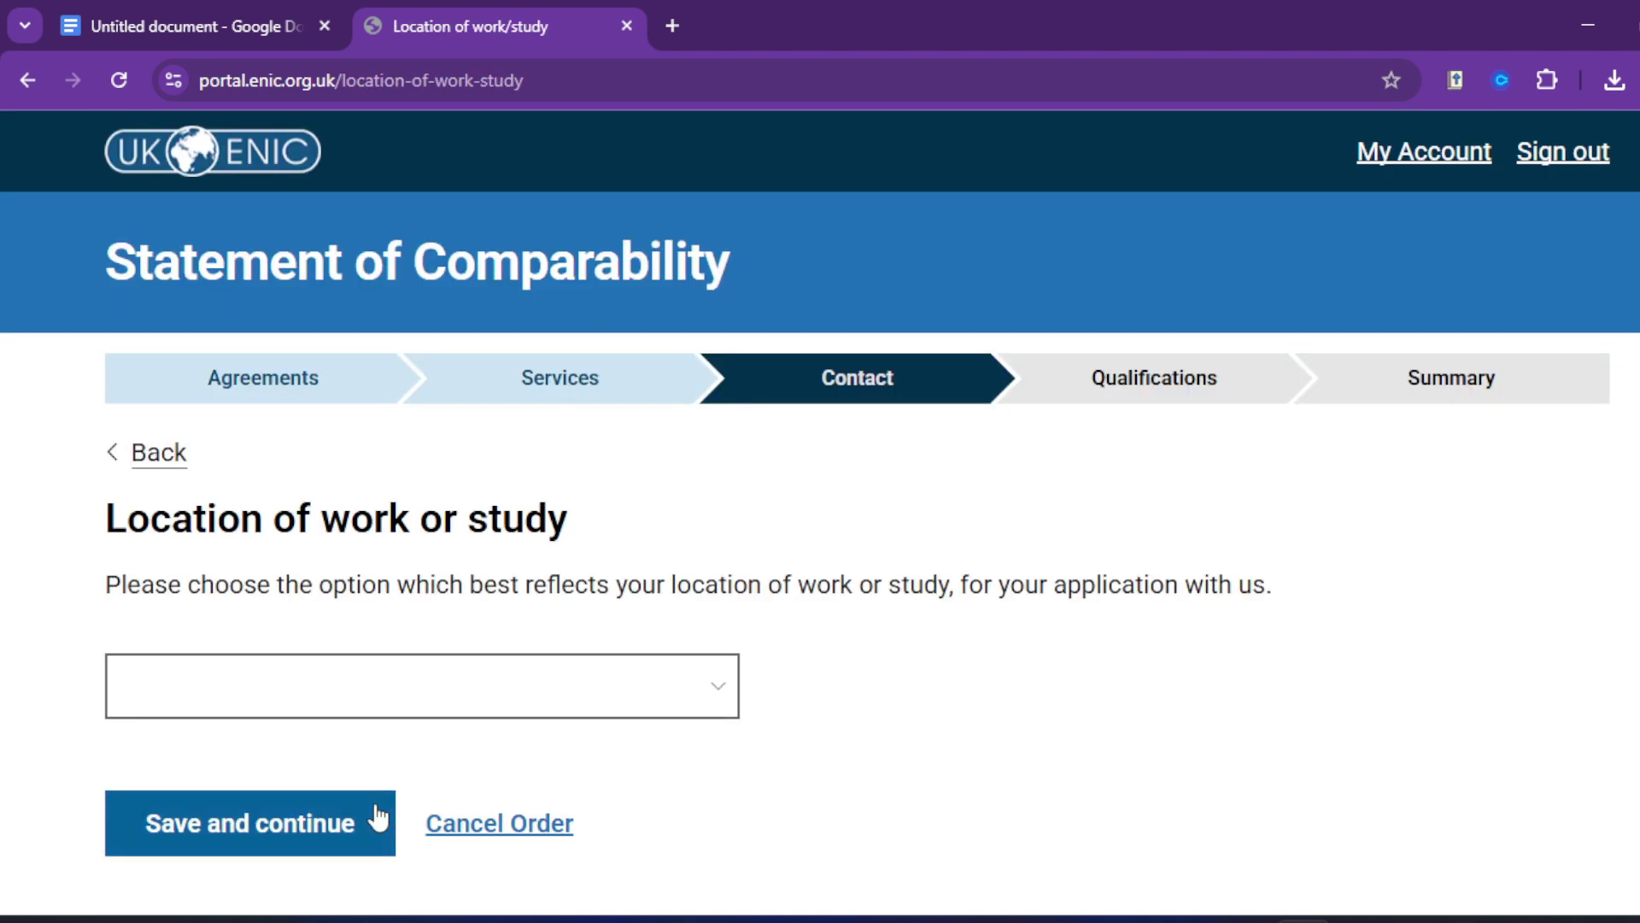
scroll(282, 709, "down", 1)
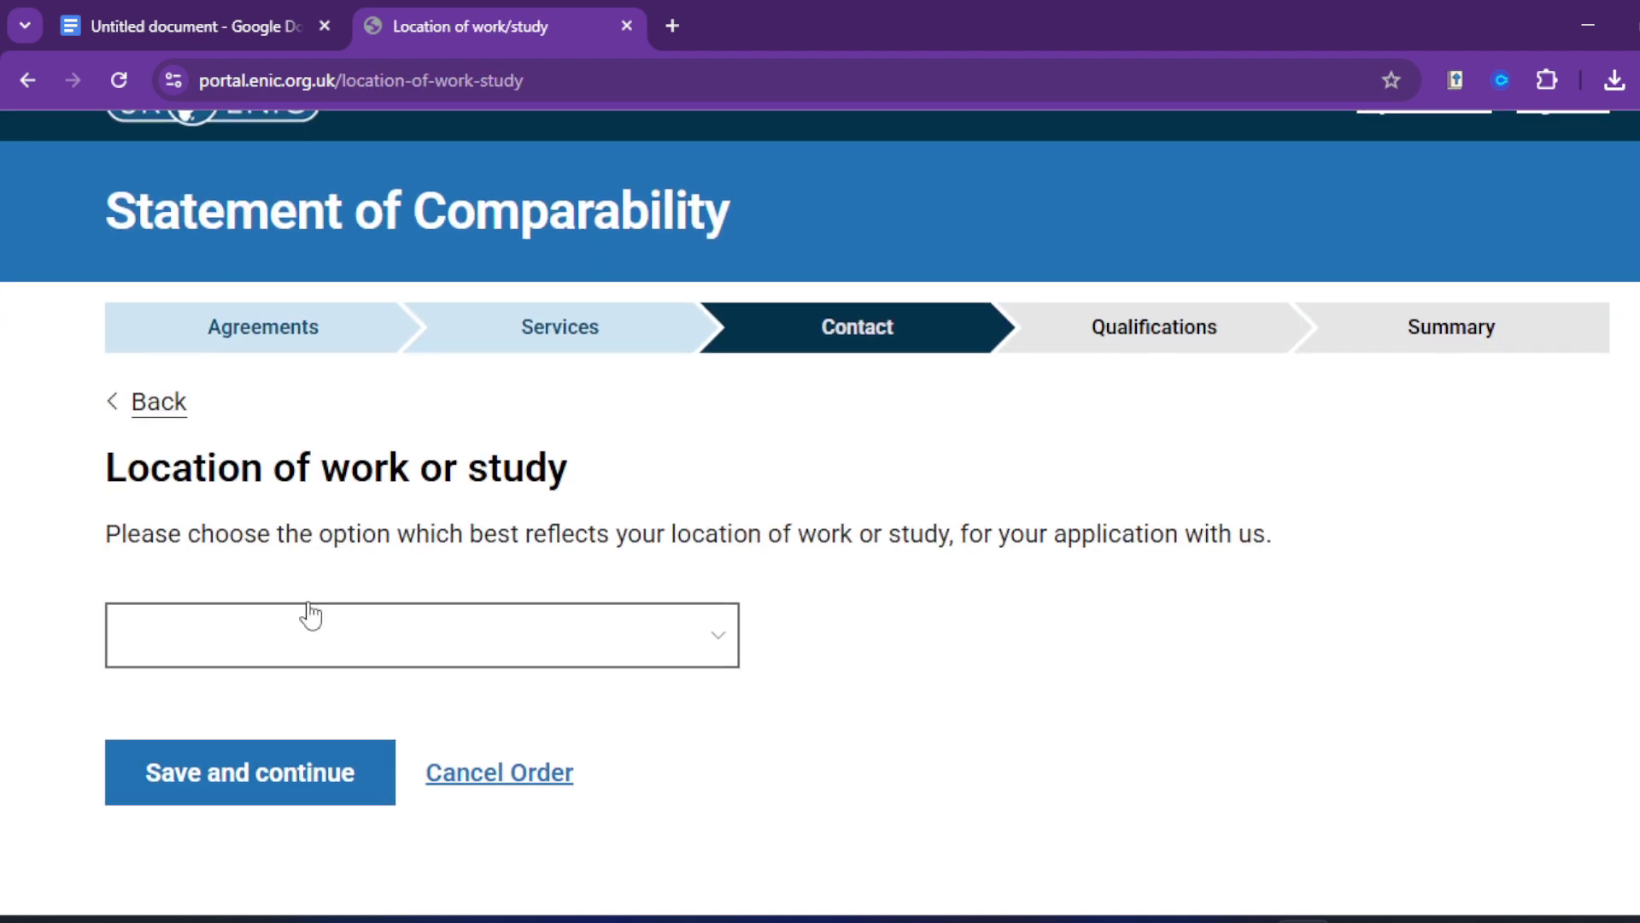
left_click(307, 623)
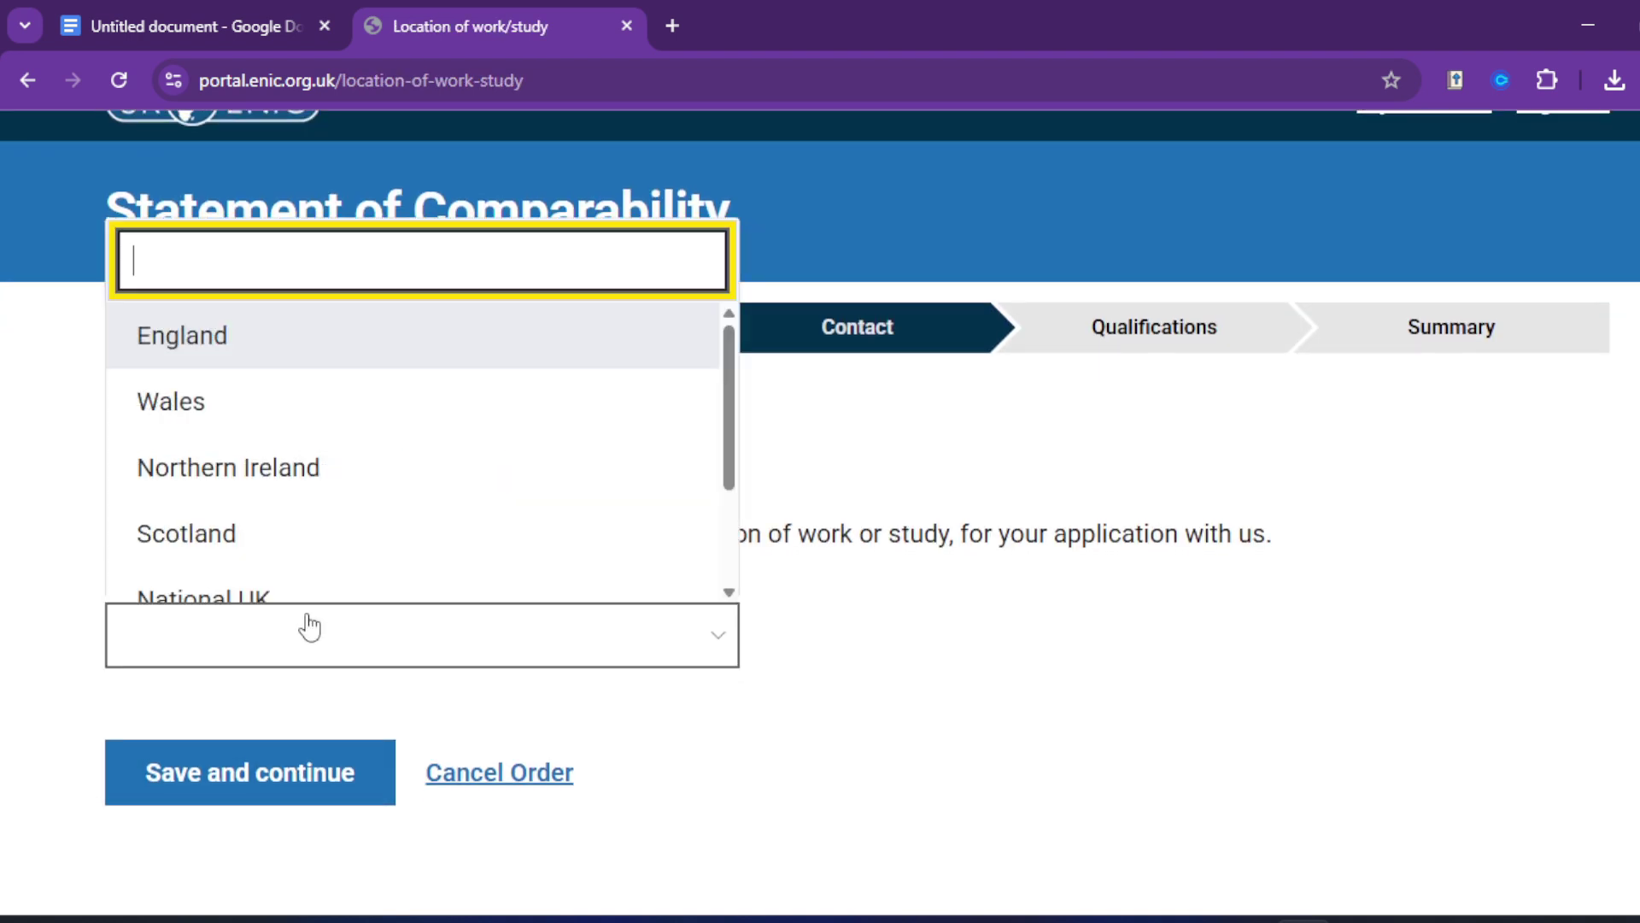
left_click(208, 334)
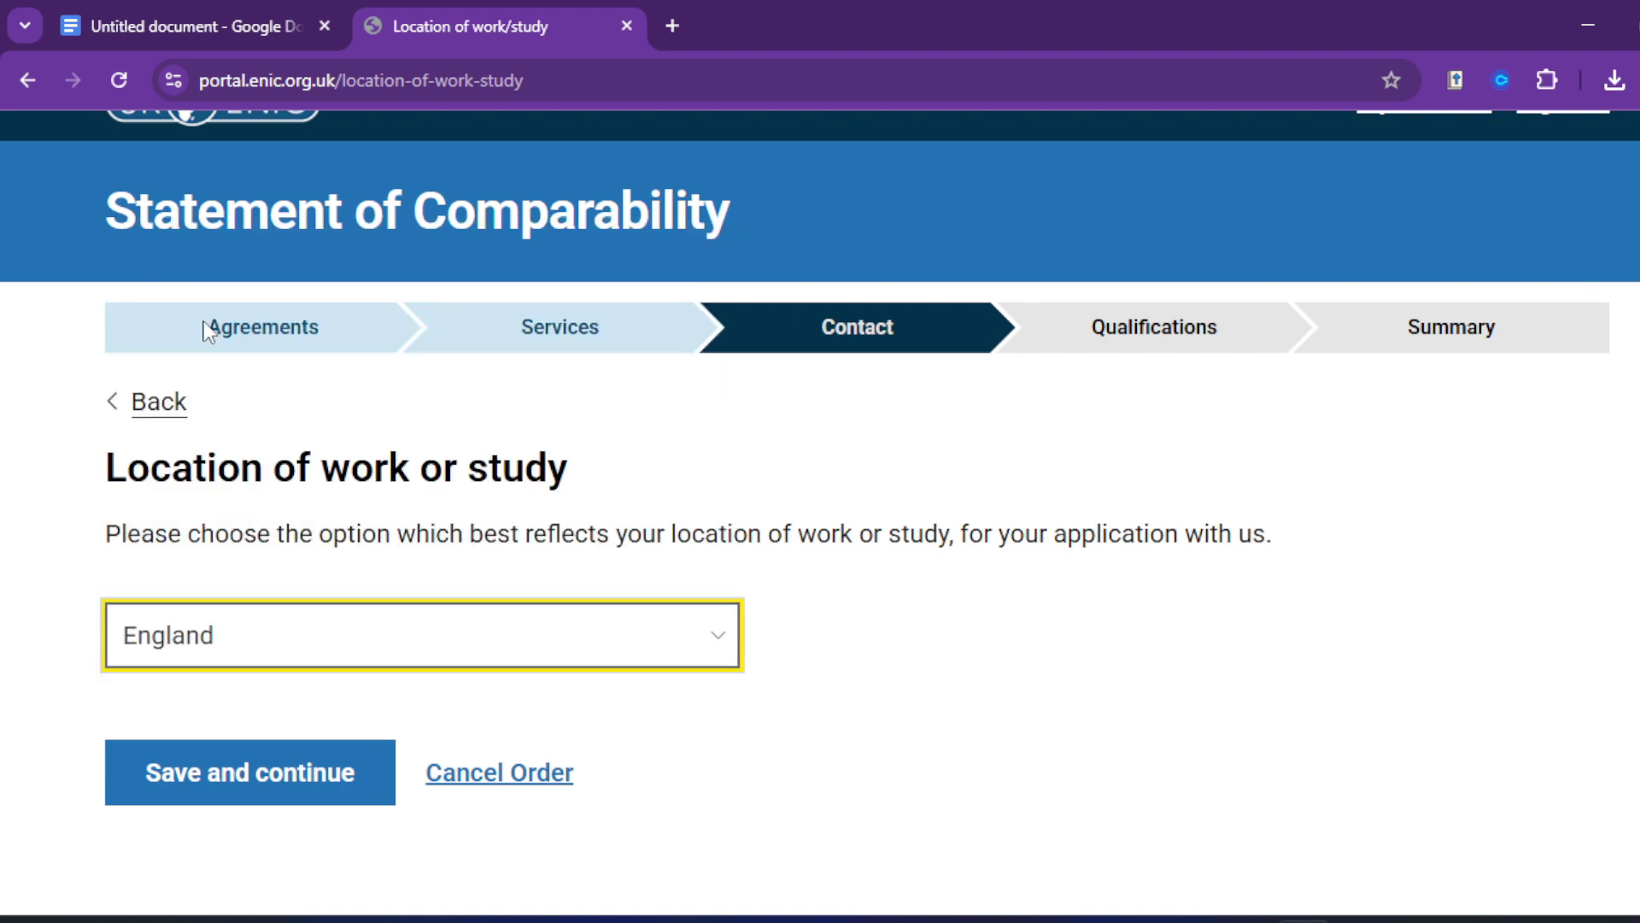
left_click(276, 654)
scroll(269, 495, "down", 2)
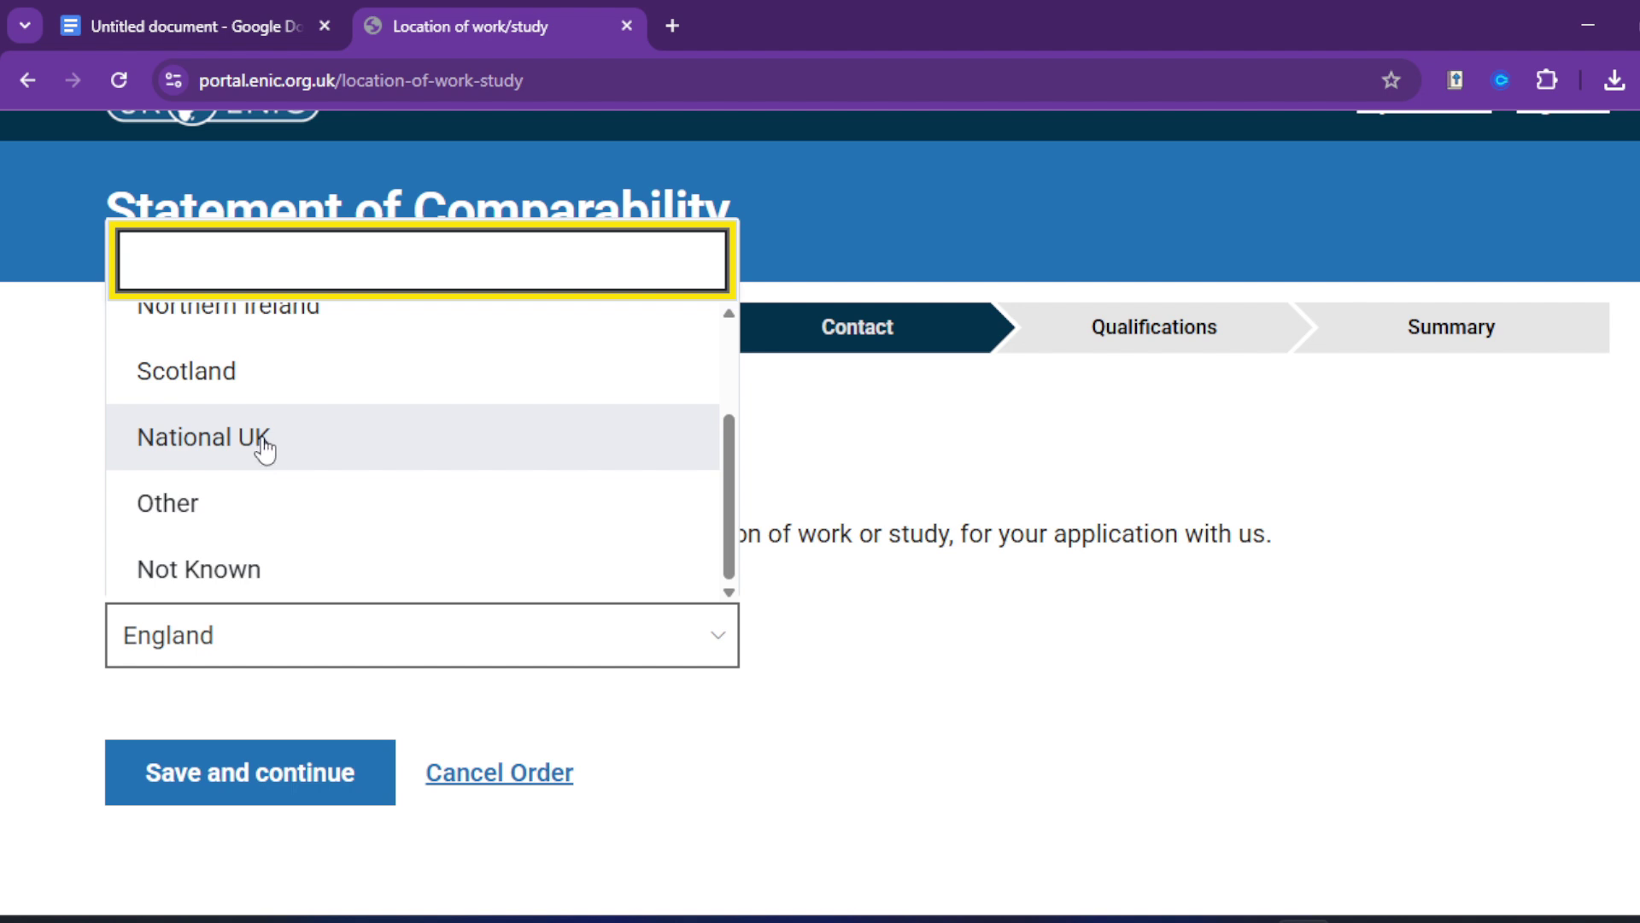
left_click(261, 444)
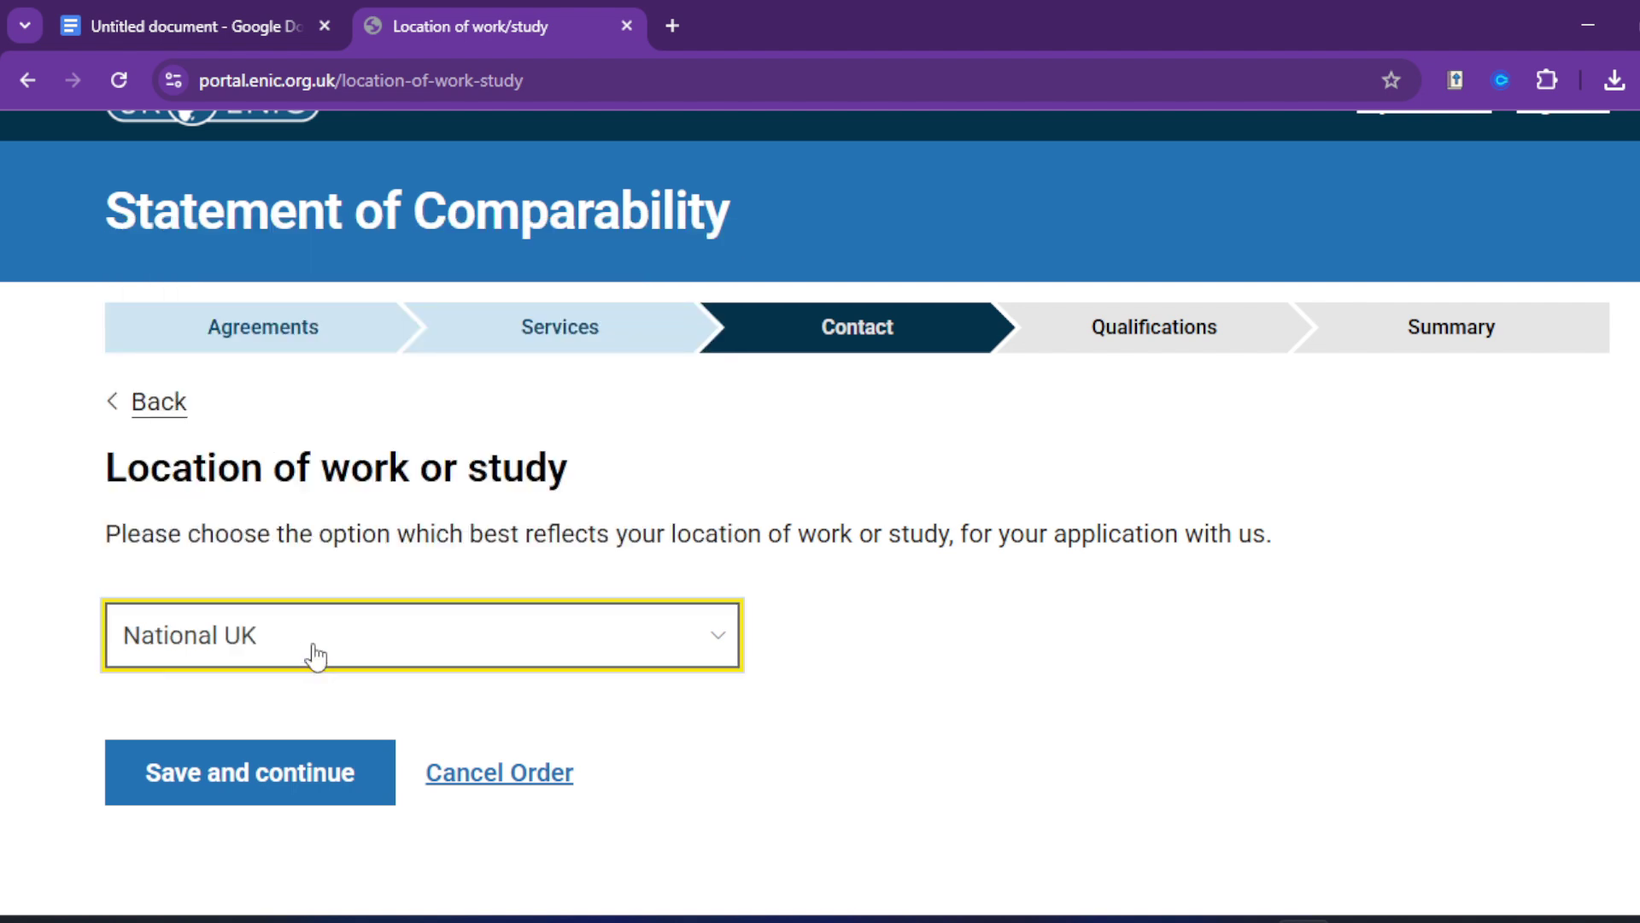
left_click(240, 778)
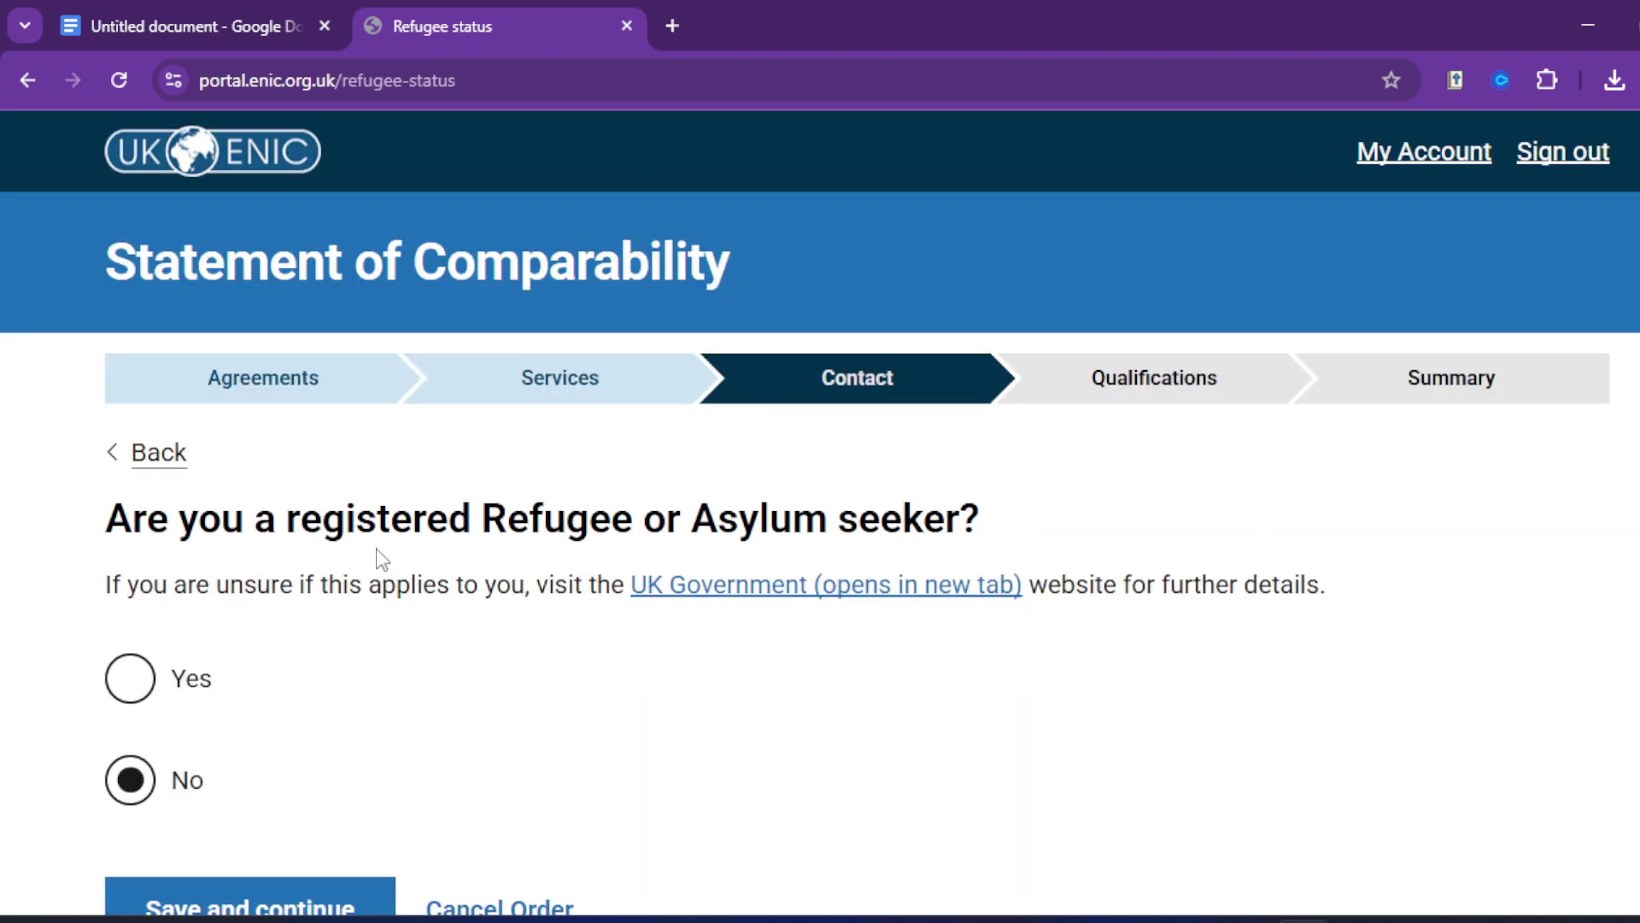
Step: Keep 'No' for the refugee or asylum seeker question and save it
scroll(307, 717, "down", 2)
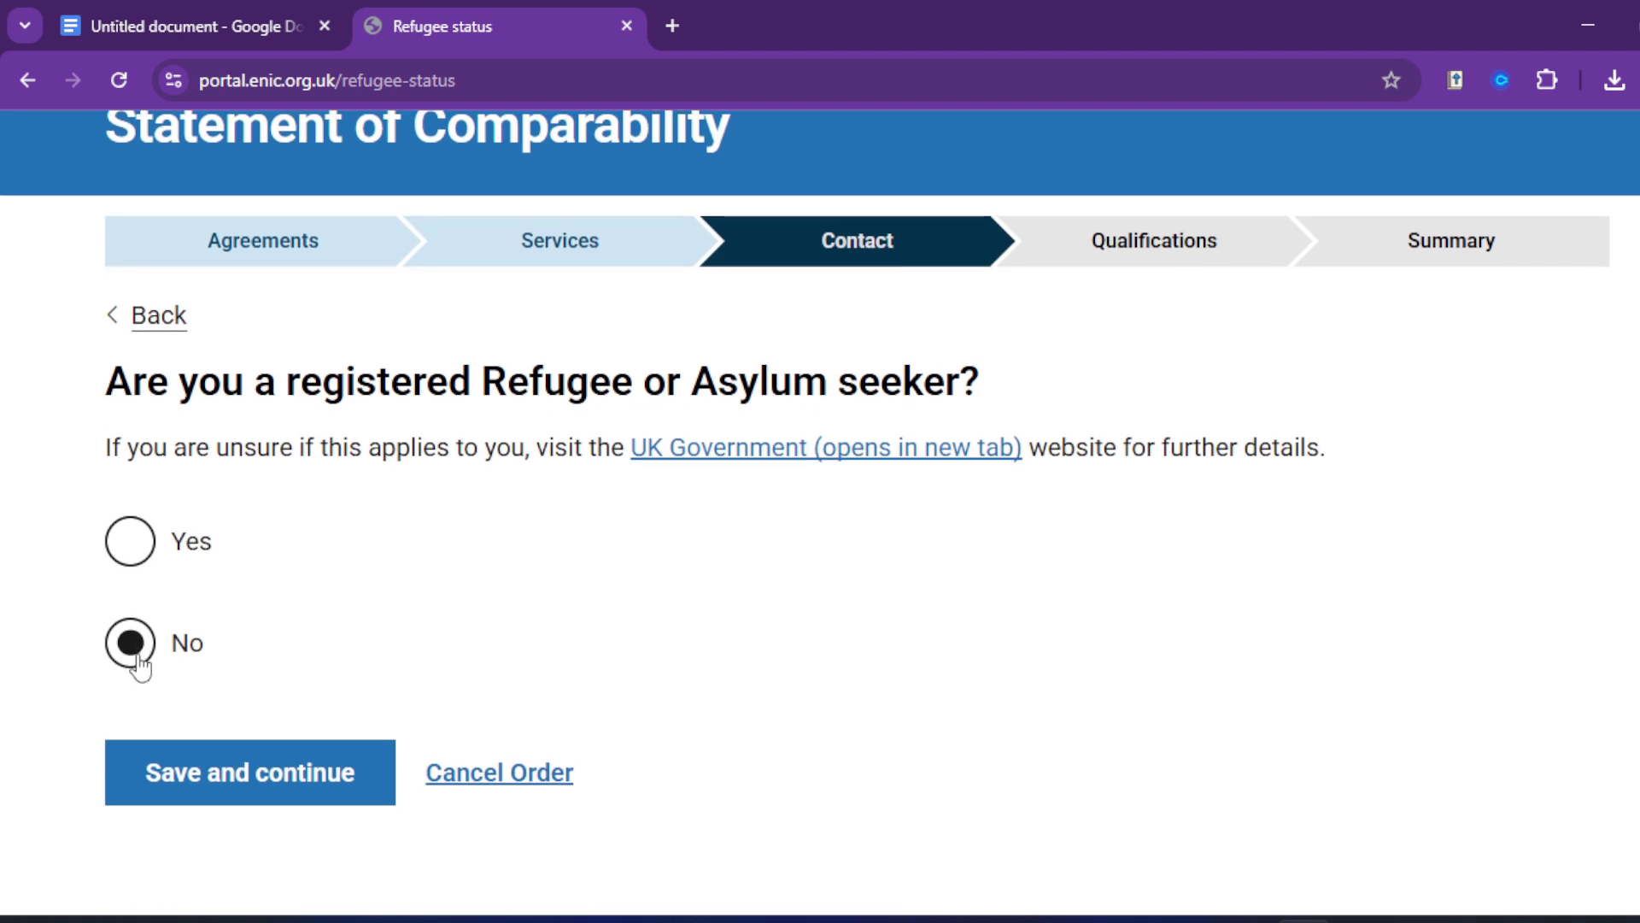
left_click(215, 784)
Step: Enter the applicant's phone number with its Nigerian country code, correcting mistyped digits
scroll(419, 590, "down", 3)
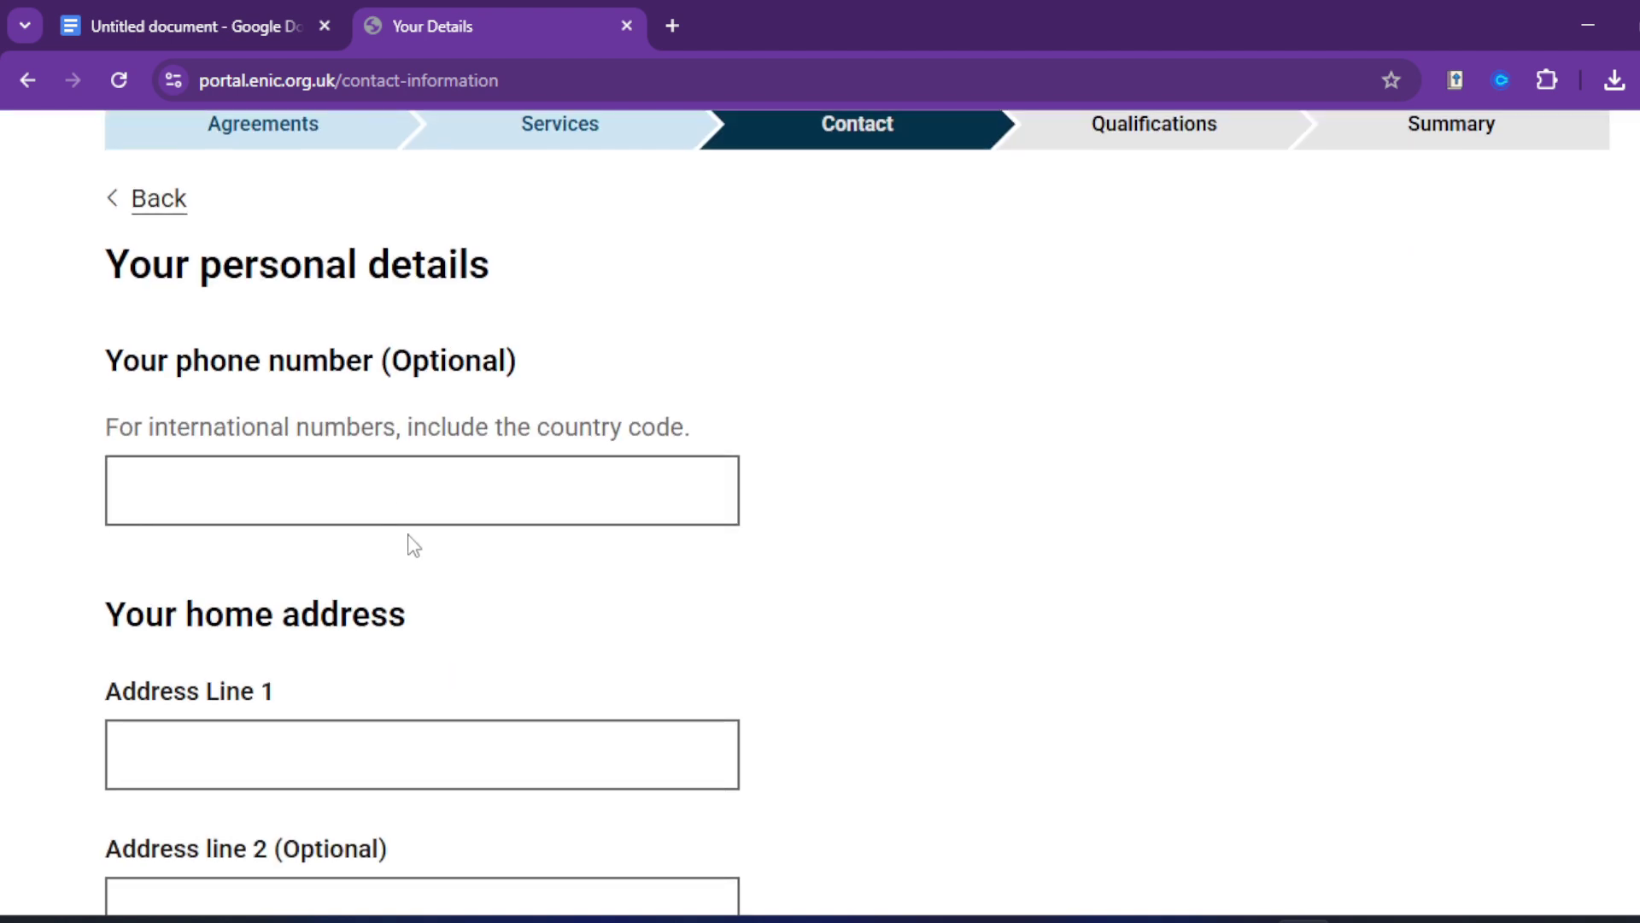
left_click(361, 488)
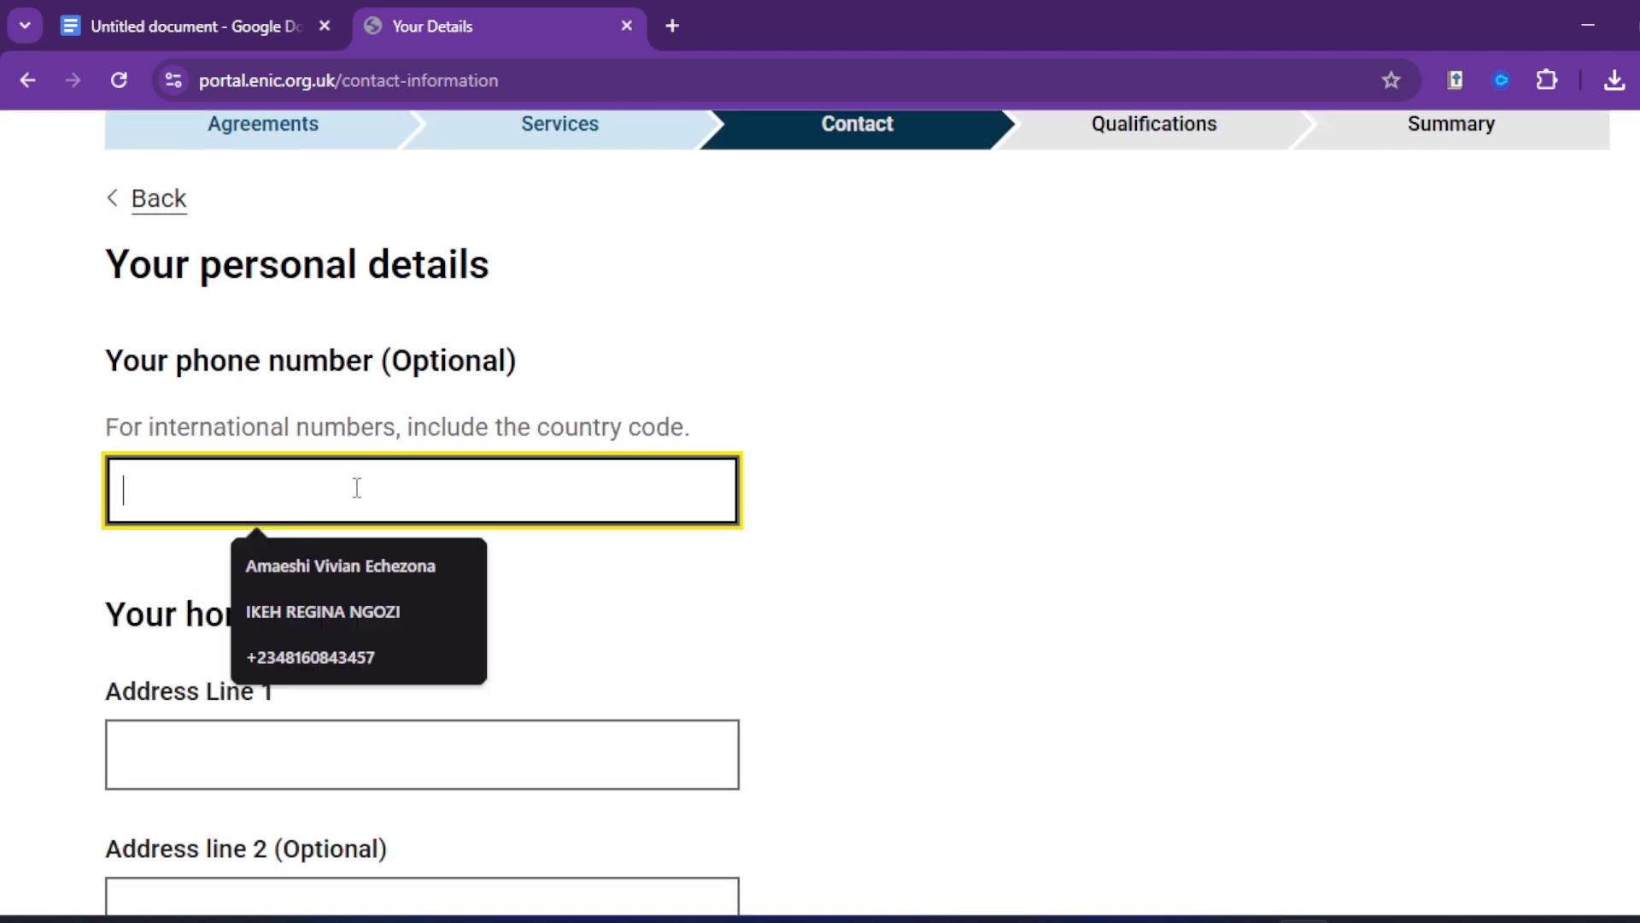
left_click(645, 326)
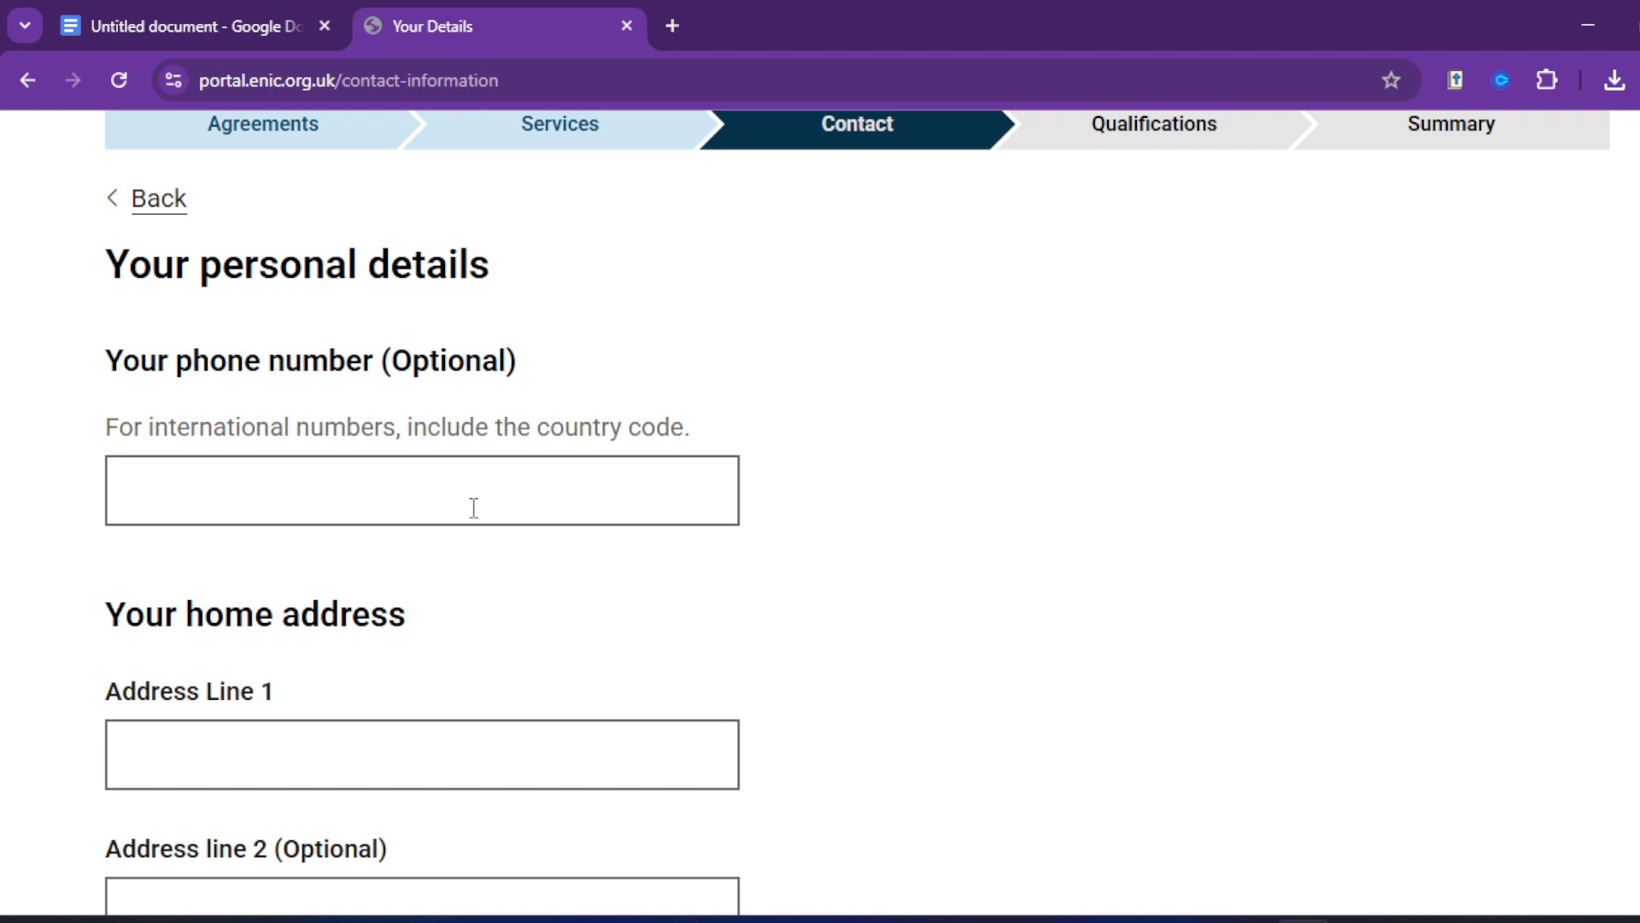
left_click(475, 504)
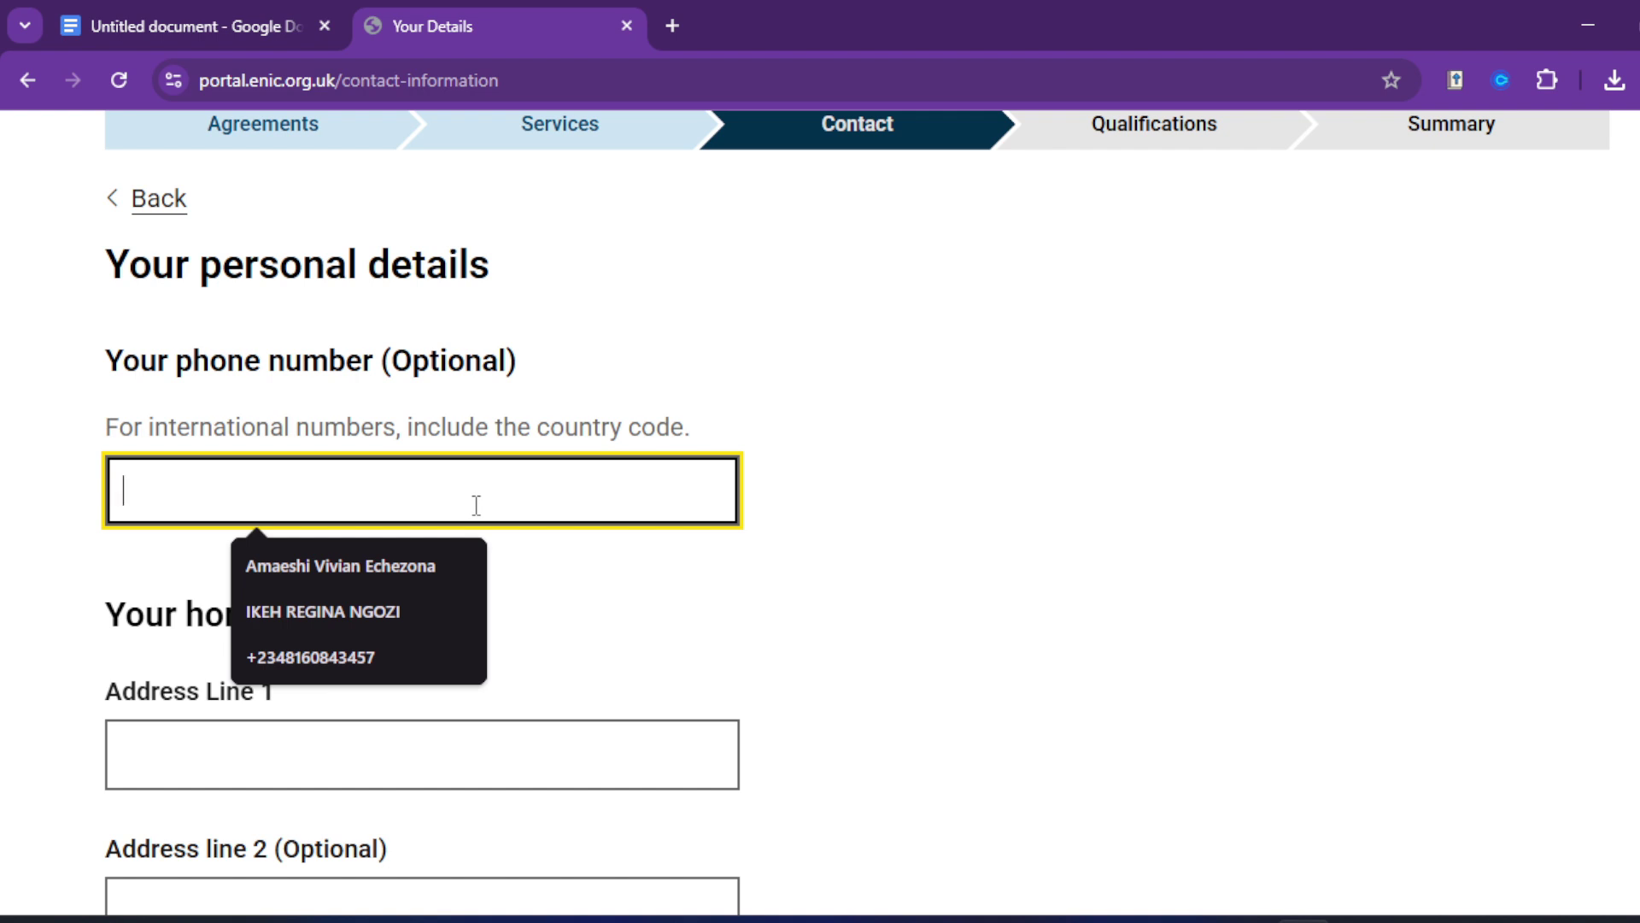
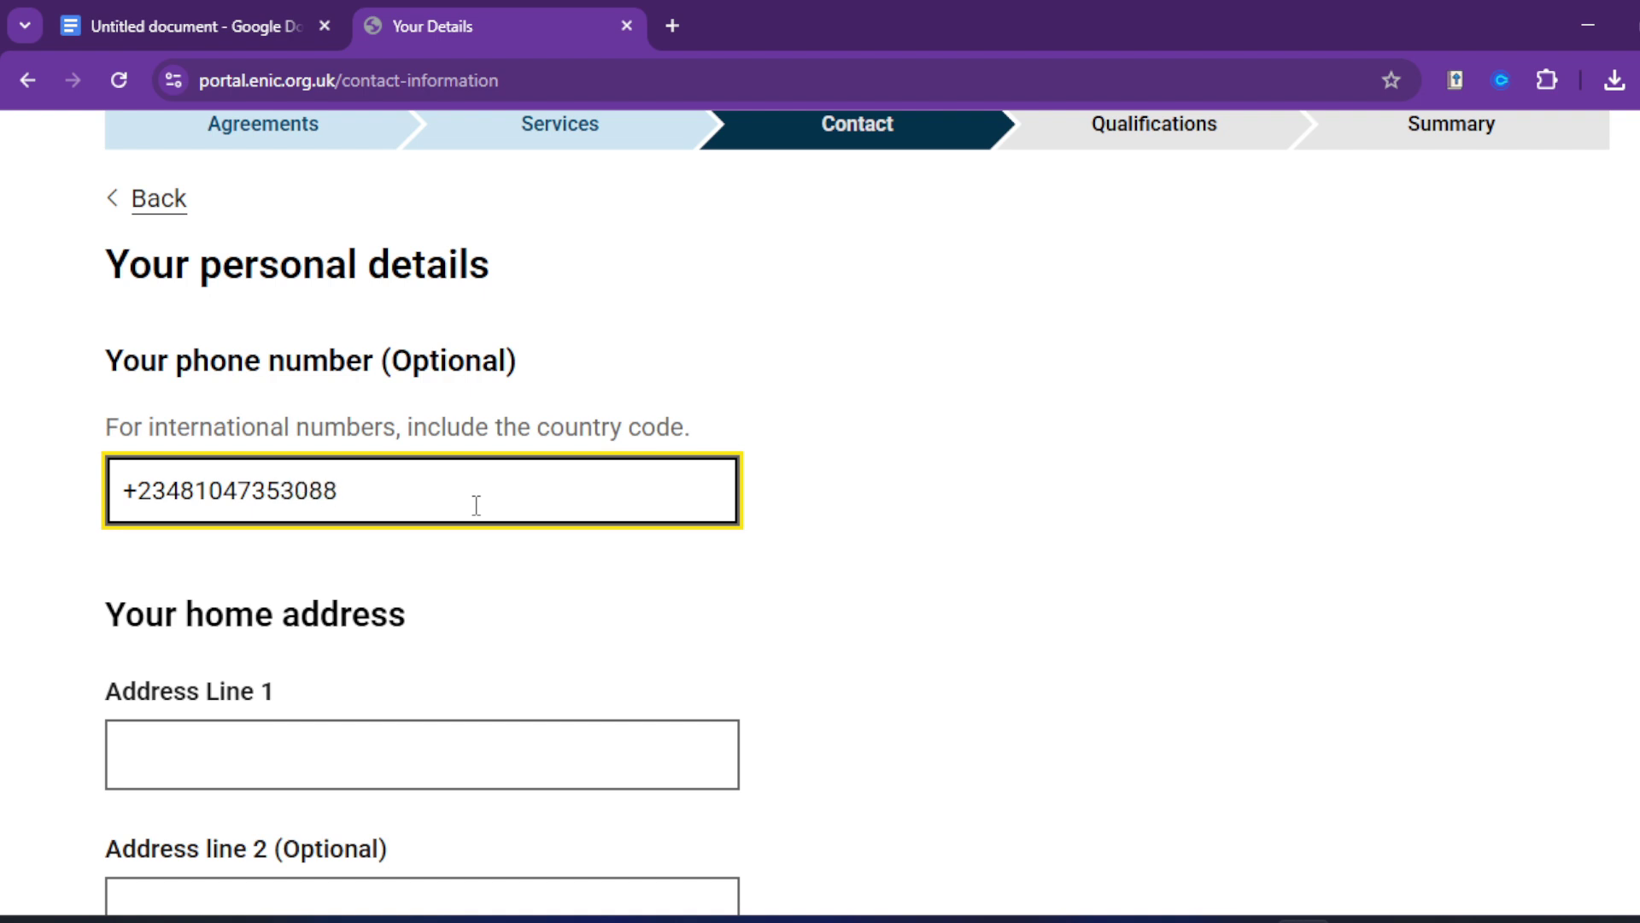
Step: Fill in the home address from the saved address, correcting the first address line and town
scroll(589, 735, "down", 5)
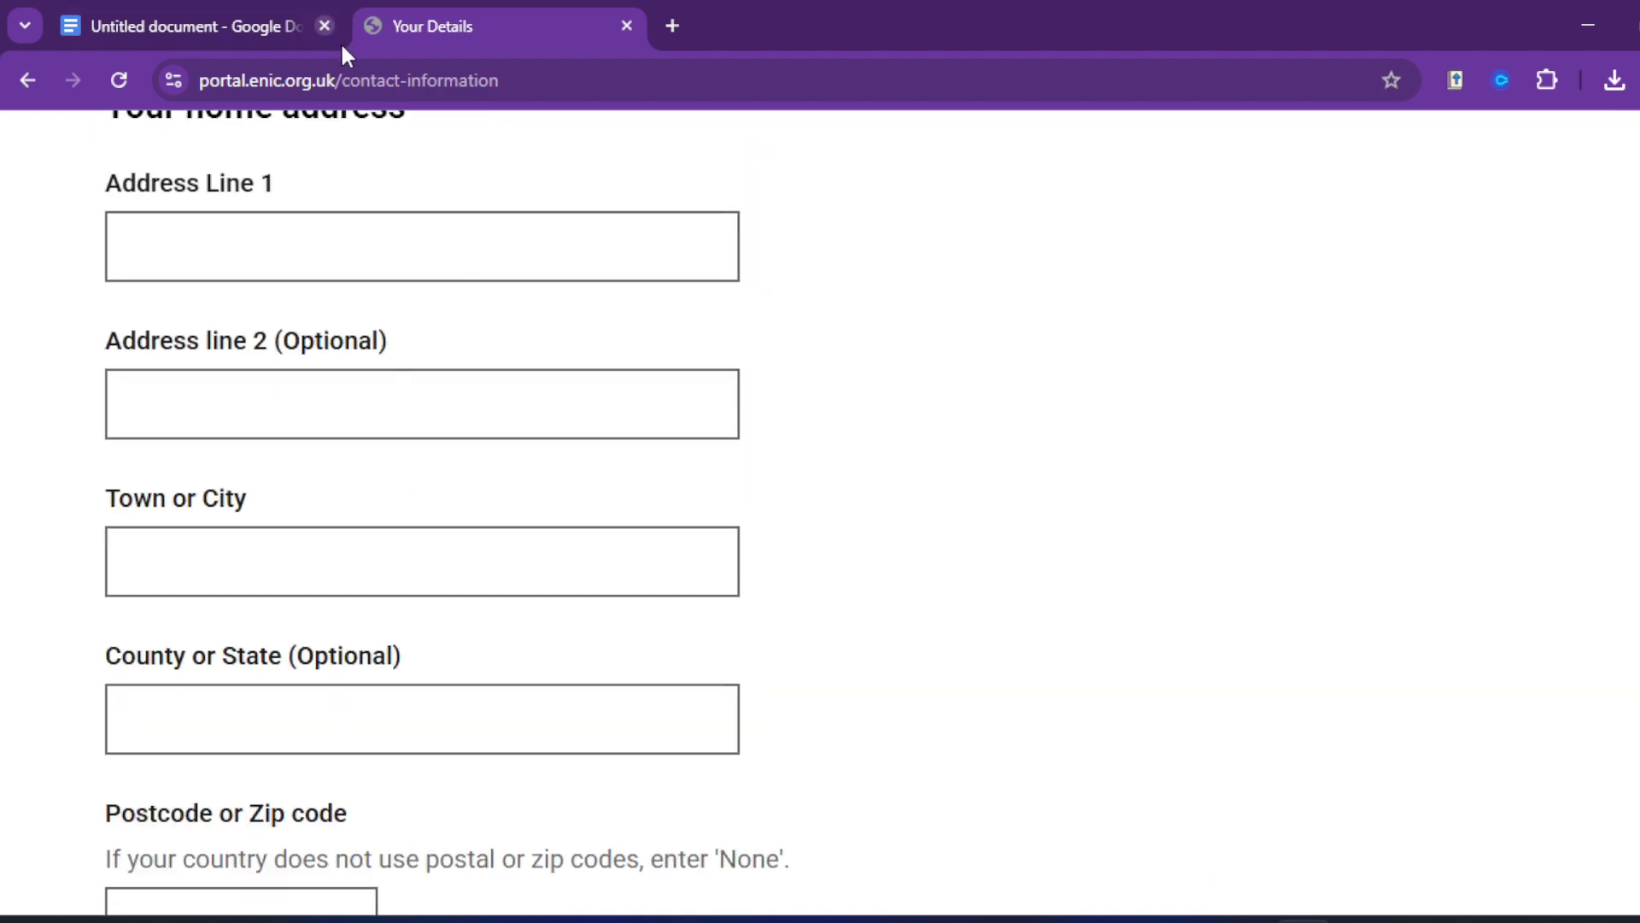
left_click(447, 251)
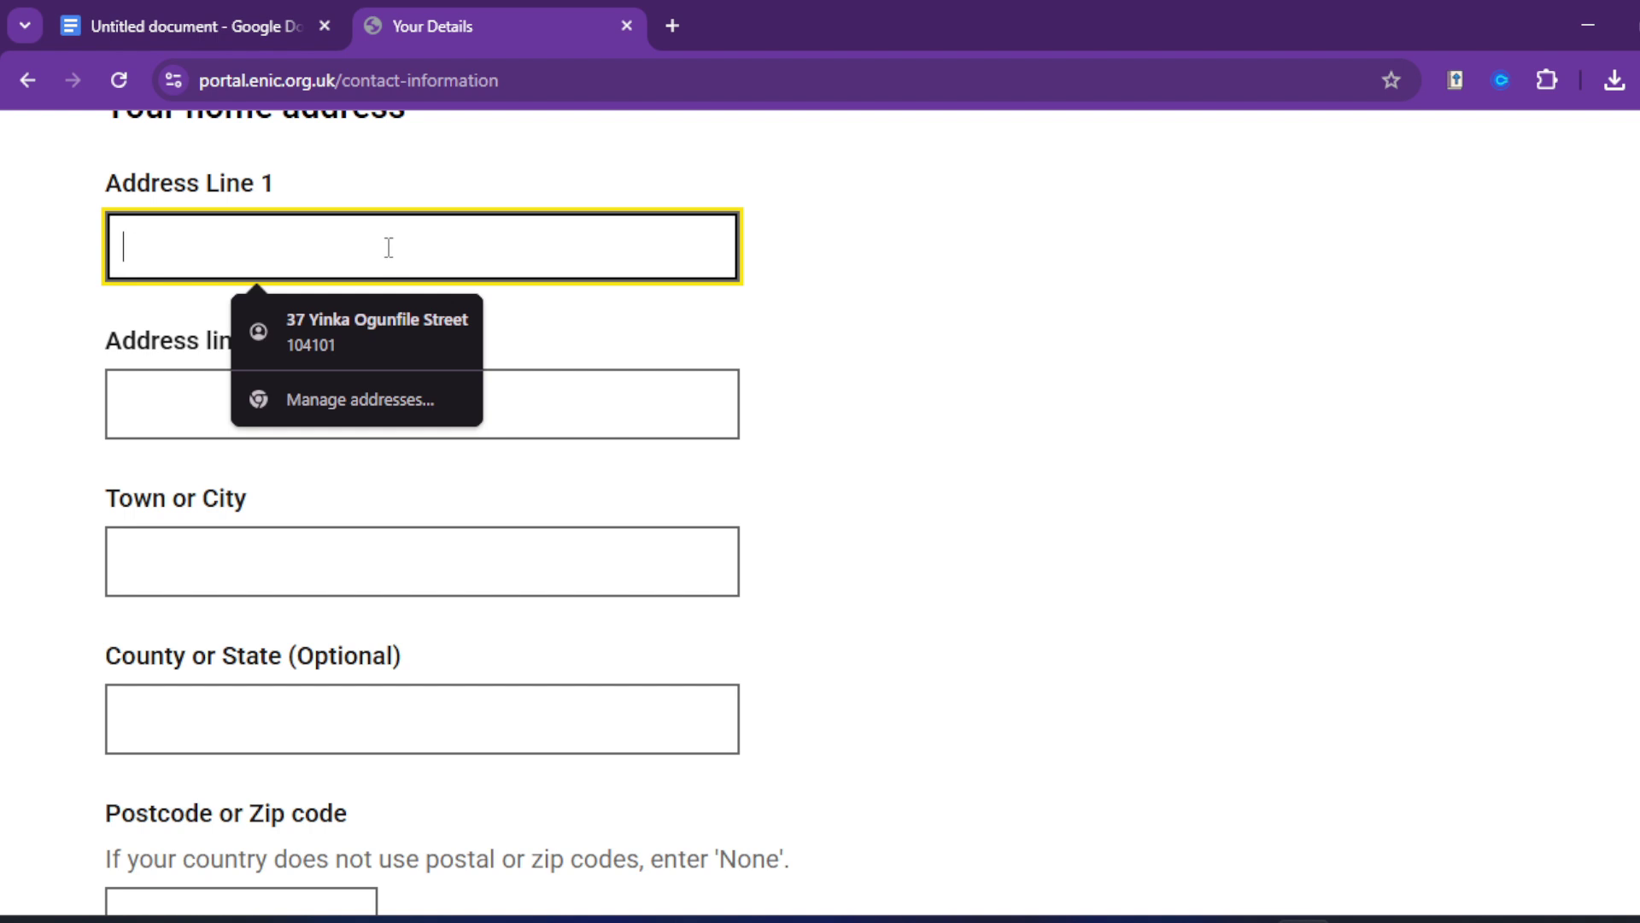
type("Lagos")
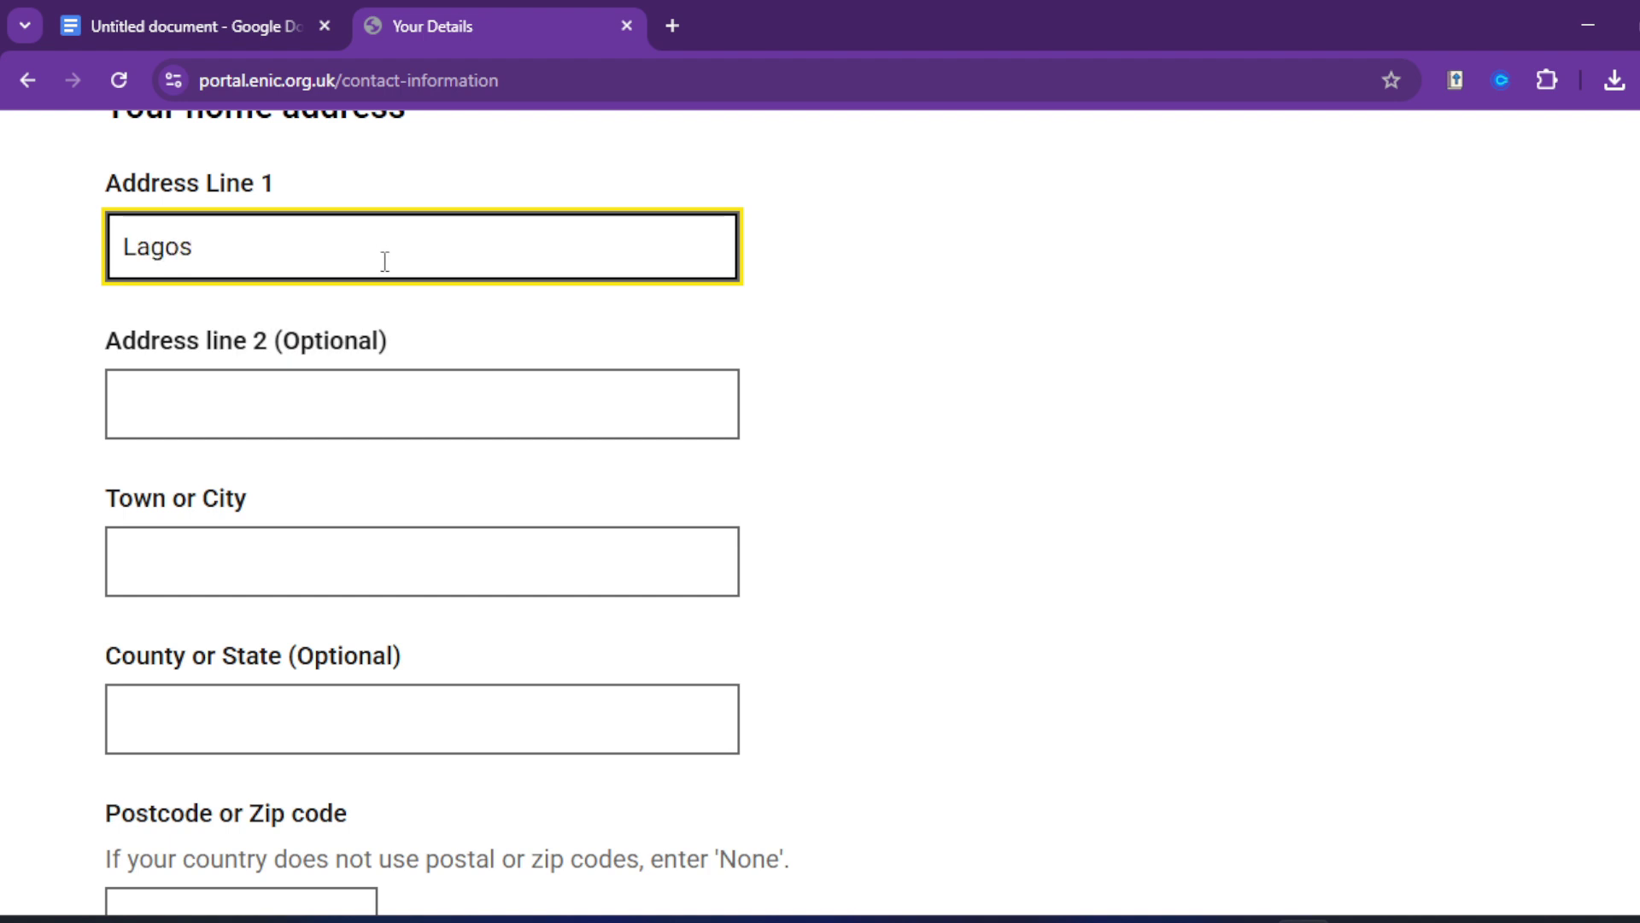
scroll(315, 253, "down", 1)
scroll(325, 264, "up", 2)
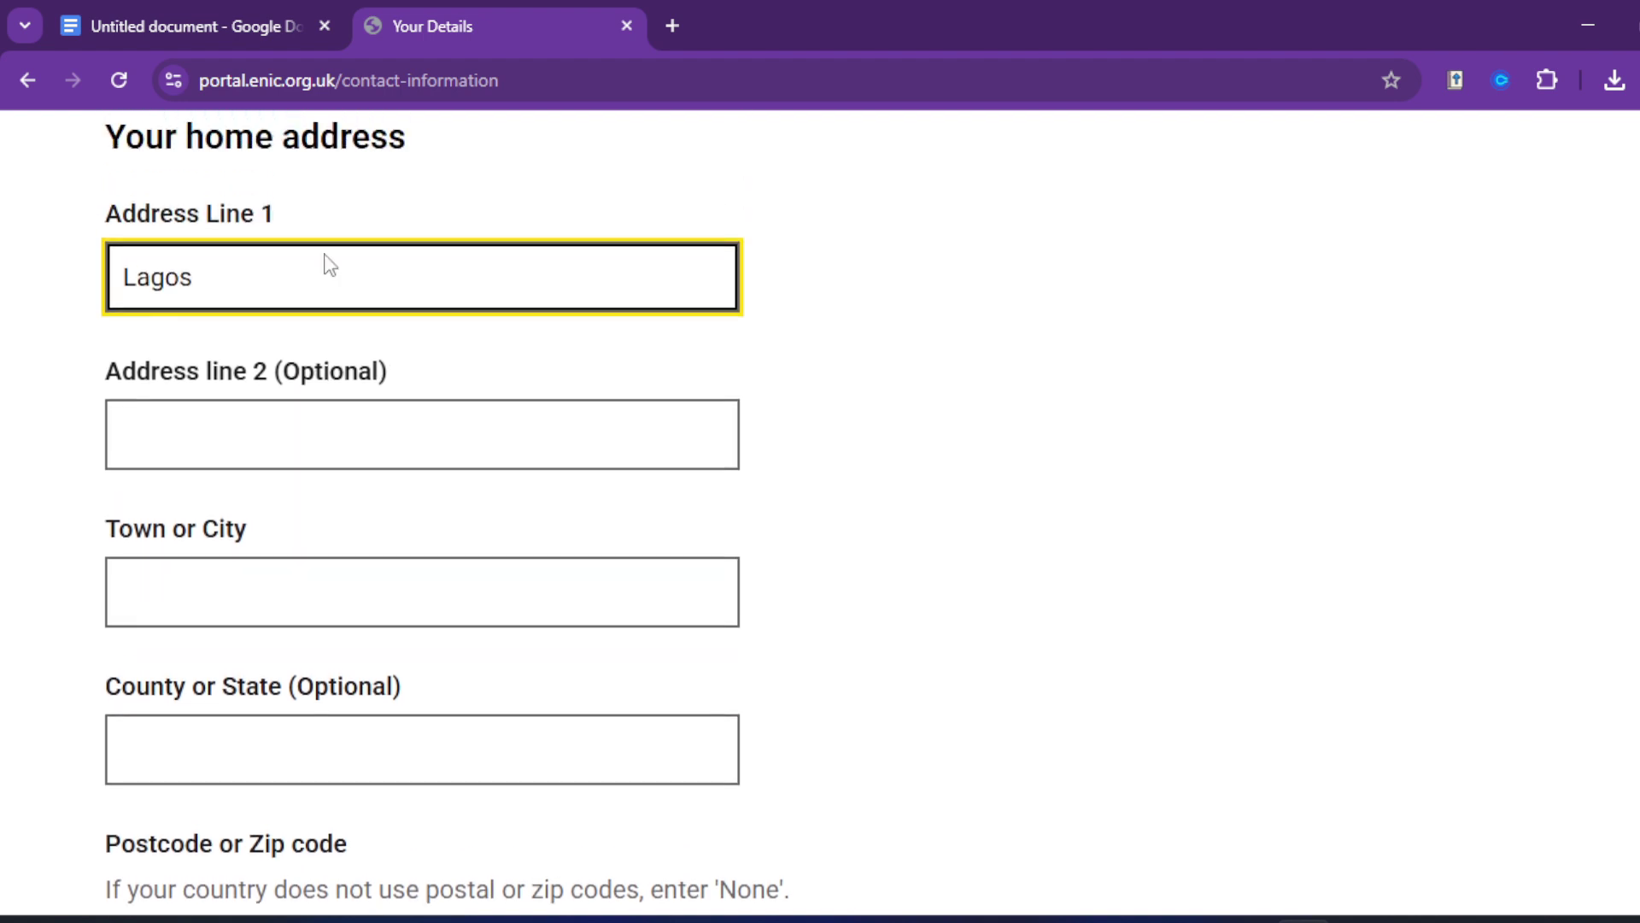
scroll(315, 370, "down", 1)
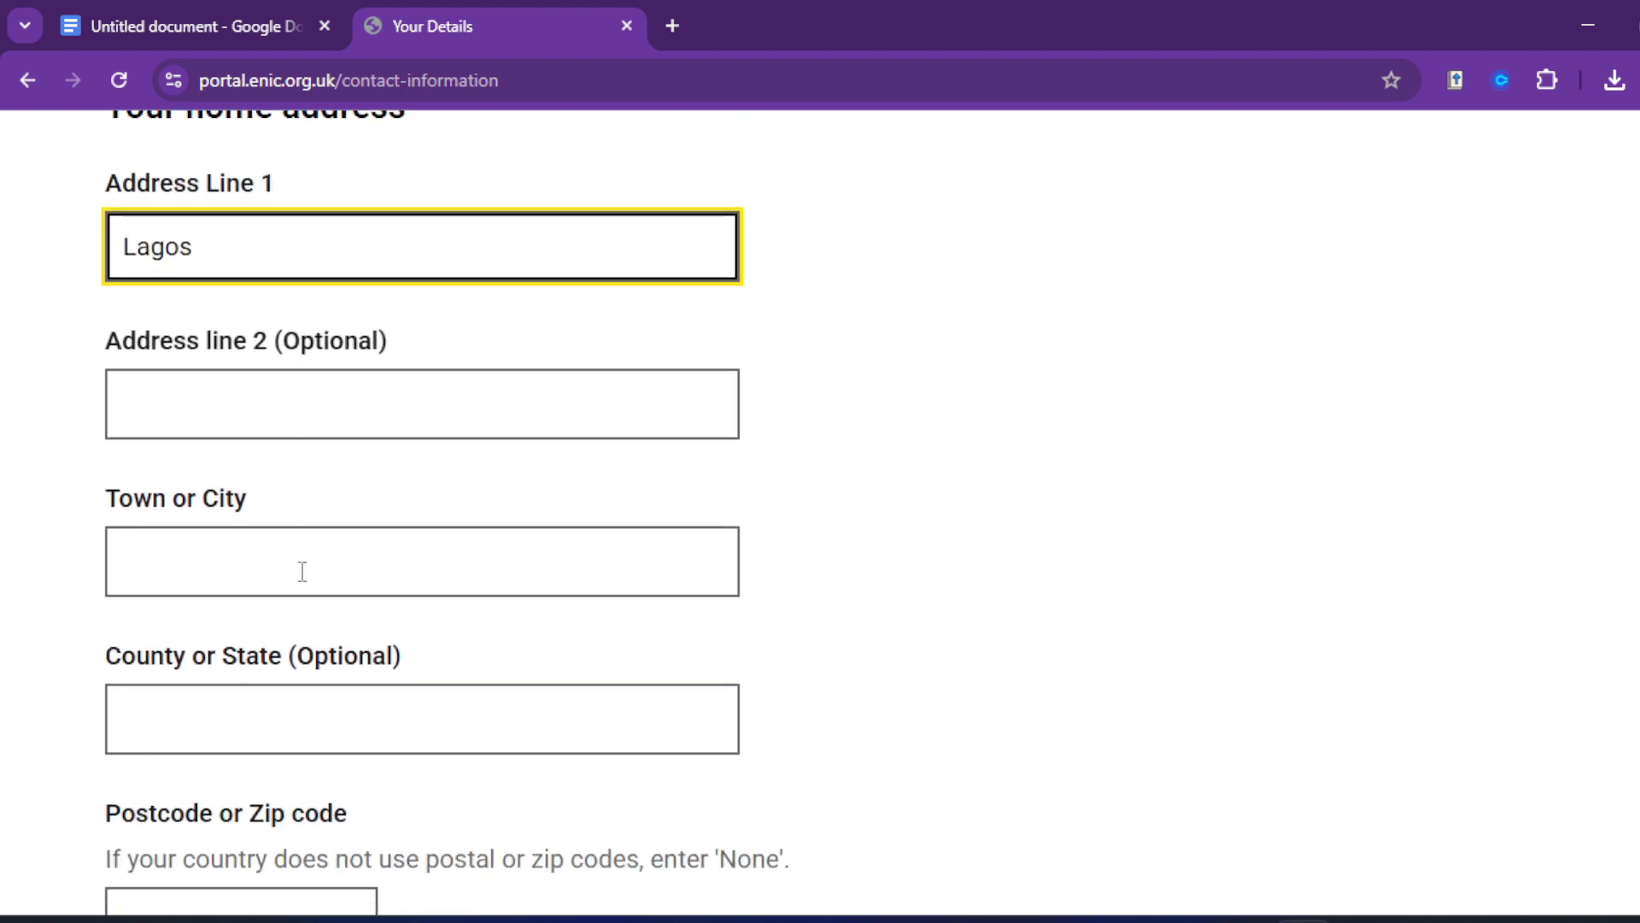
left_click(303, 570)
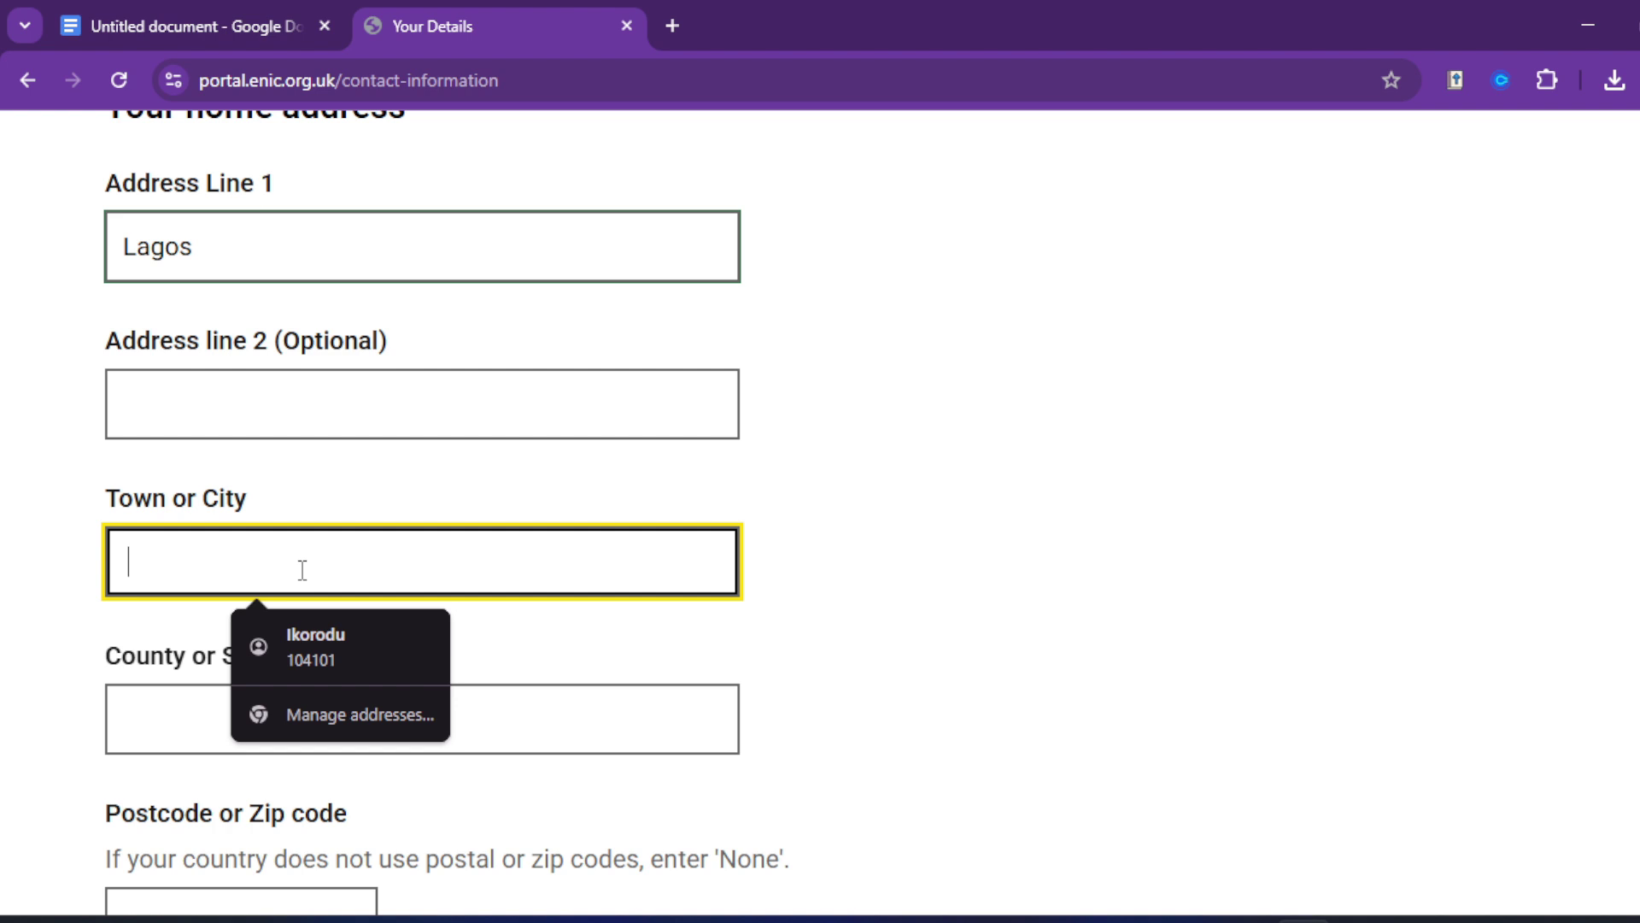
left_click(350, 649)
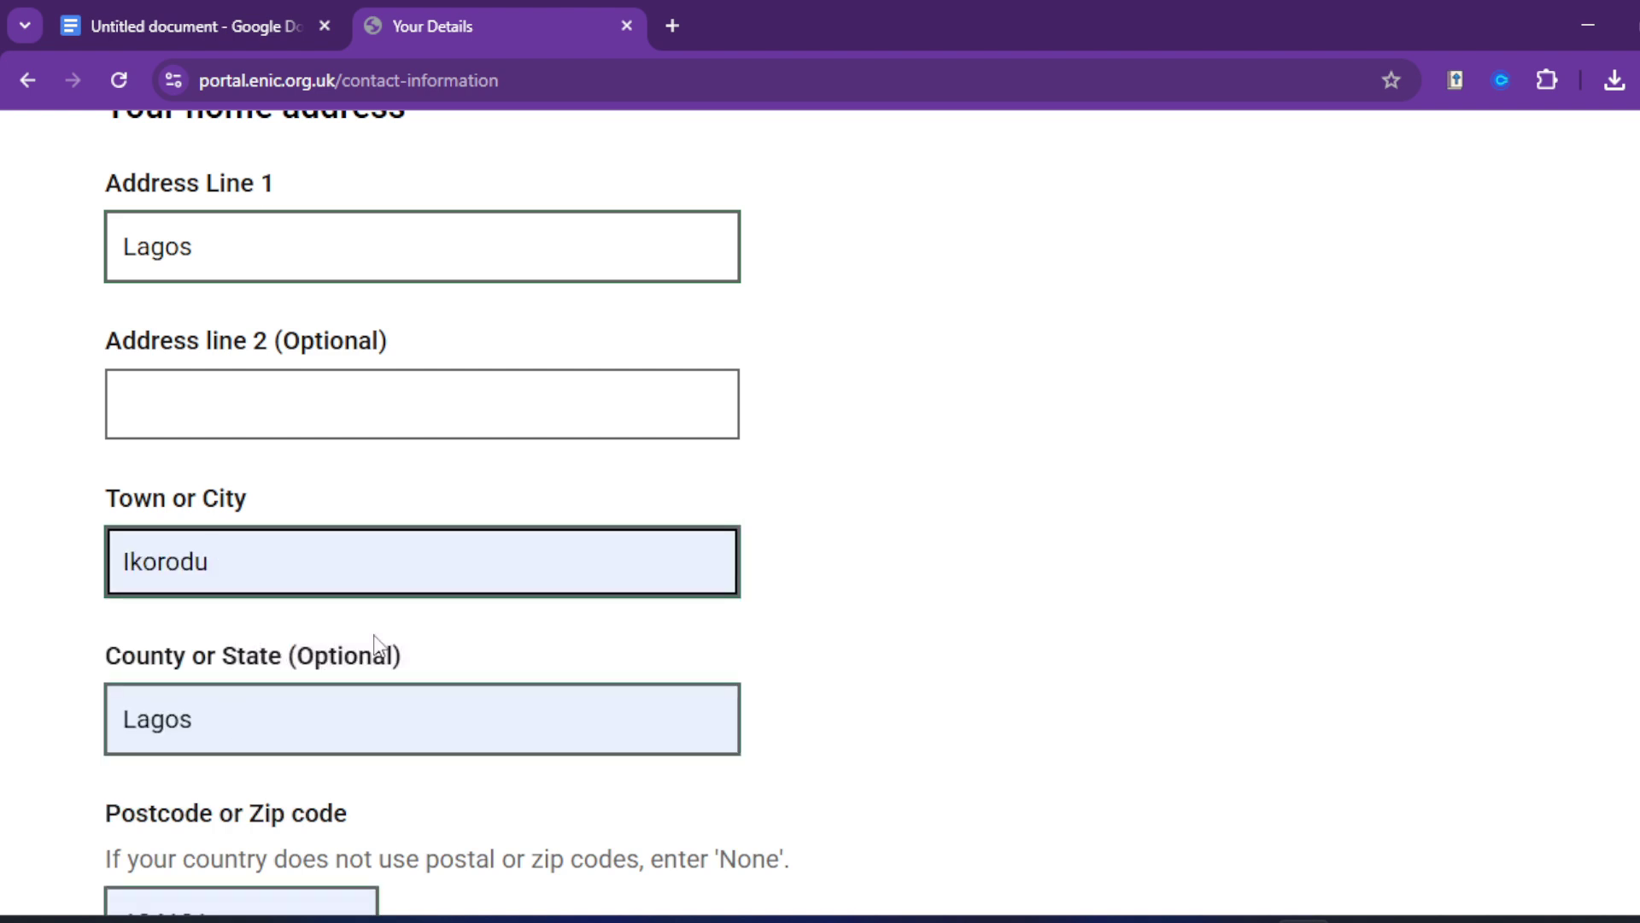
double_click(227, 239)
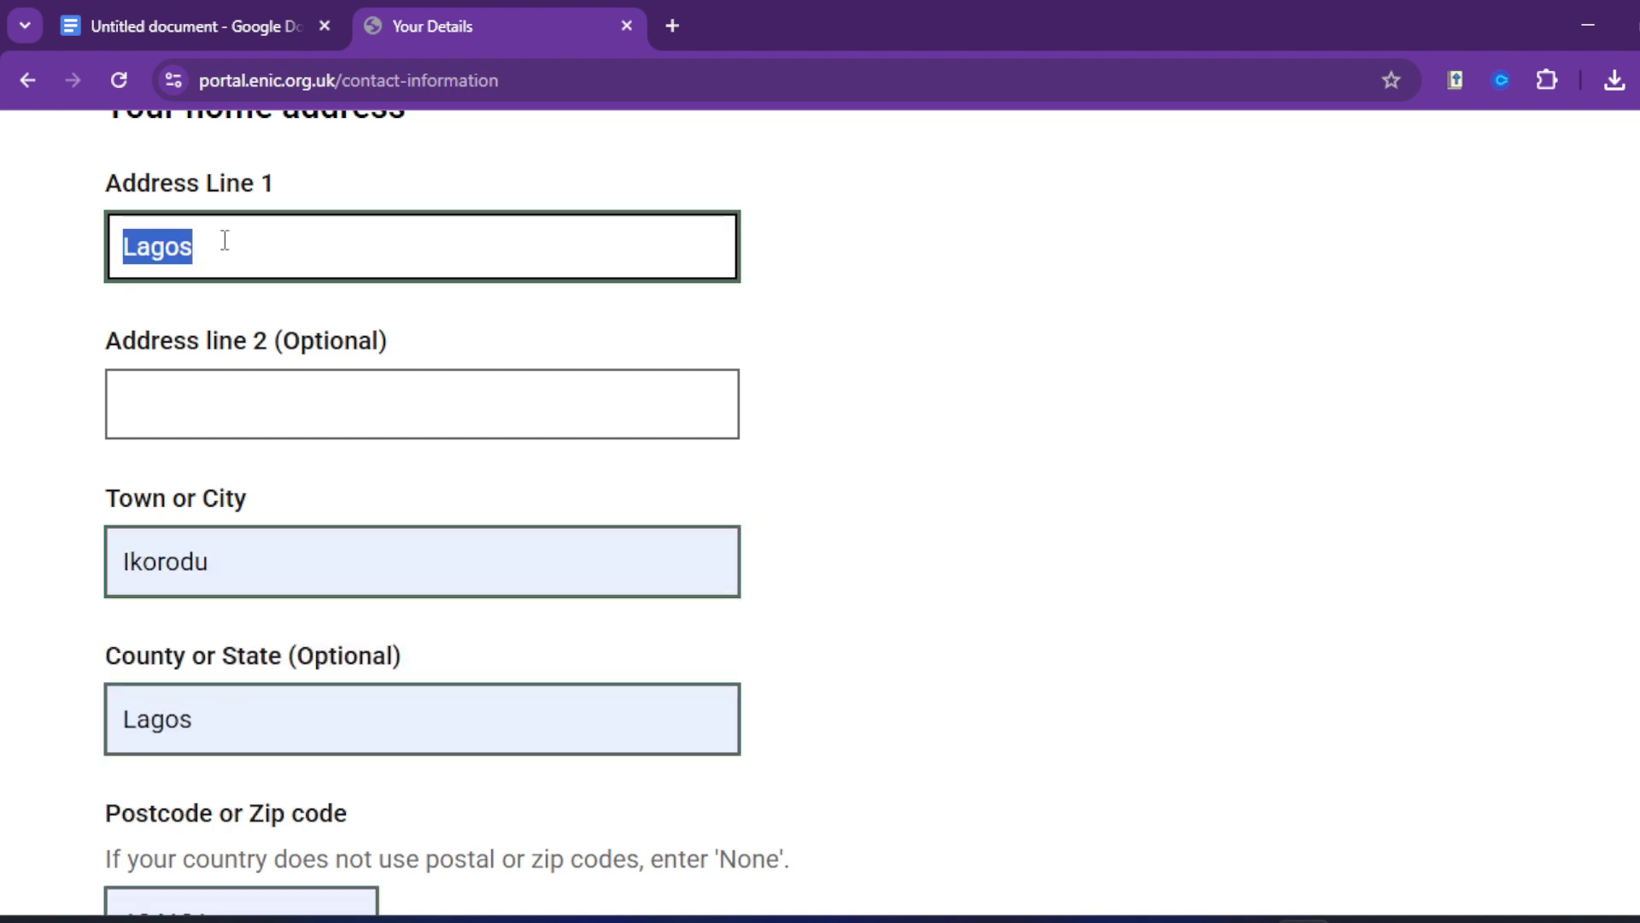
type("Ikordu")
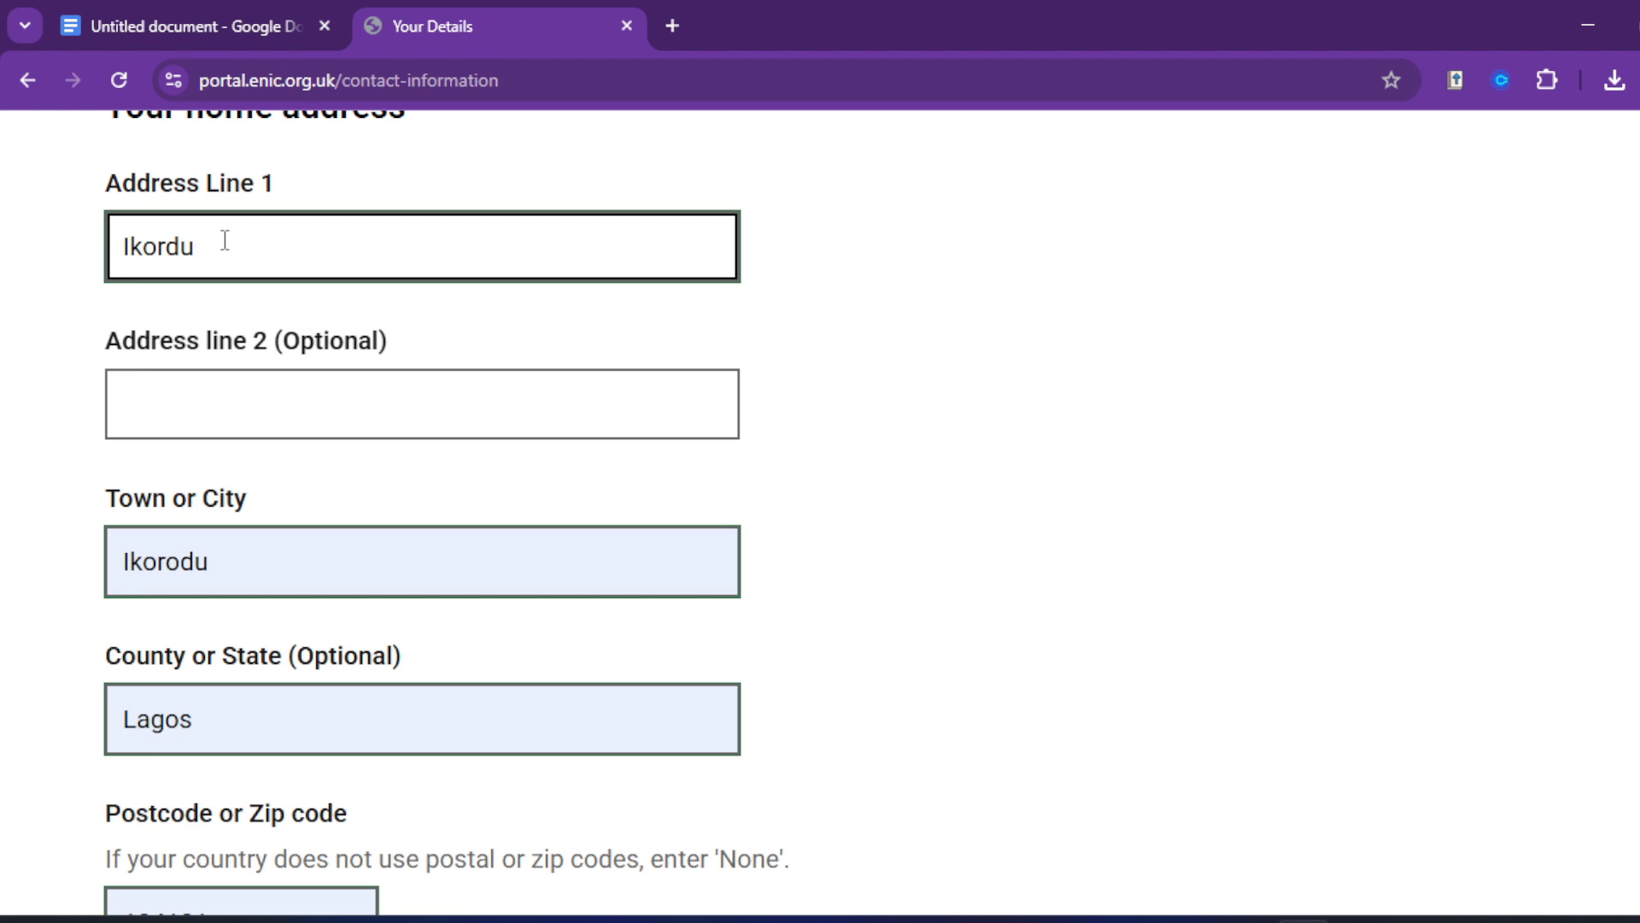
type("o")
double_click(241, 559)
type("Lagos")
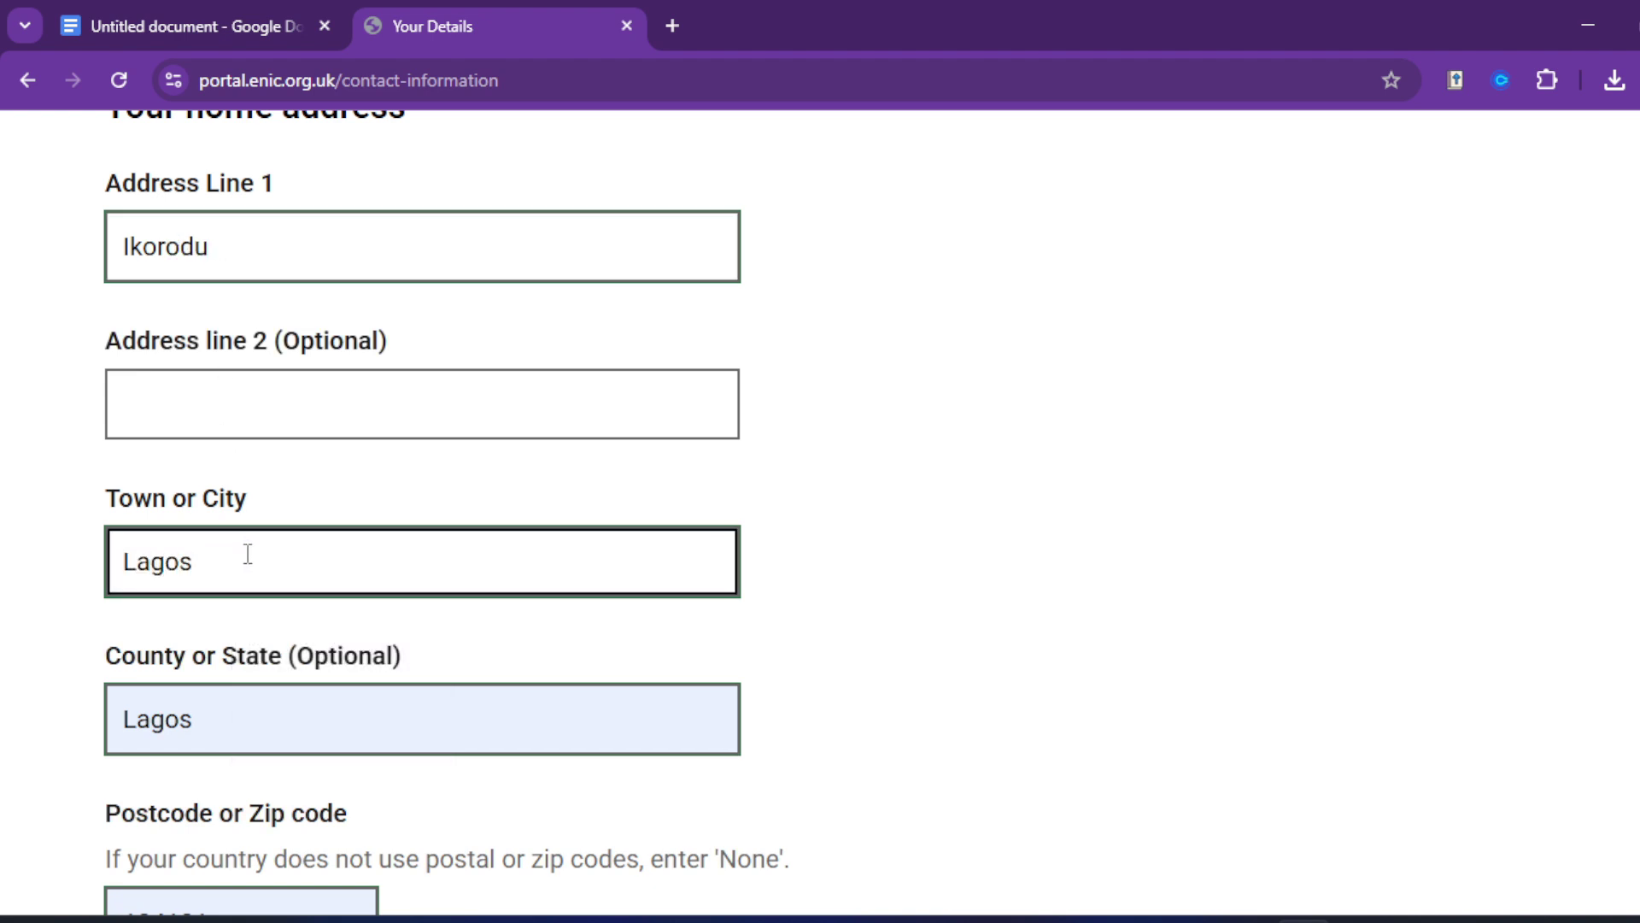
Step: Choose Nigeria as the home address country
scroll(239, 551, "down", 3)
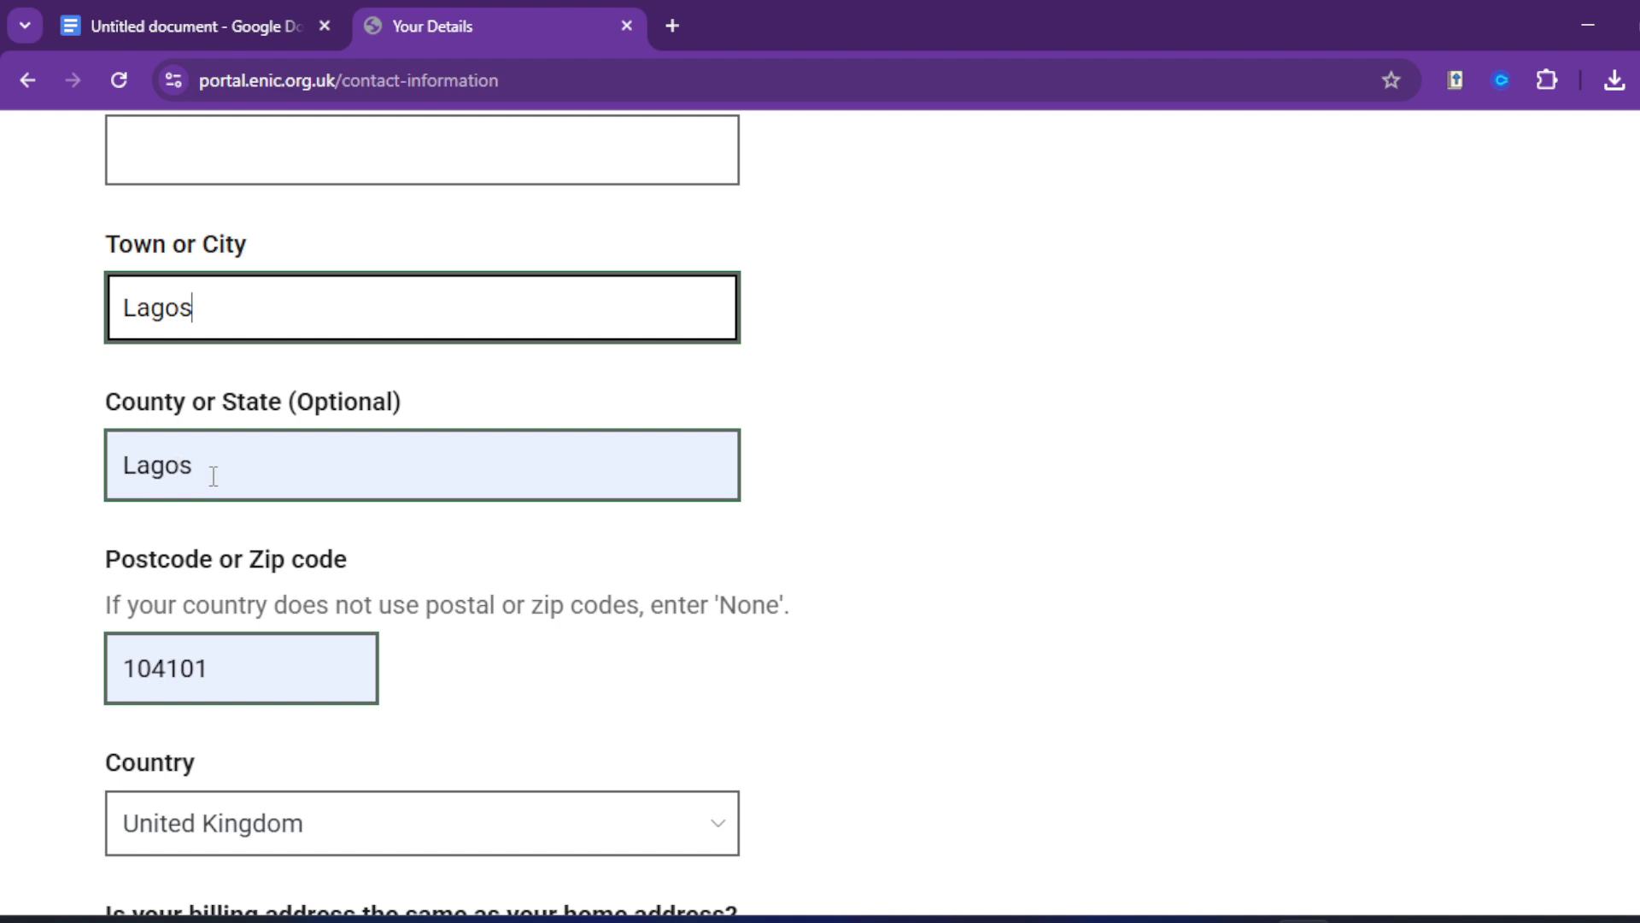
scroll(209, 598, "down", 3)
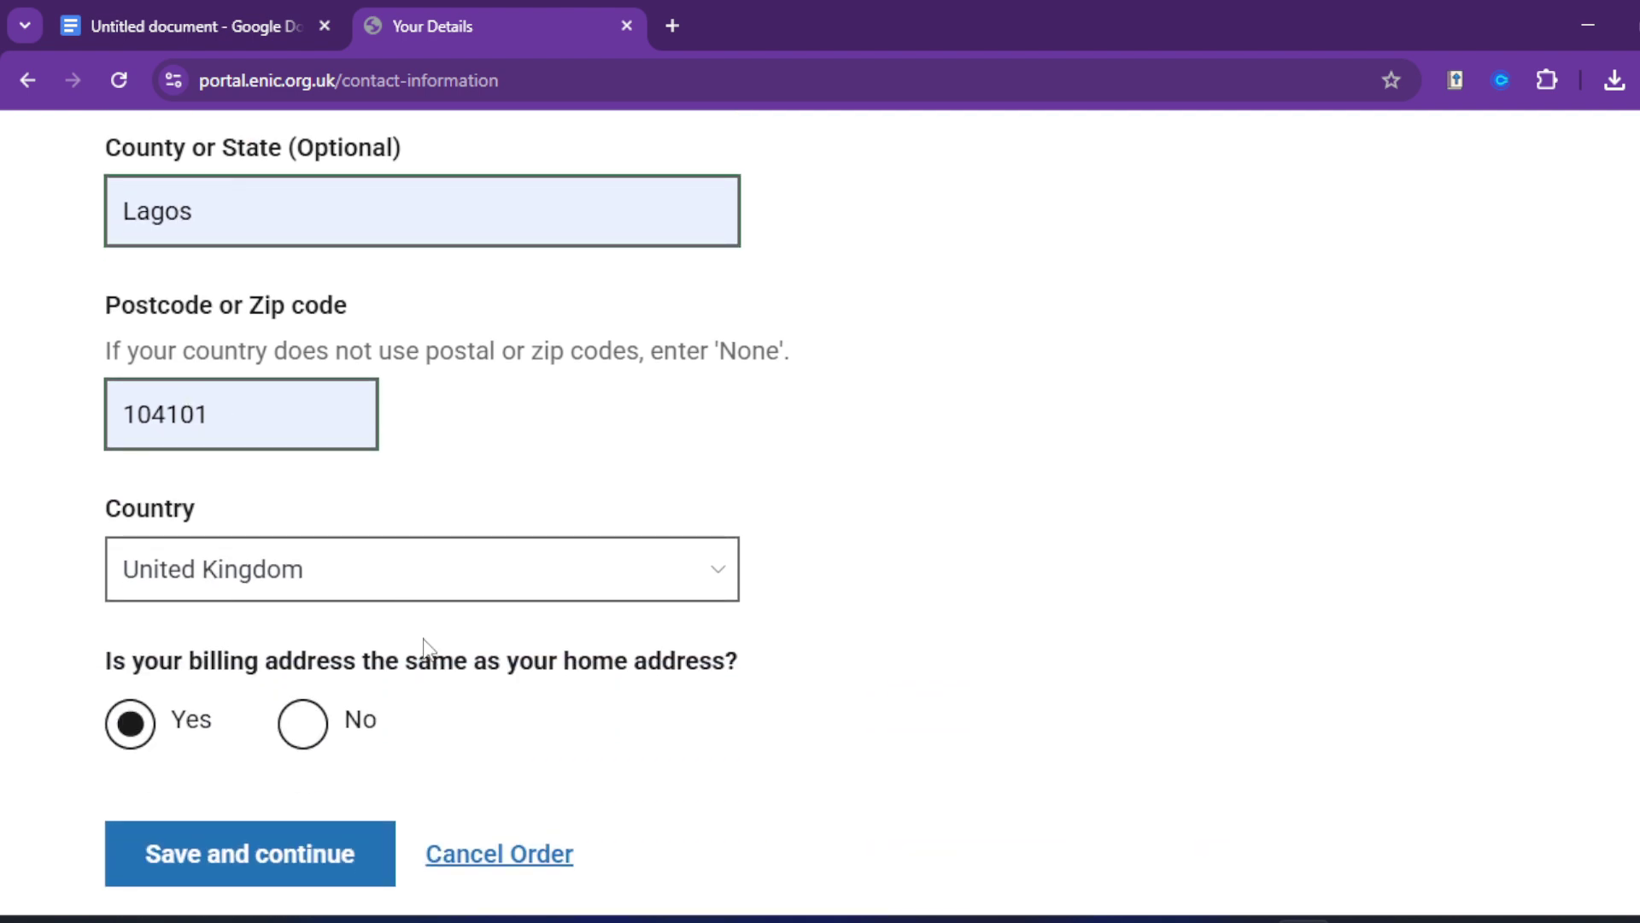
left_click(417, 587)
type("n")
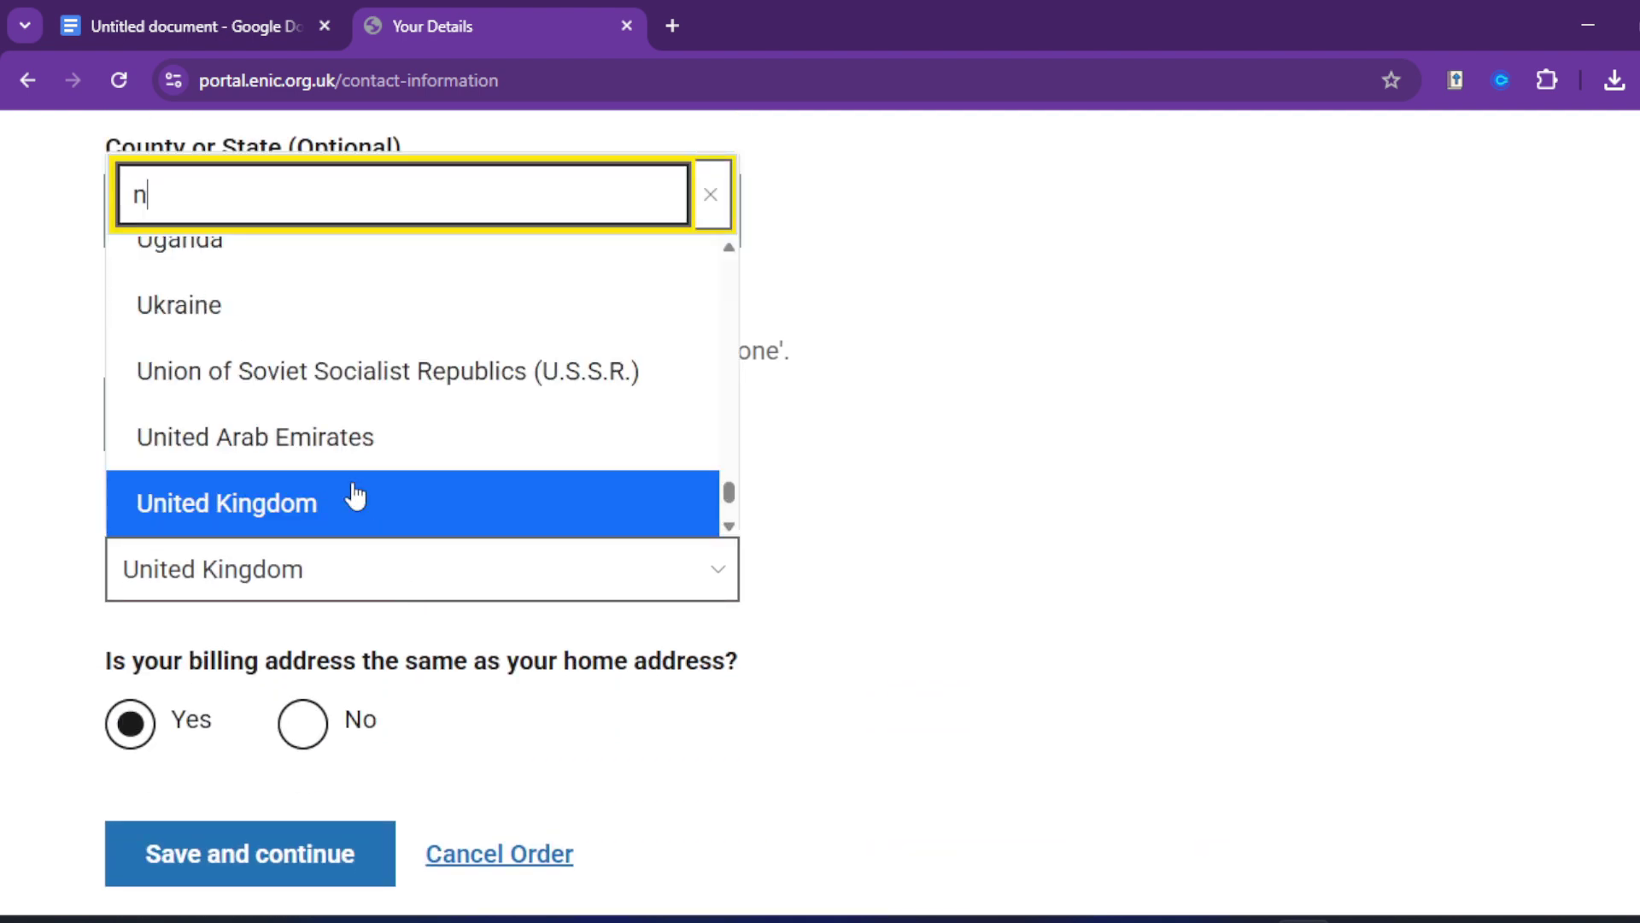
left_click(238, 328)
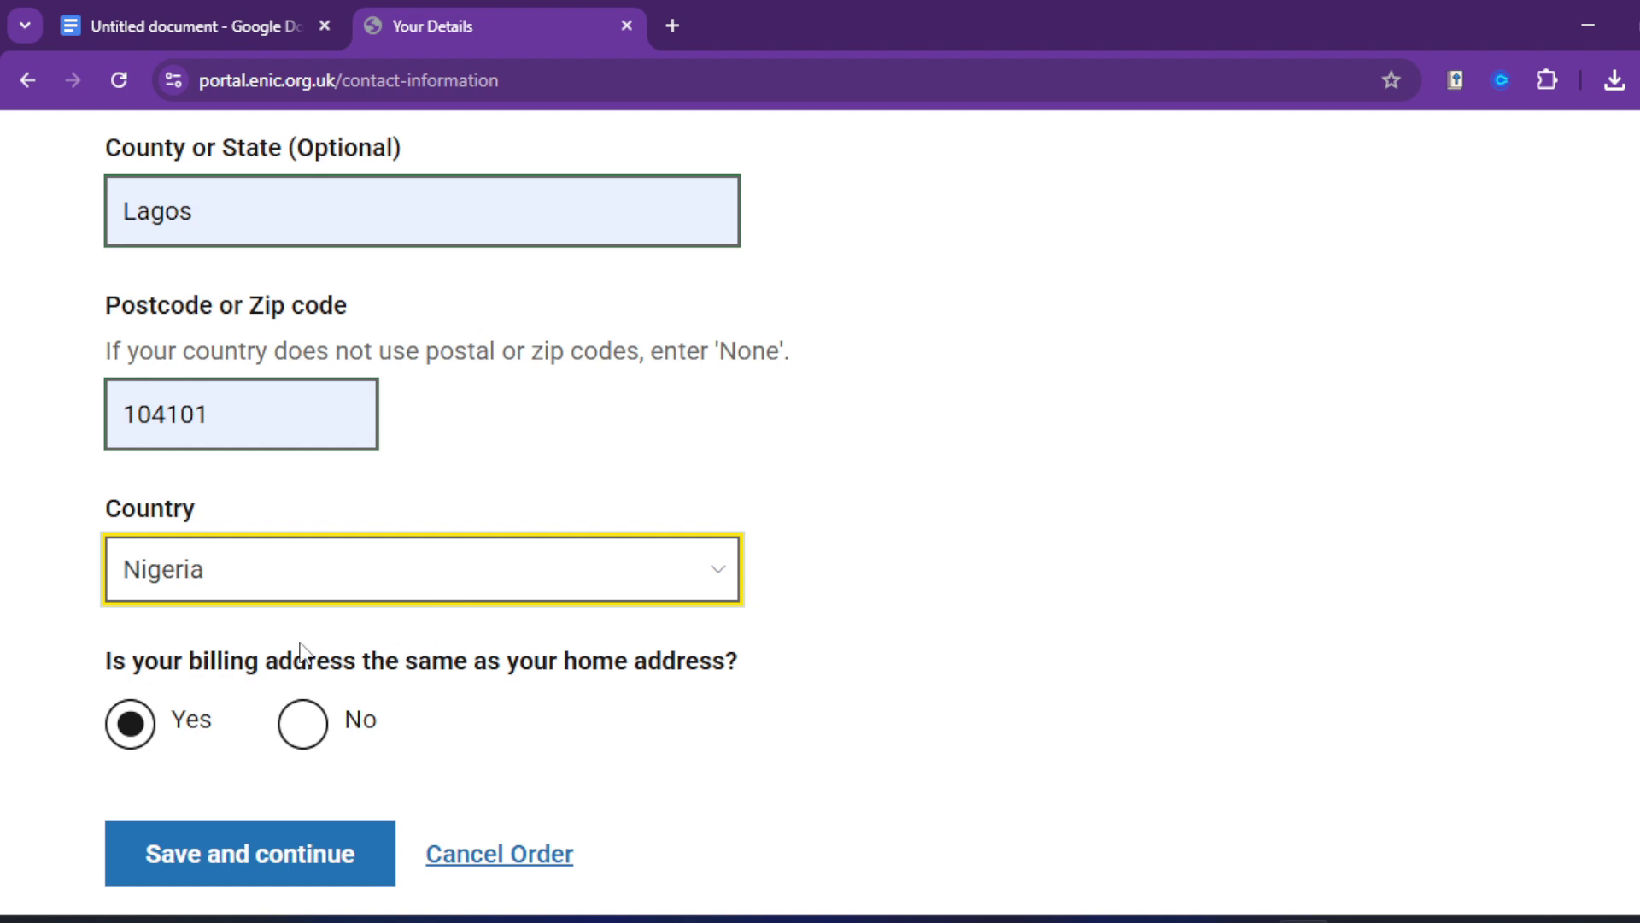
scroll(492, 665, "down", 1)
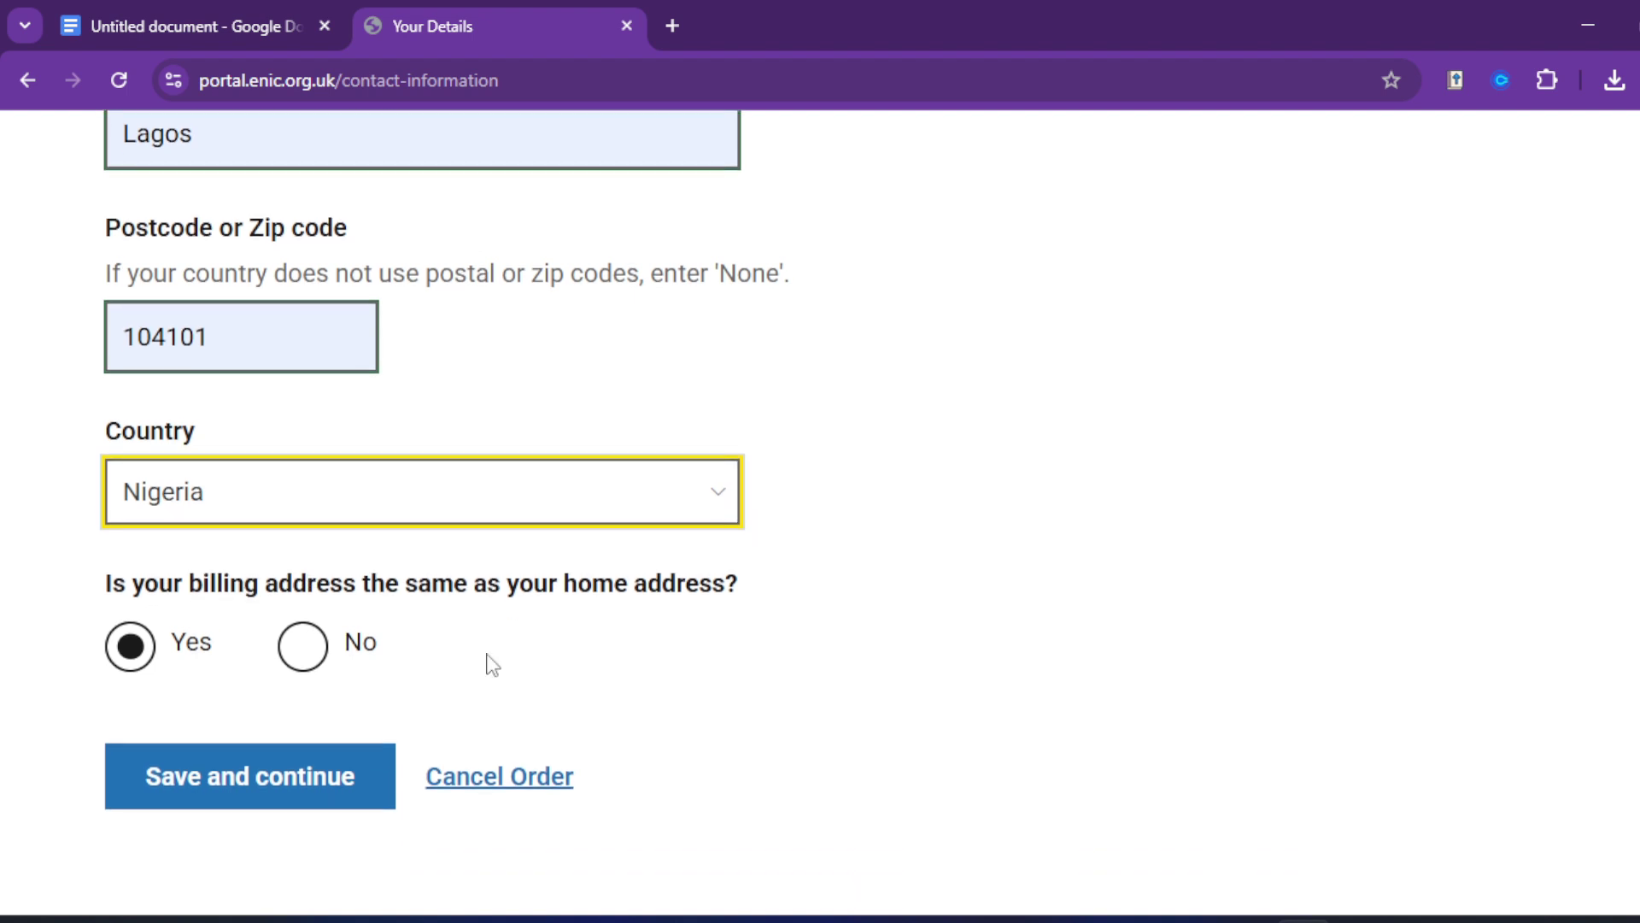
Step: Mark the billing address as different and enter the billing street address and town
left_click(296, 656)
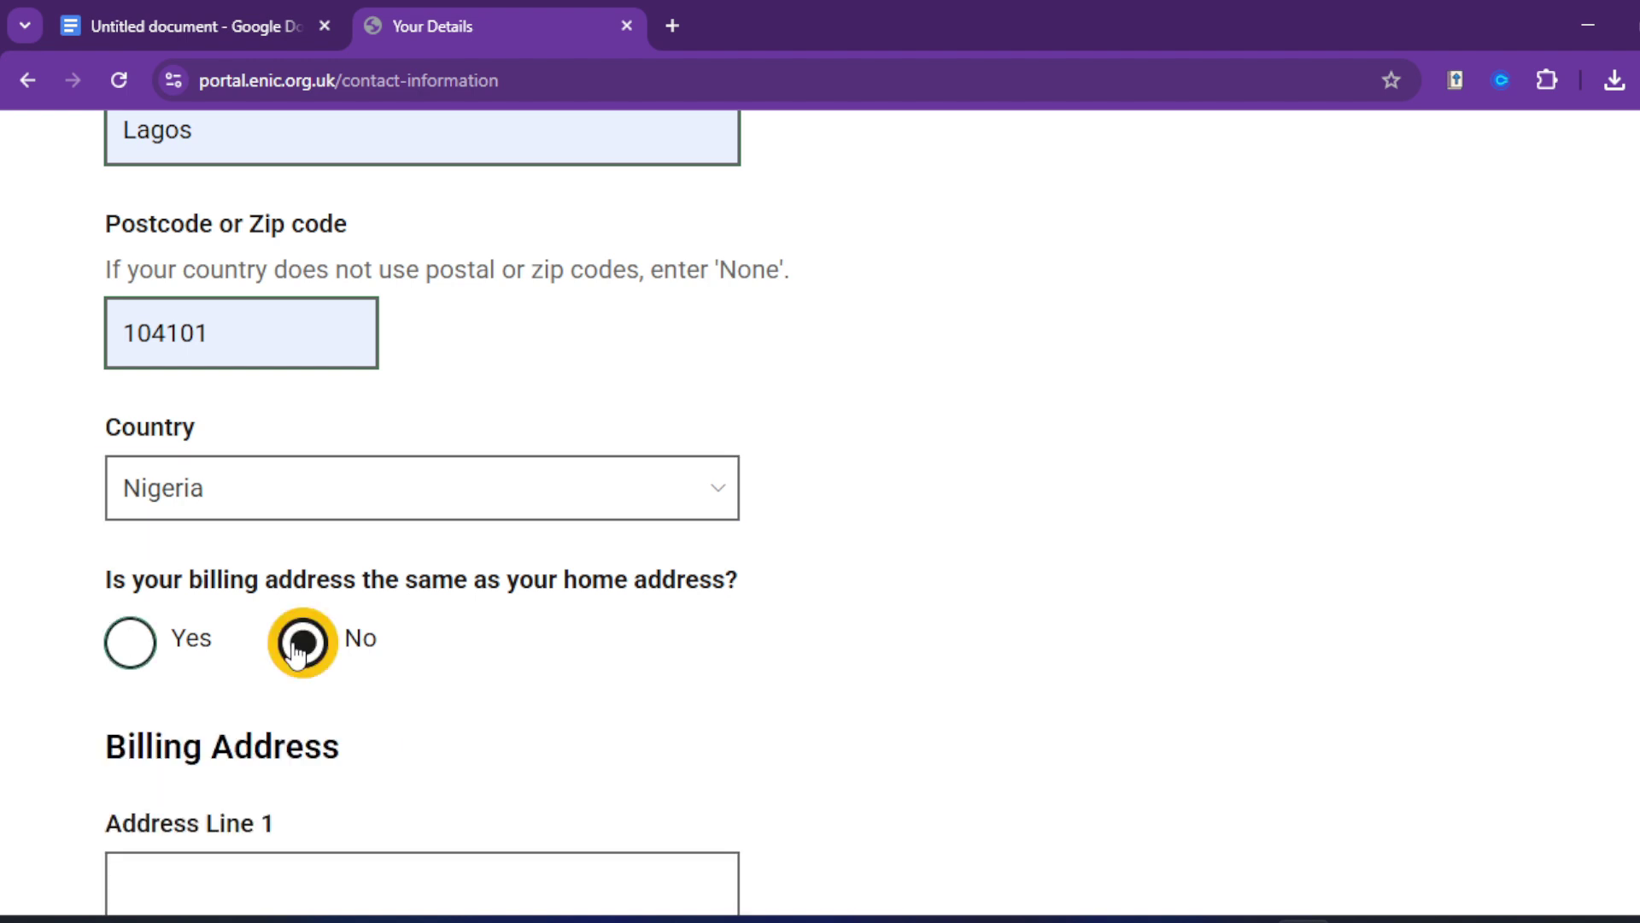
scroll(598, 730, "down", 1)
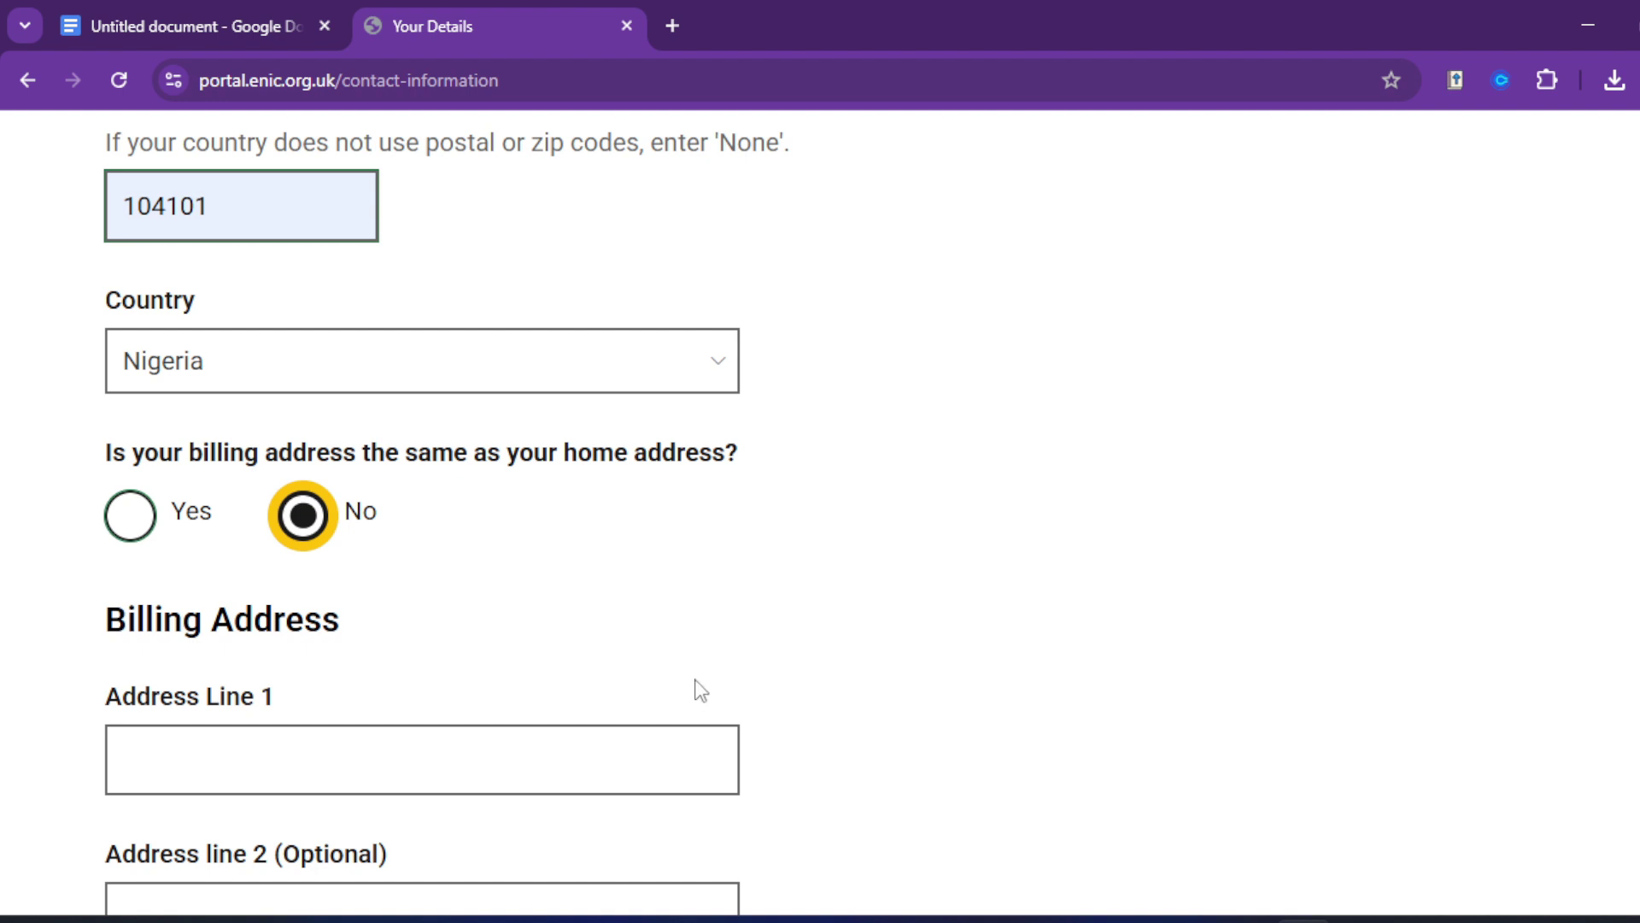
scroll(716, 588, "up", 5)
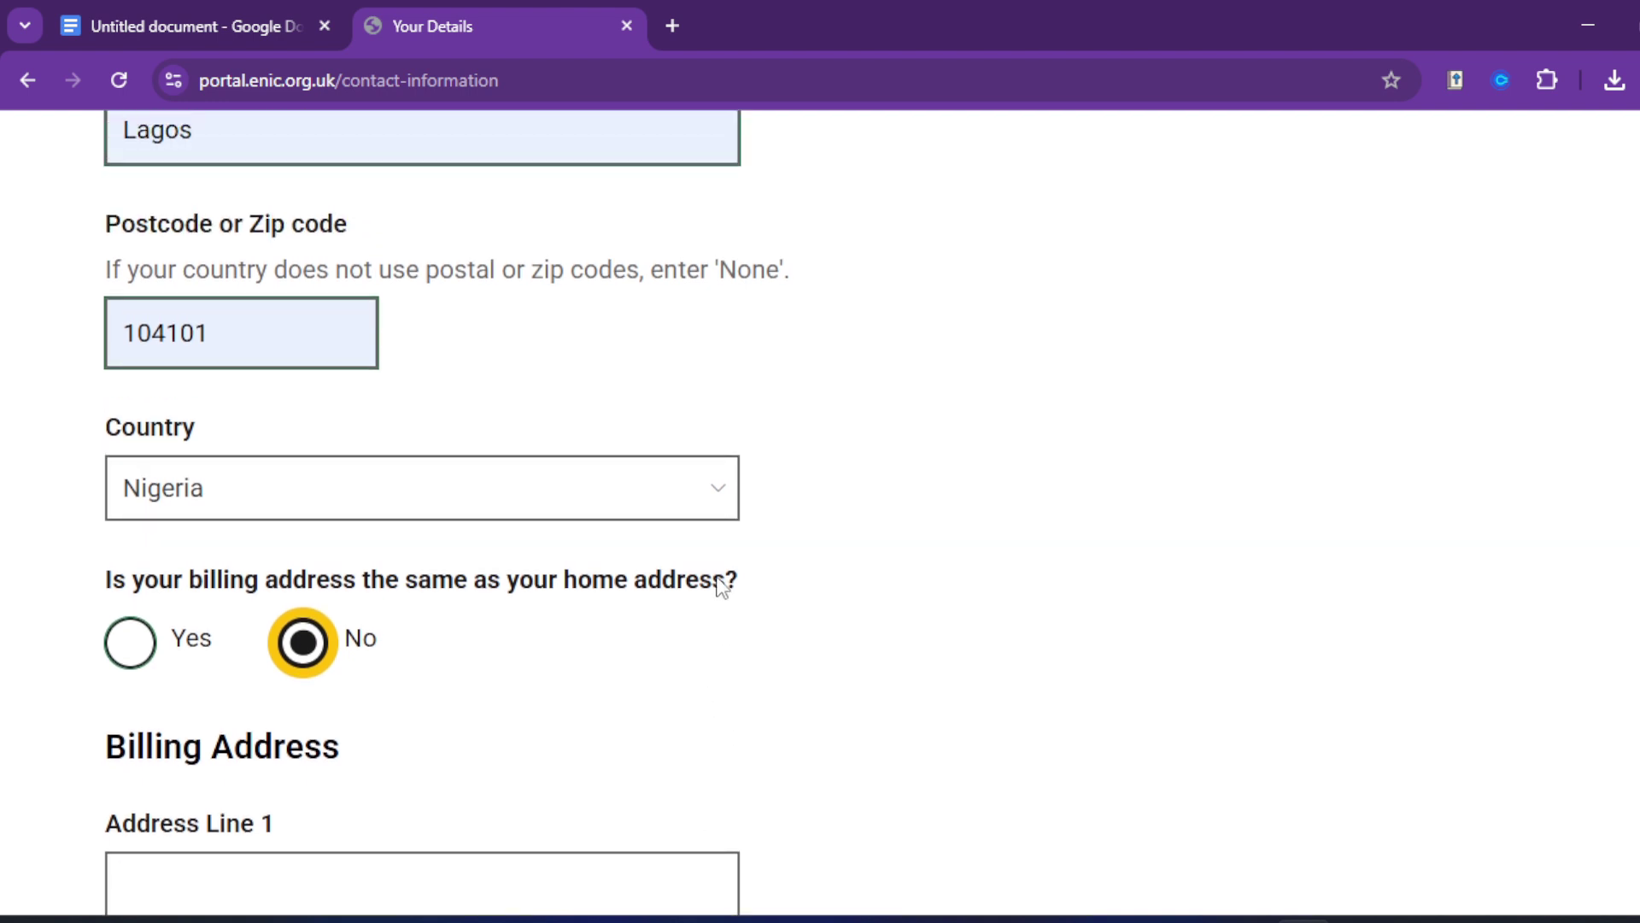
scroll(707, 576, "down", 6)
scroll(713, 589, "down", 3)
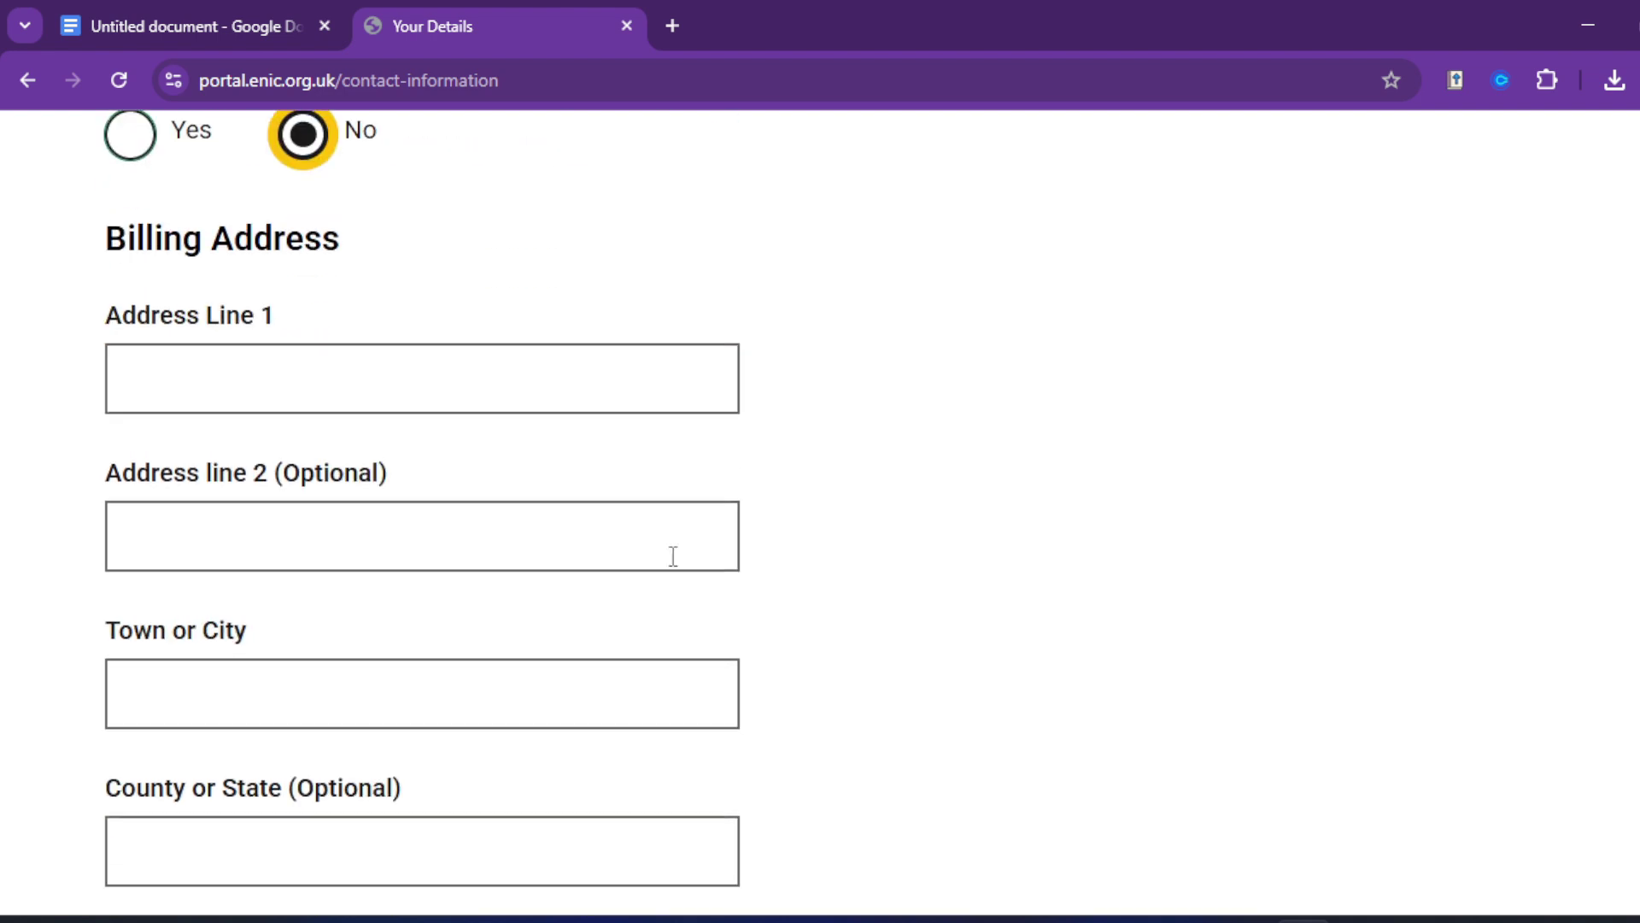
left_click(506, 368)
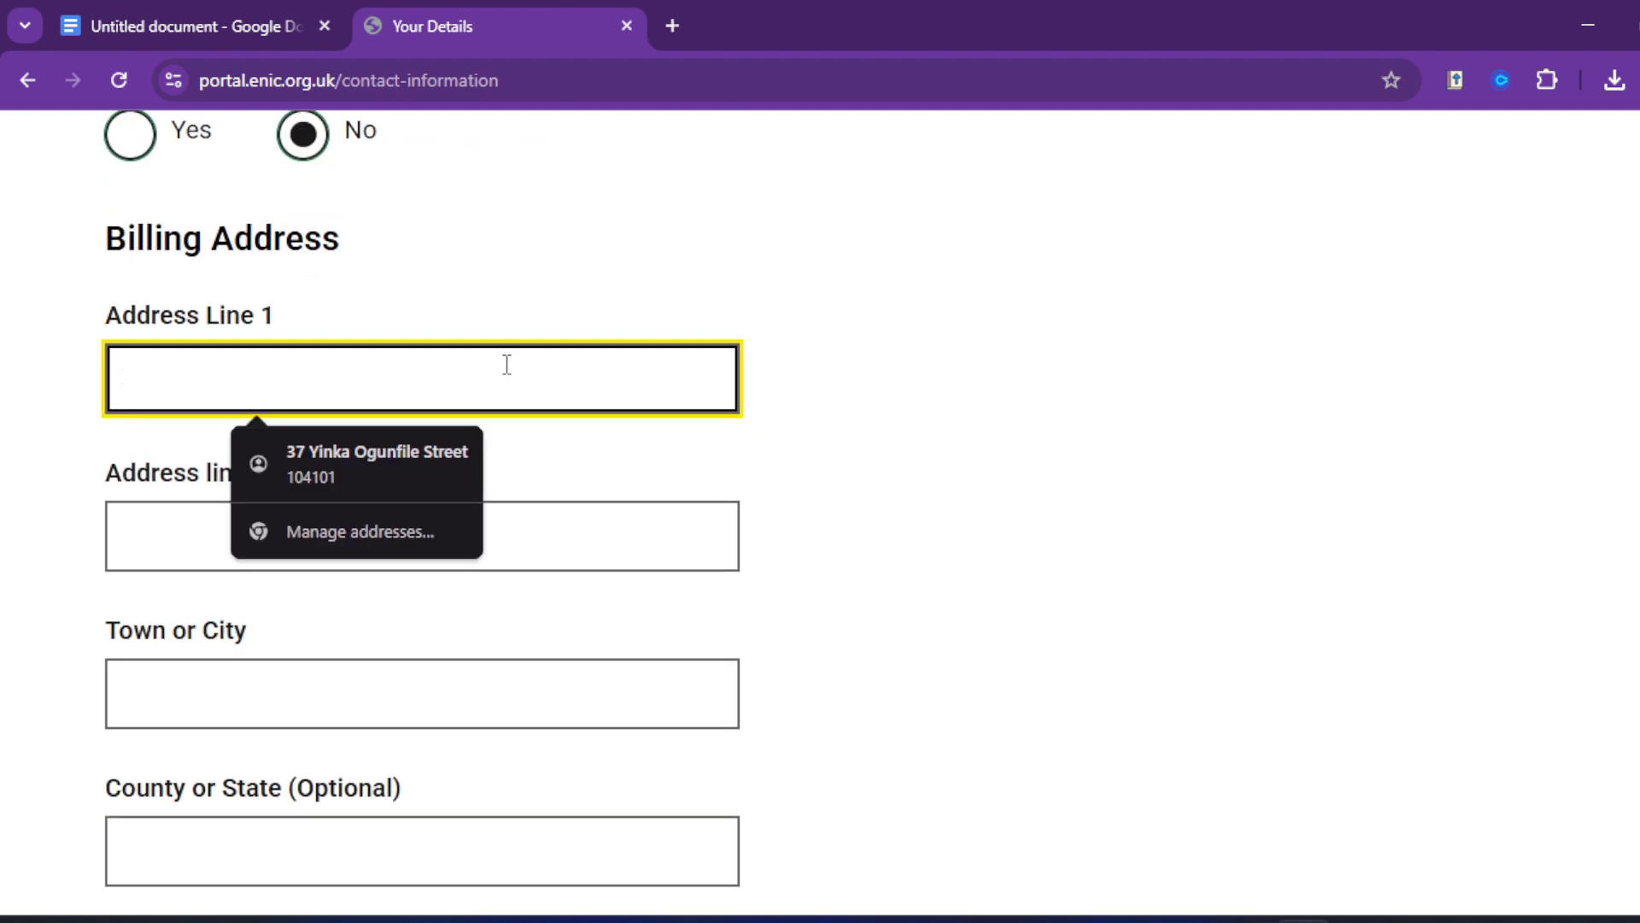
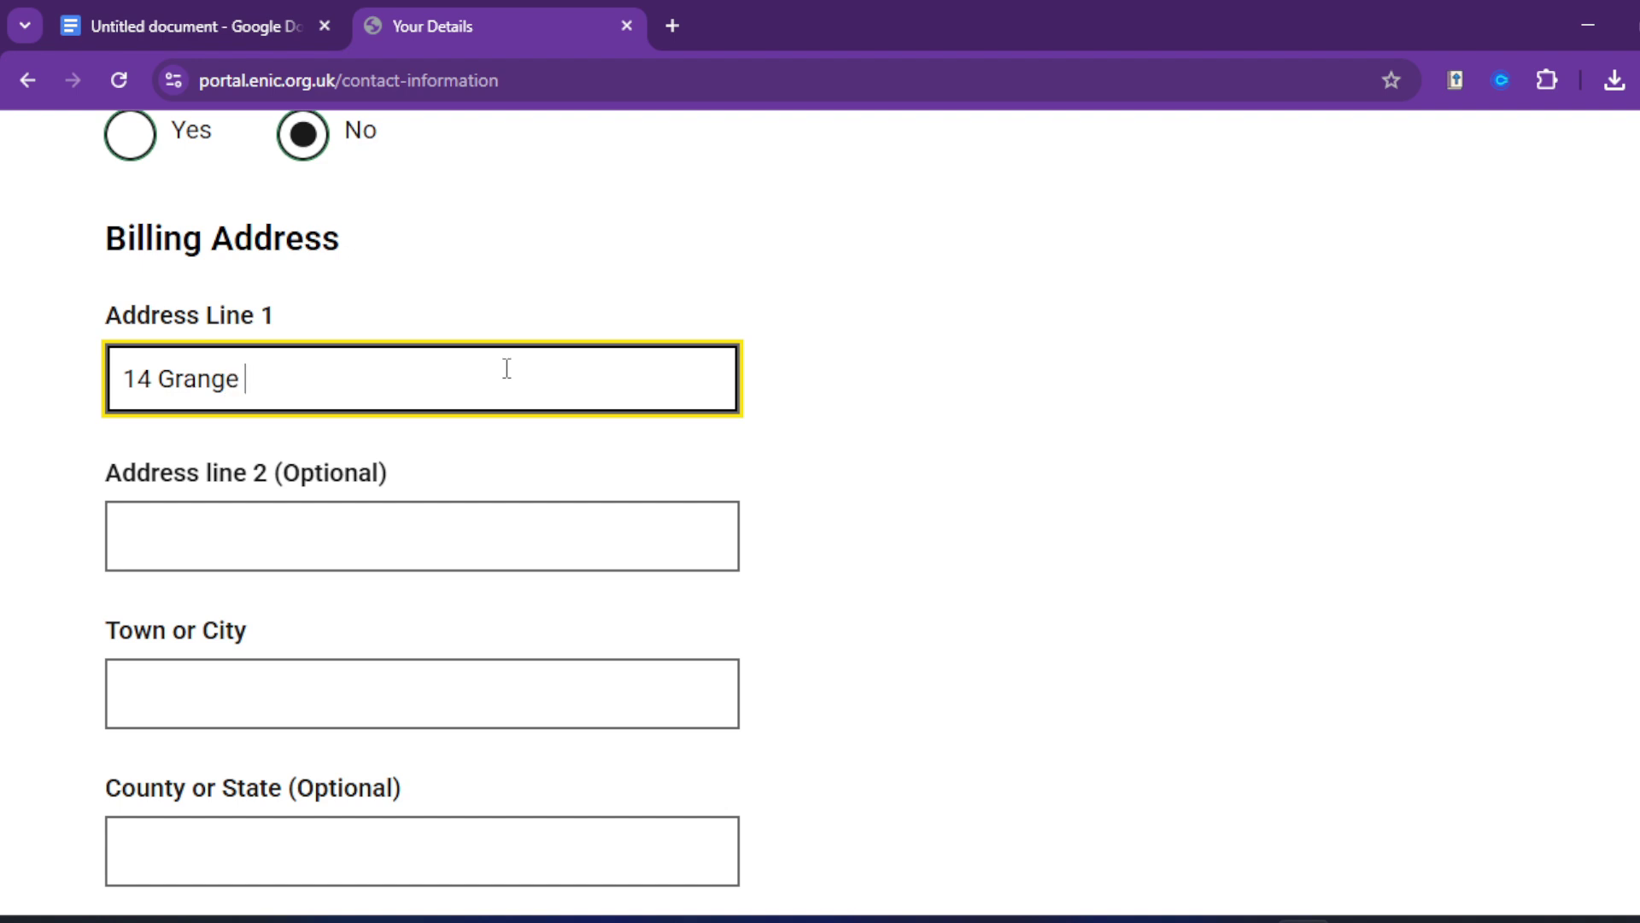
scroll(322, 640, "down", 3)
left_click(302, 432)
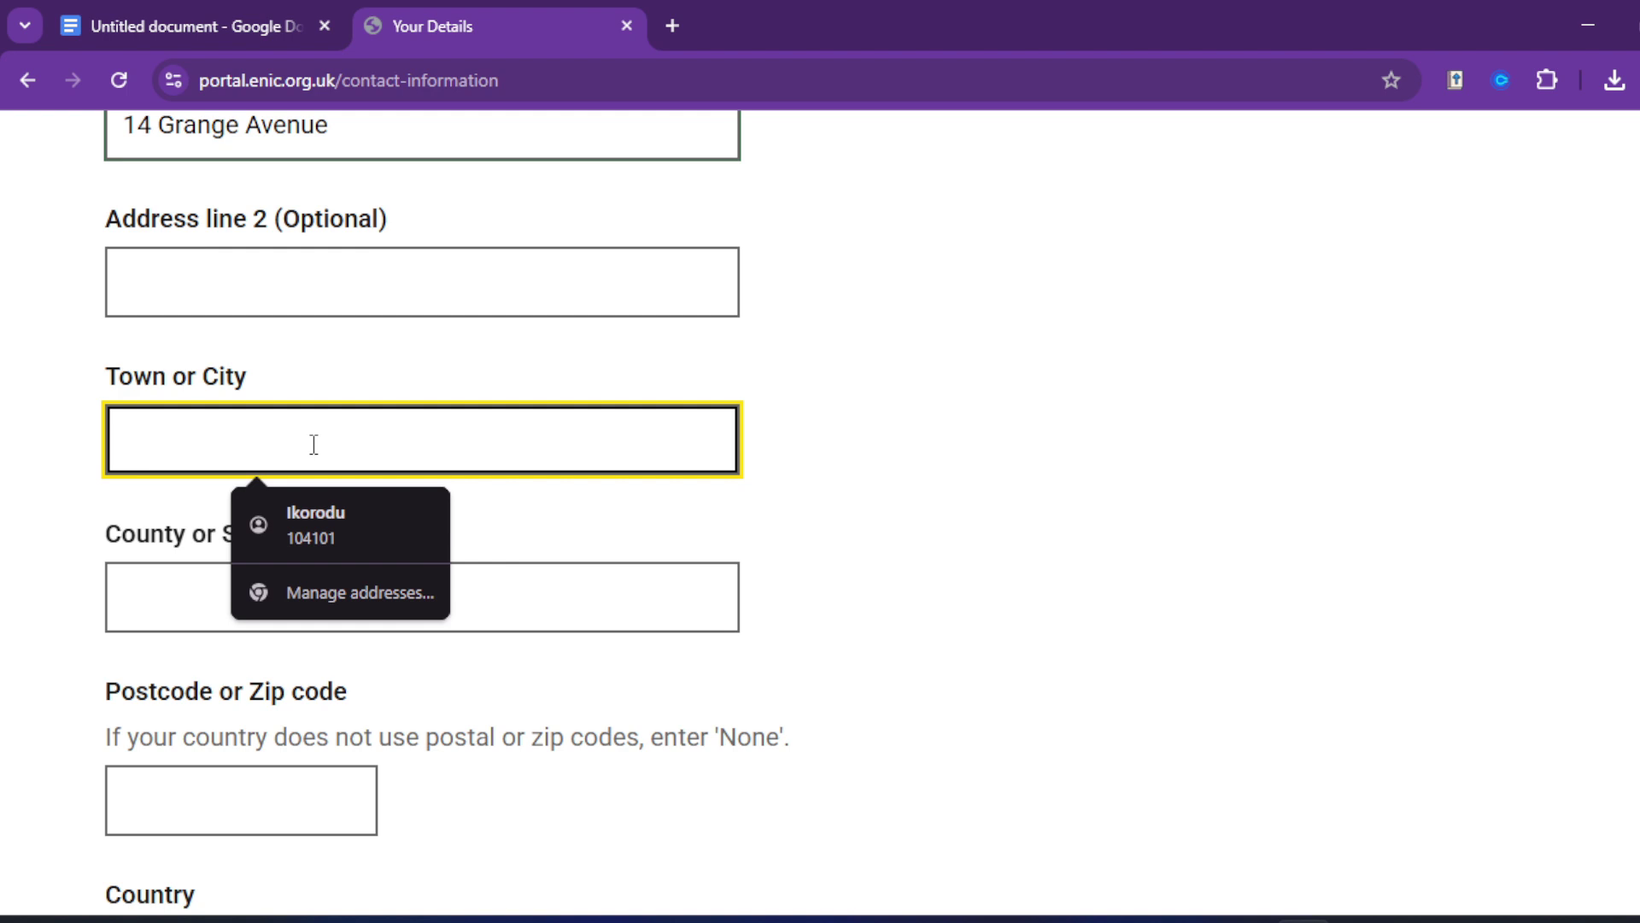
type("Reading")
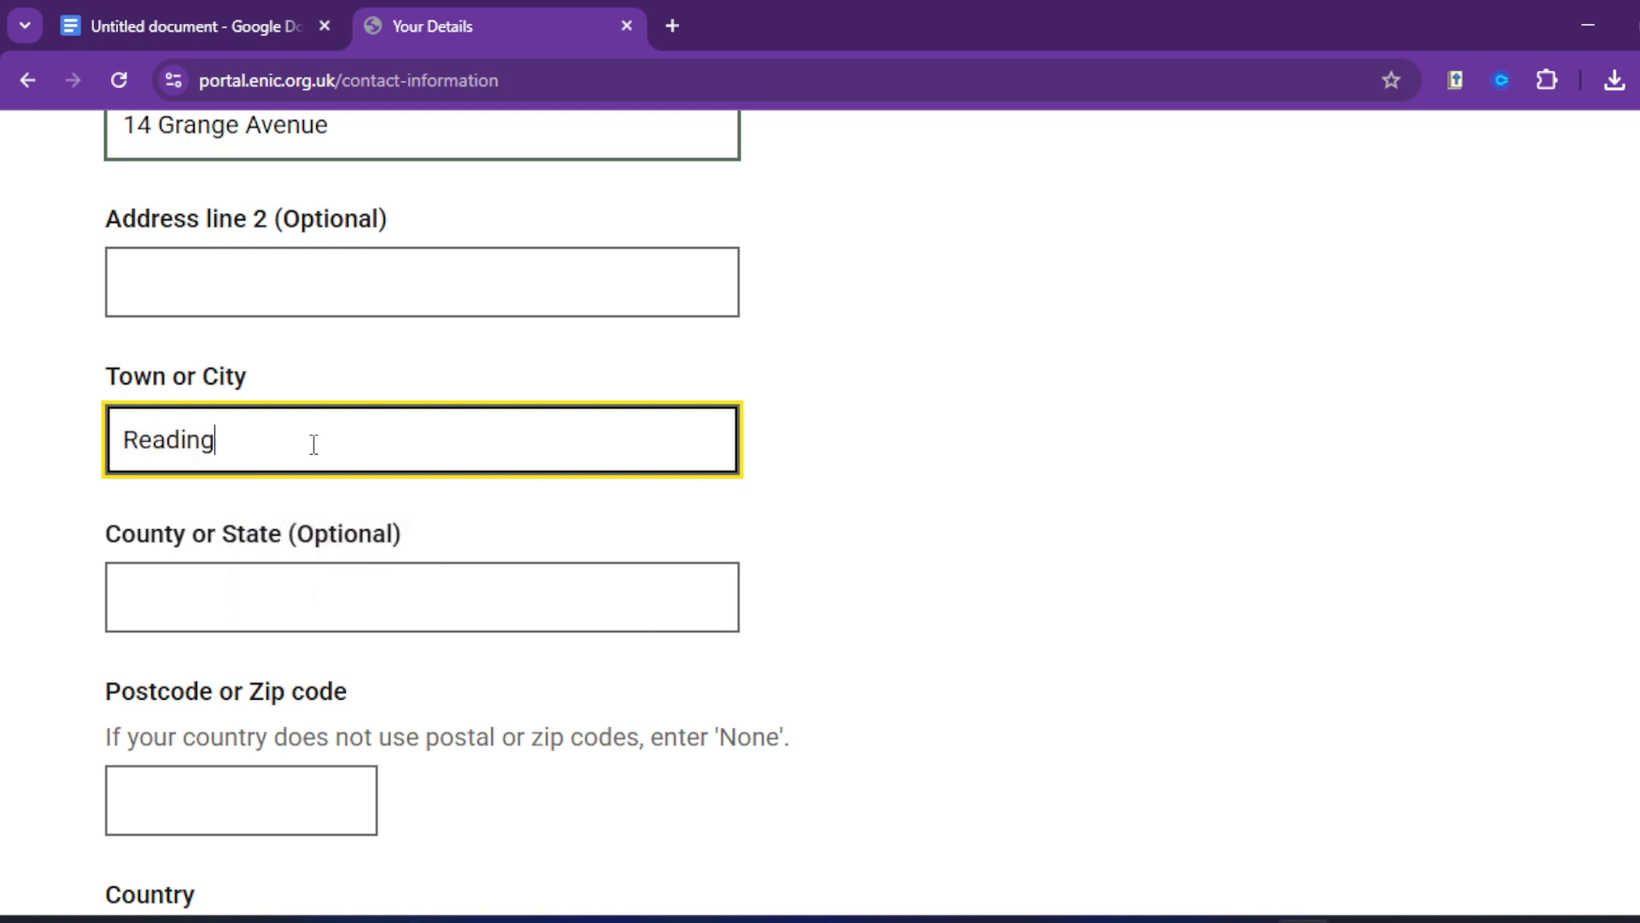
Step: Enter the billing county and postcode, and choose United Kingdom as the billing country
left_click(282, 575)
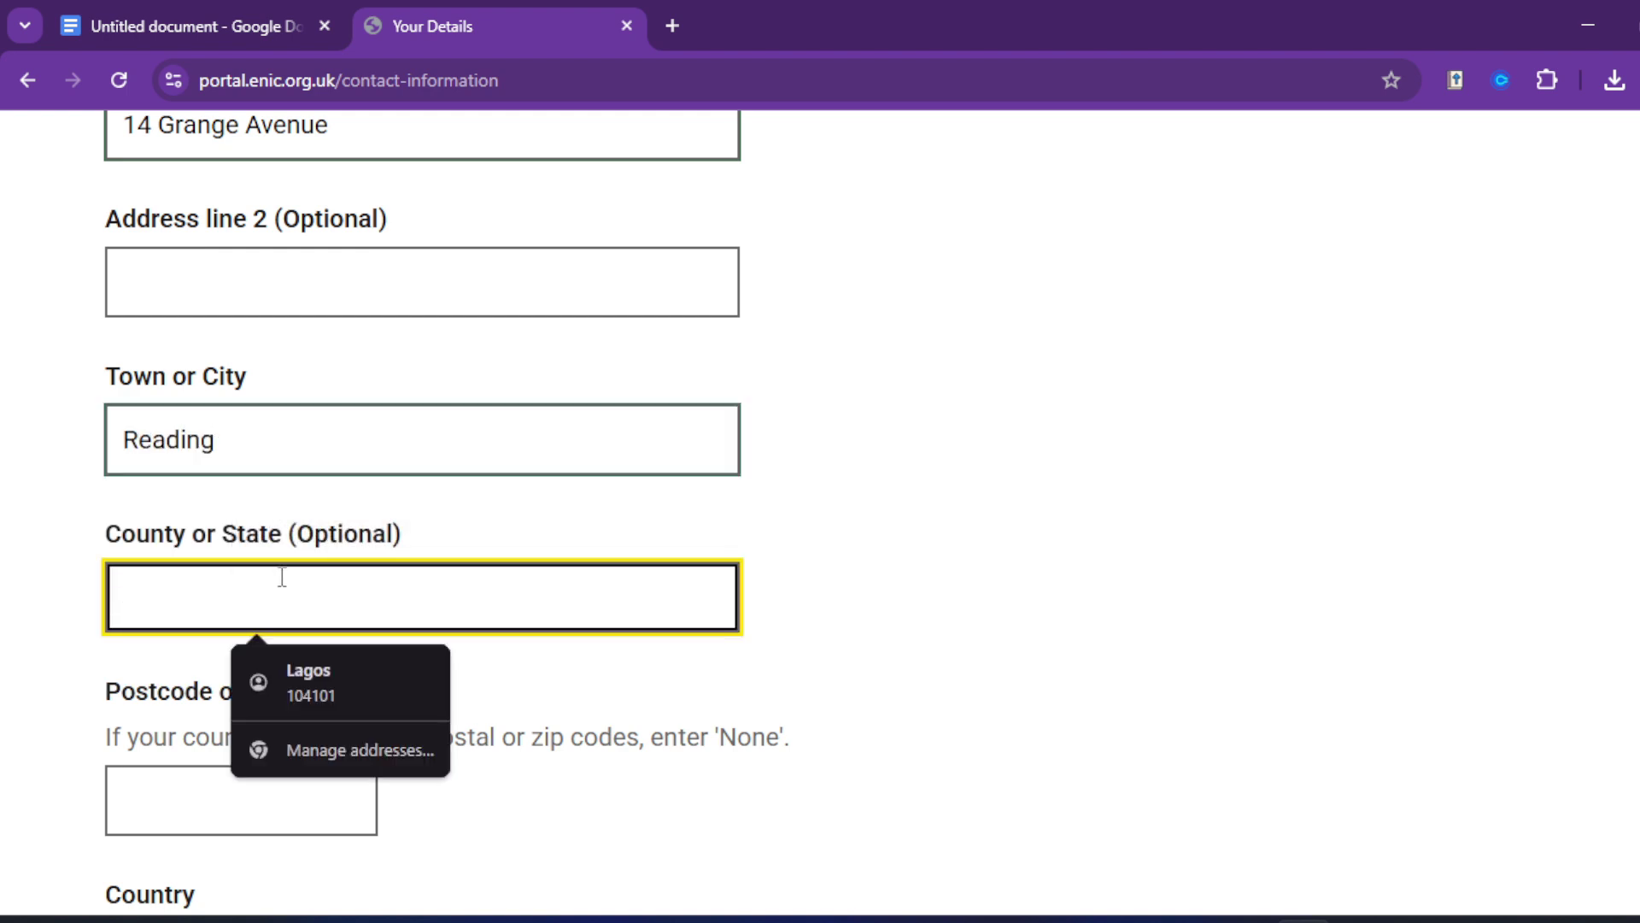
type("Ber")
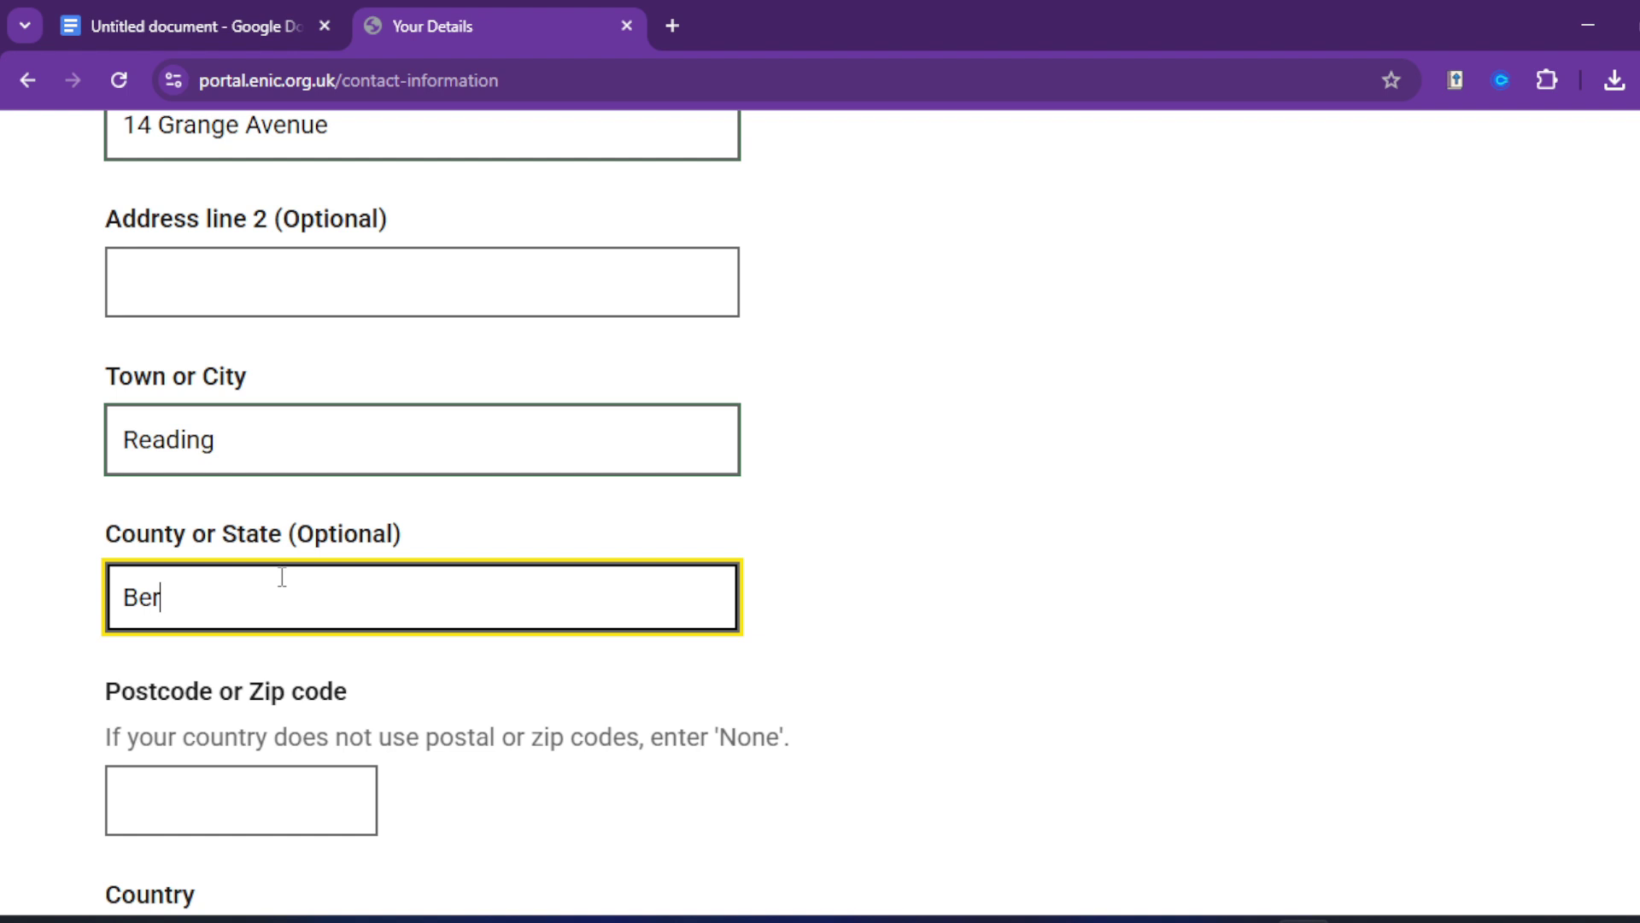
type("kshire")
scroll(281, 588, "down", 2)
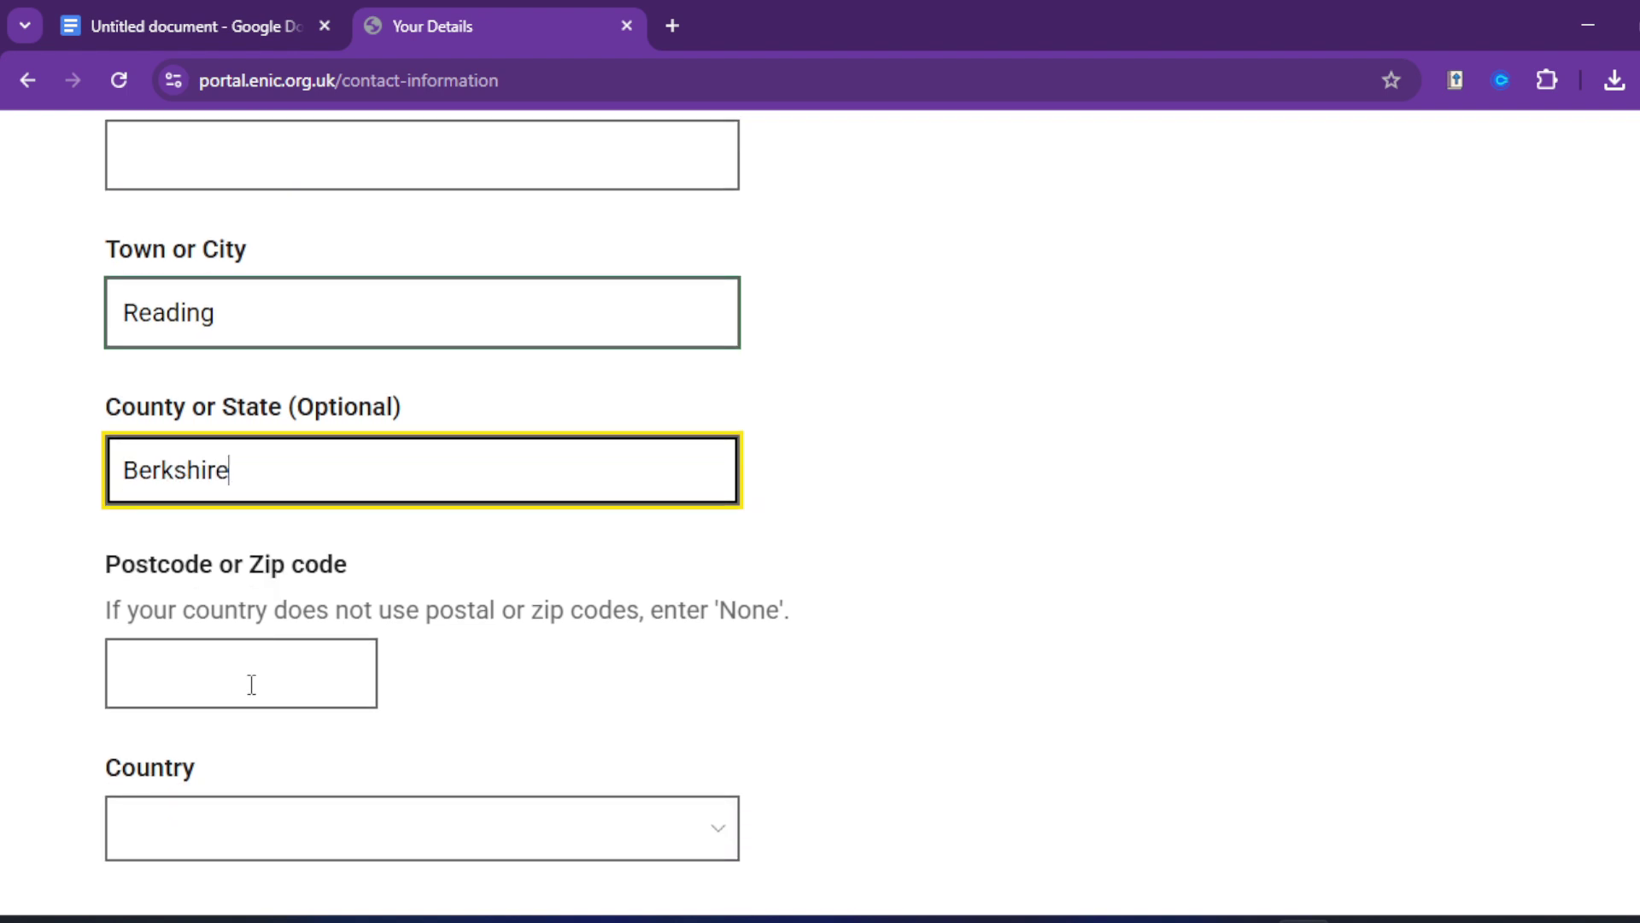
left_click(237, 680)
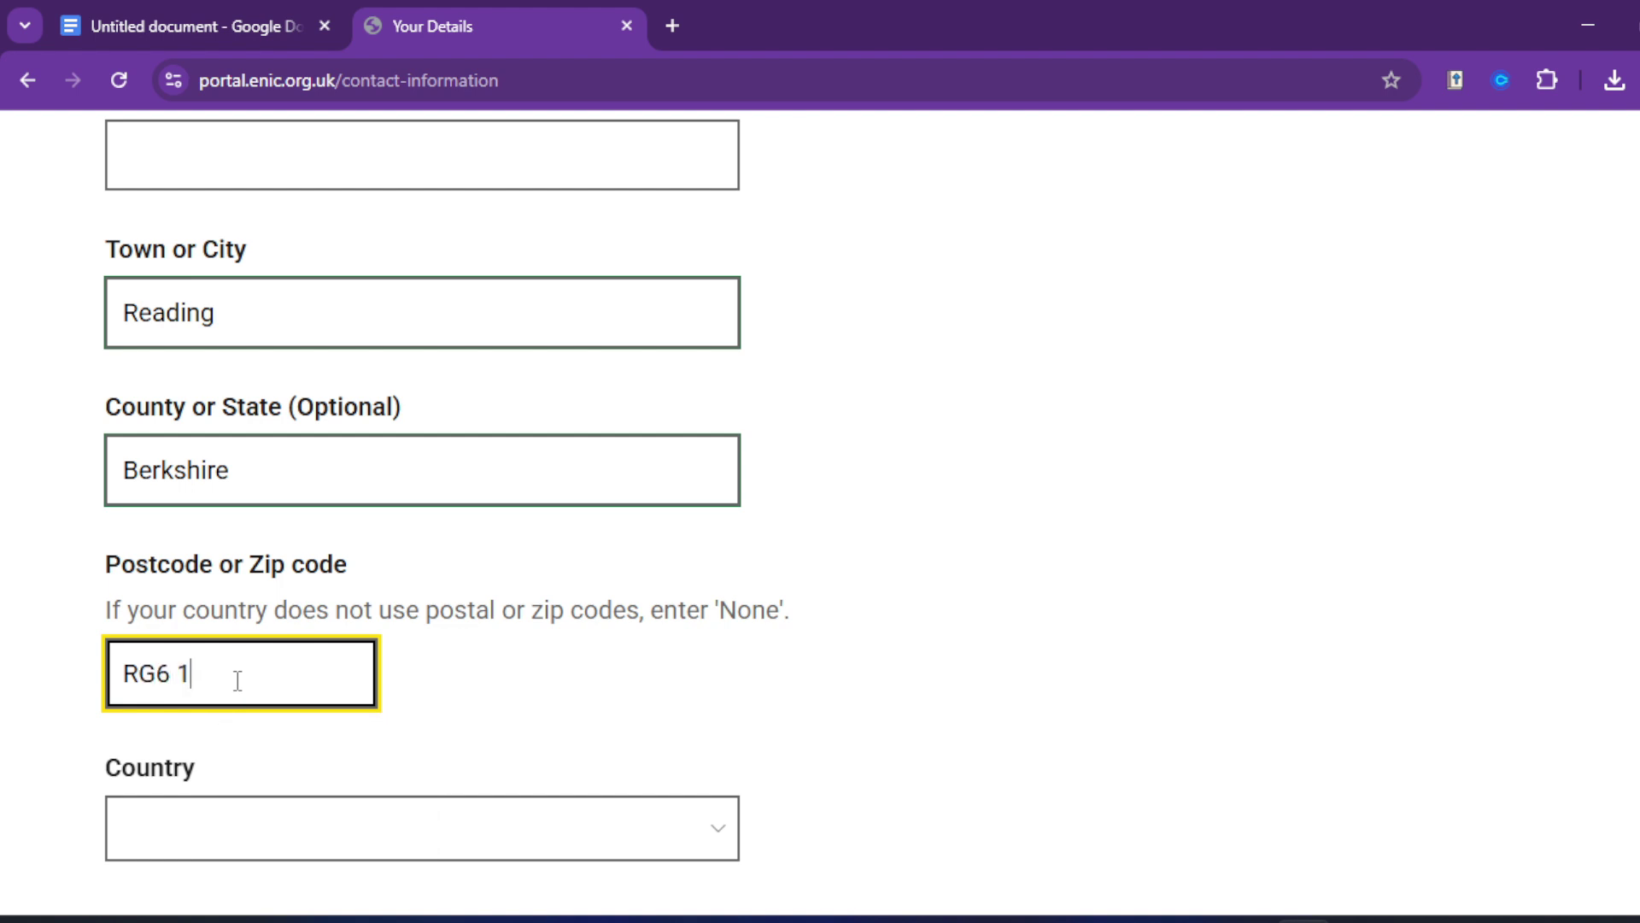
scroll(256, 680, "down", 2)
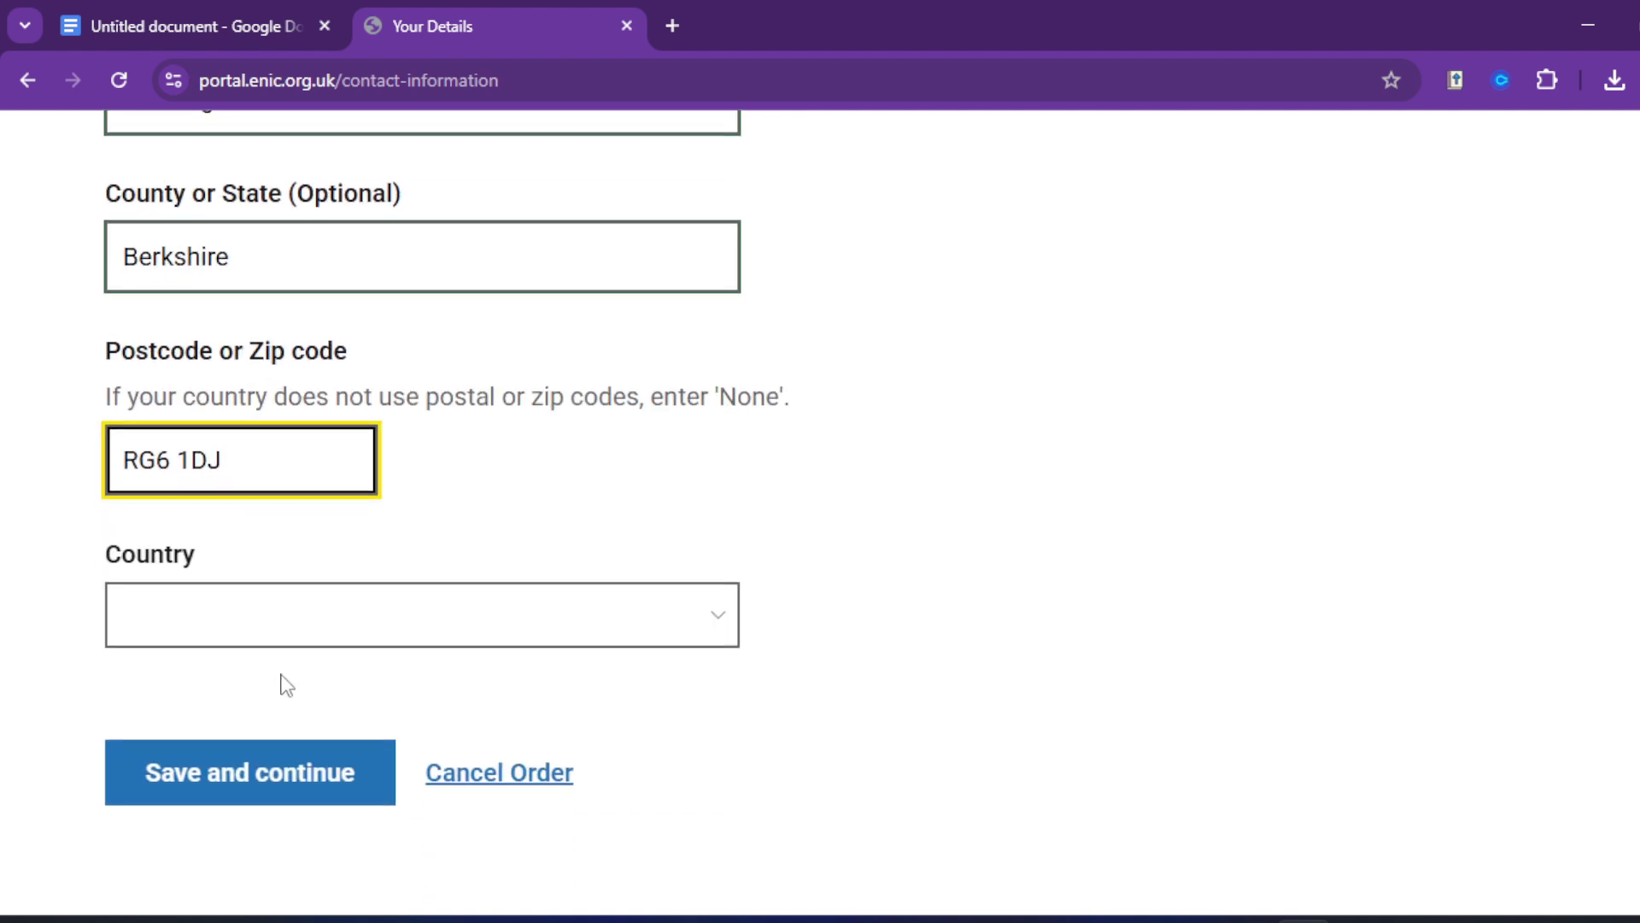
left_click(334, 614)
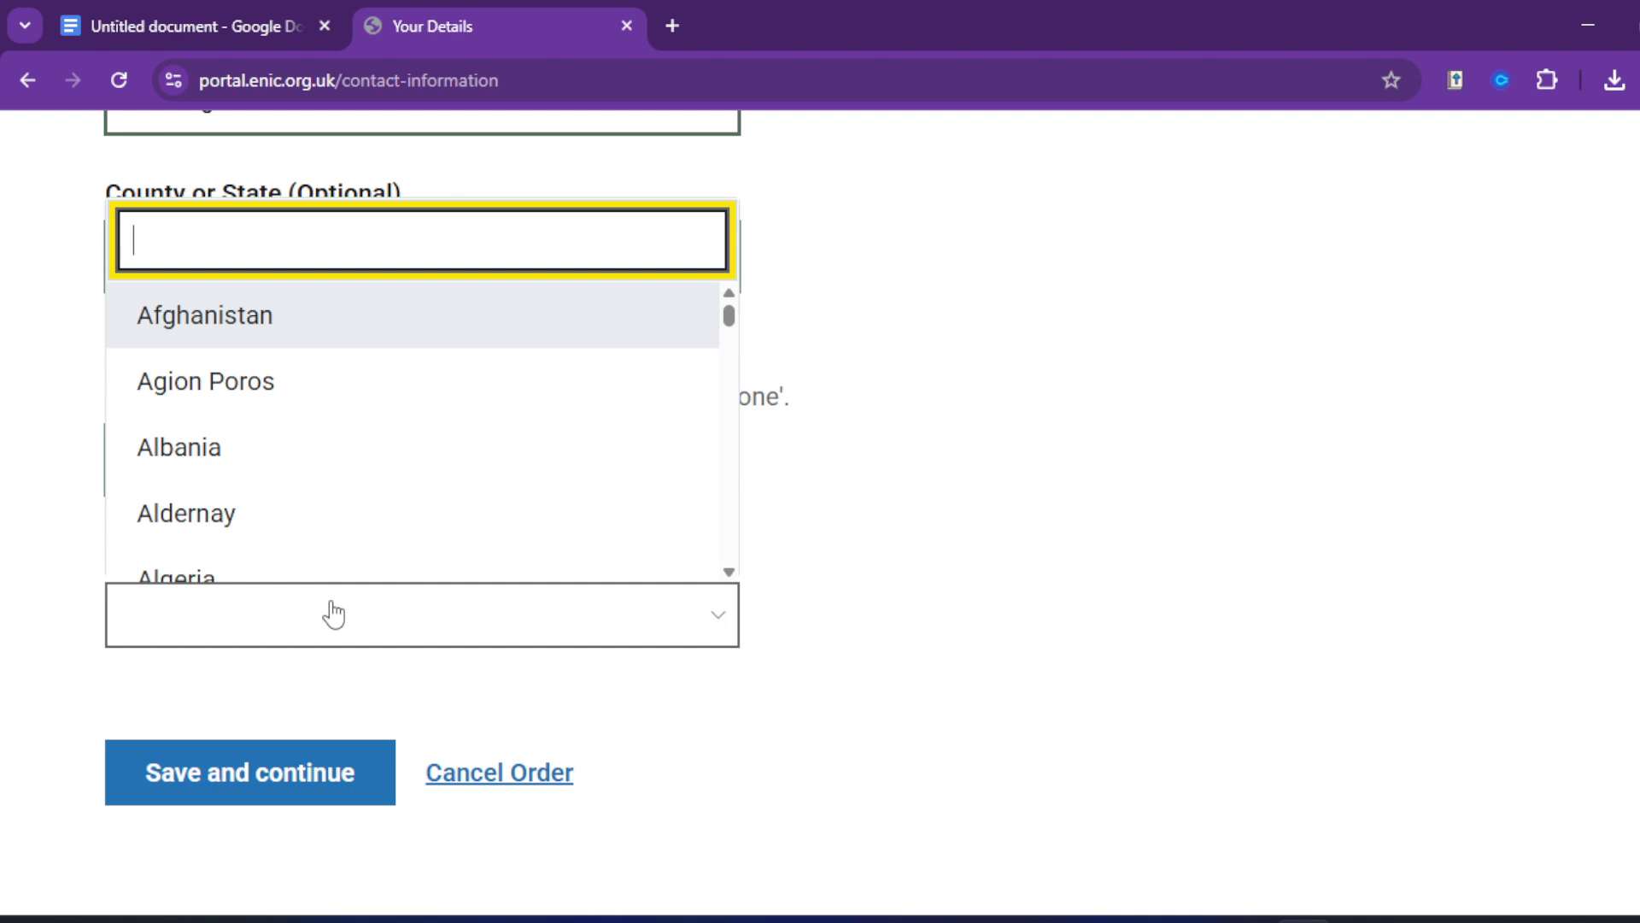
type("UNI")
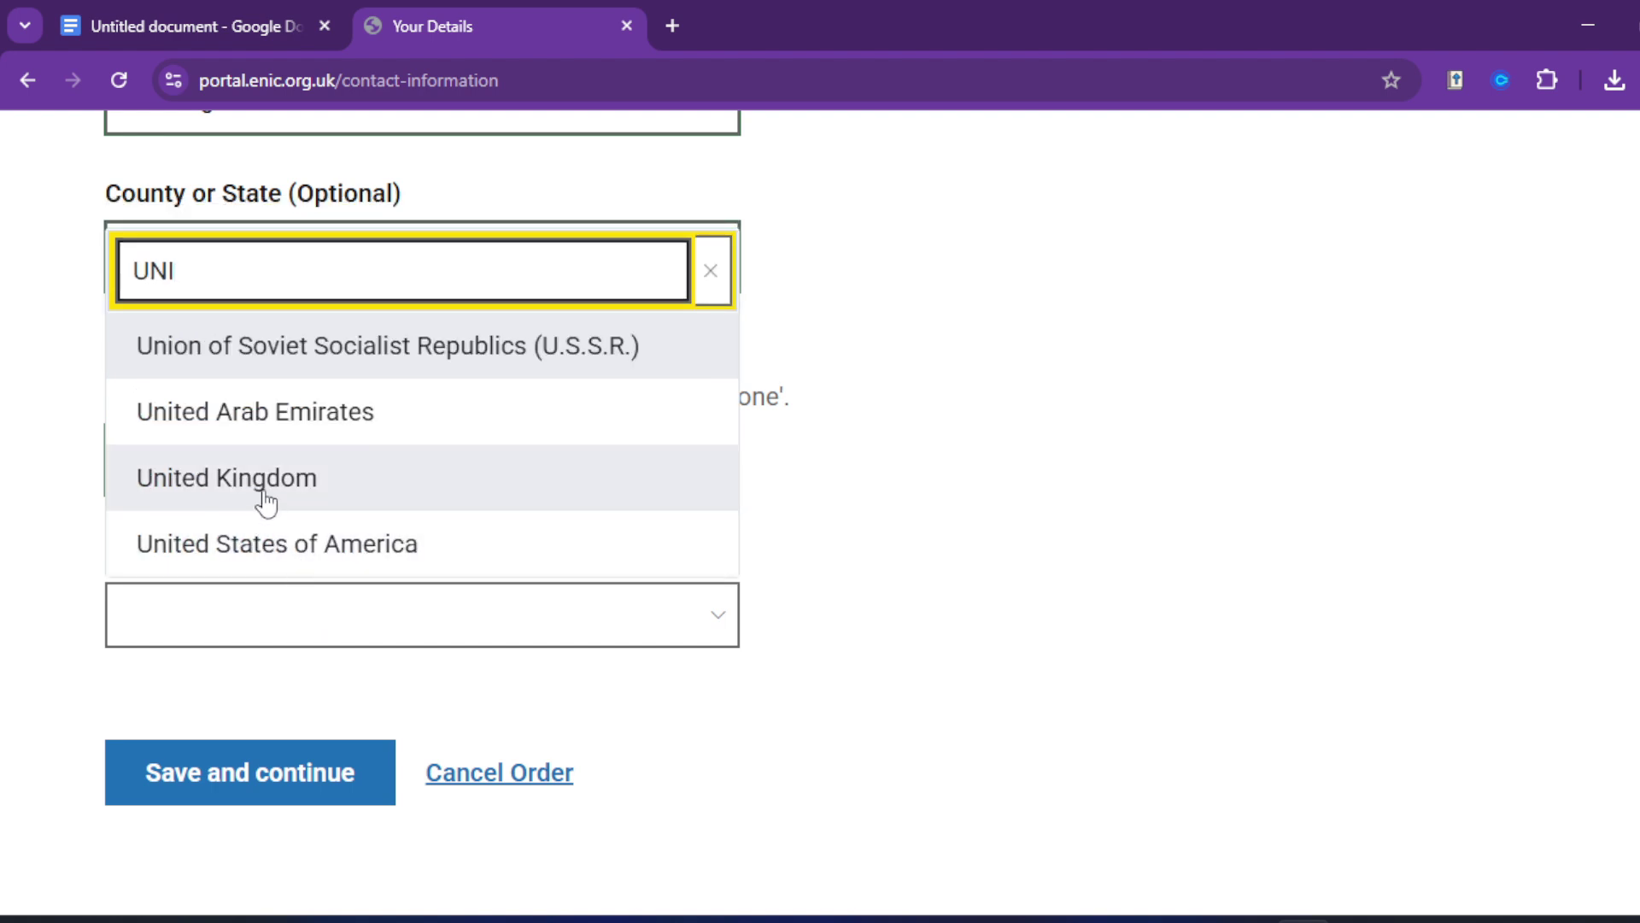
left_click(271, 476)
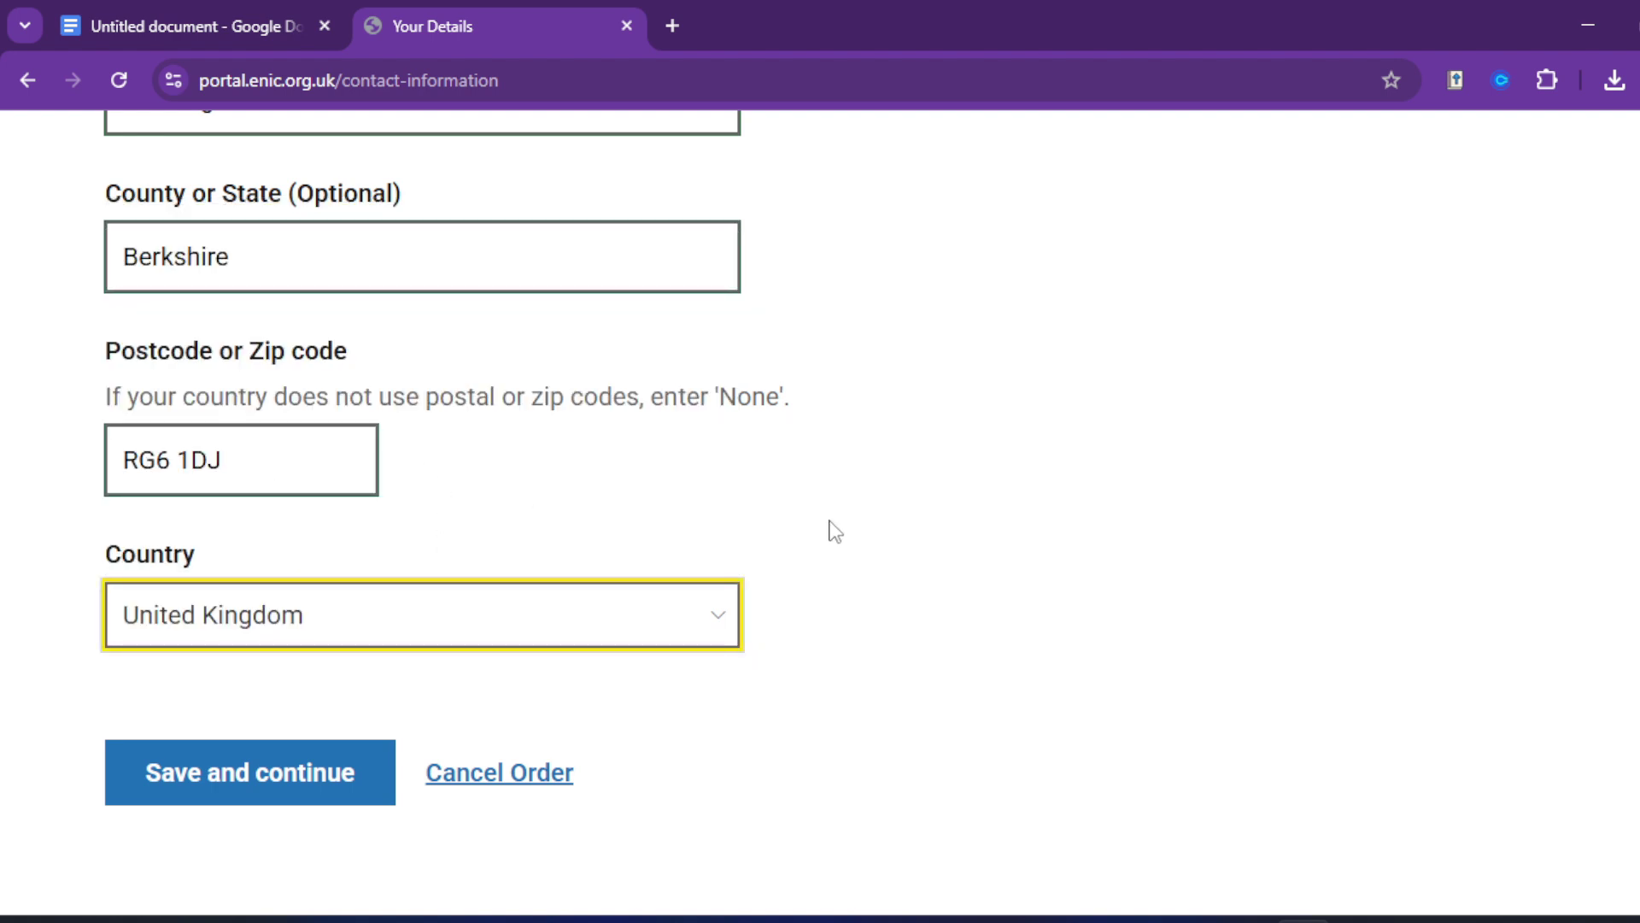
Step: Review the contact details form and save it
scroll(828, 525, "up", 4)
scroll(794, 590, "up", 4)
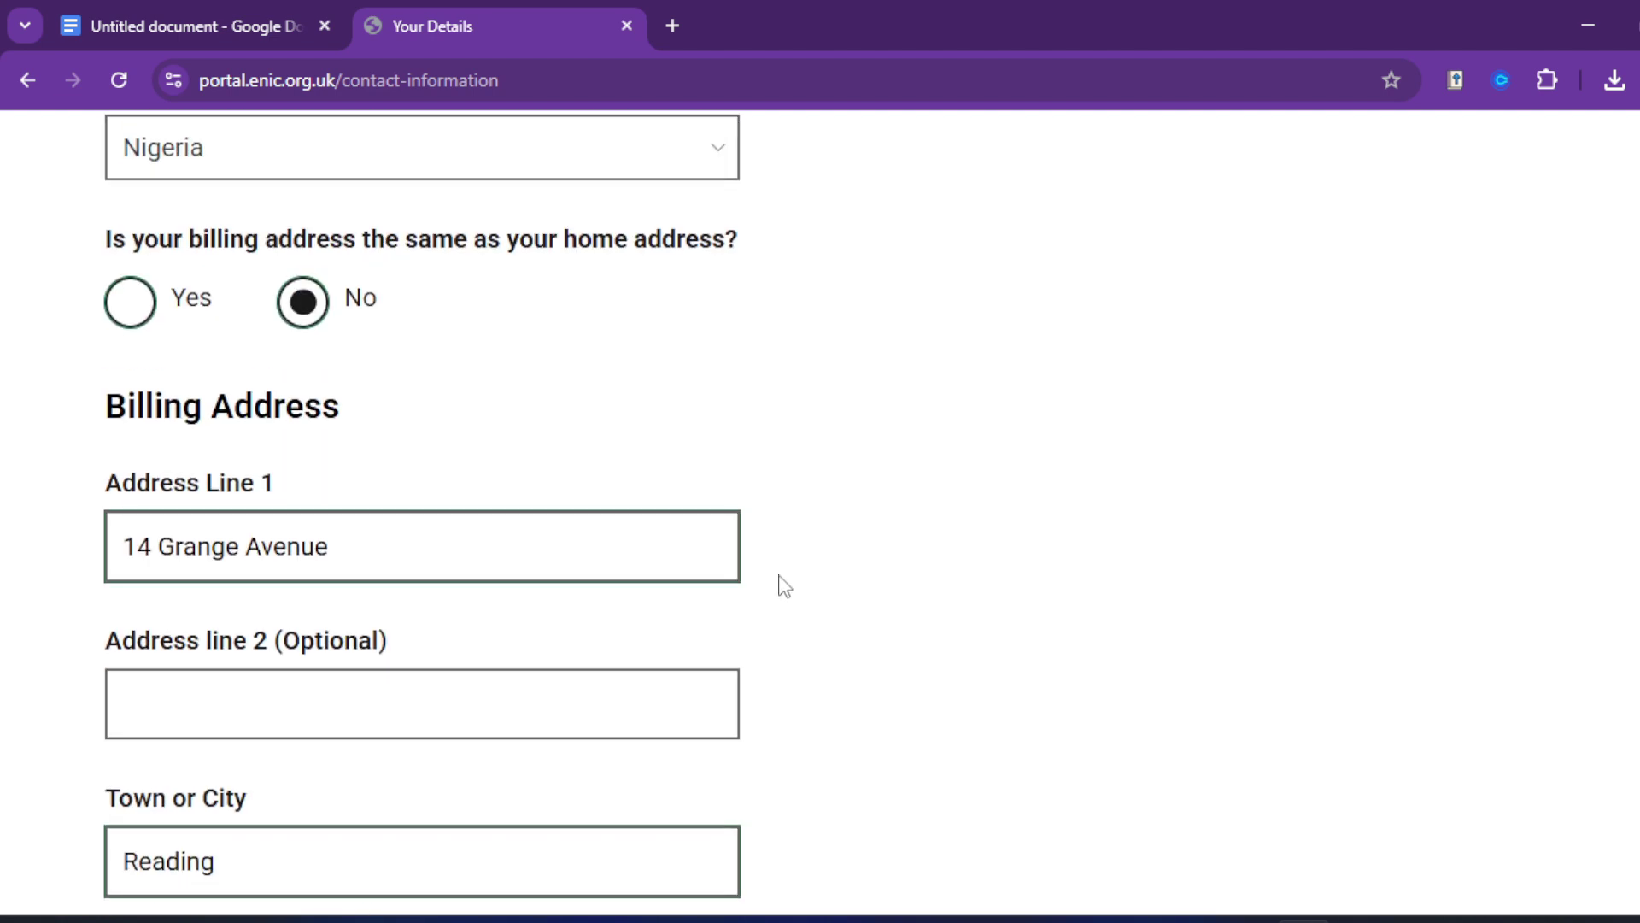
scroll(769, 555, "up", 7)
scroll(803, 525, "up", 4)
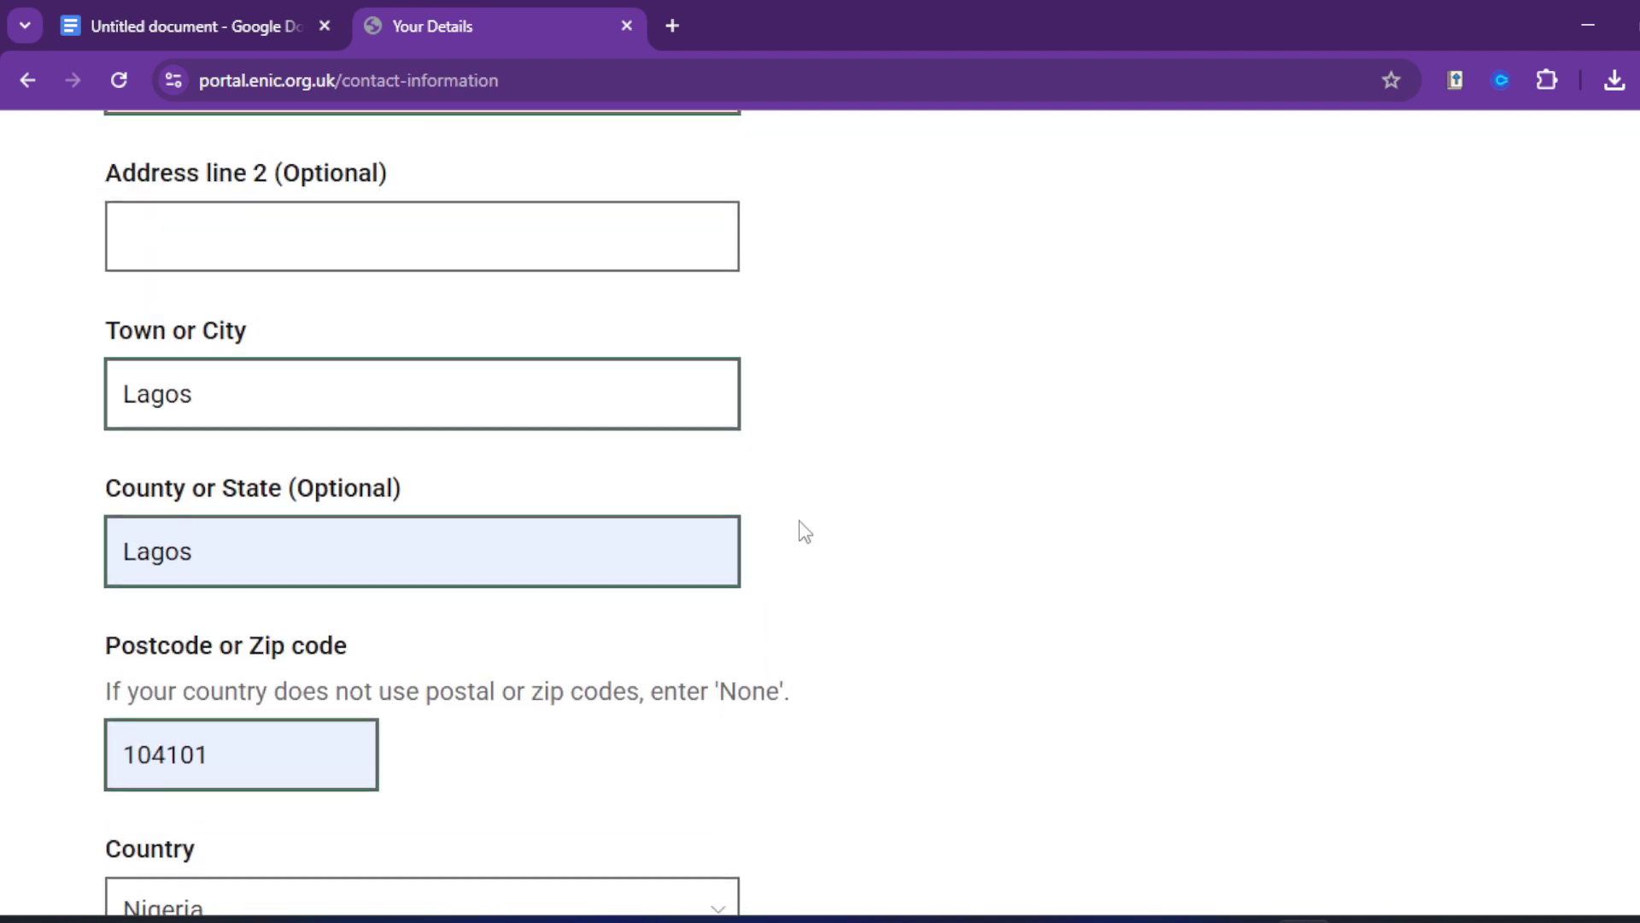
scroll(760, 470, "down", 4)
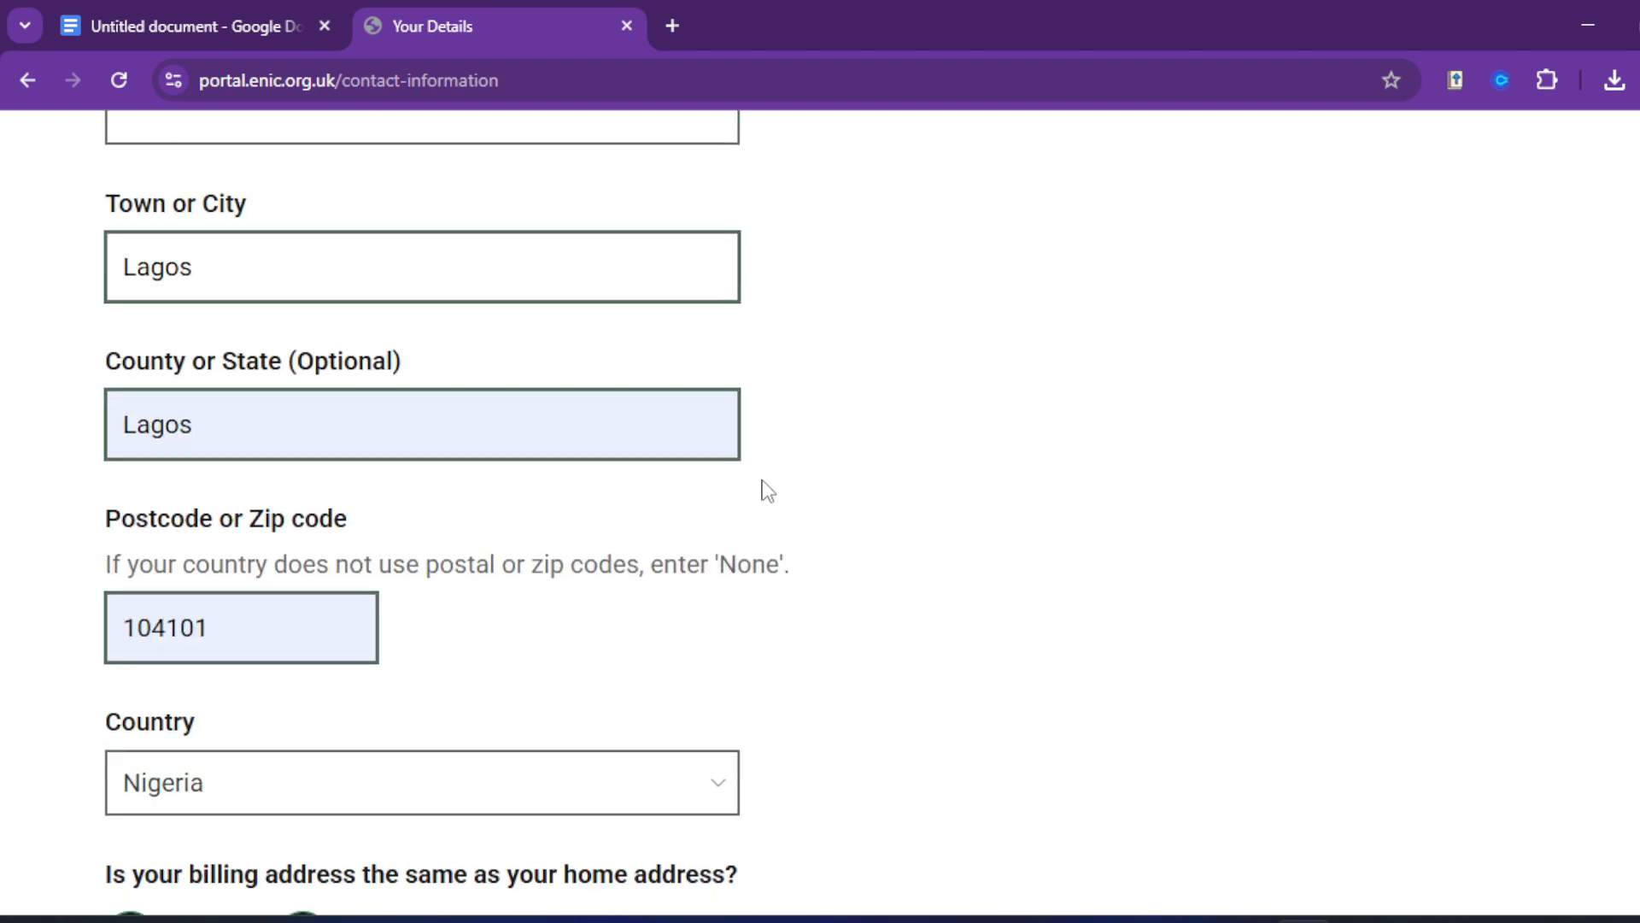
scroll(763, 481, "up", 3)
scroll(799, 487, "down", 3)
scroll(799, 511, "down", 15)
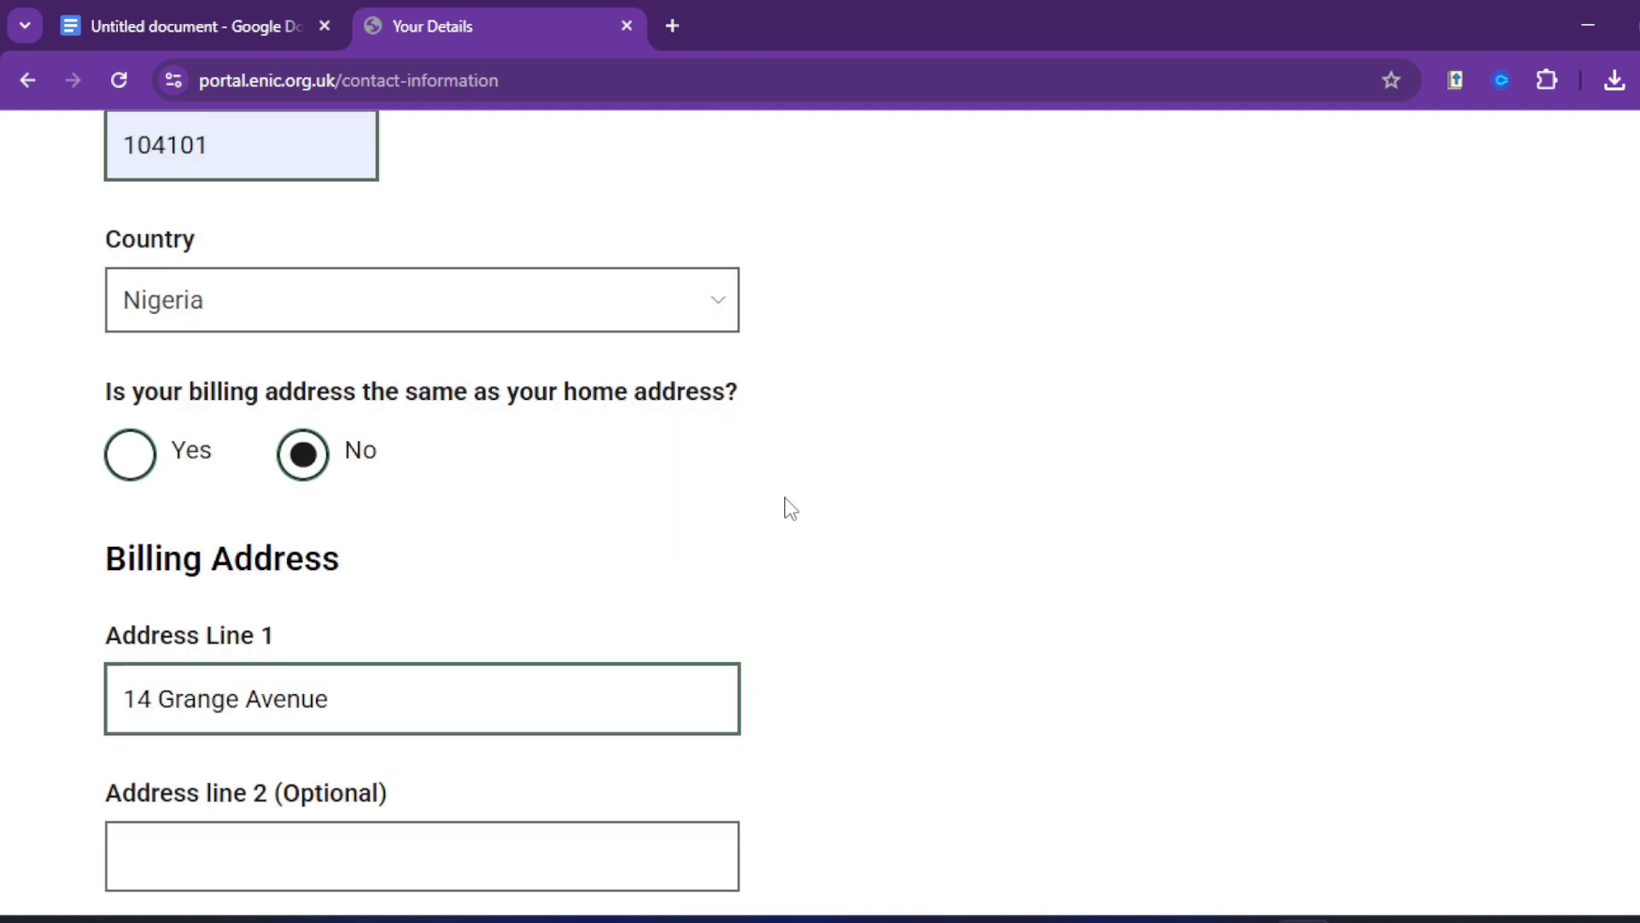
scroll(407, 586, "down", 2)
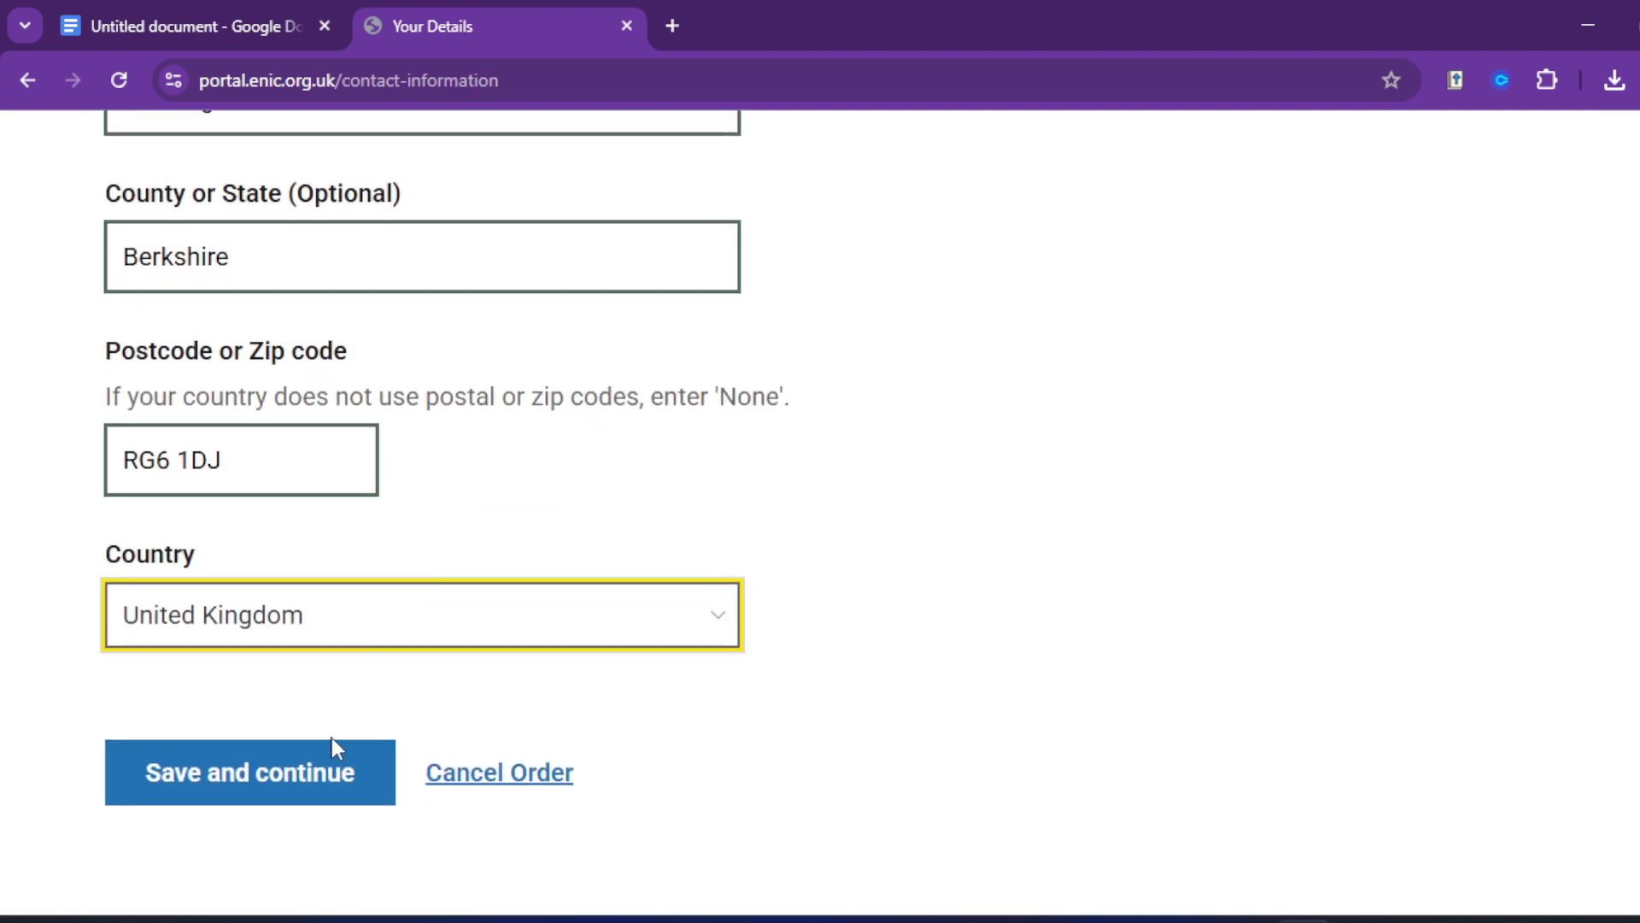
left_click(274, 784)
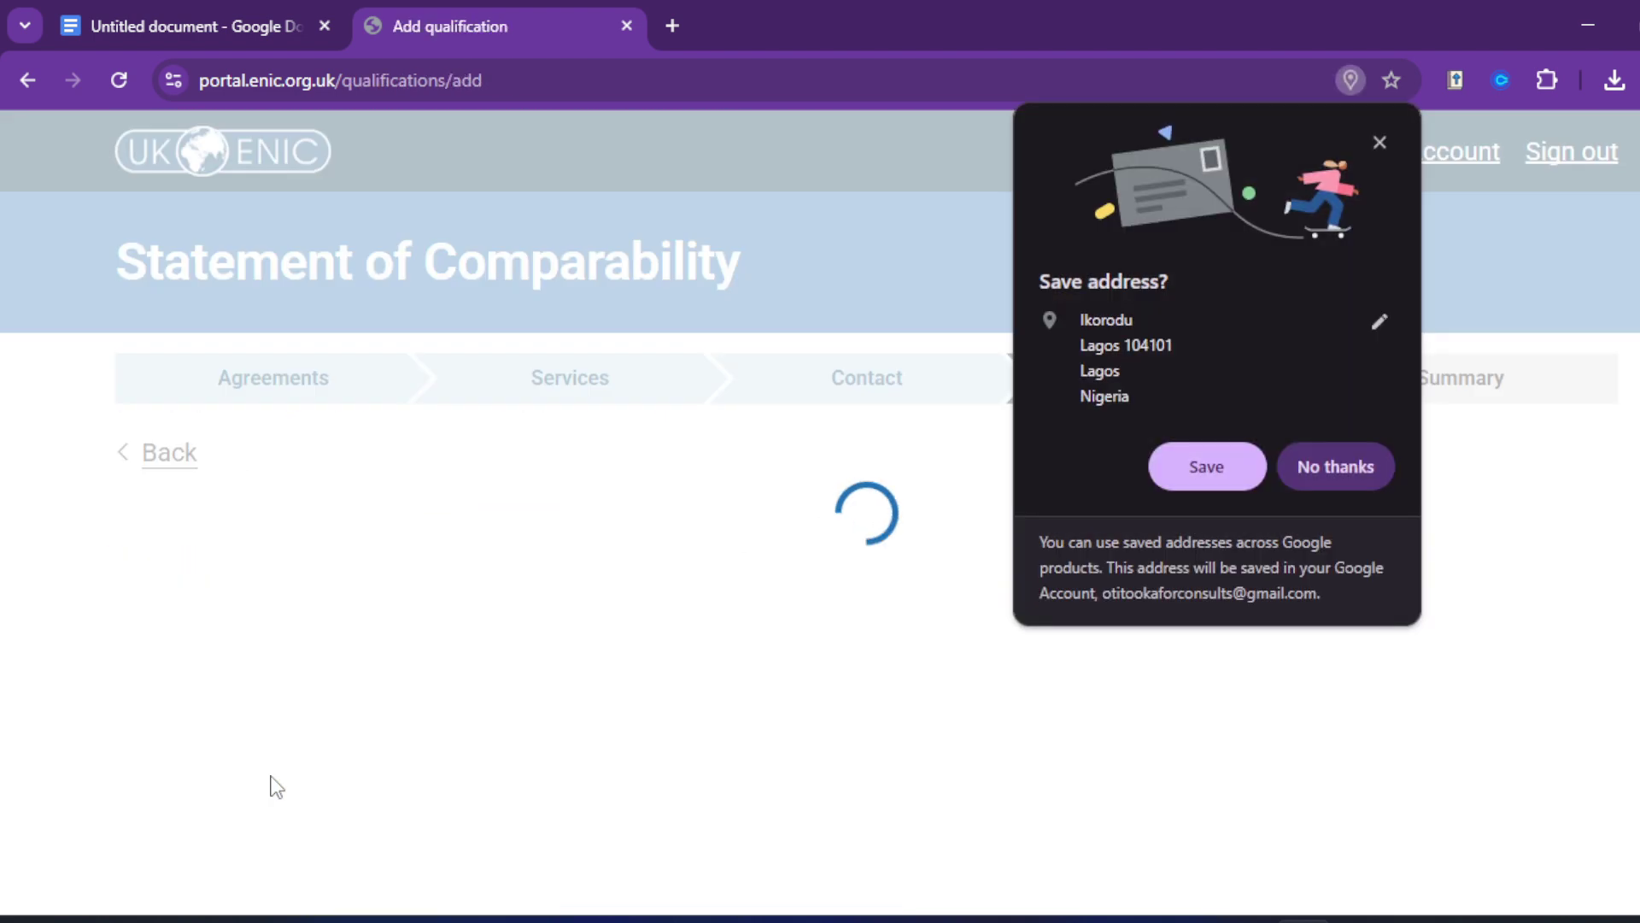
Step: Dismiss the browser's save-address offer and enter WAEC as the qualification name
left_click(1379, 141)
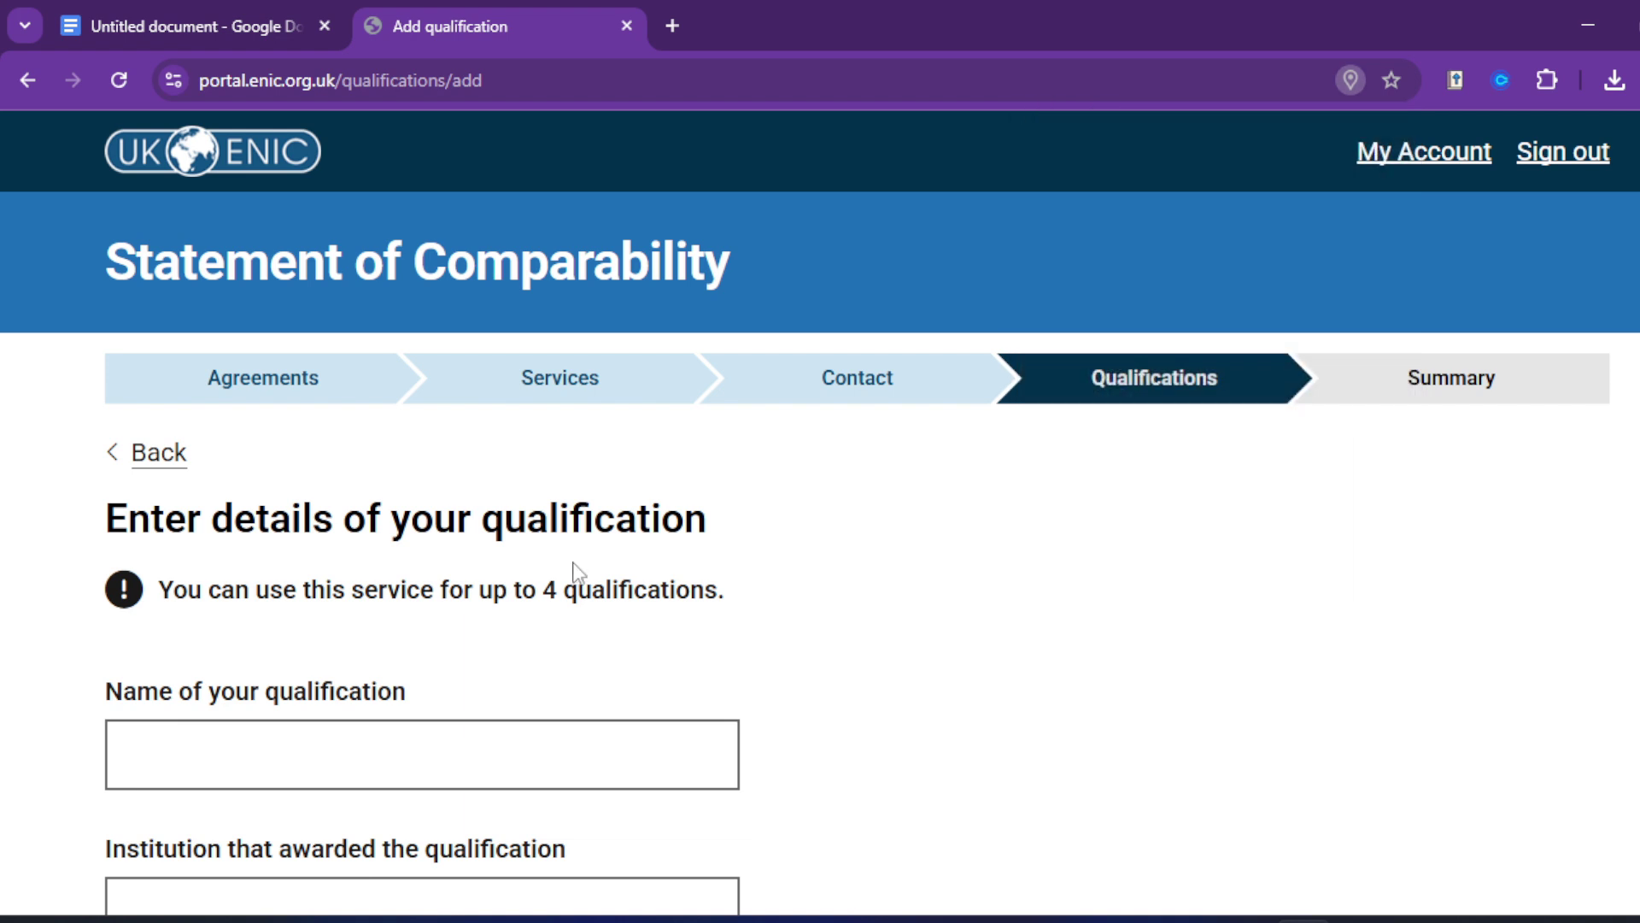
scroll(545, 627, "down", 2)
scroll(359, 603, "down", 2)
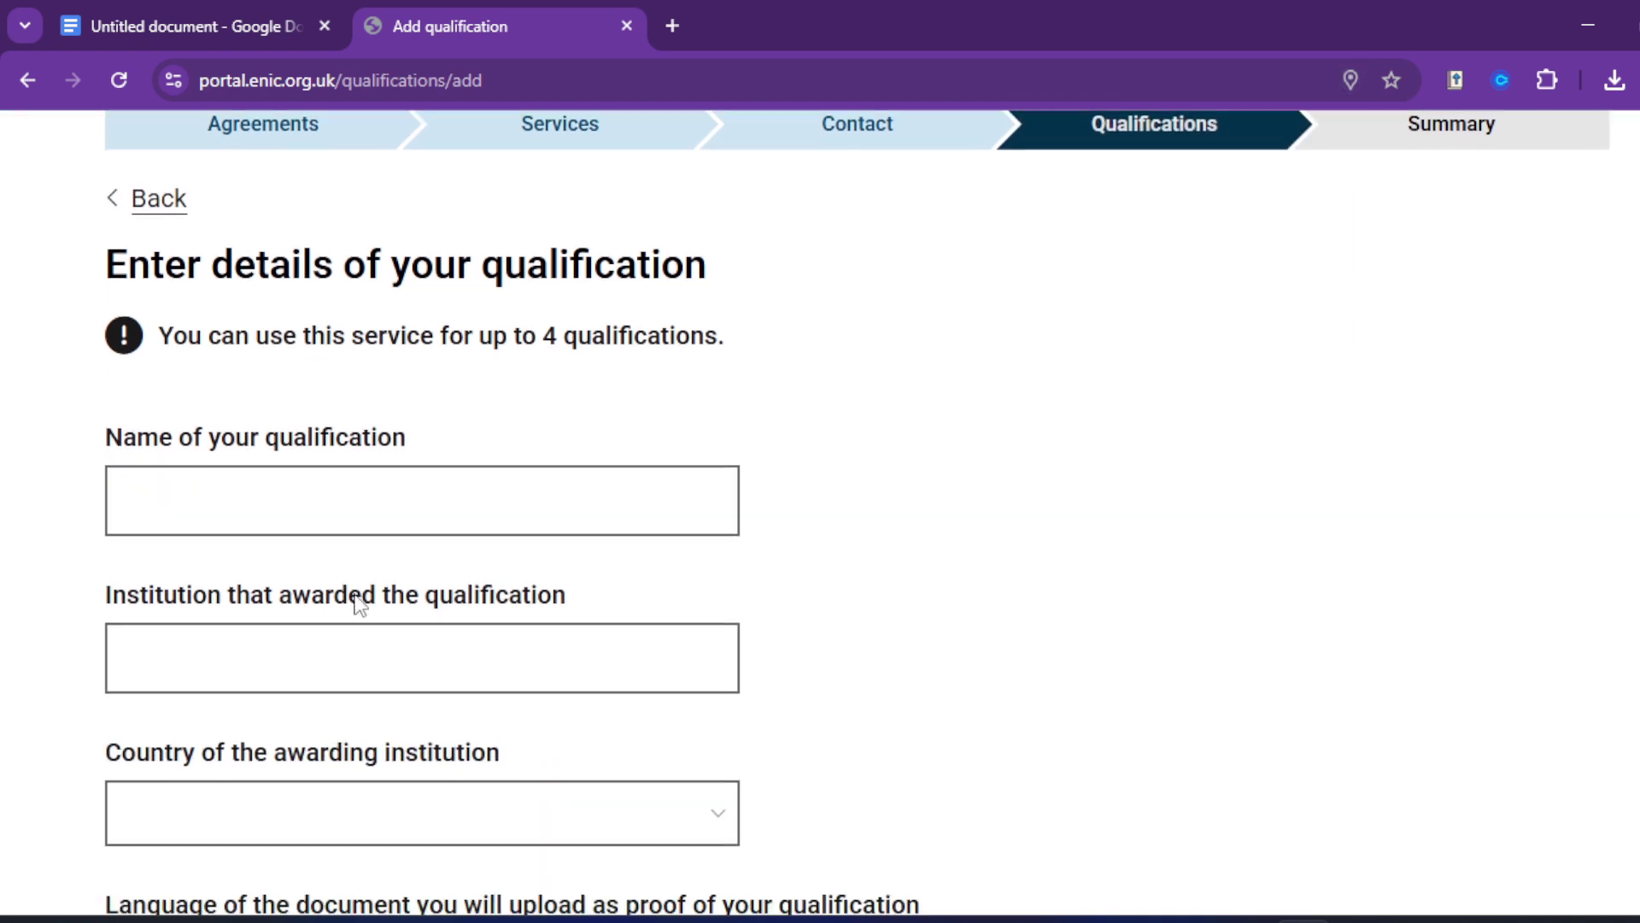
left_click(345, 499)
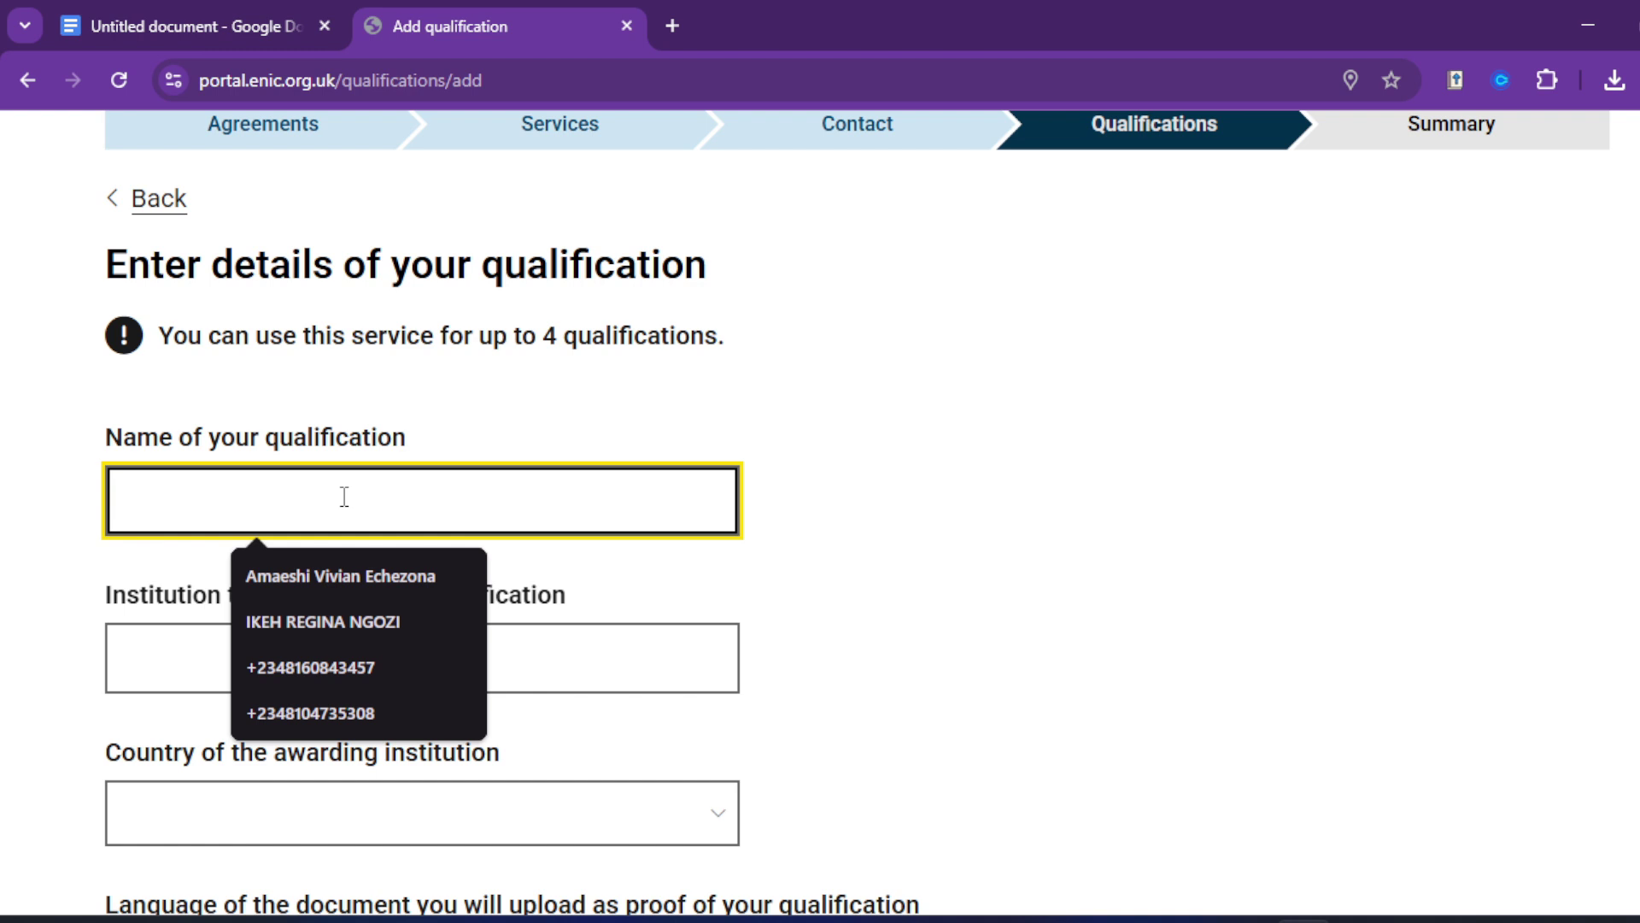
type("WA")
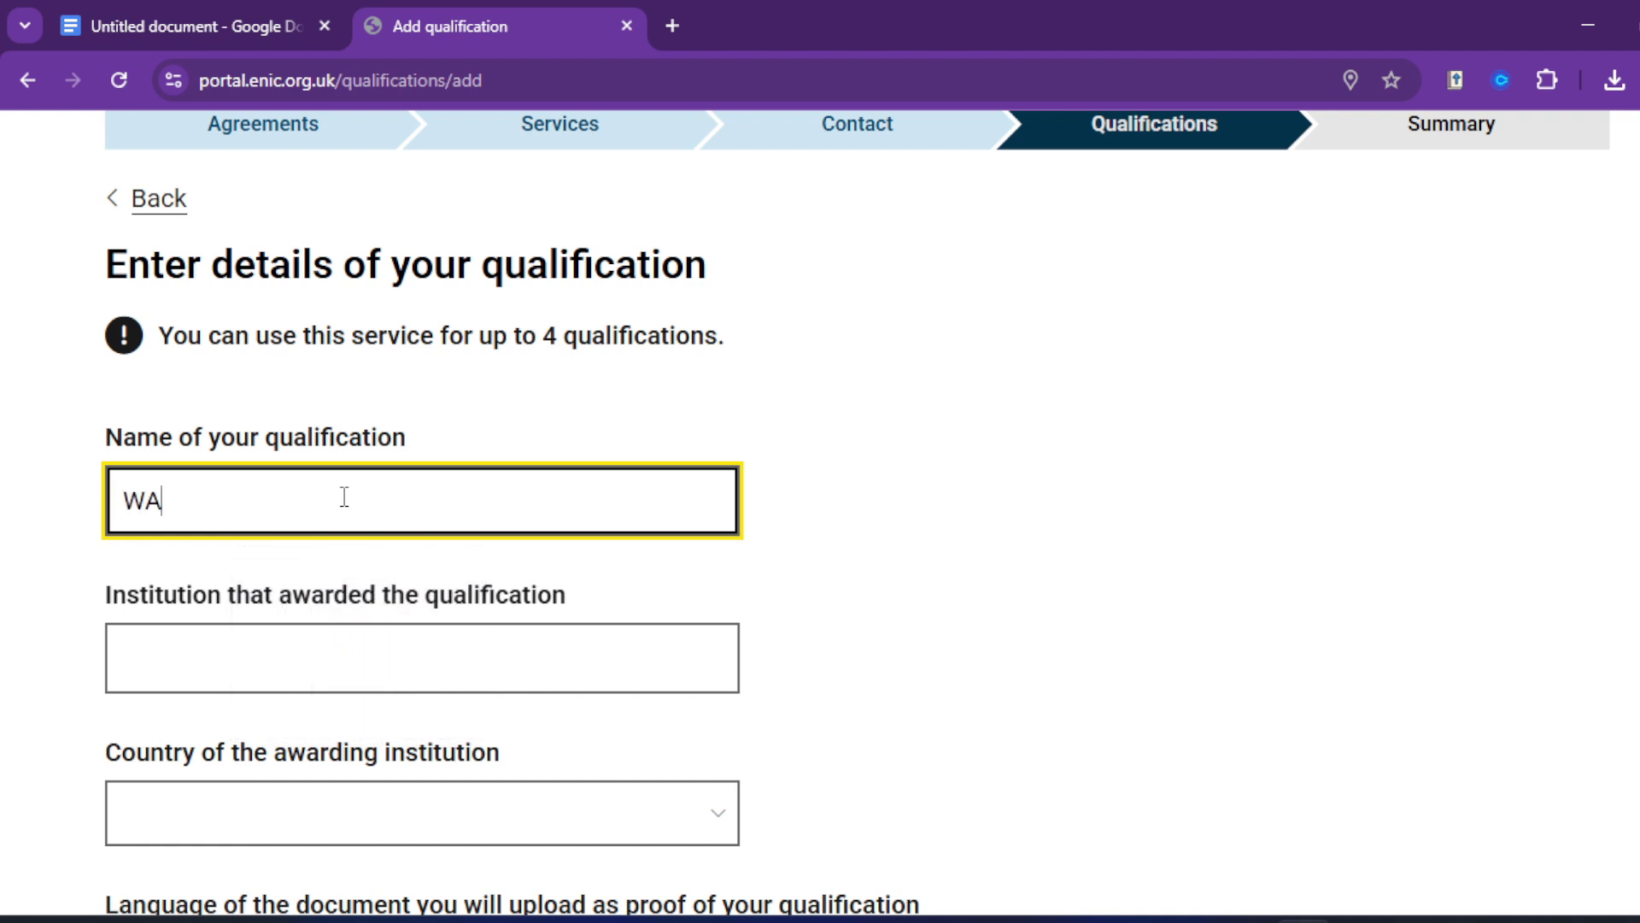
type("EC")
Step: Copy 'The West African Examinations Council' from the notes document for the institution field
scroll(454, 458, "down", 3)
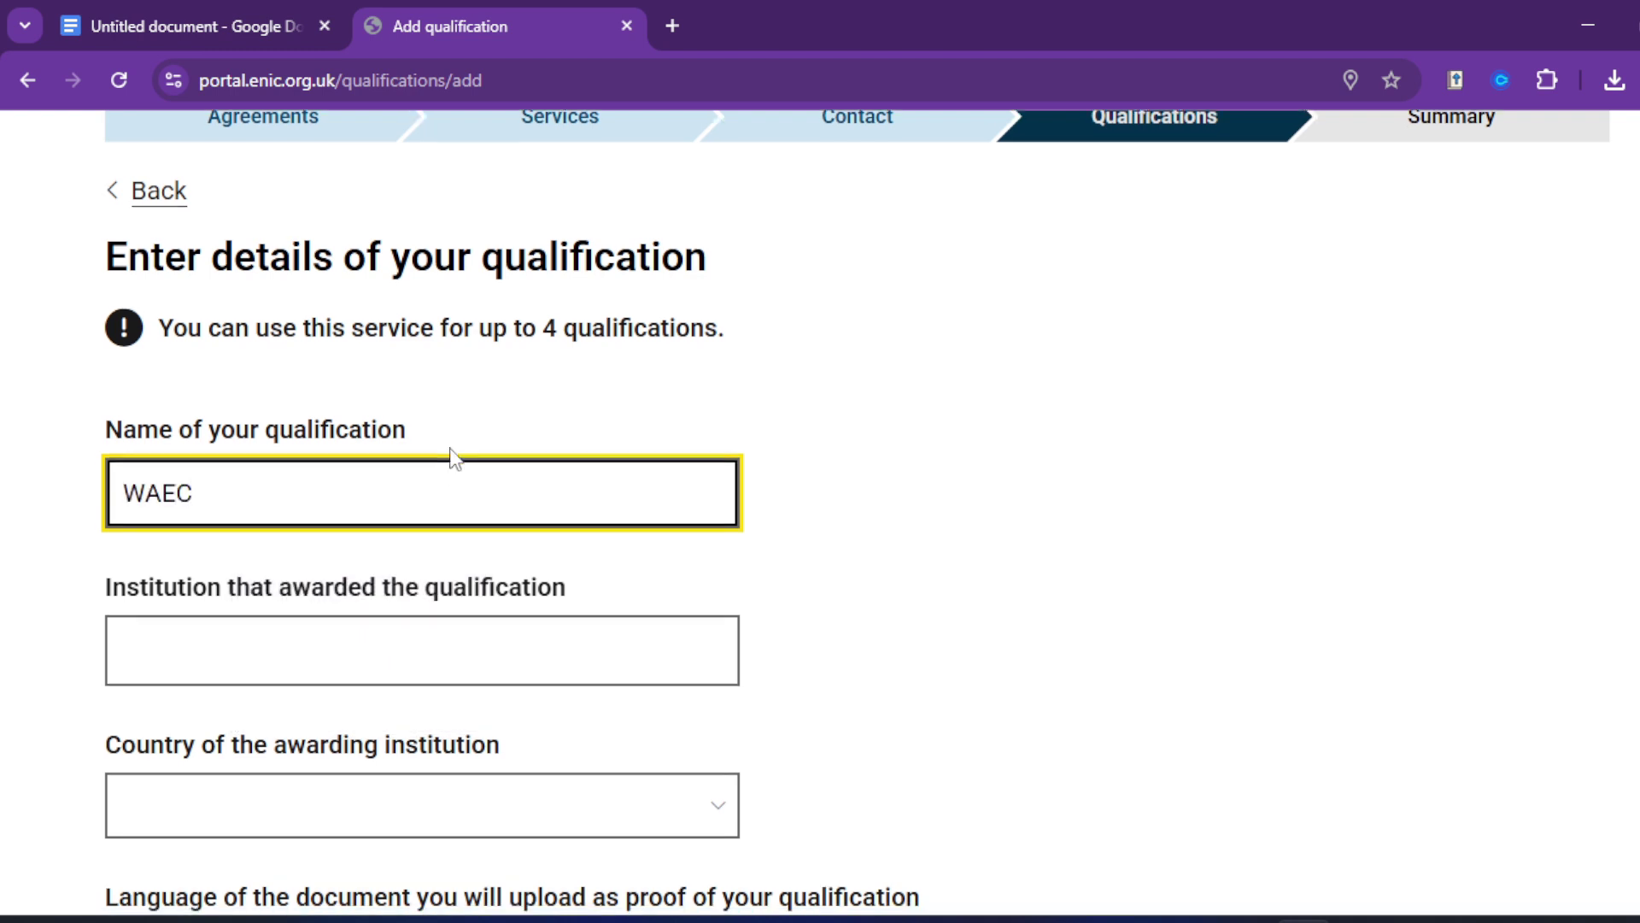
left_click(438, 406)
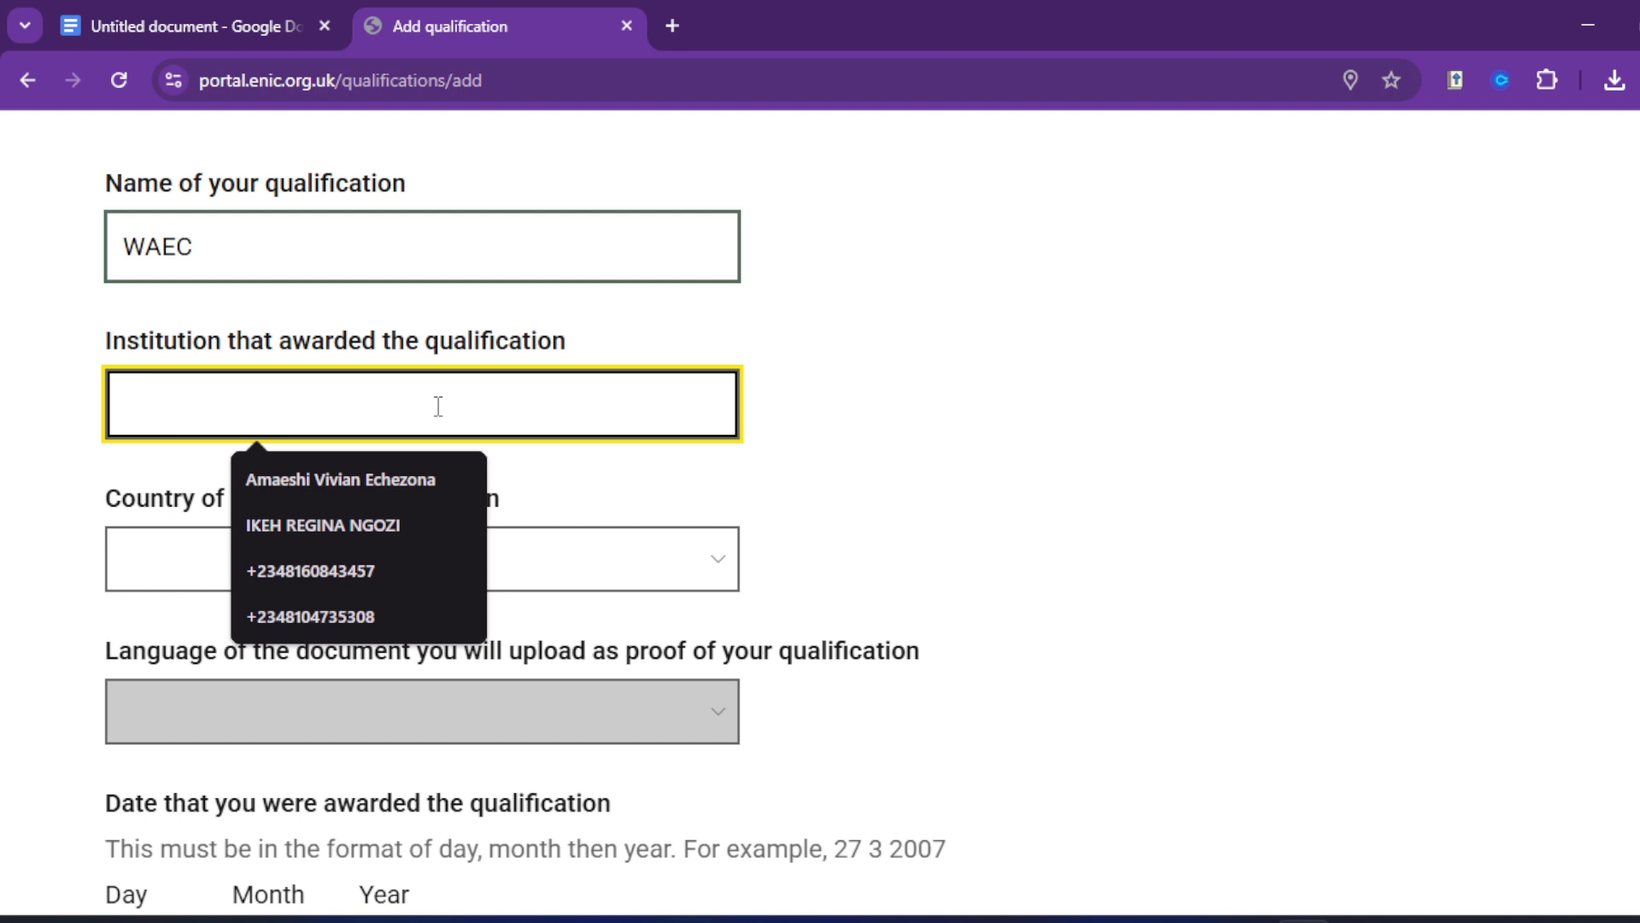
scroll(438, 407, "up", 3)
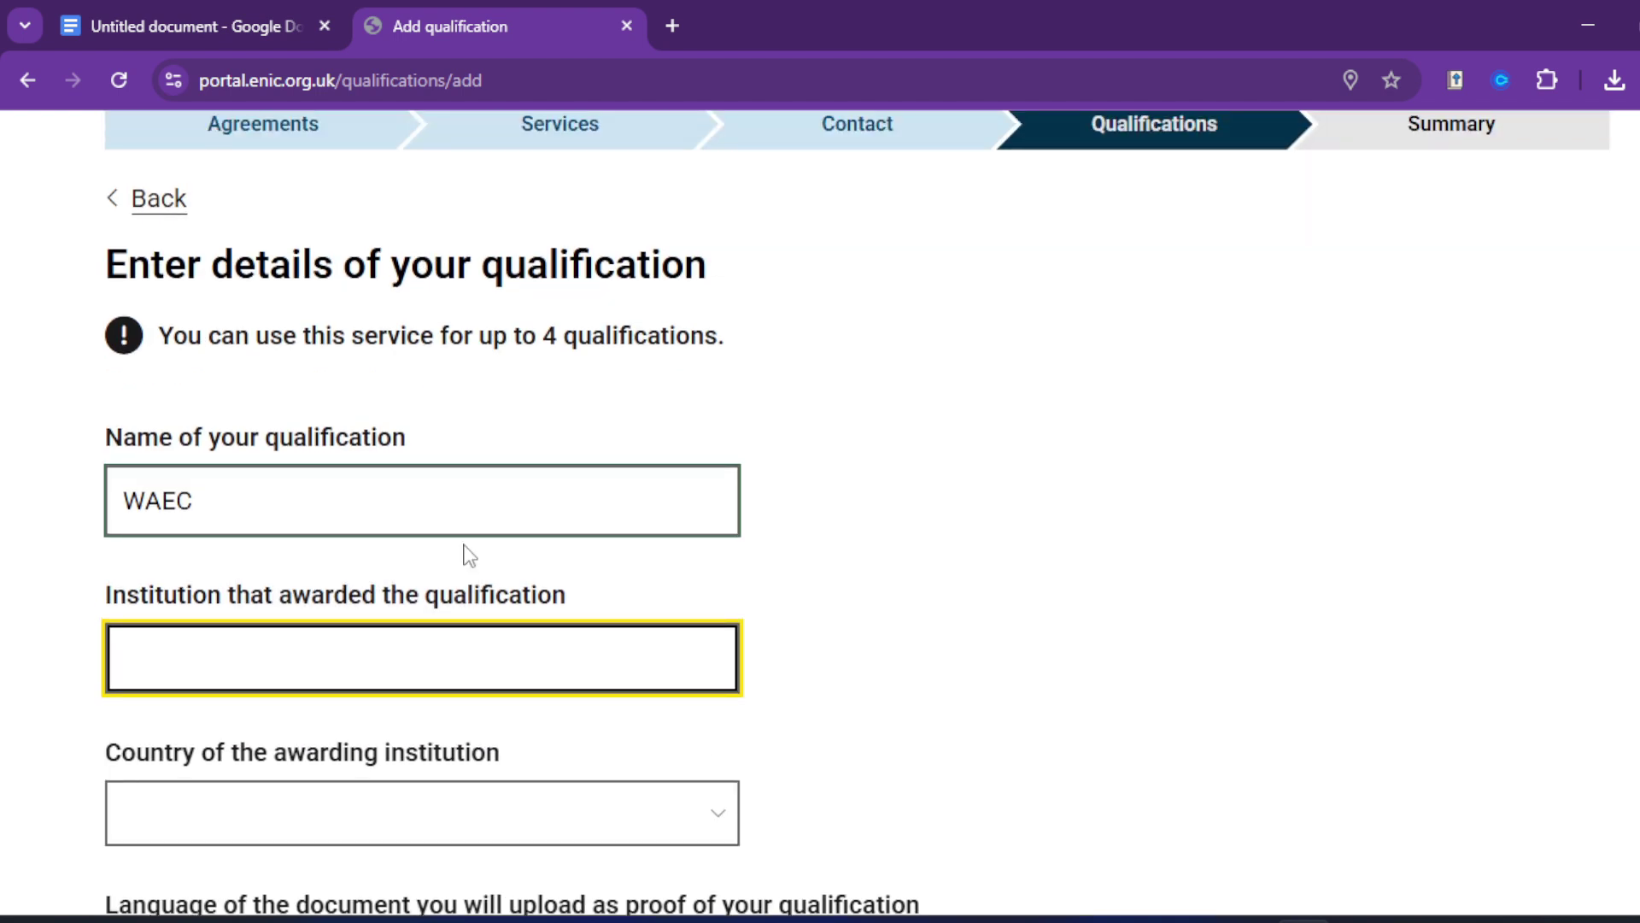
scroll(466, 553, "down", 2)
left_click(428, 523)
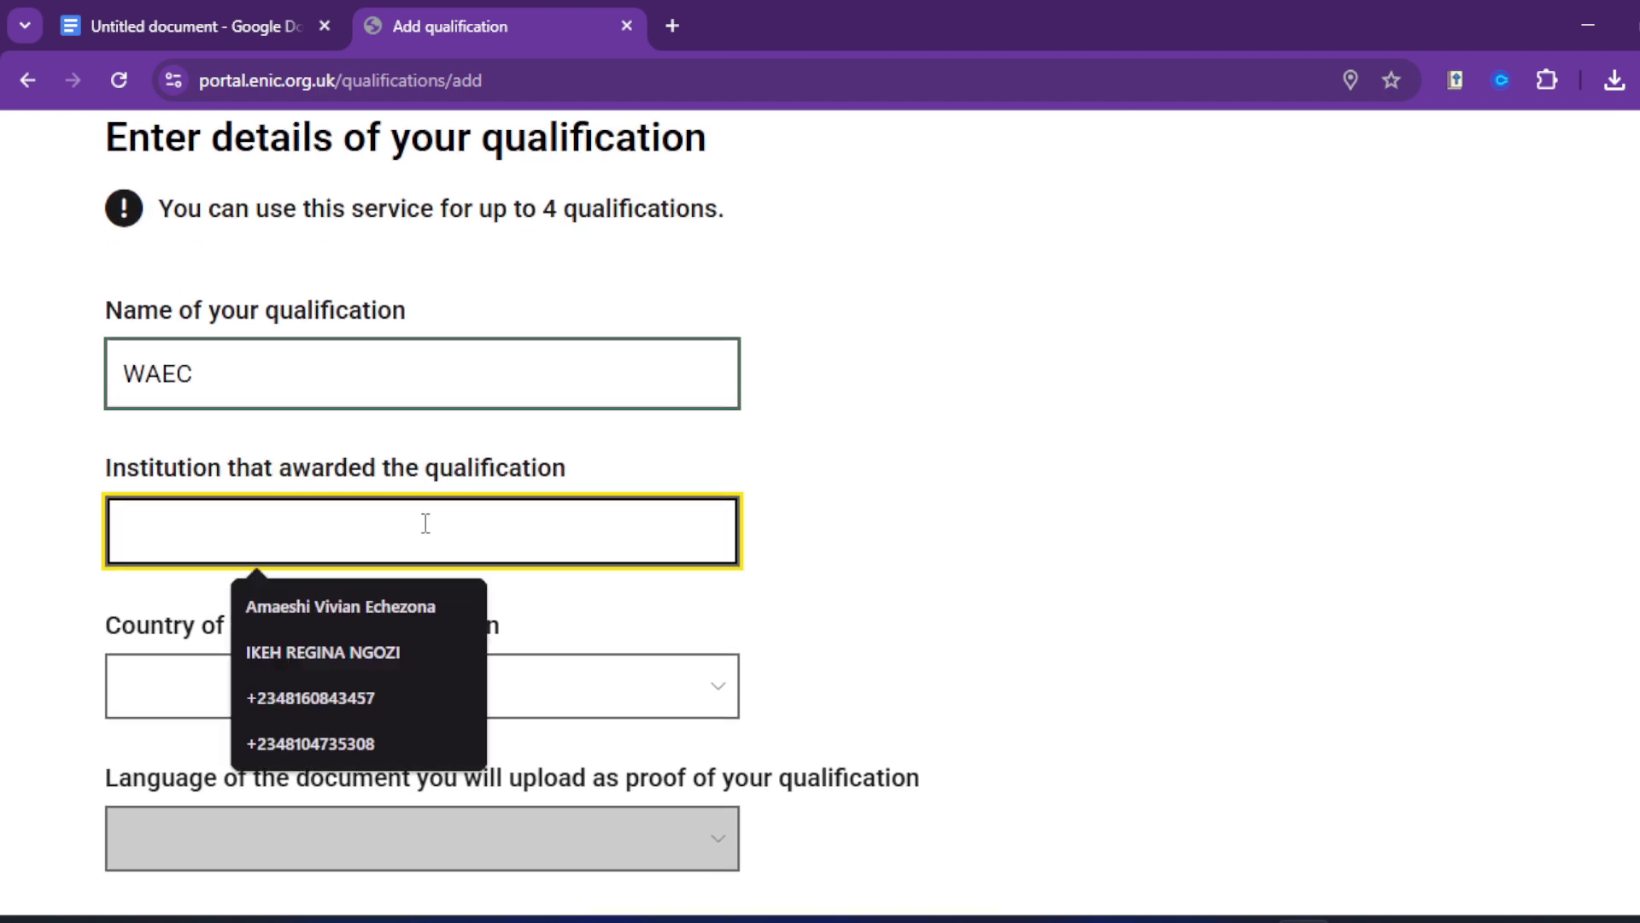
type("T")
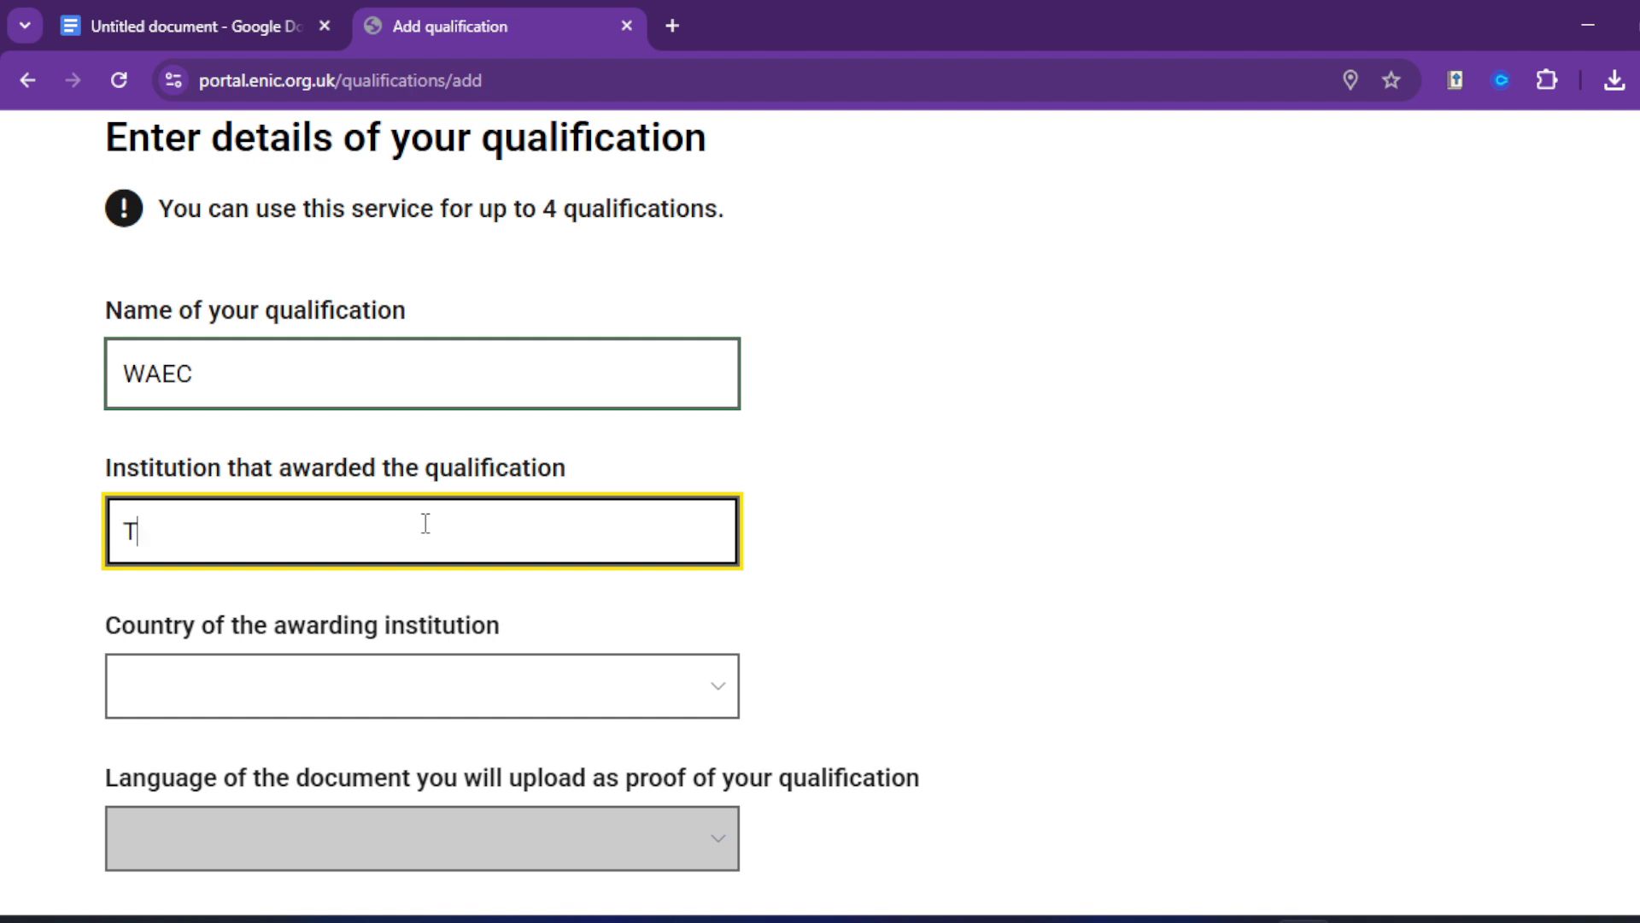
type("HEhe W")
key("BackSpace")
key("BackSpace")
key("BackSpace")
key("BackSpace")
key("BackSpace")
key("BackSpace")
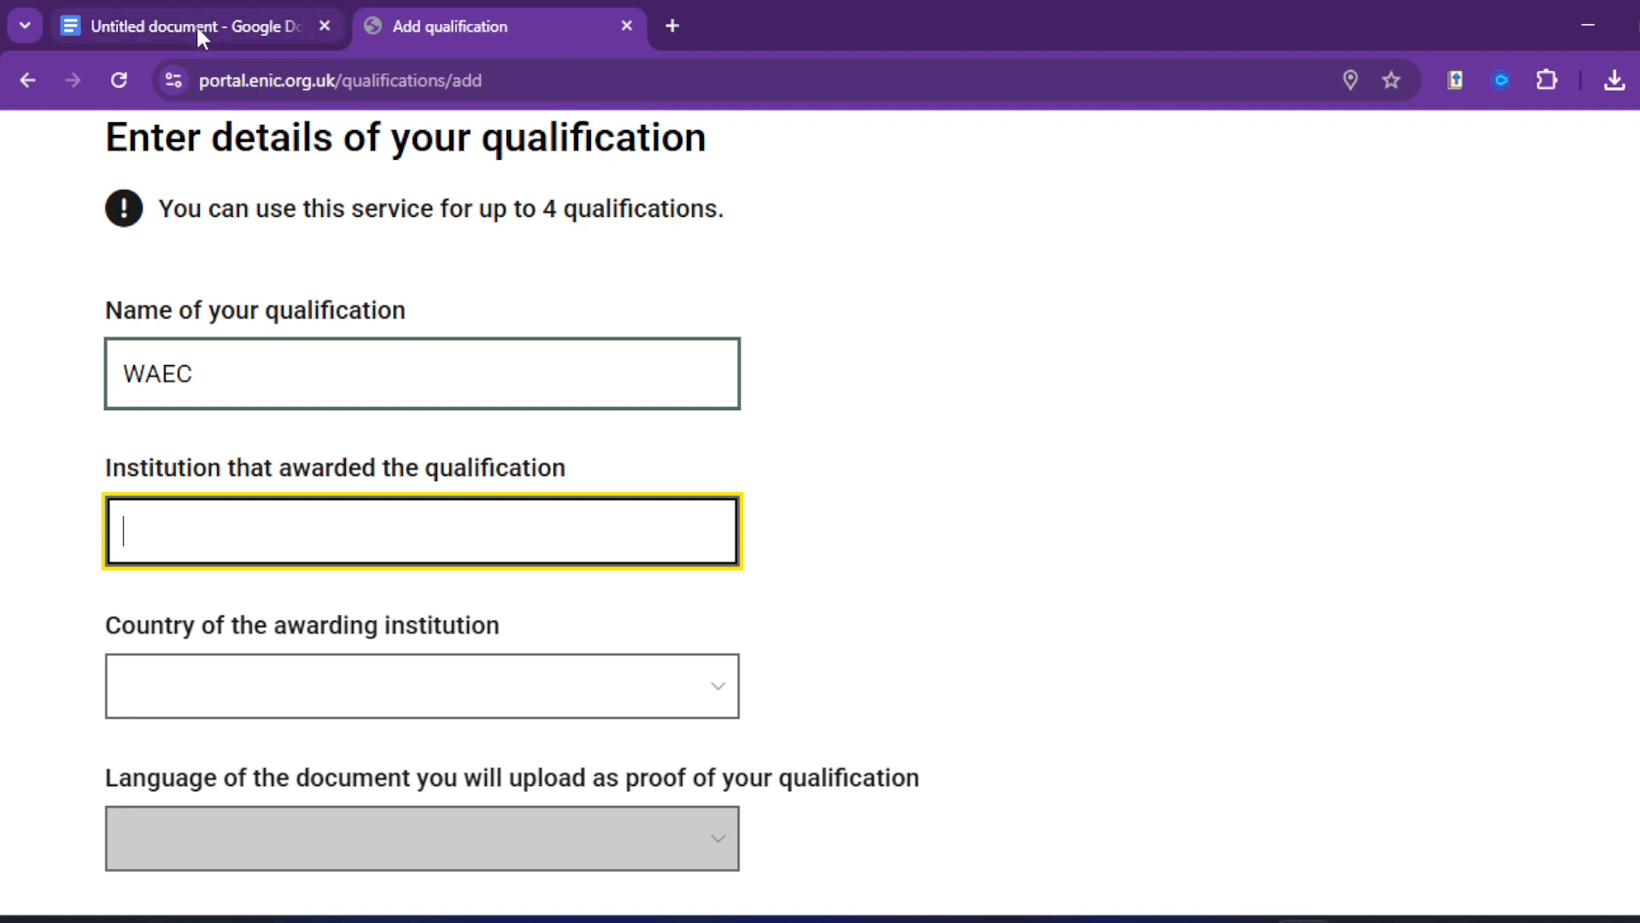
key("ctrl+shift+Tab")
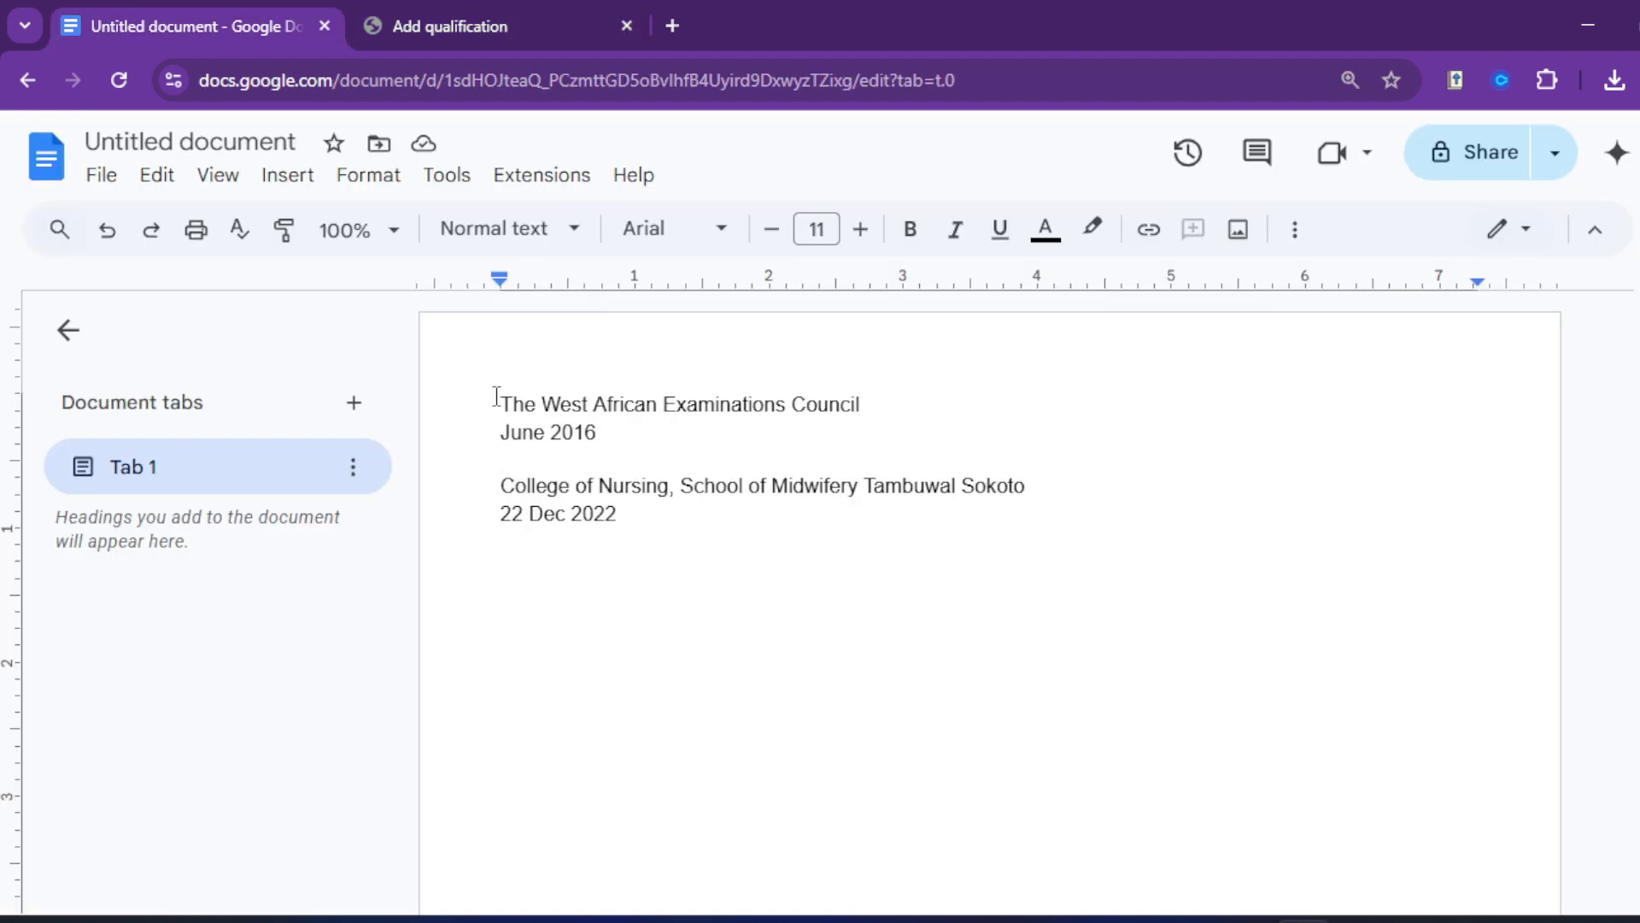
left_click_drag(496, 396, 885, 416)
key("ctrl+c")
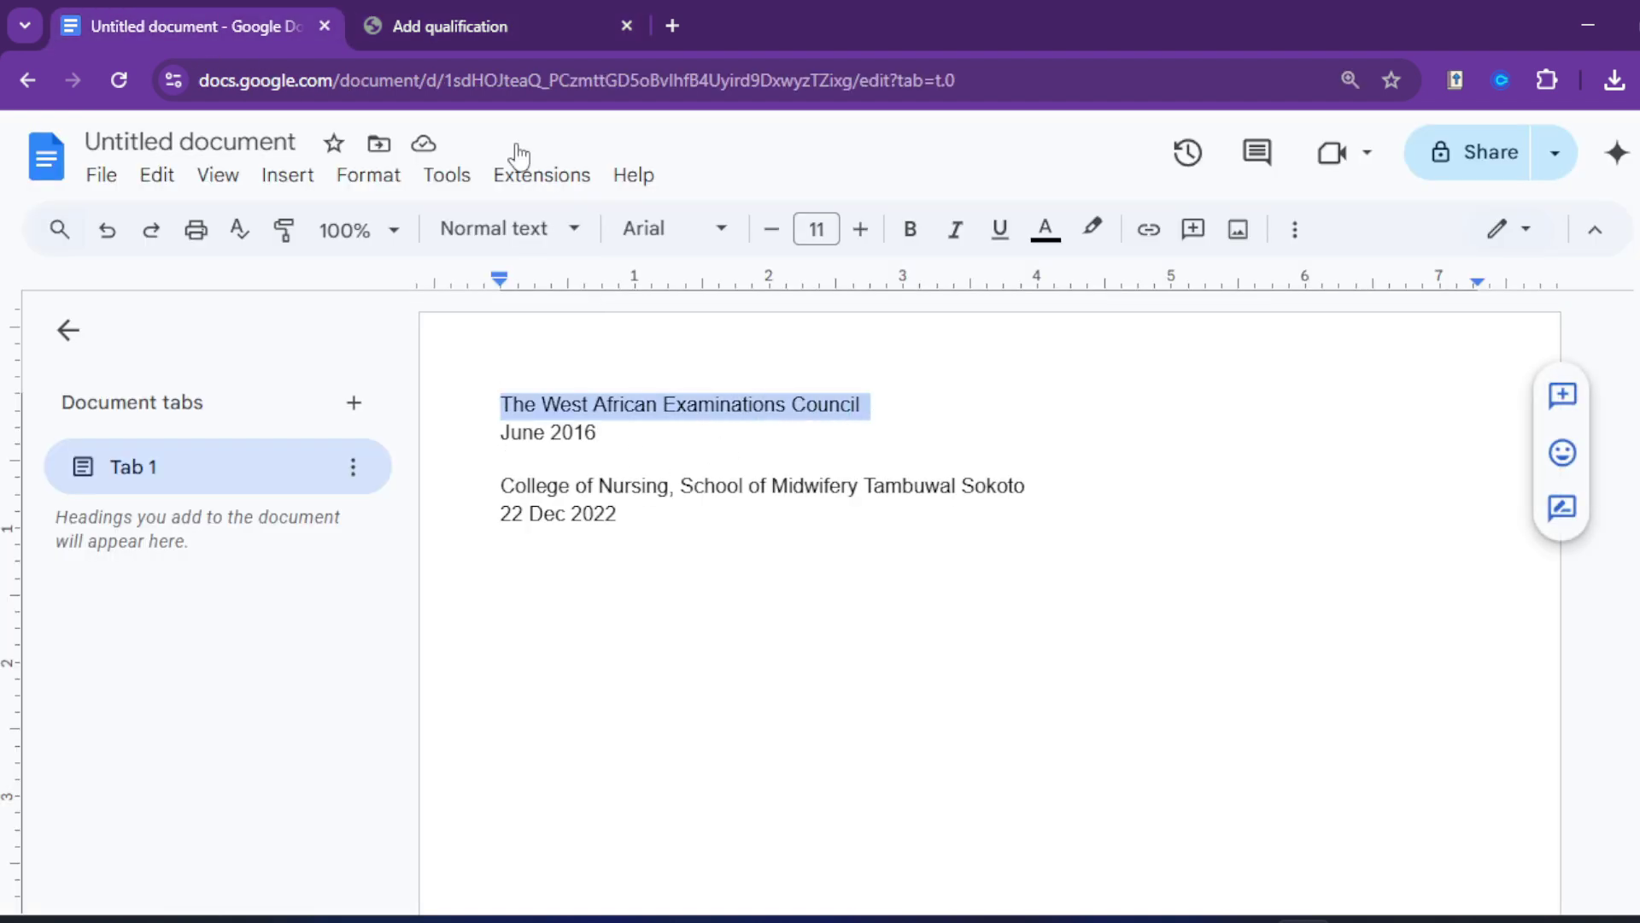
left_click(463, 22)
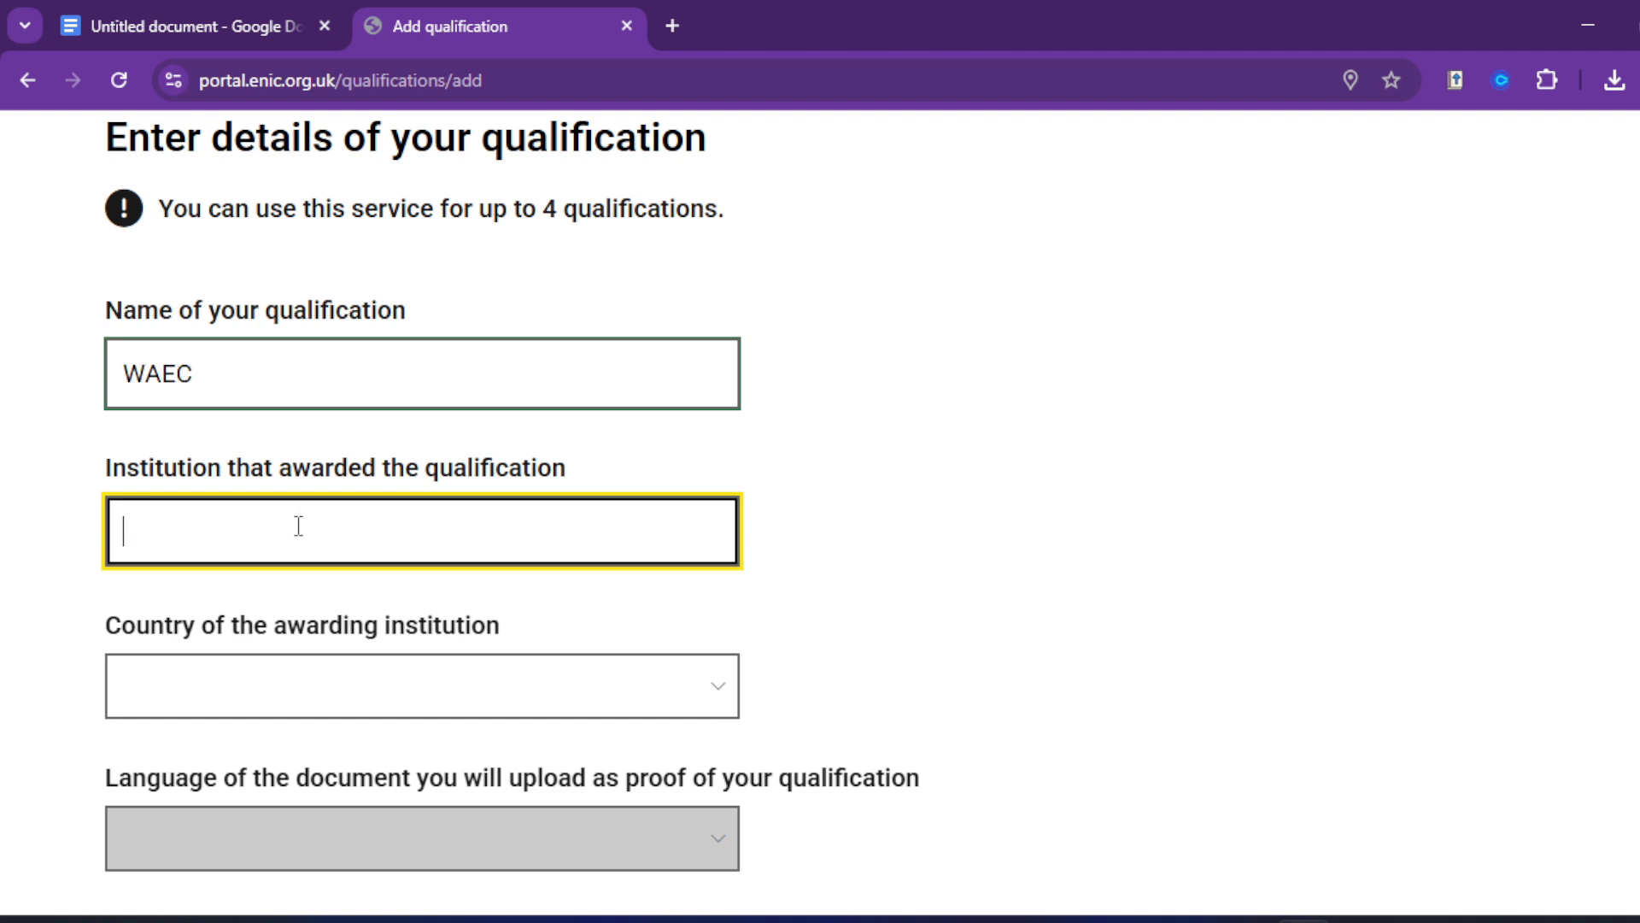
Step: Paste the institution name, and set the country to Nigeria and language to English
key("ctrl+v")
scroll(316, 525, "down", 3)
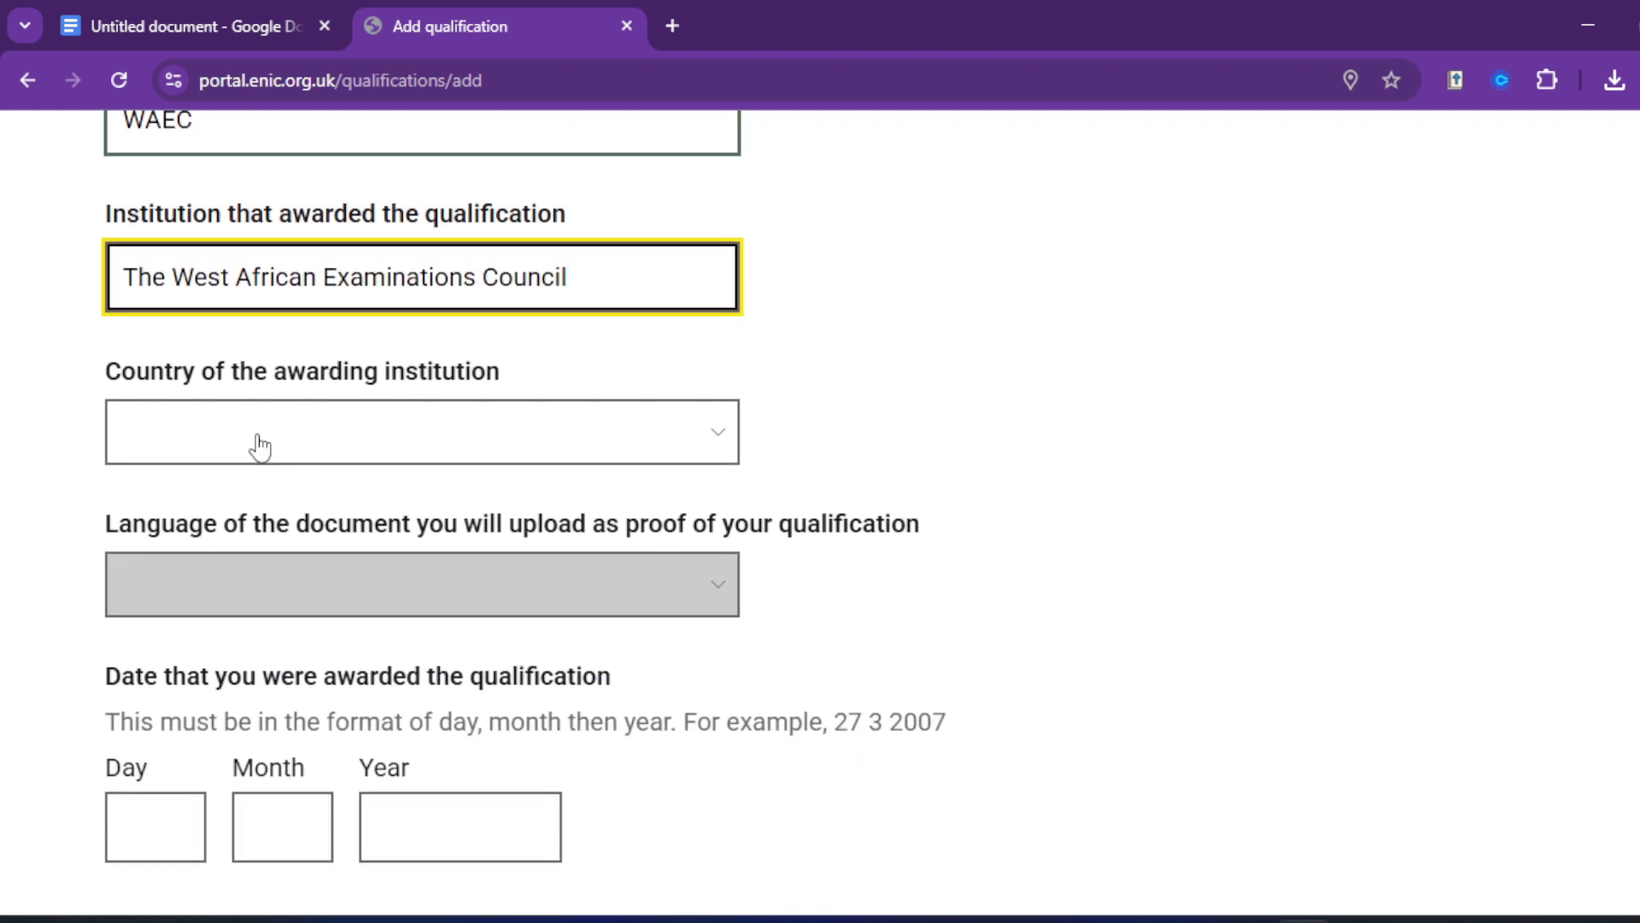
left_click(451, 427)
left_click(451, 428)
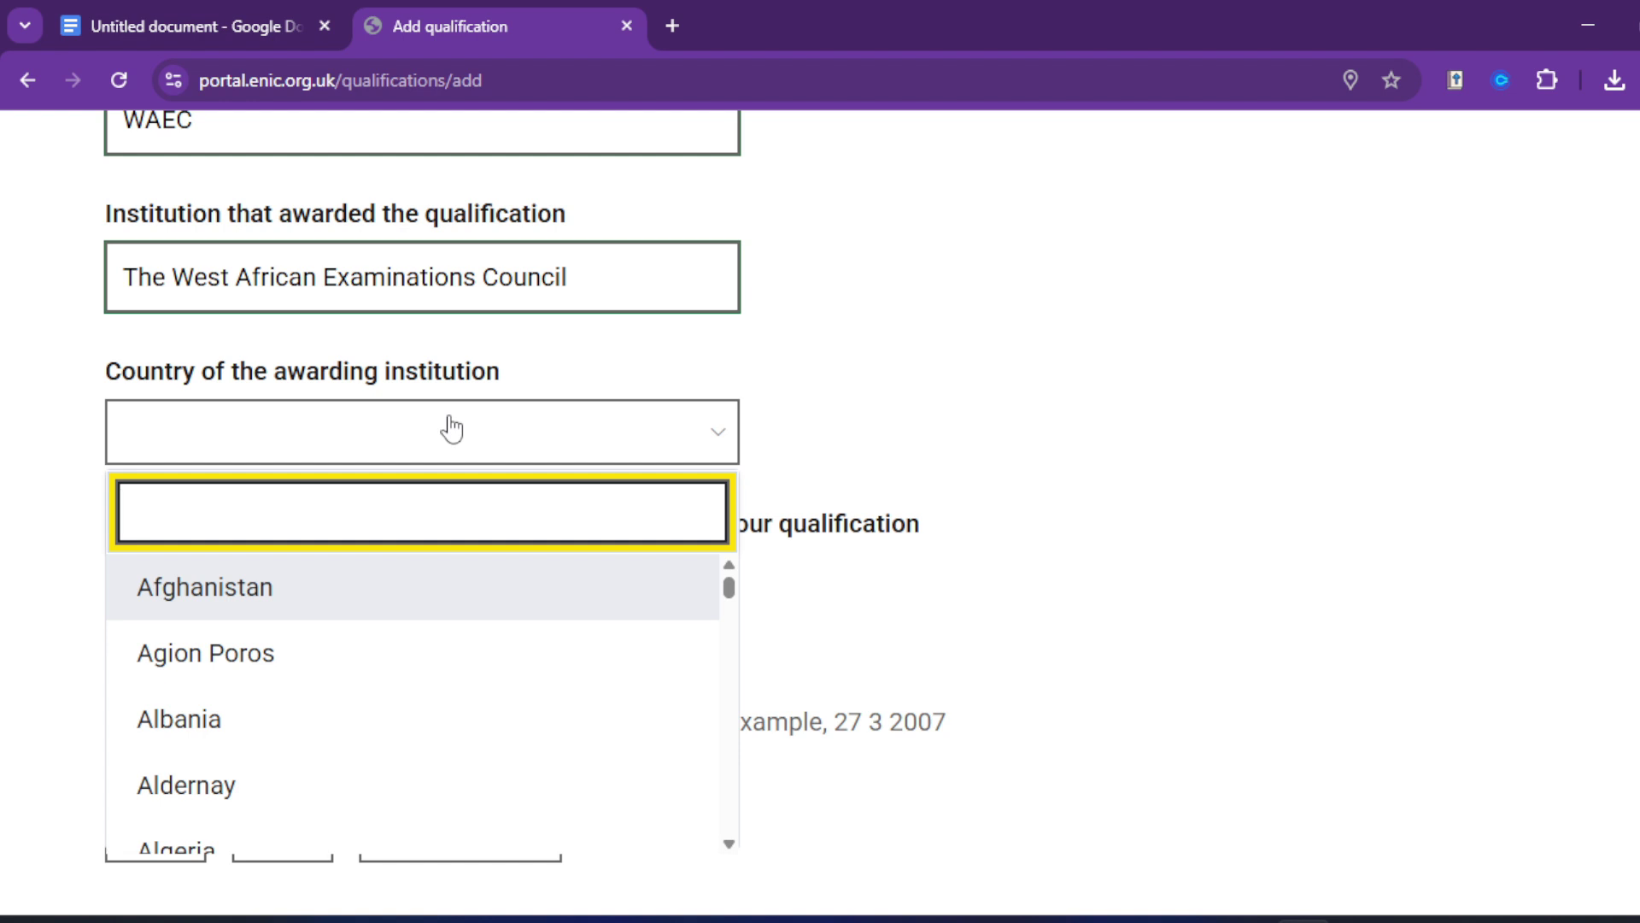
type("ni")
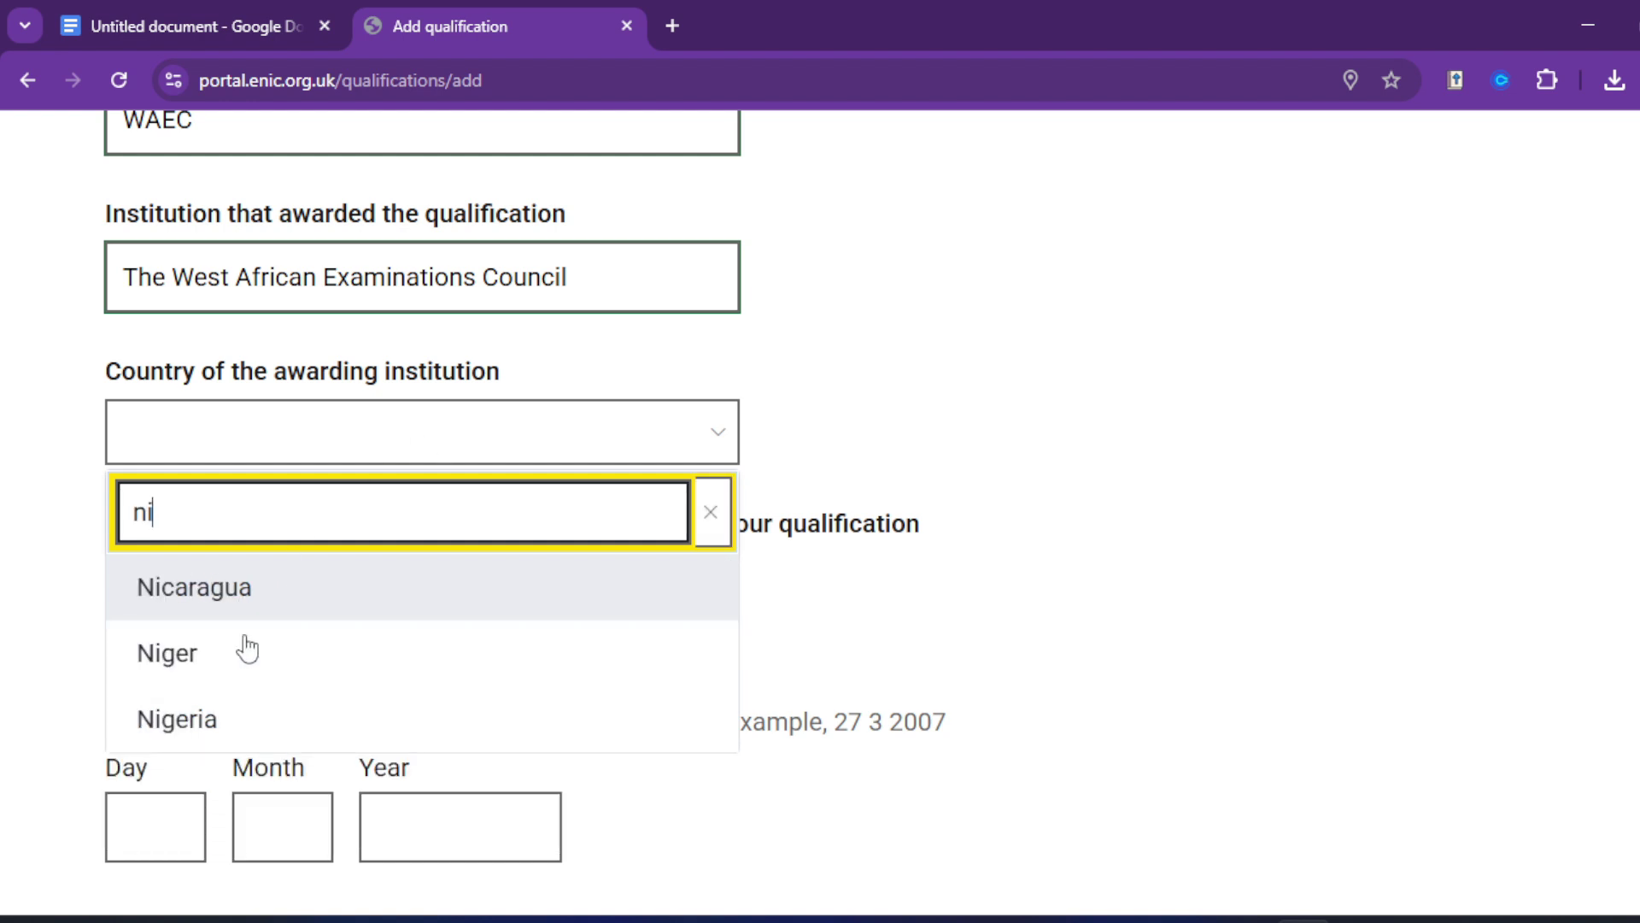
left_click(231, 717)
scroll(227, 476, "down", 1)
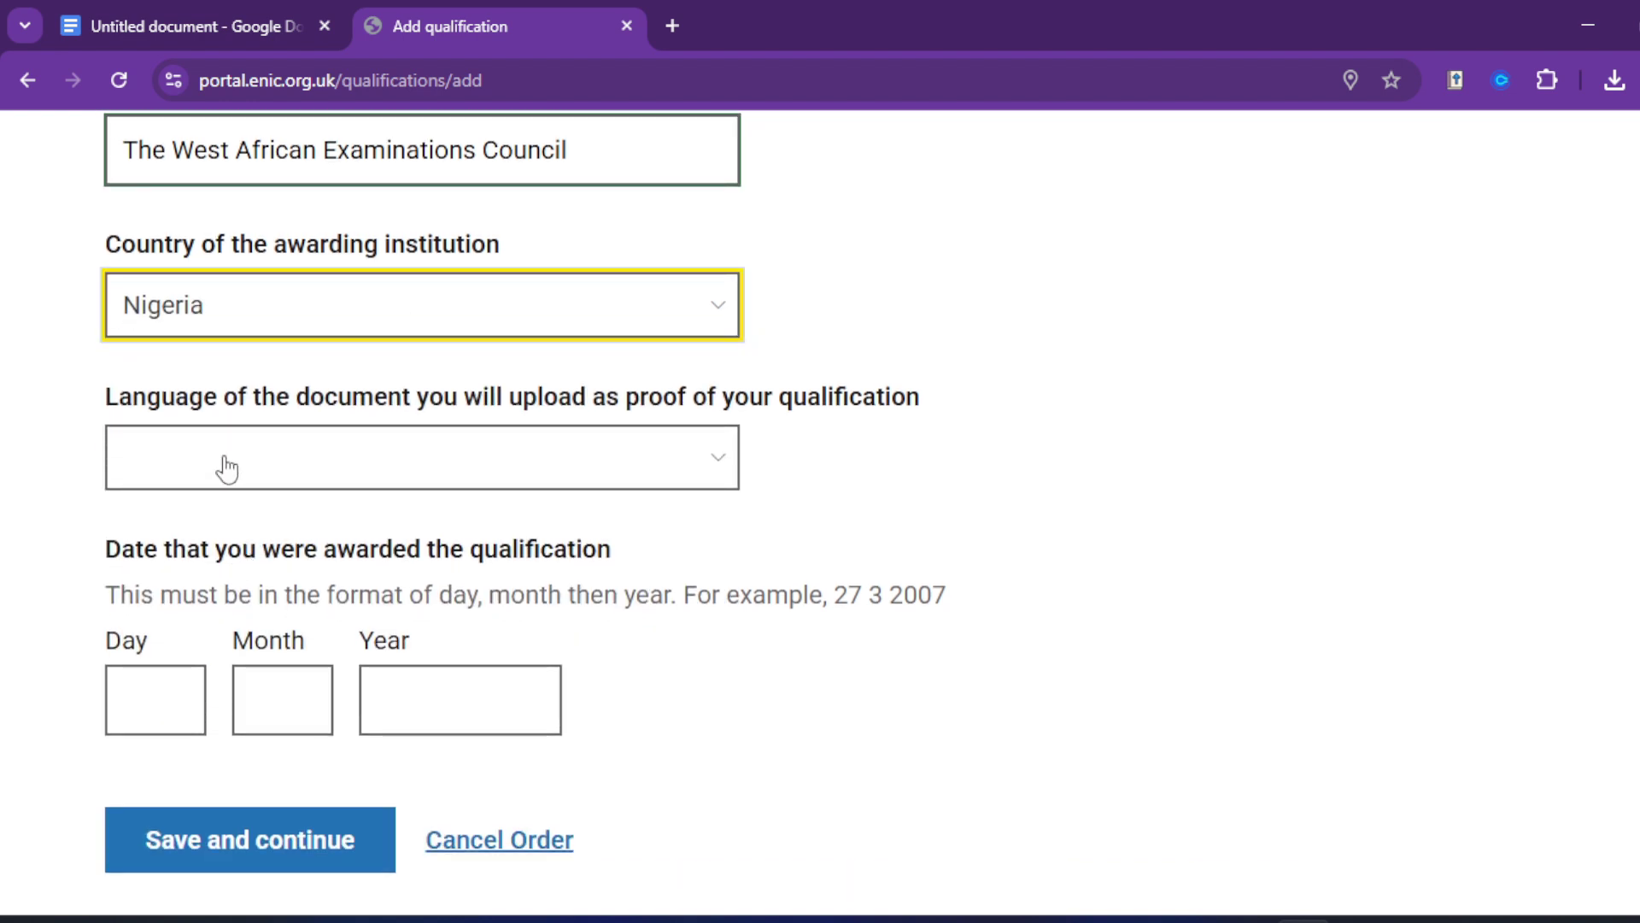
left_click(226, 465)
left_click(202, 615)
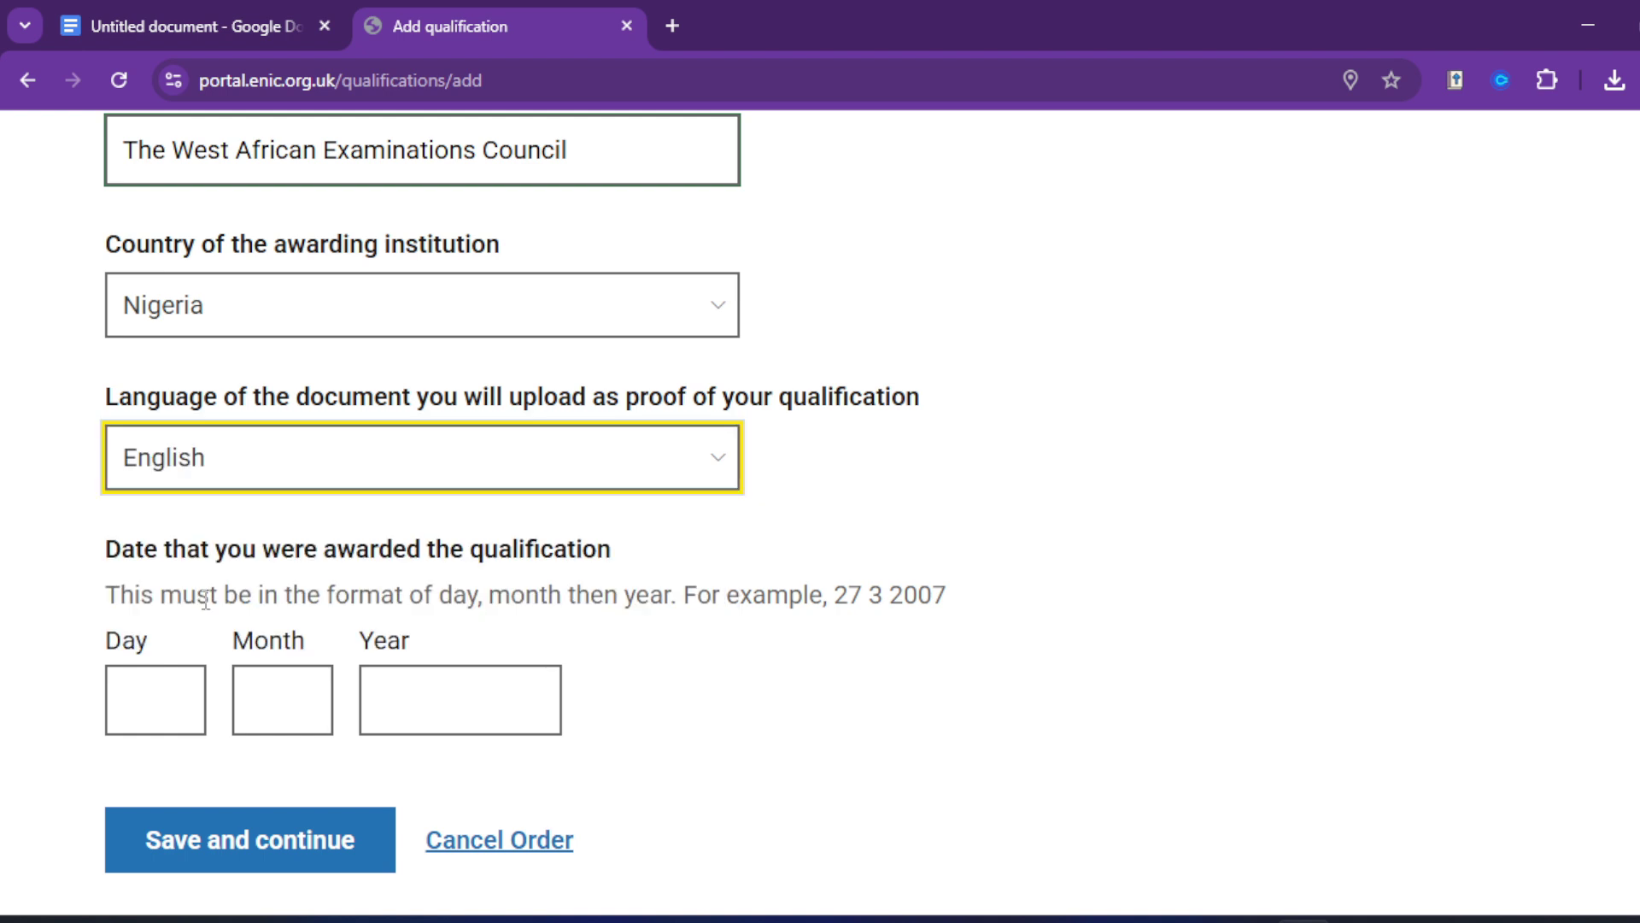
Step: Enter the award date 01/06/2016 and save the qualification
scroll(213, 590, "down", 1)
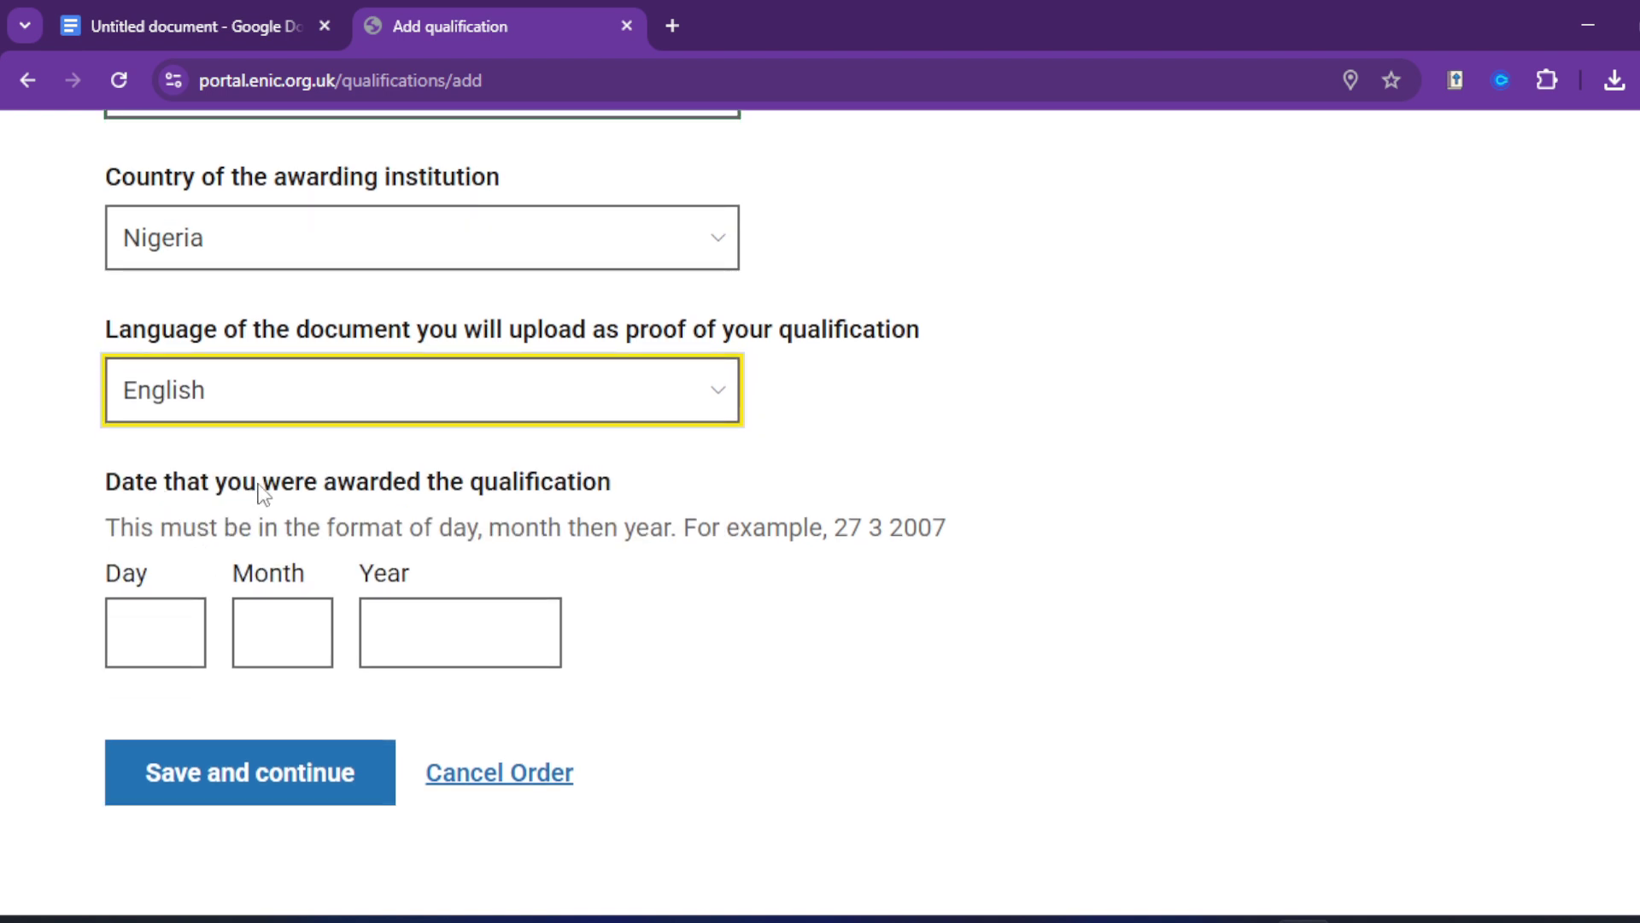
left_click(157, 641)
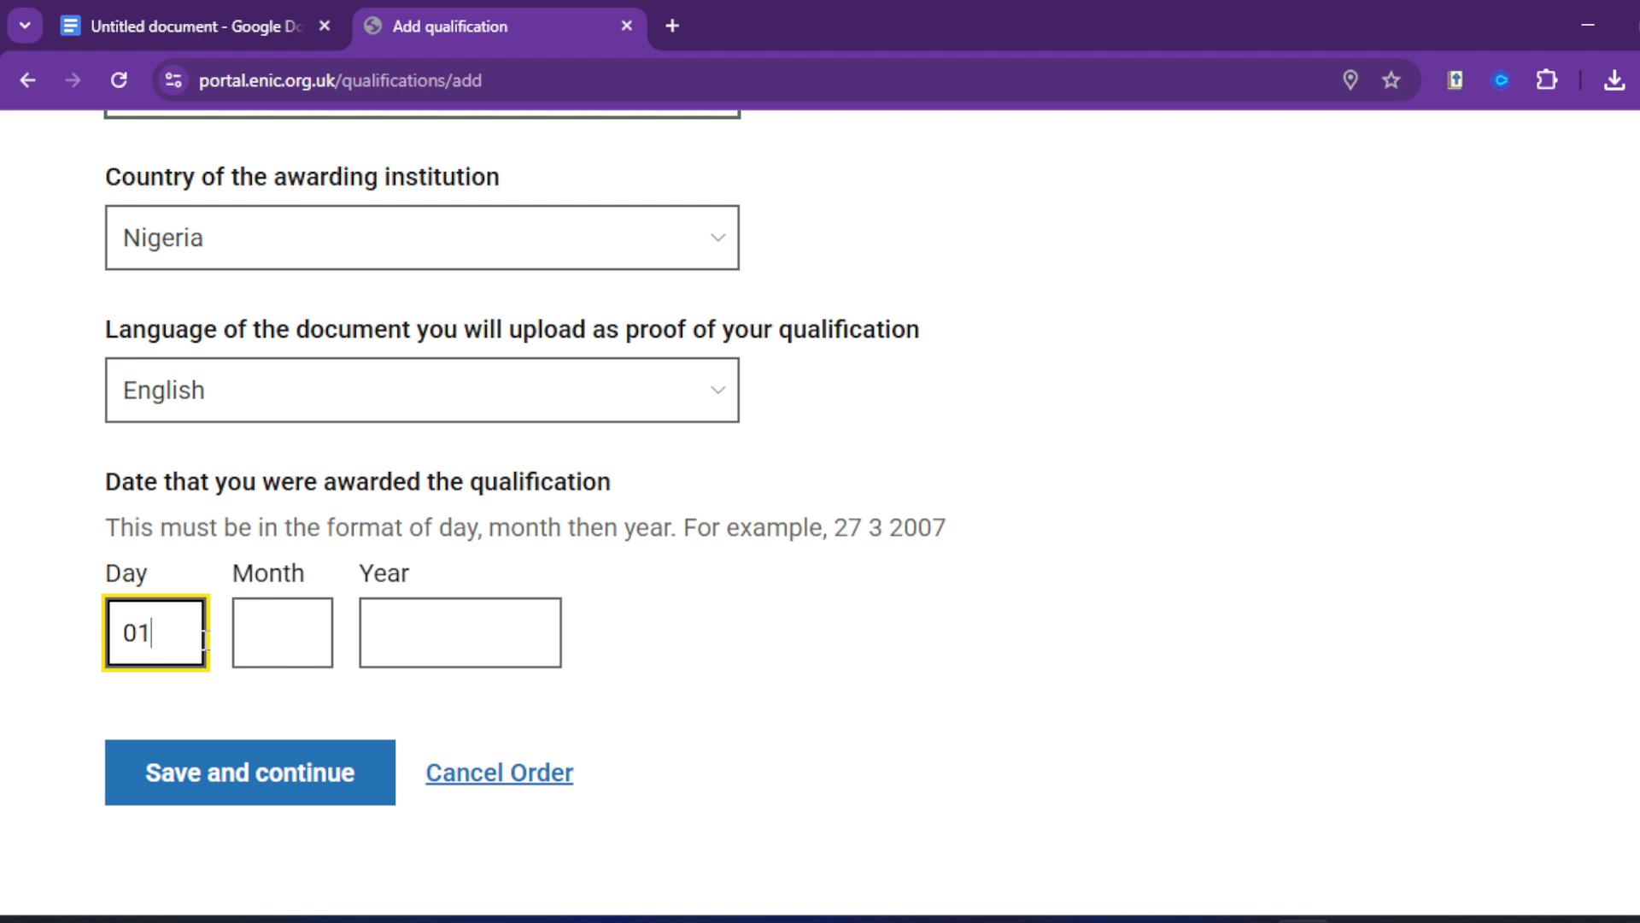
left_click(278, 646)
type("06")
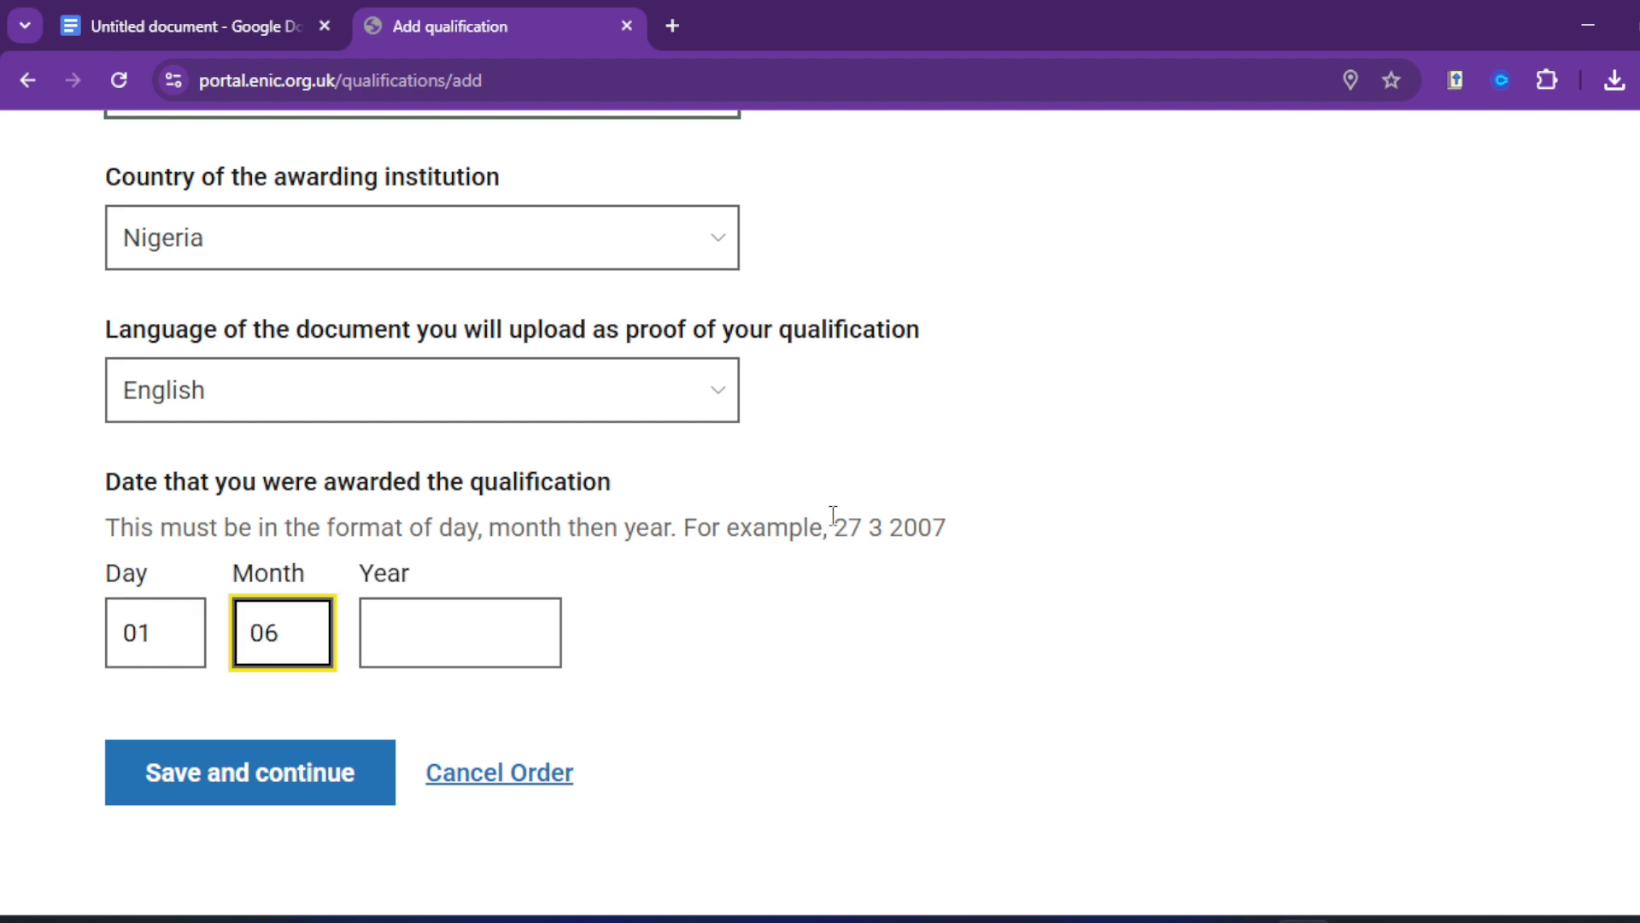
left_click(479, 619)
type("2016")
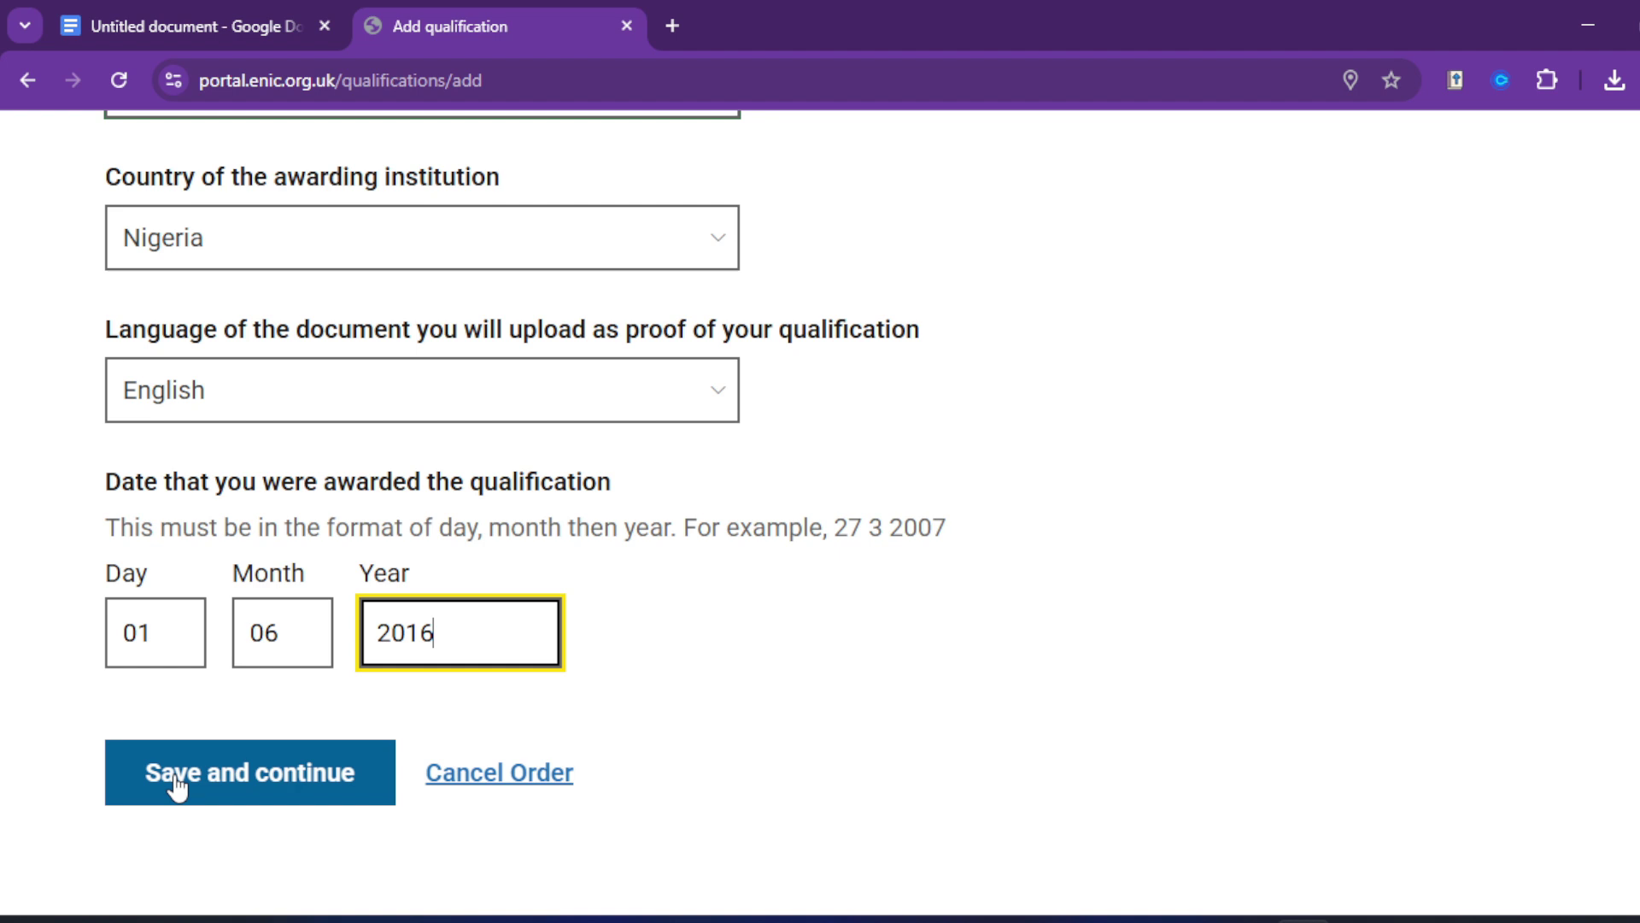
left_click(175, 779)
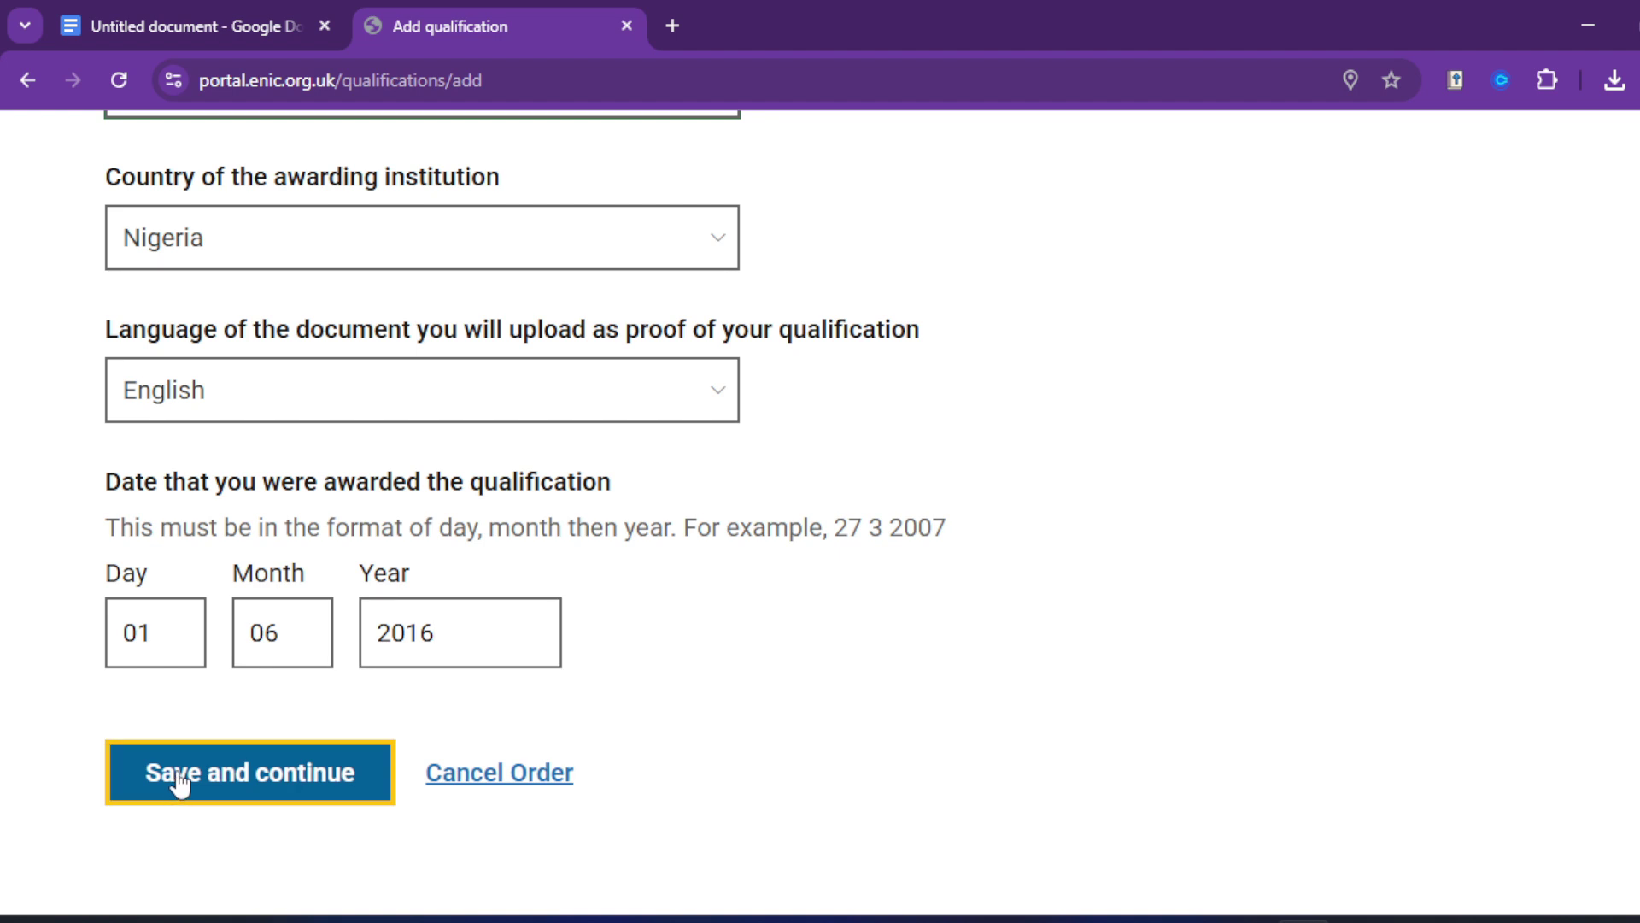
scroll(317, 598, "down", 5)
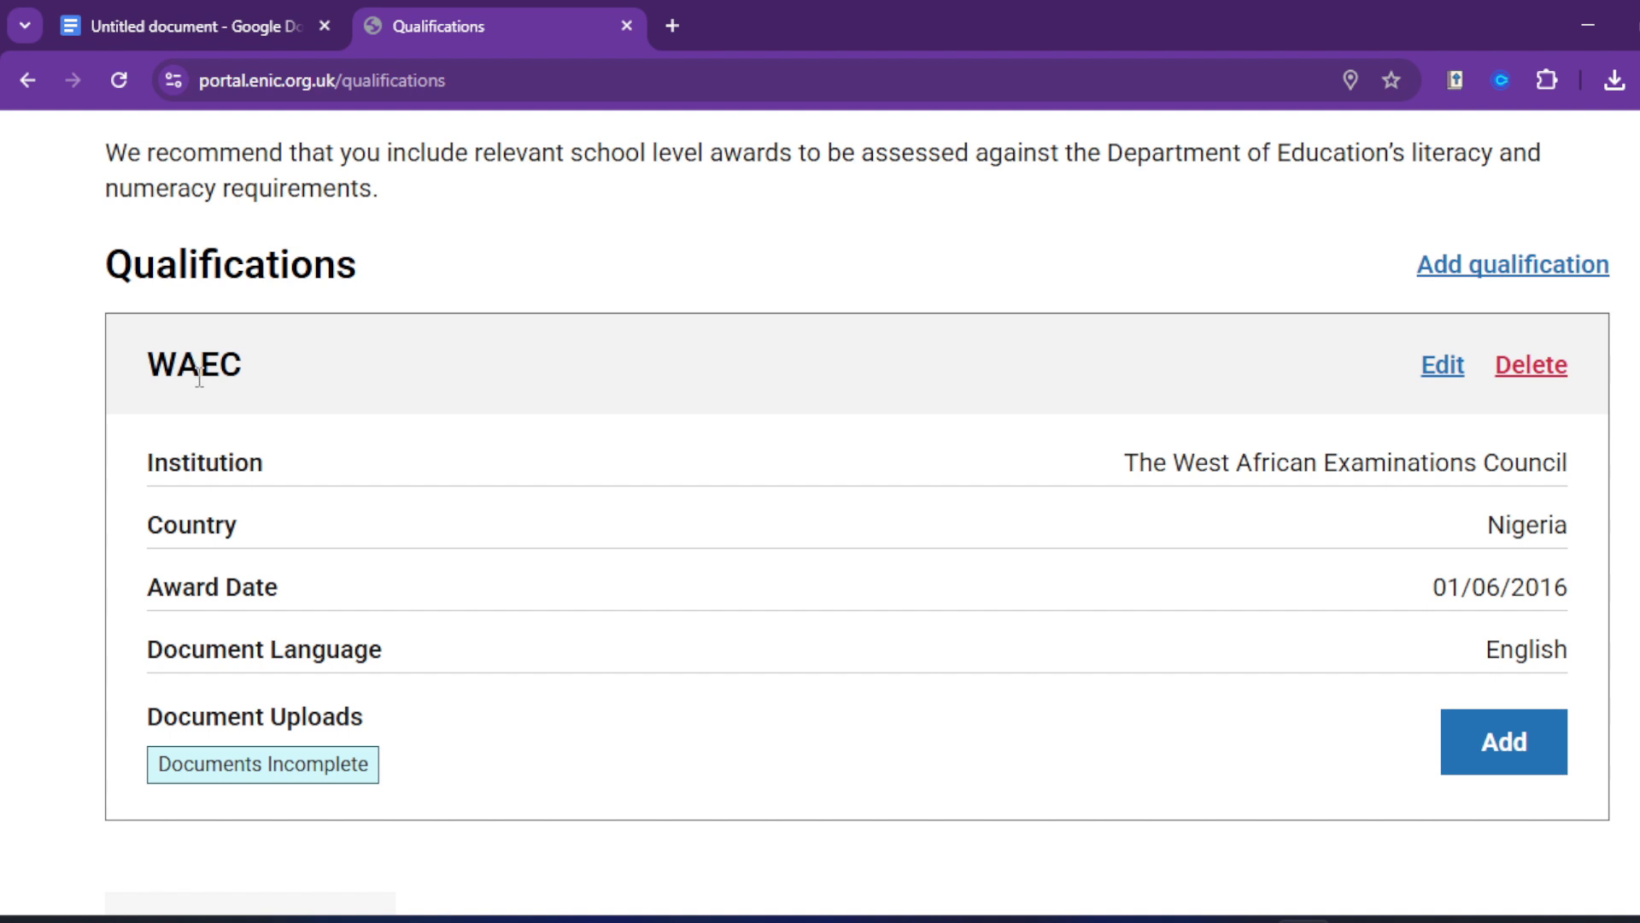
Step: Upload the WAEC image from Downloads as the transcript
scroll(399, 546, "down", 2)
scroll(623, 496, "up", 1)
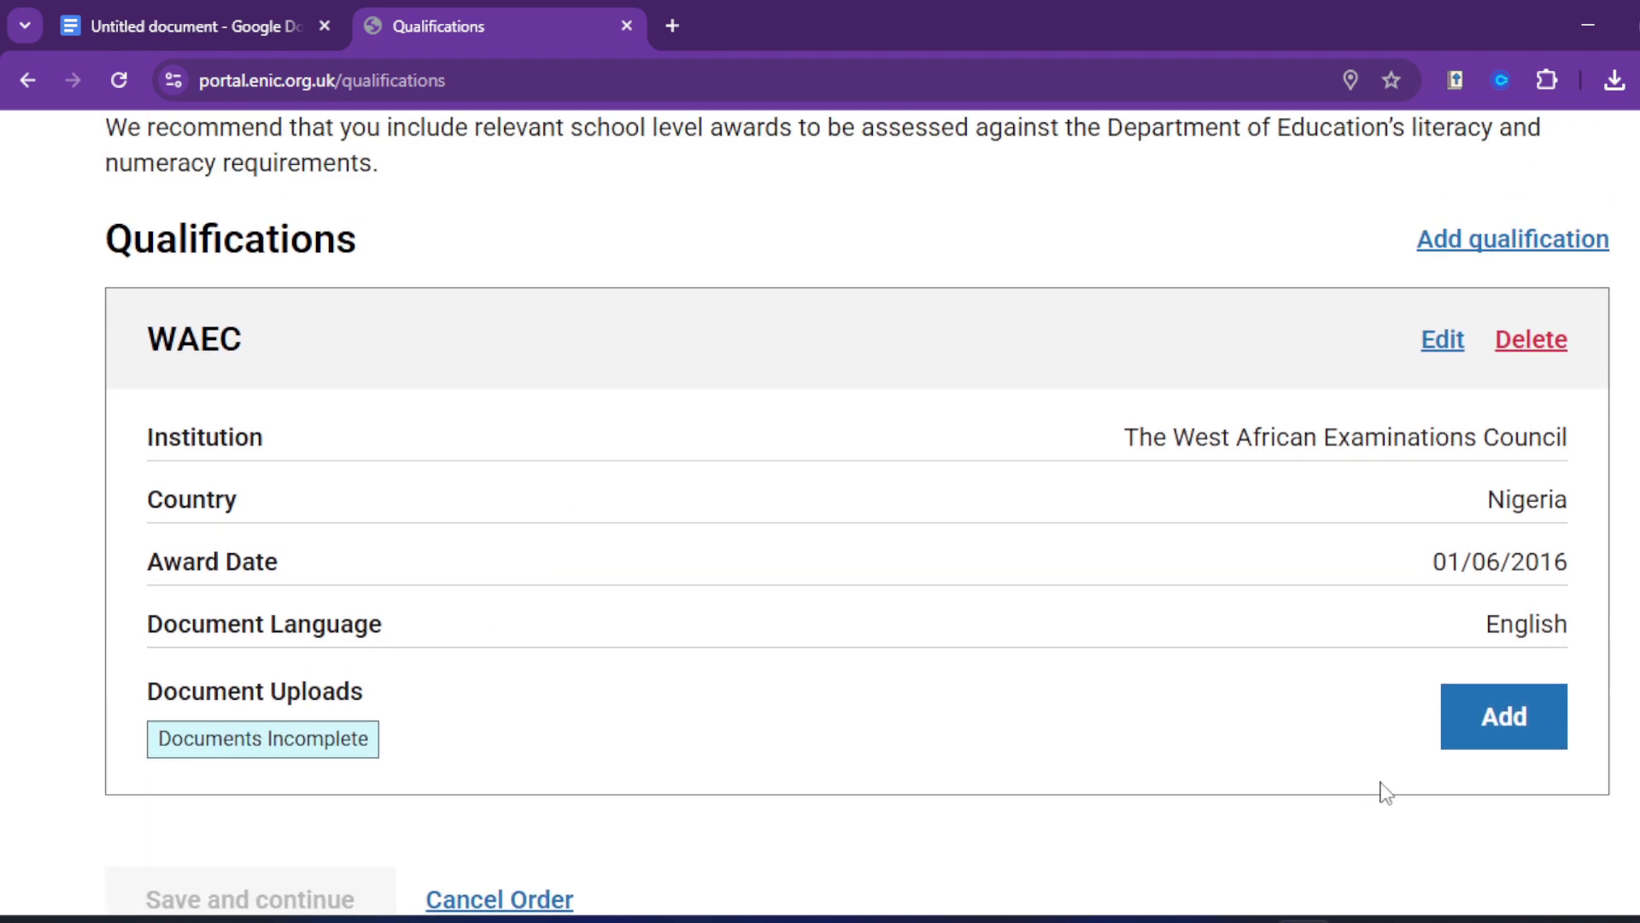
left_click(1500, 720)
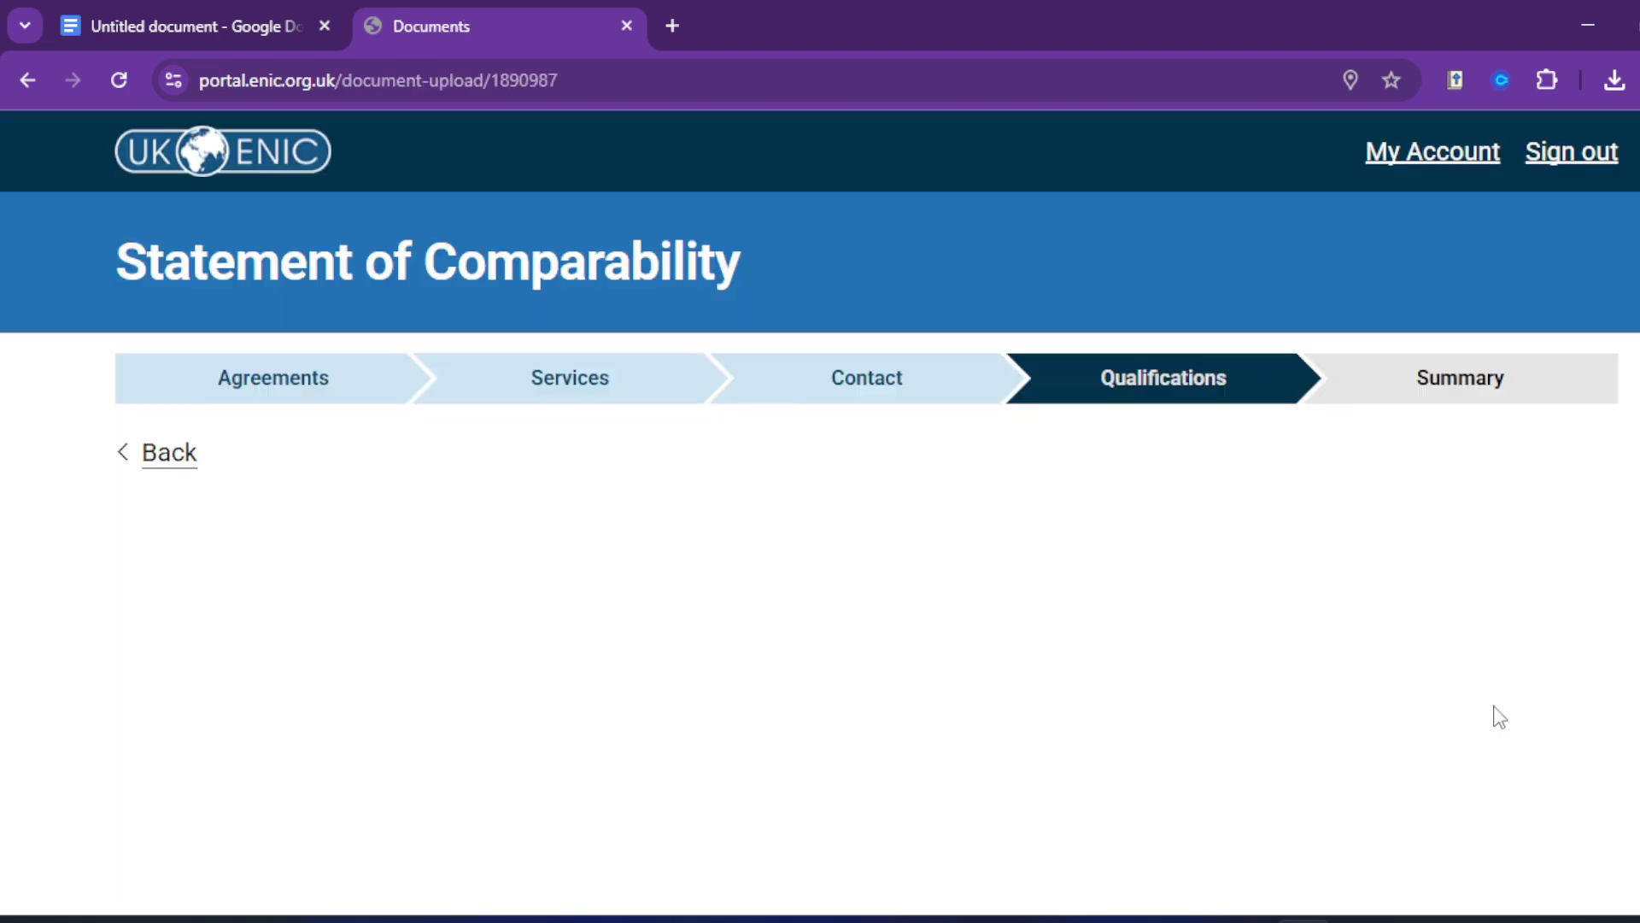
scroll(1154, 622, "down", 6)
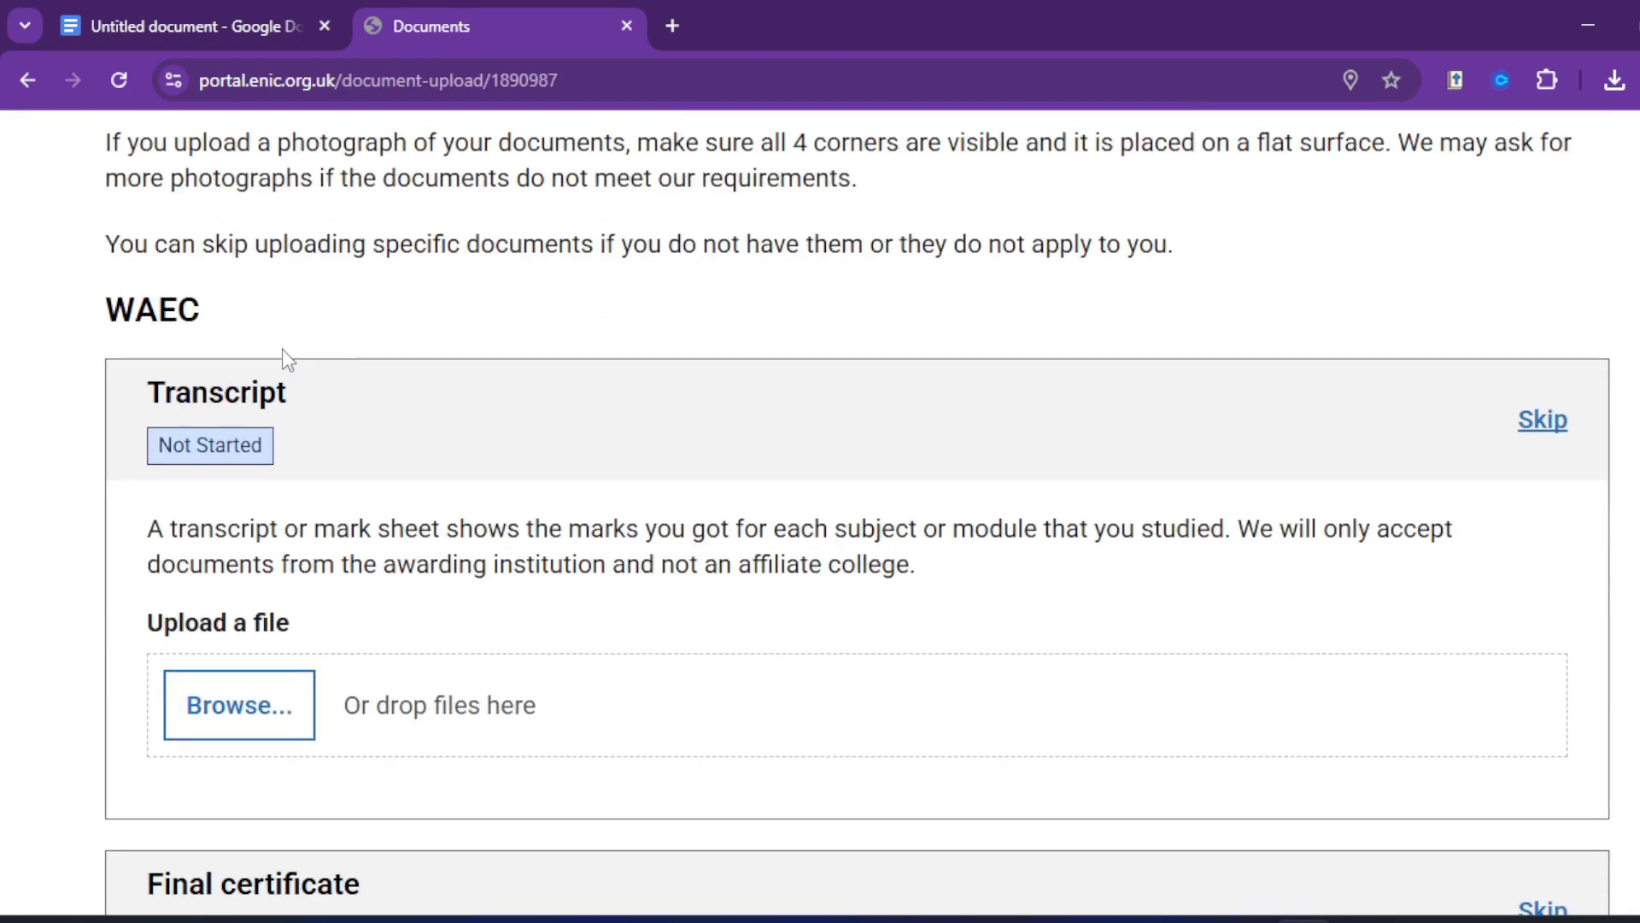
scroll(284, 473, "down", 1)
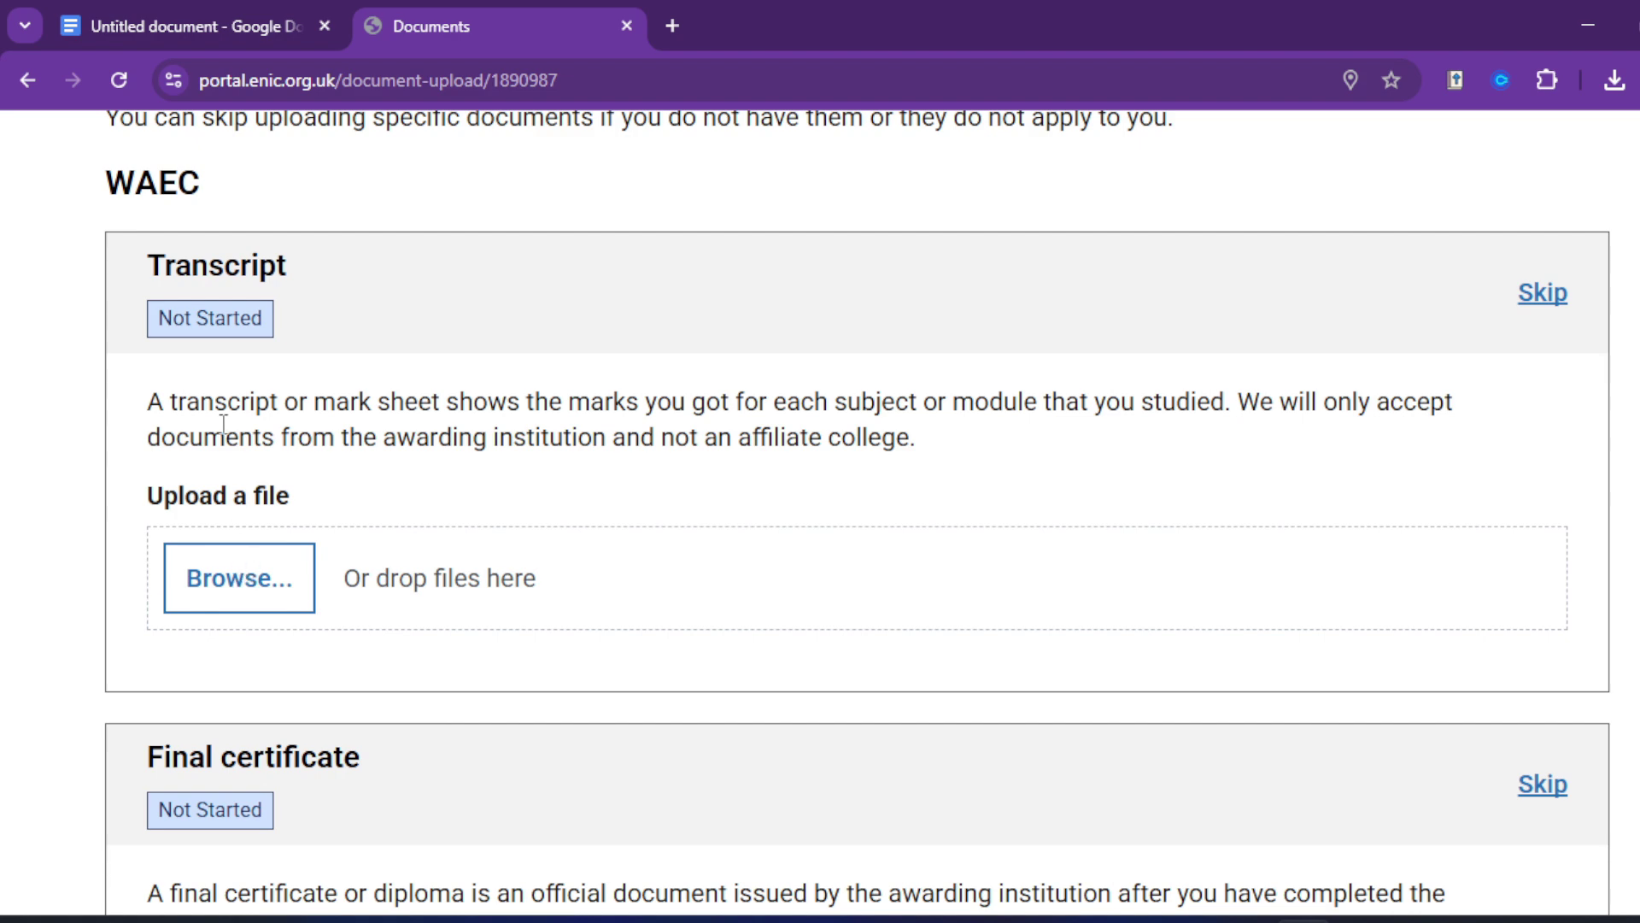
left_click(242, 577)
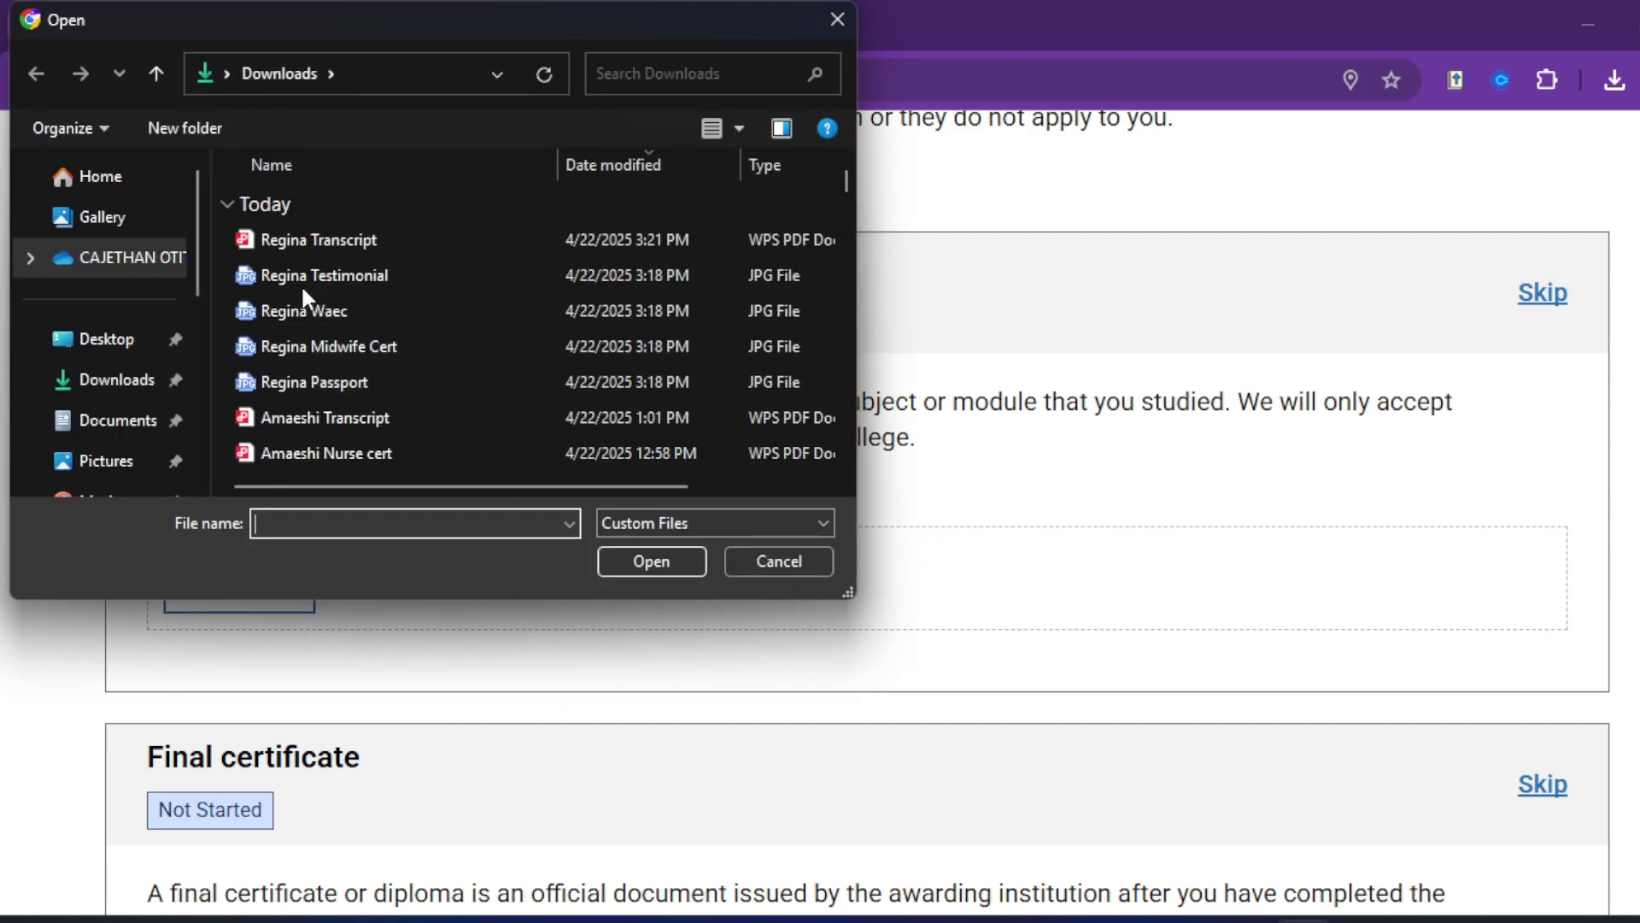
double_click(302, 308)
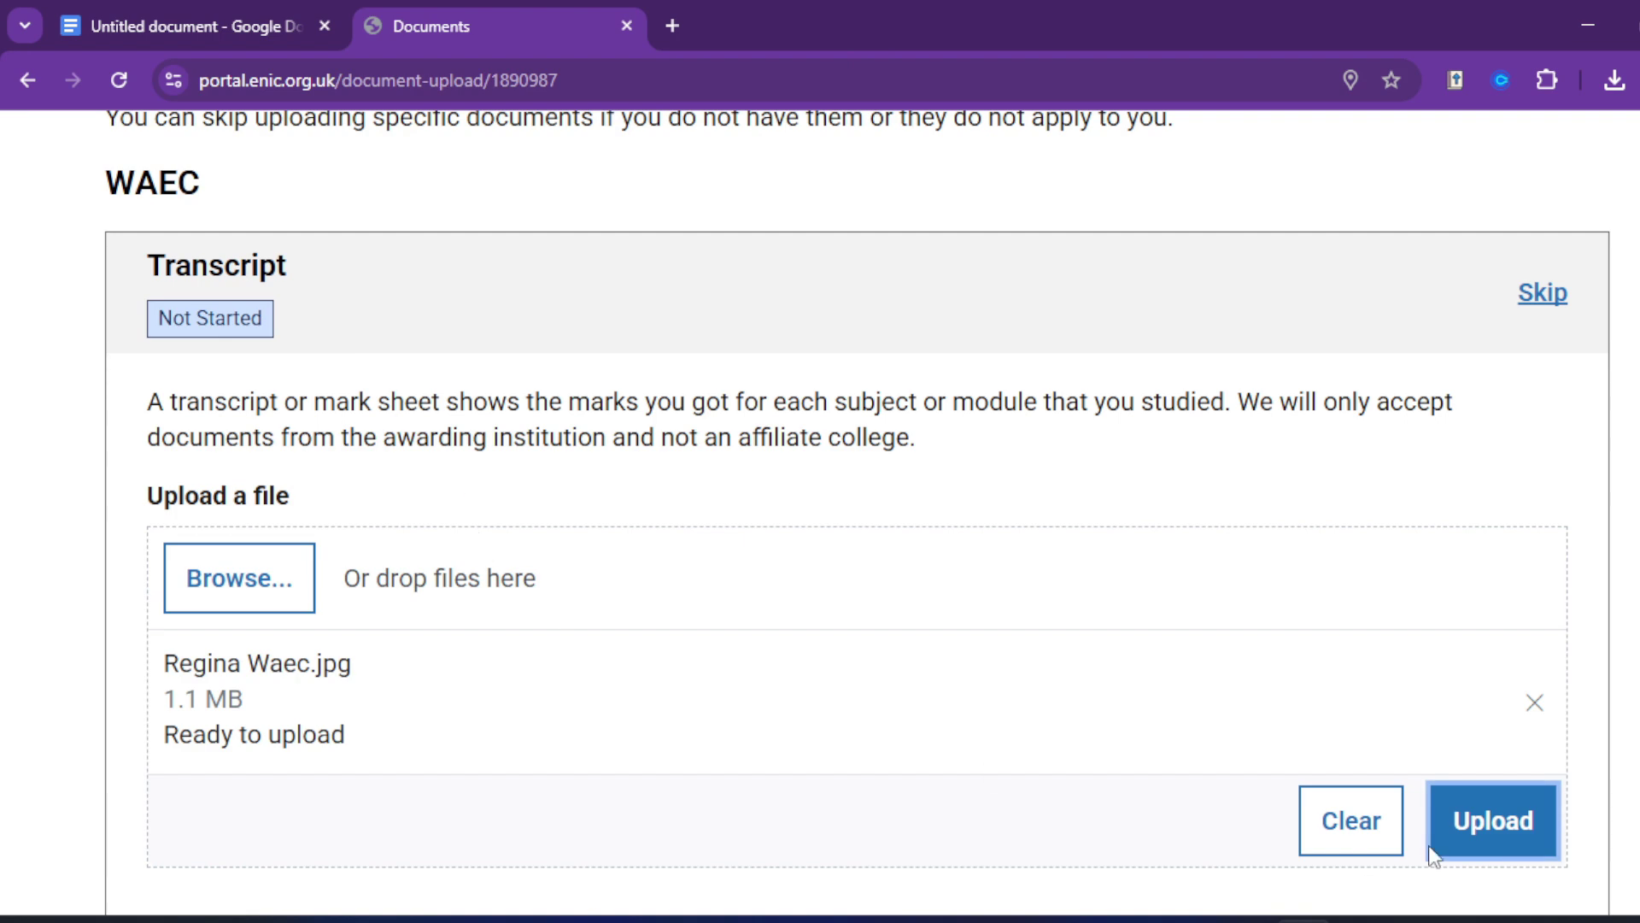
left_click(1467, 826)
Step: Upload the WAEC certificate image as the final certificate
scroll(918, 572, "down", 3)
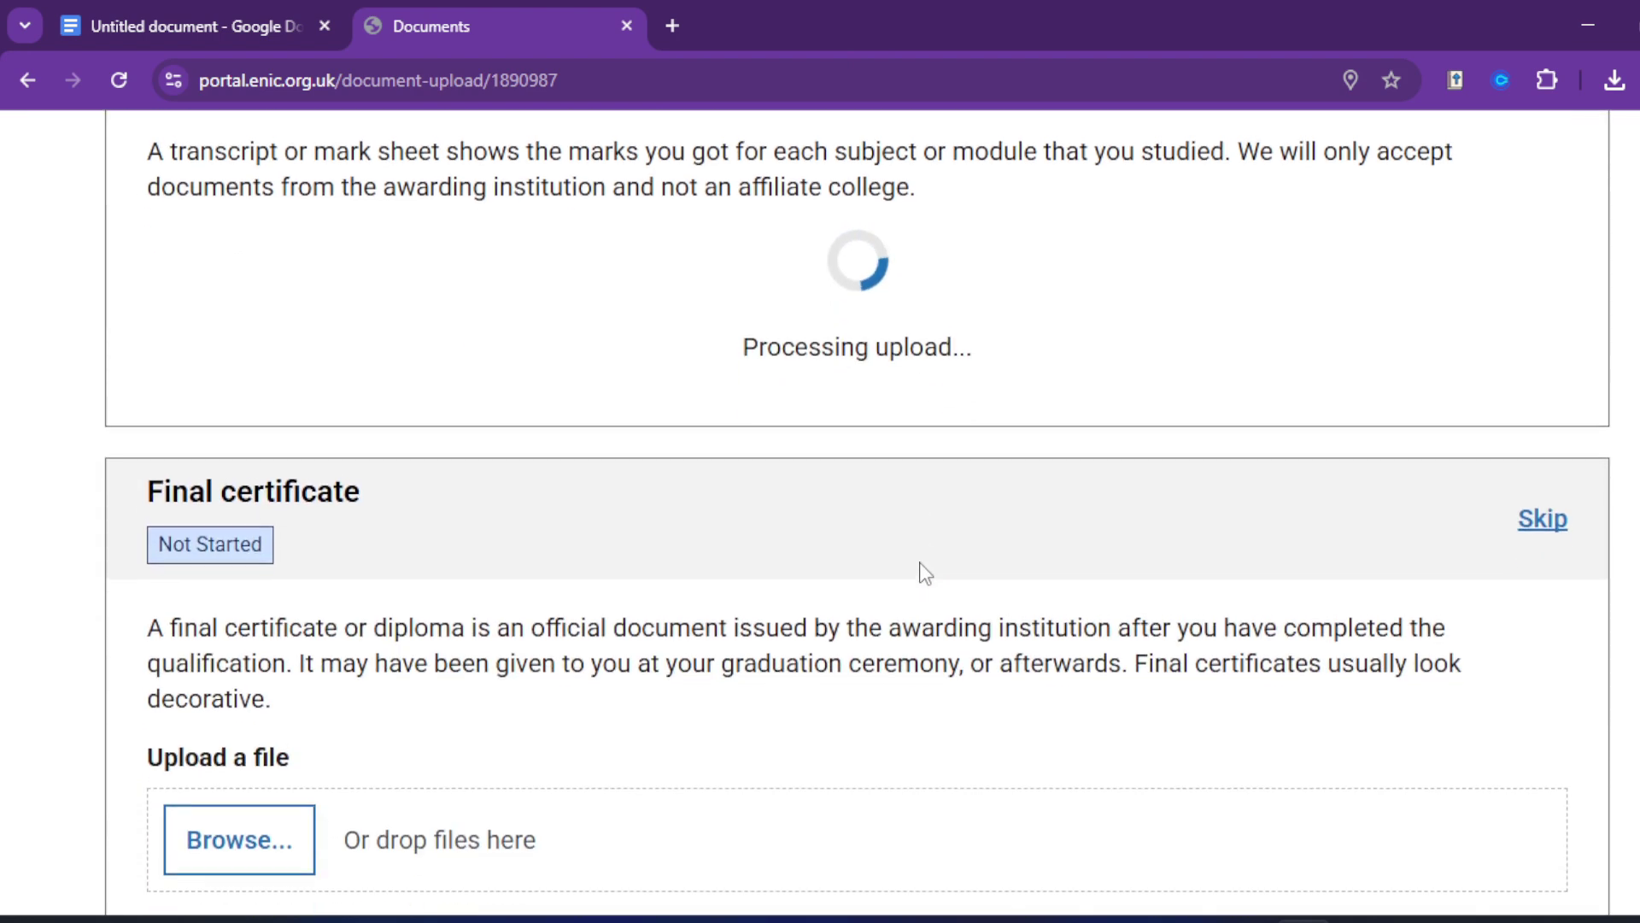
scroll(923, 573, "down", 3)
left_click(258, 581)
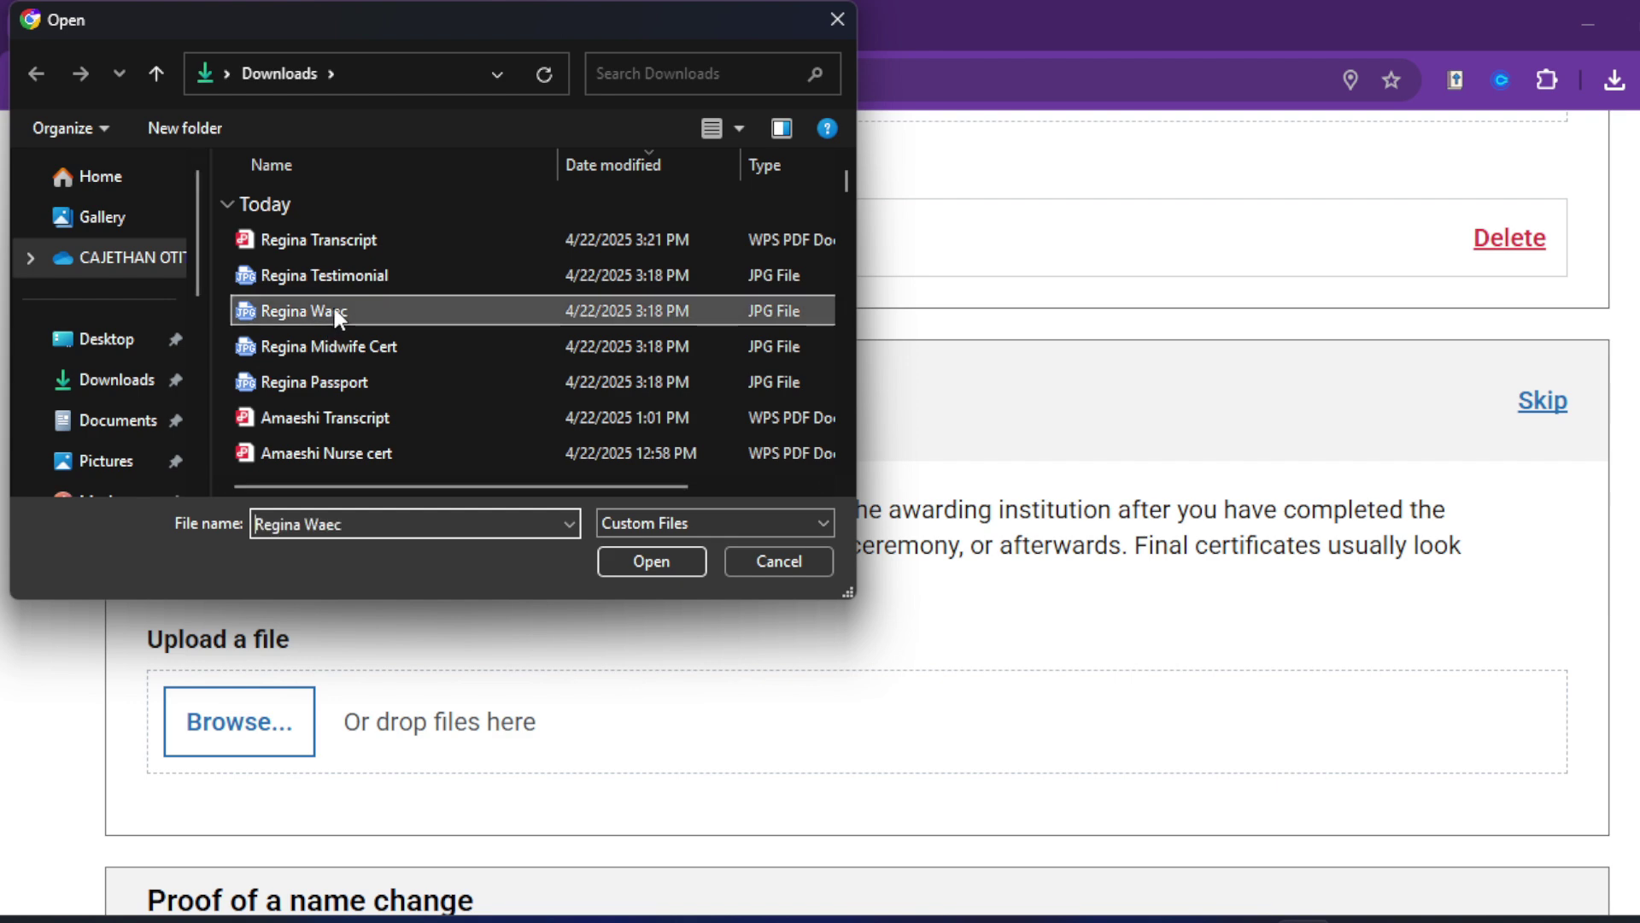
double_click(330, 312)
scroll(543, 509, "down", 4)
scroll(542, 508, "down", 1)
left_click(1524, 532)
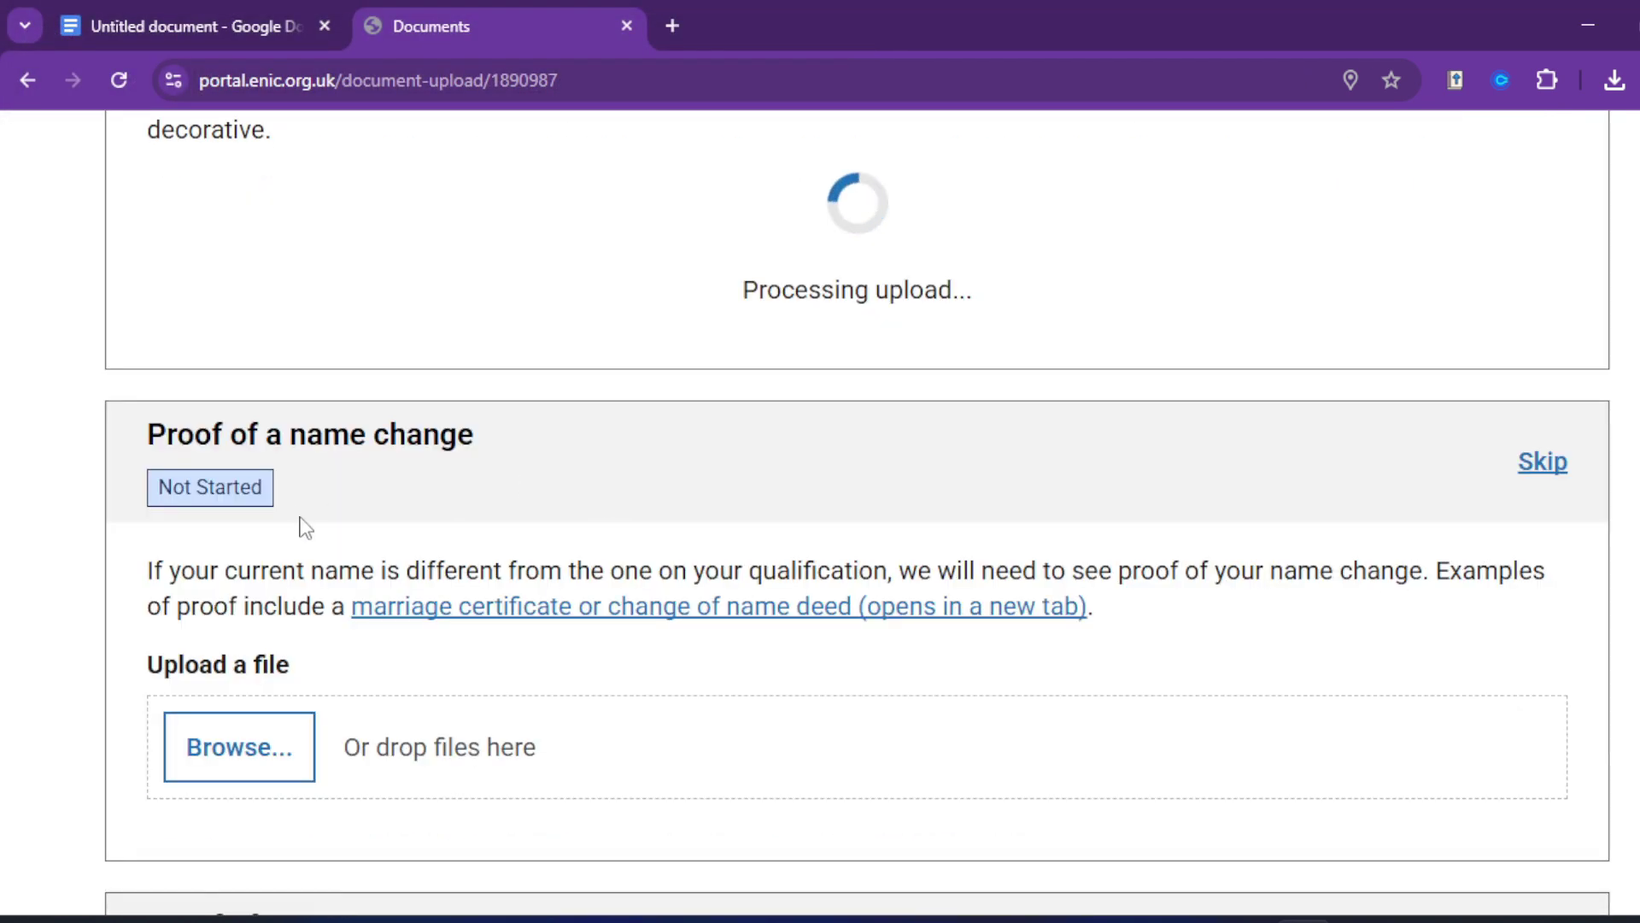
Step: Upload the passport image as proof of name change and proof of ID, then save
scroll(747, 458, "down", 3)
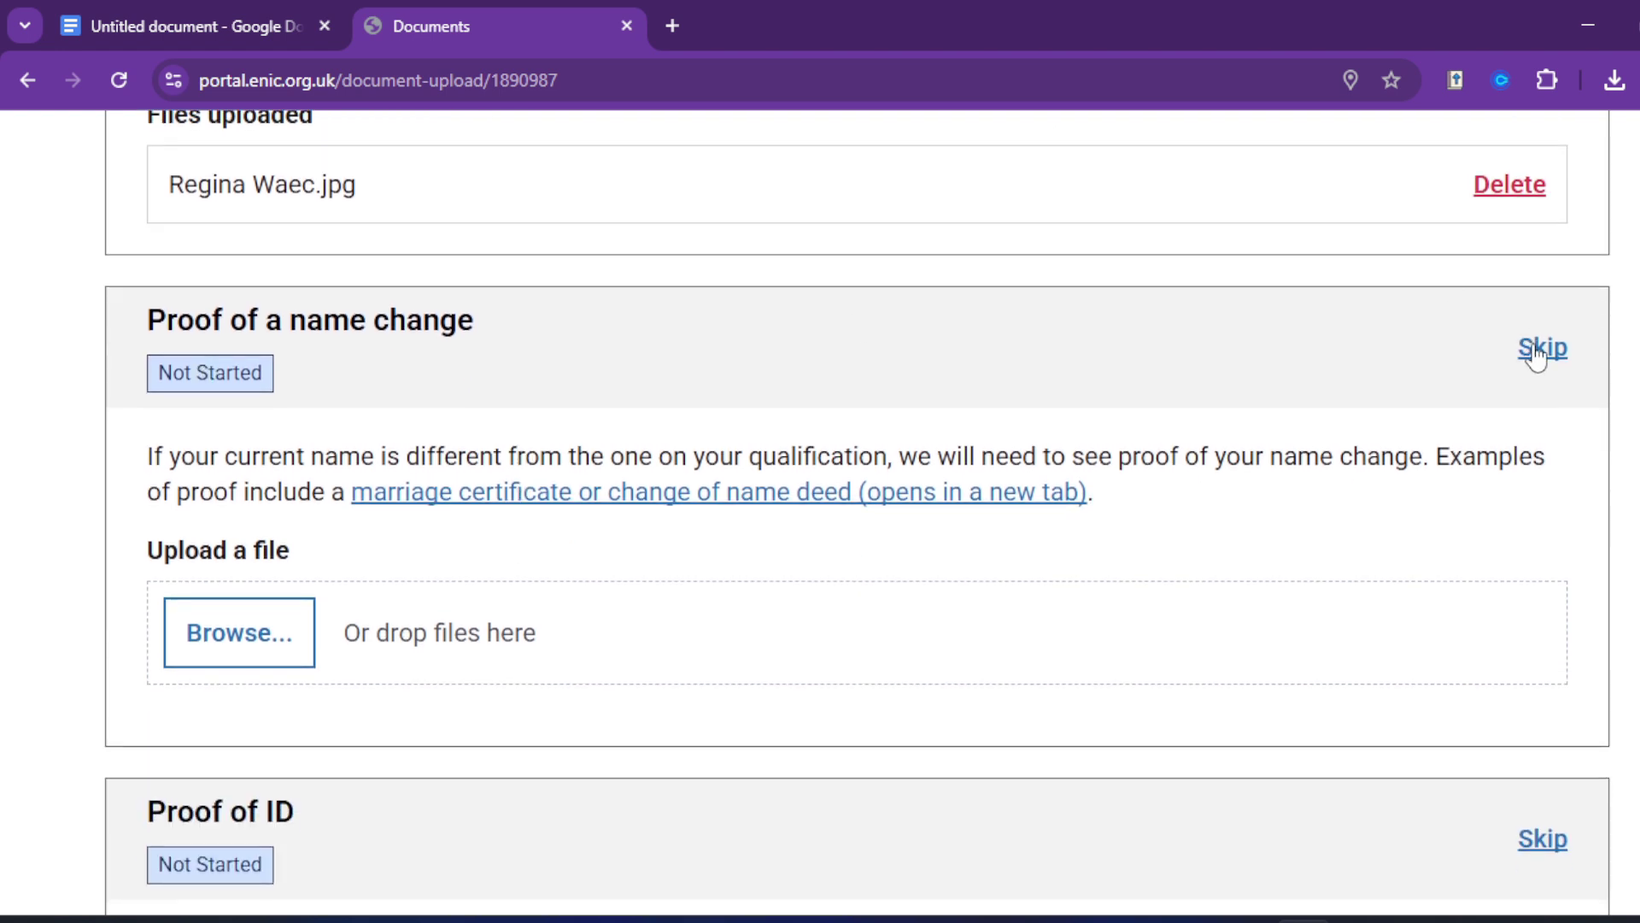
left_click(247, 636)
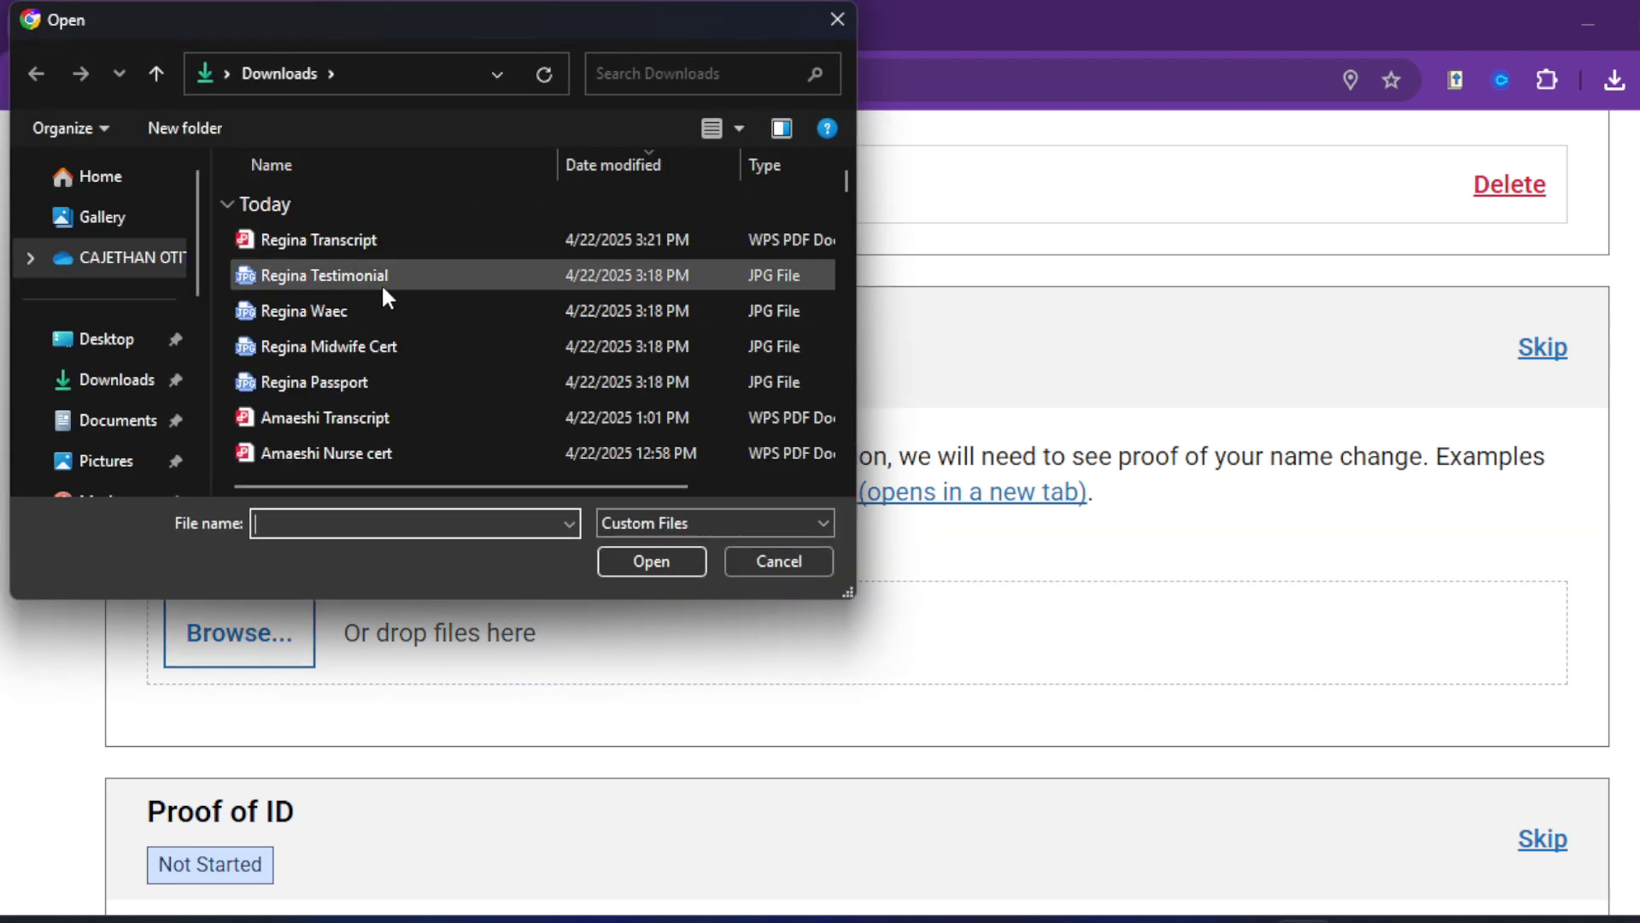
double_click(340, 377)
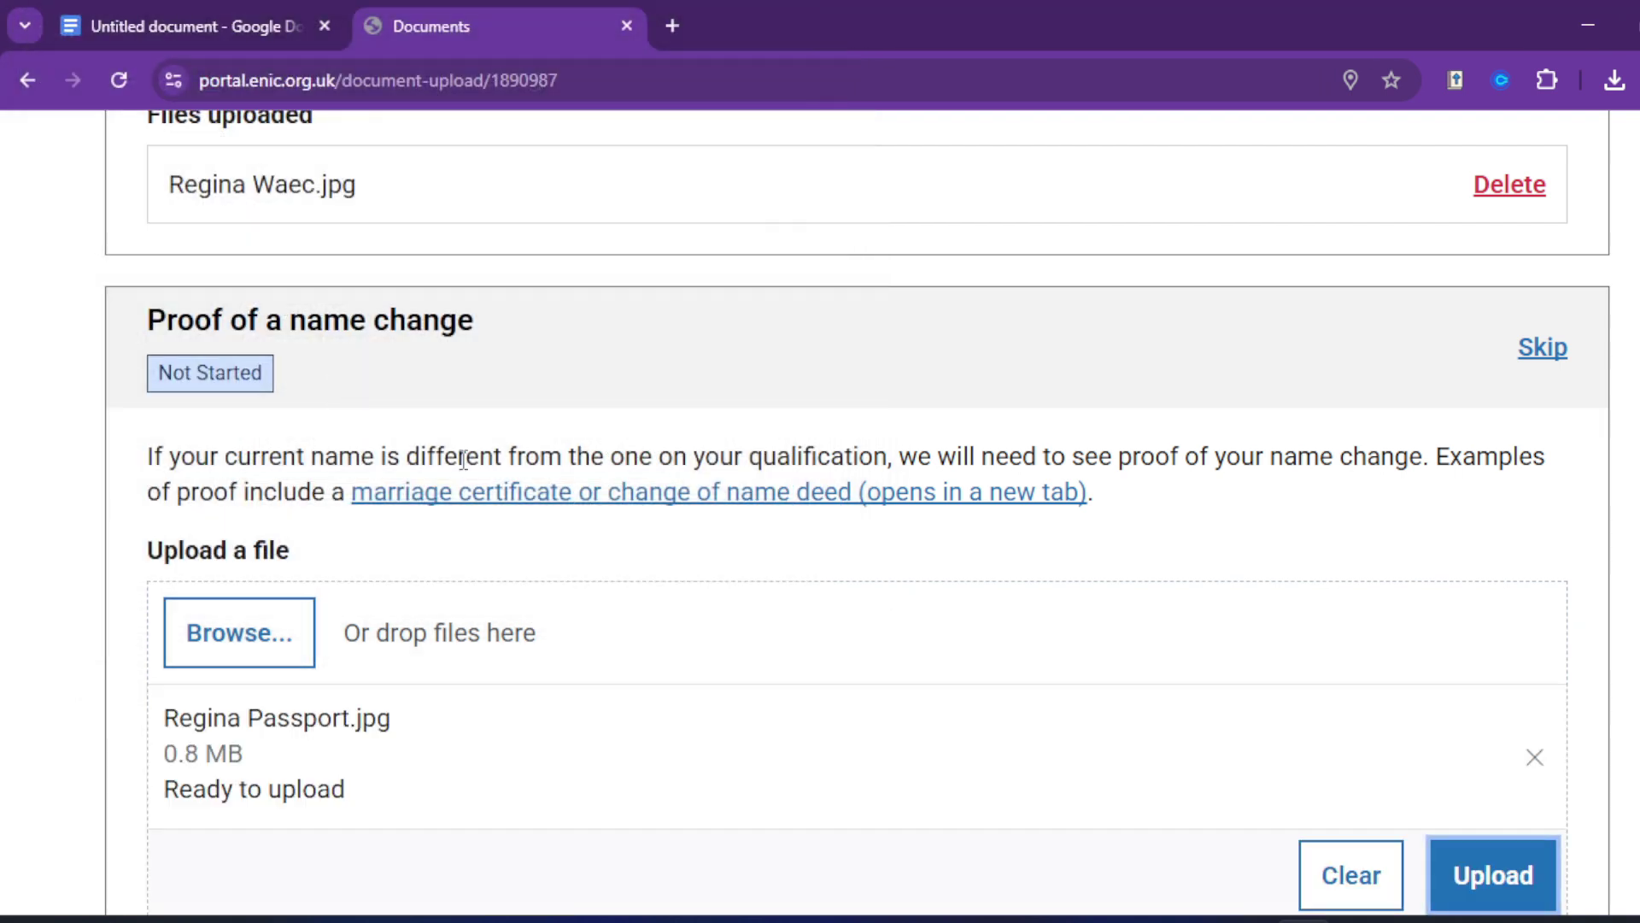
left_click(1469, 889)
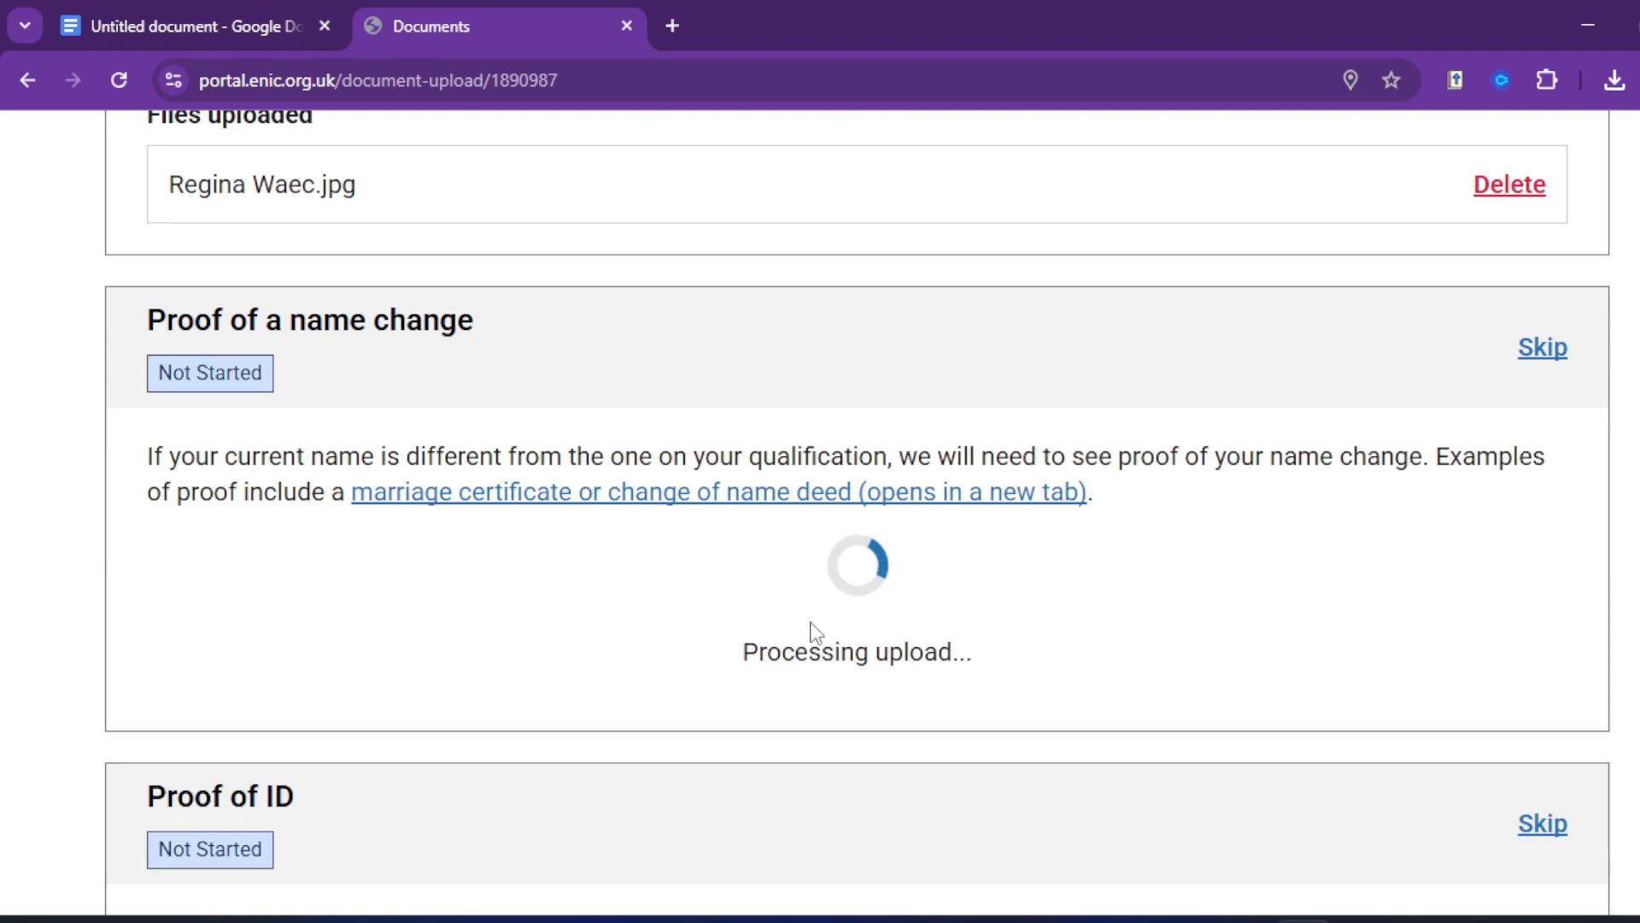
scroll(465, 531, "down", 5)
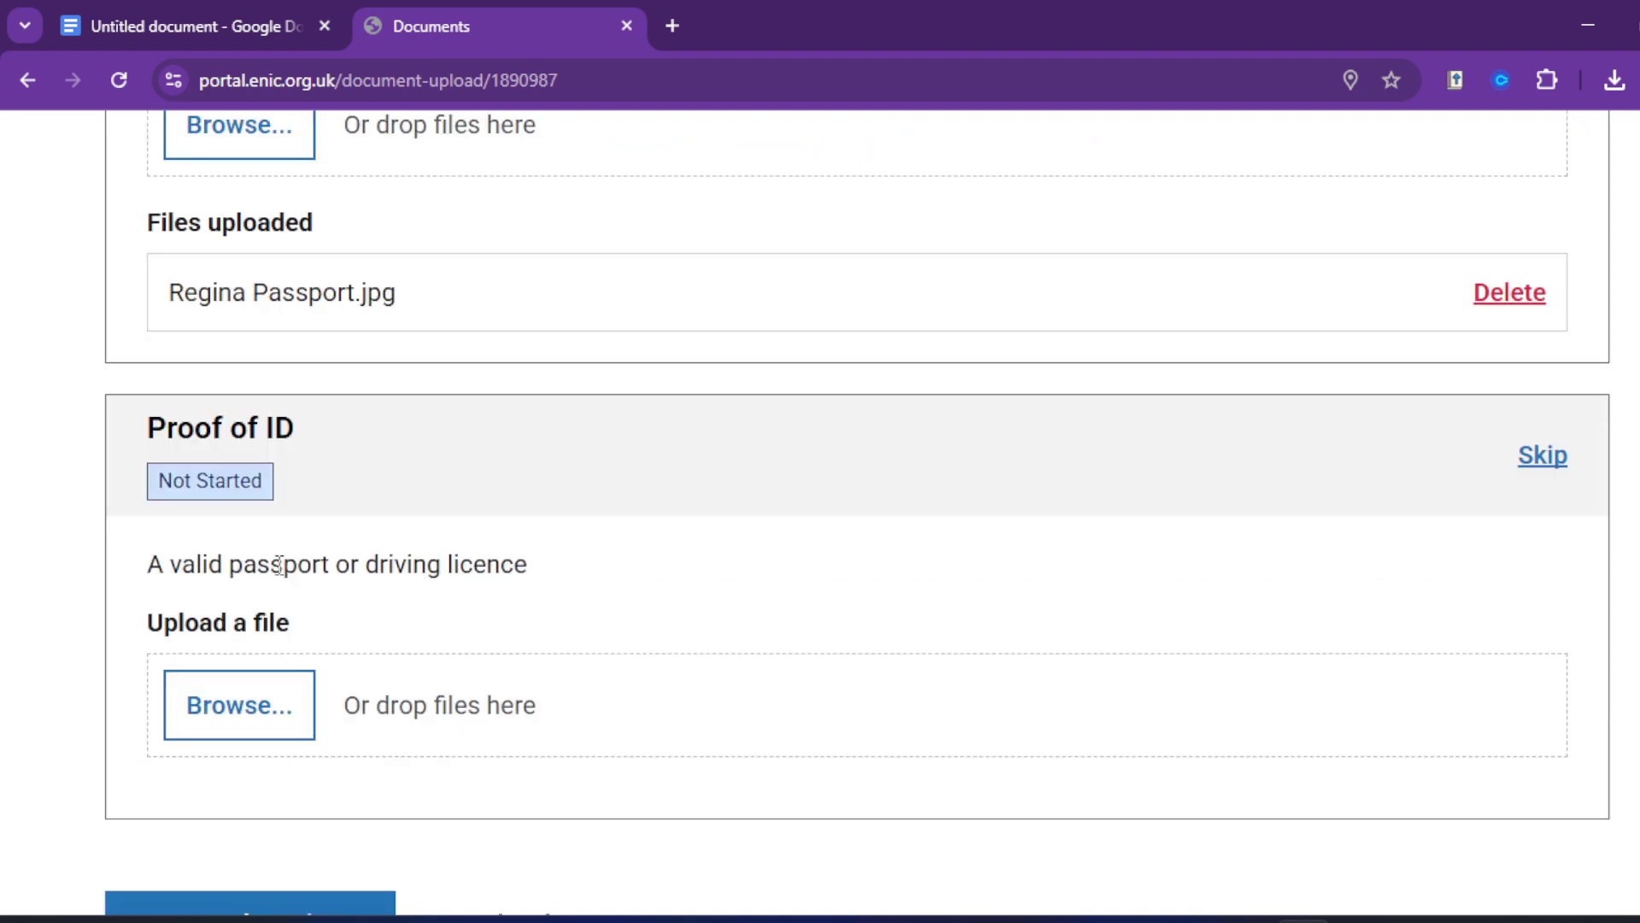
left_click(246, 696)
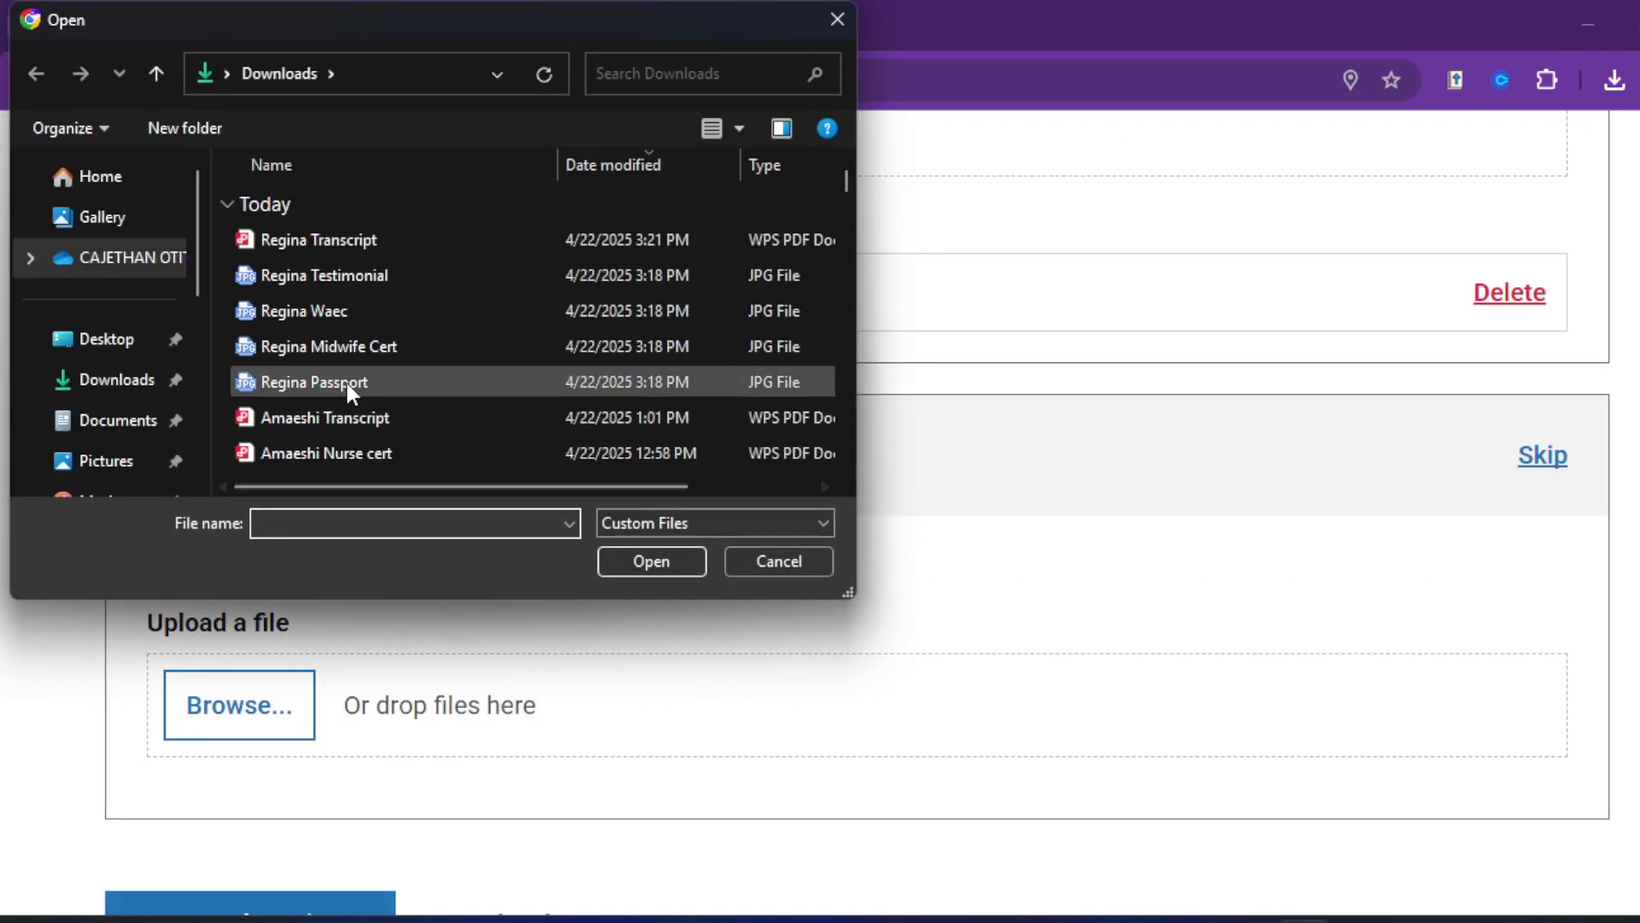
double_click(341, 385)
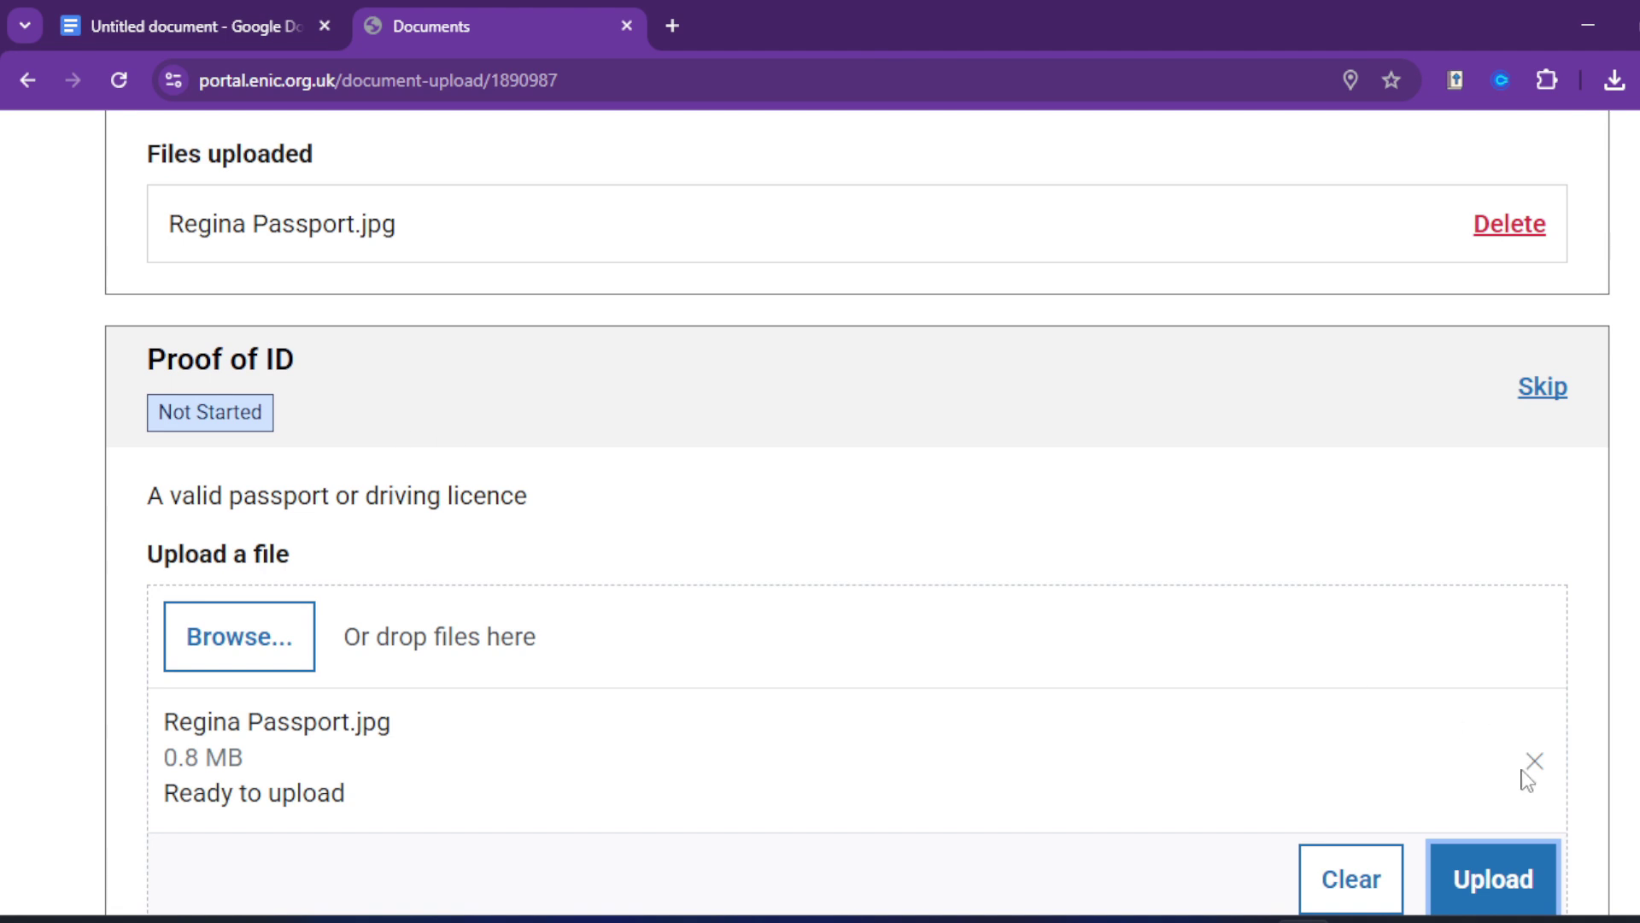
left_click(1508, 880)
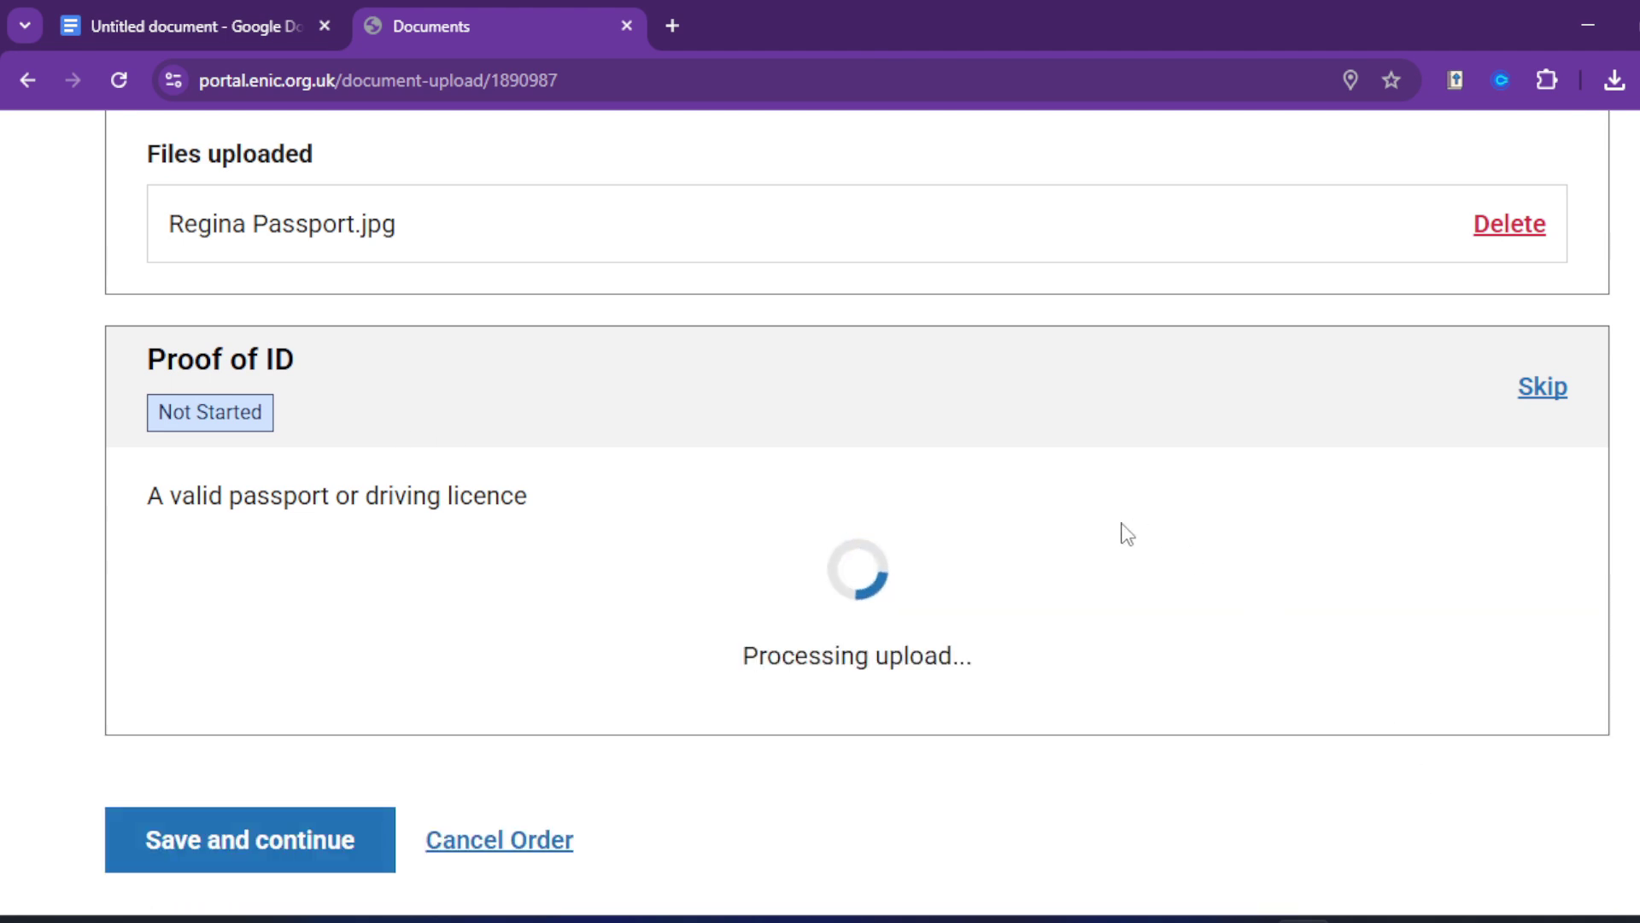
scroll(512, 461, "down", 3)
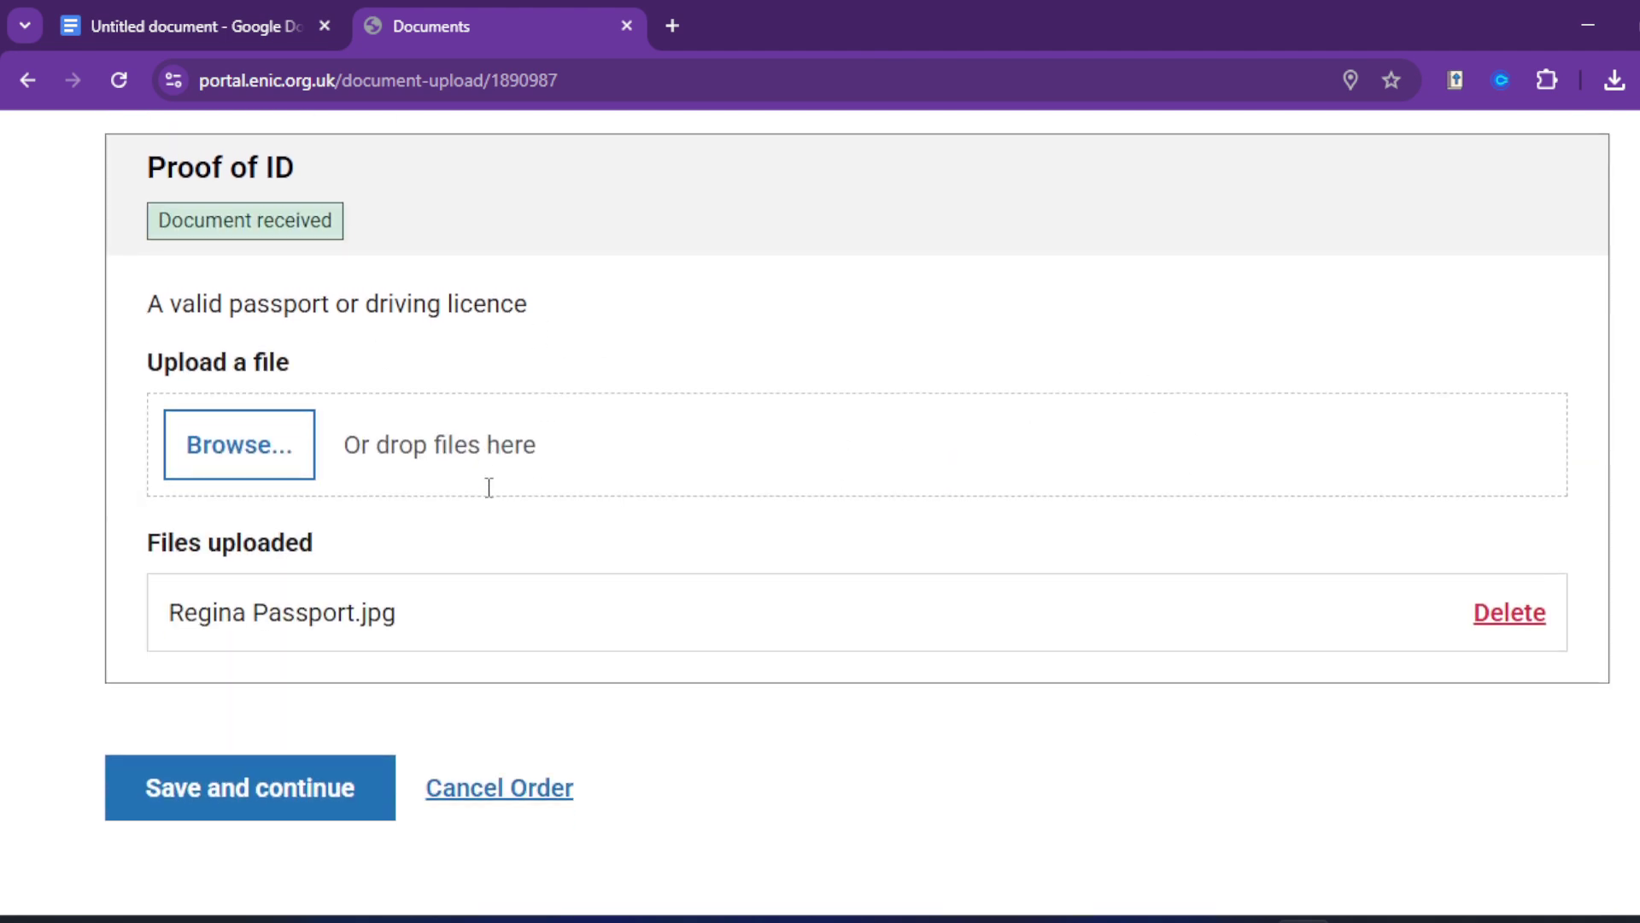
left_click(214, 778)
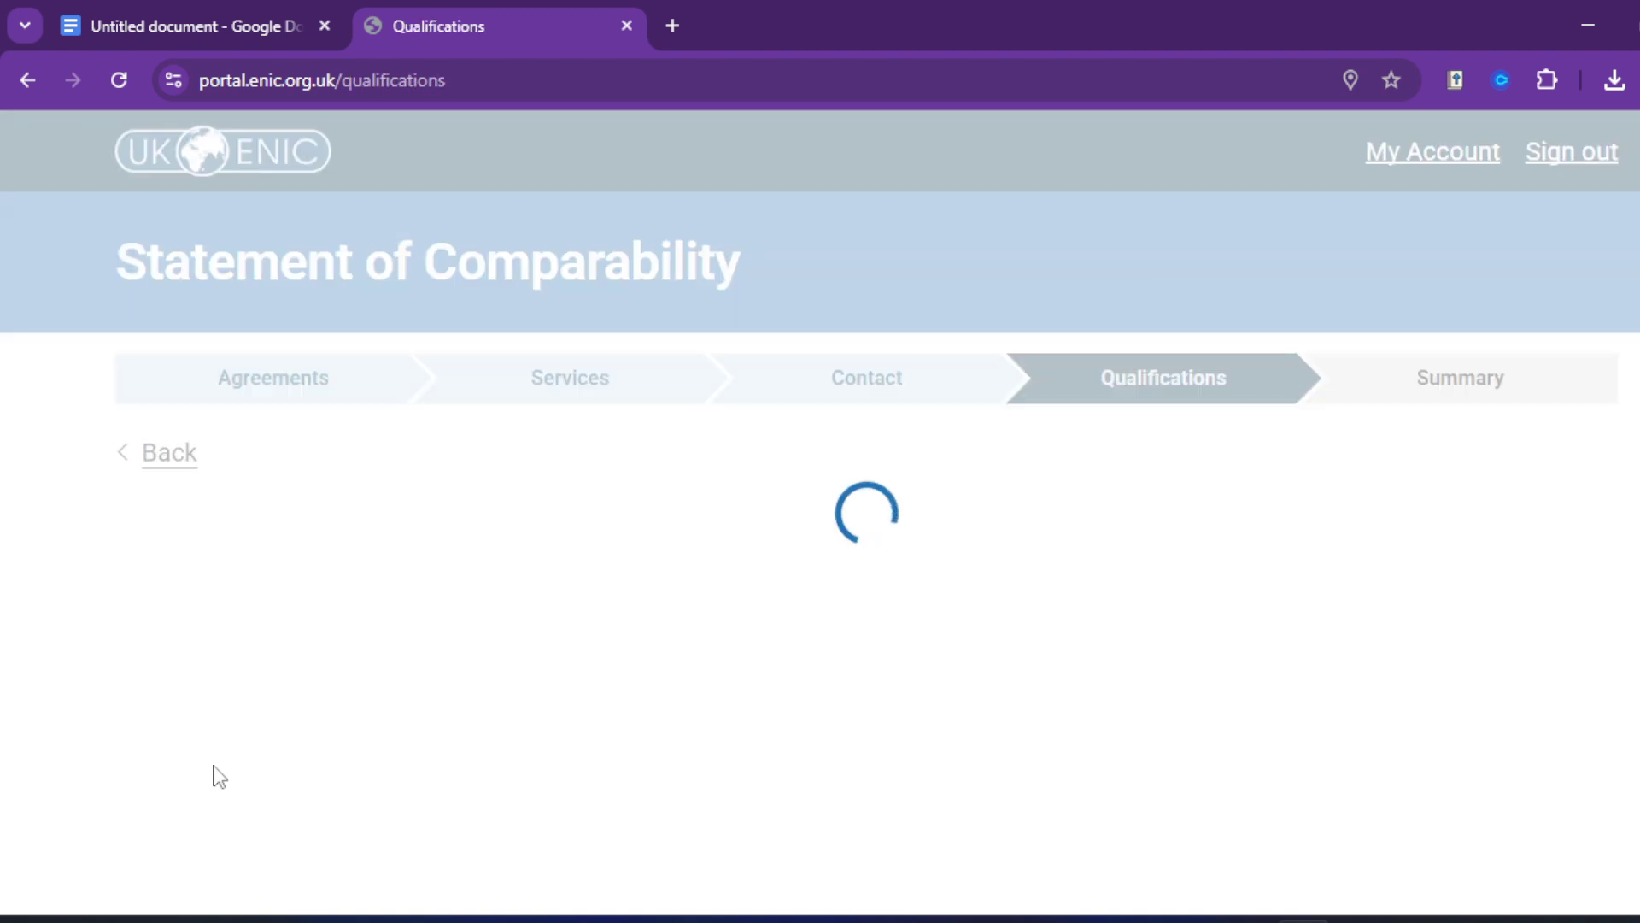
Step: Start a second qualification and enter its name, Midwifery
scroll(912, 692, "down", 7)
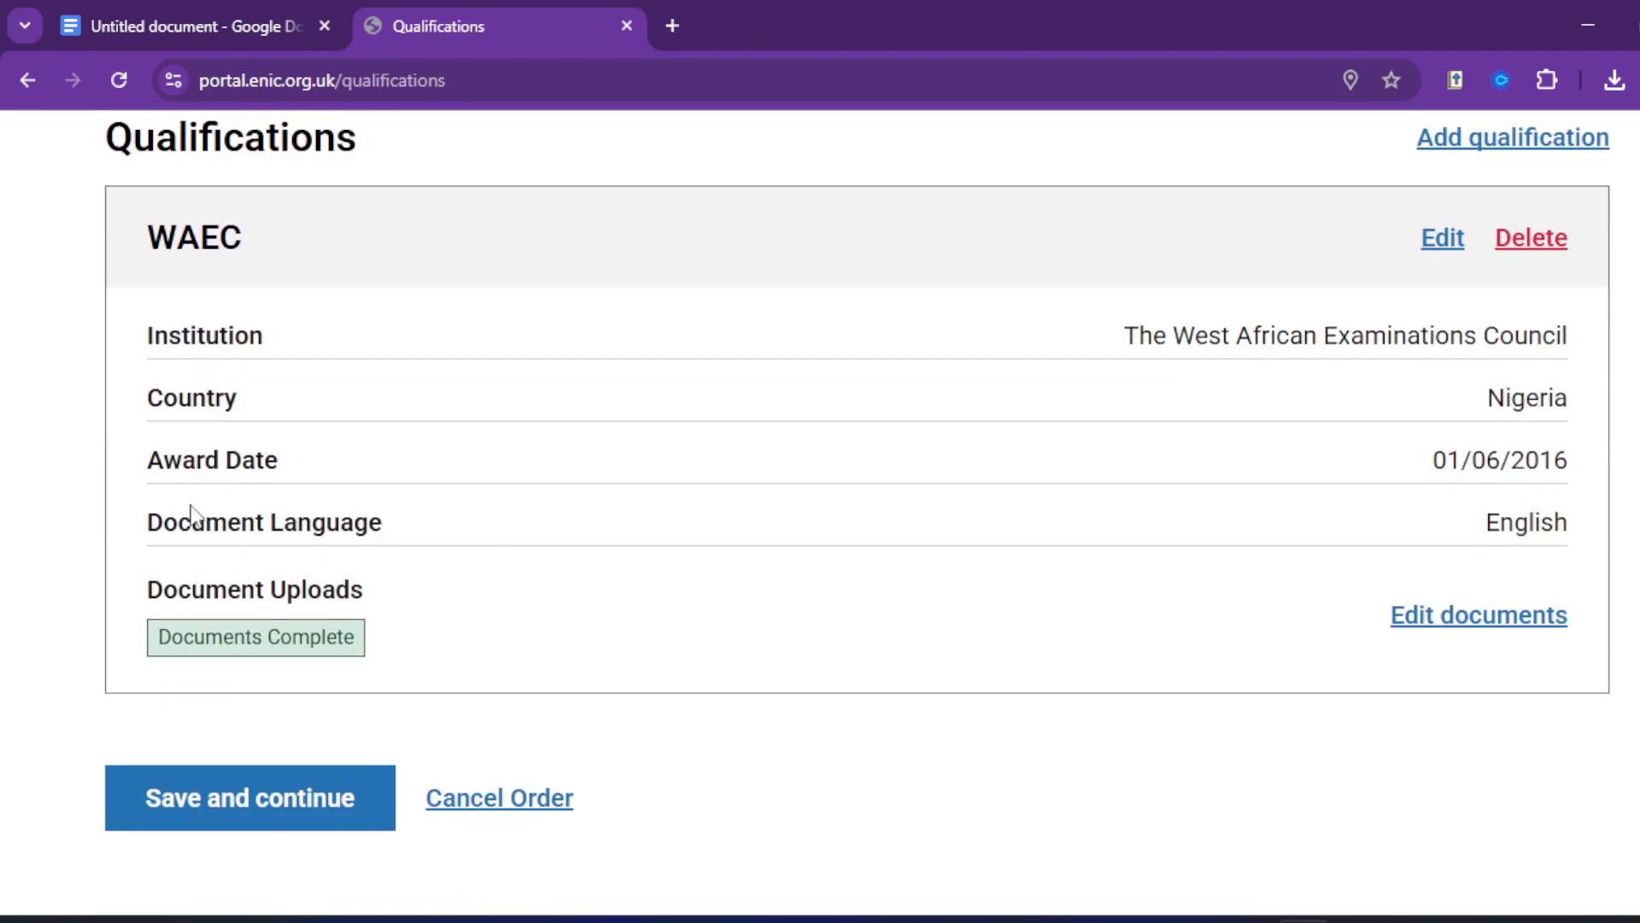
scroll(710, 633, "up", 4)
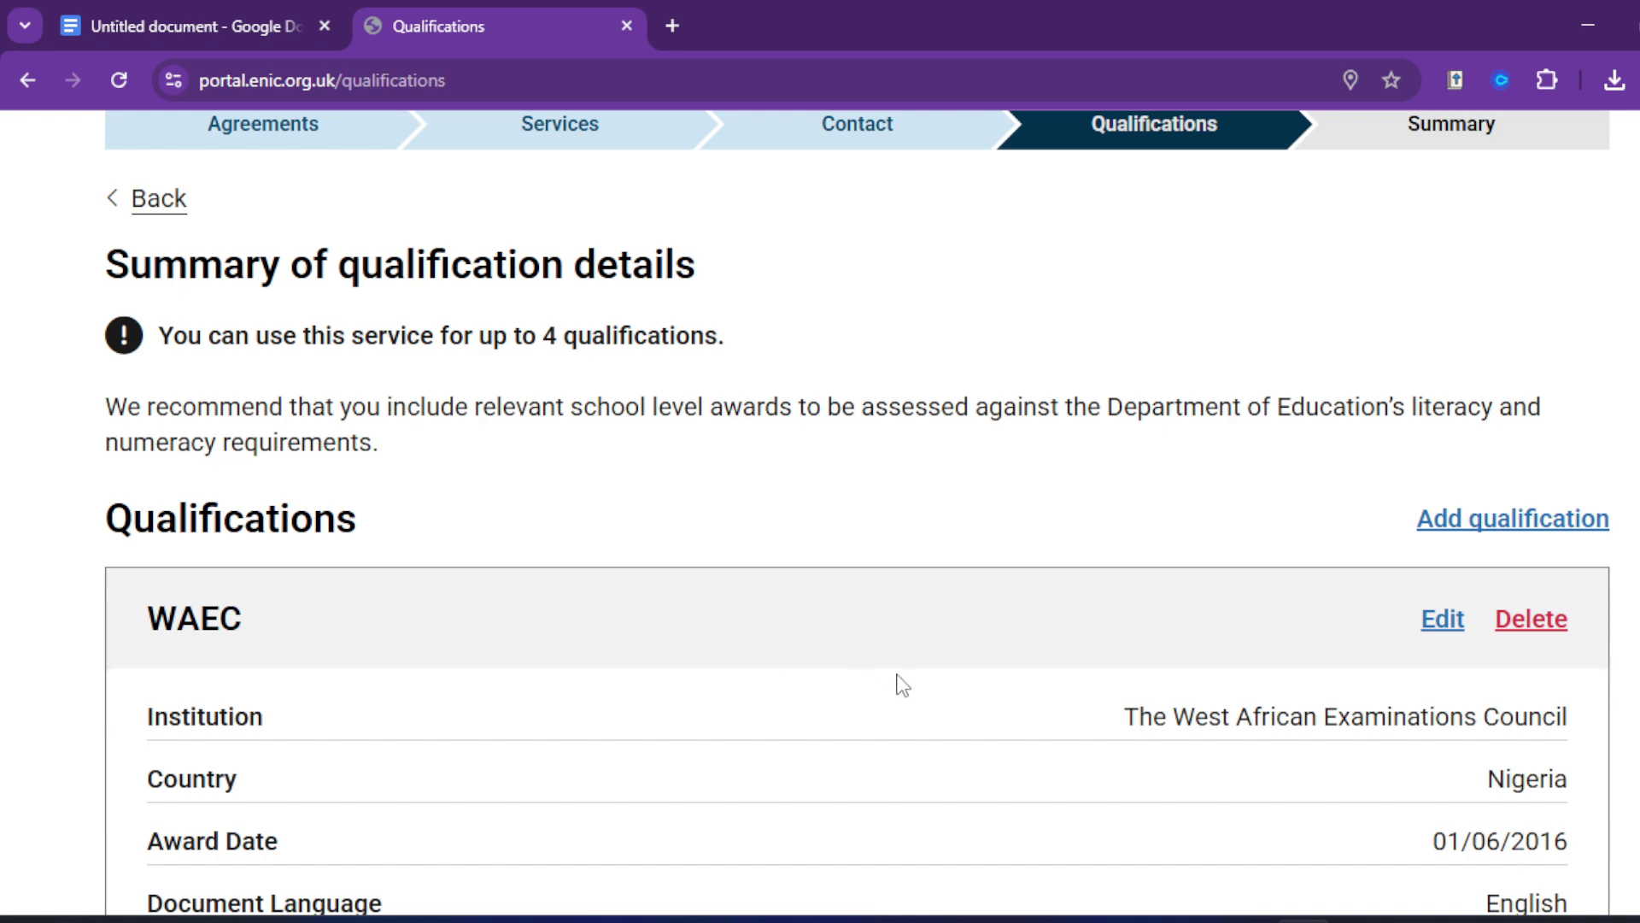
scroll(897, 678, "down", 5)
scroll(908, 630, "up", 5)
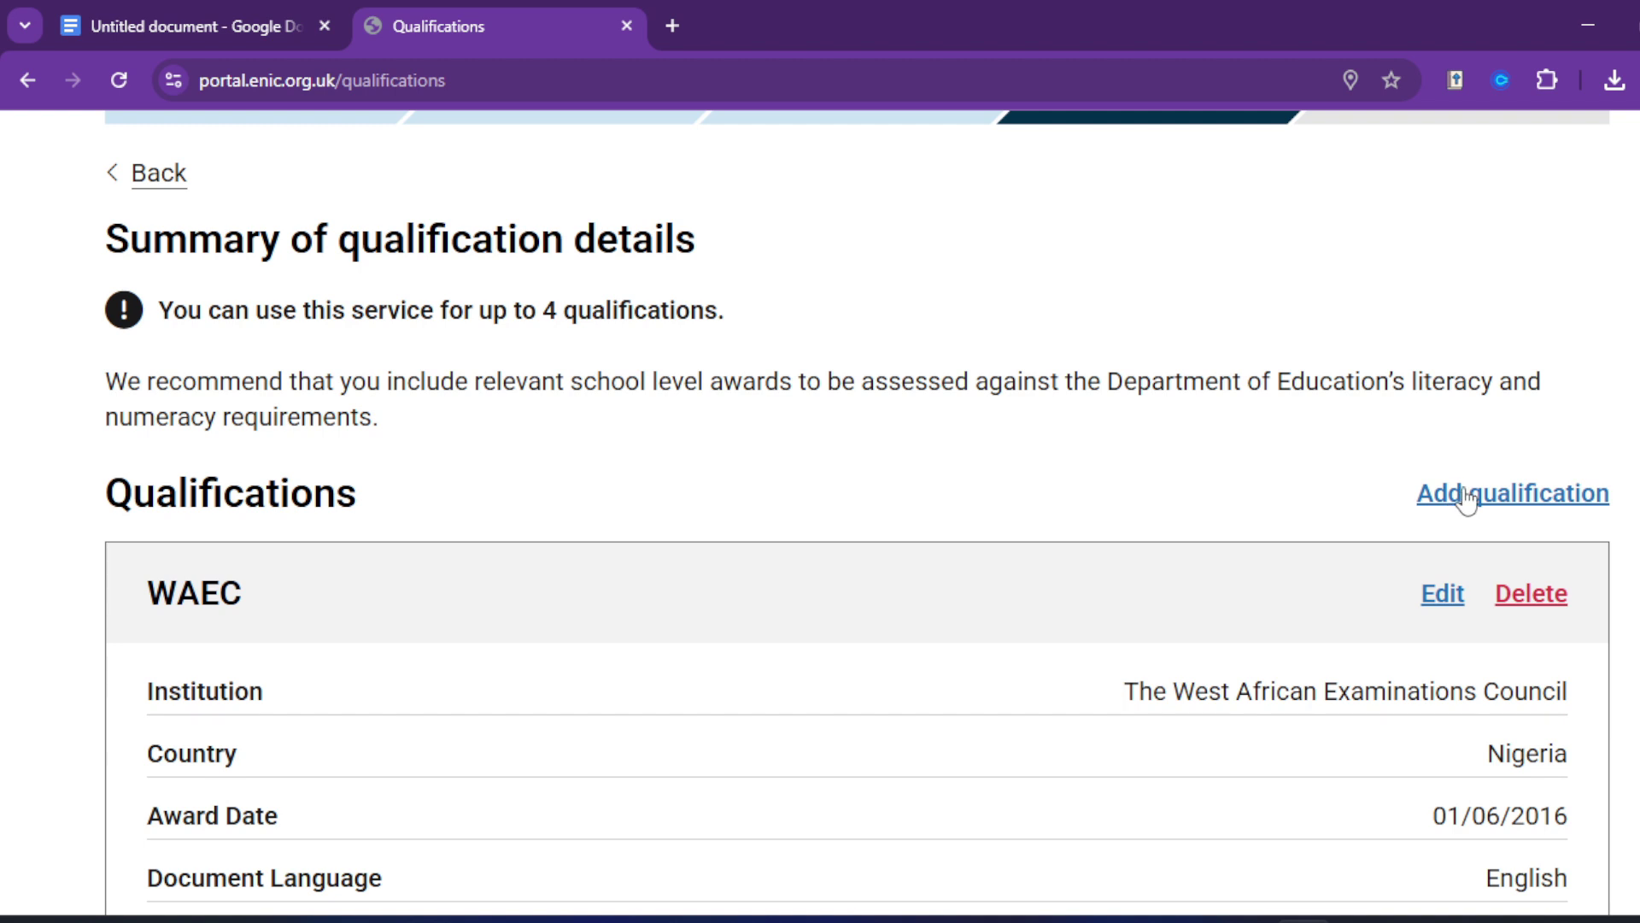
left_click(1462, 494)
scroll(388, 630, "down", 3)
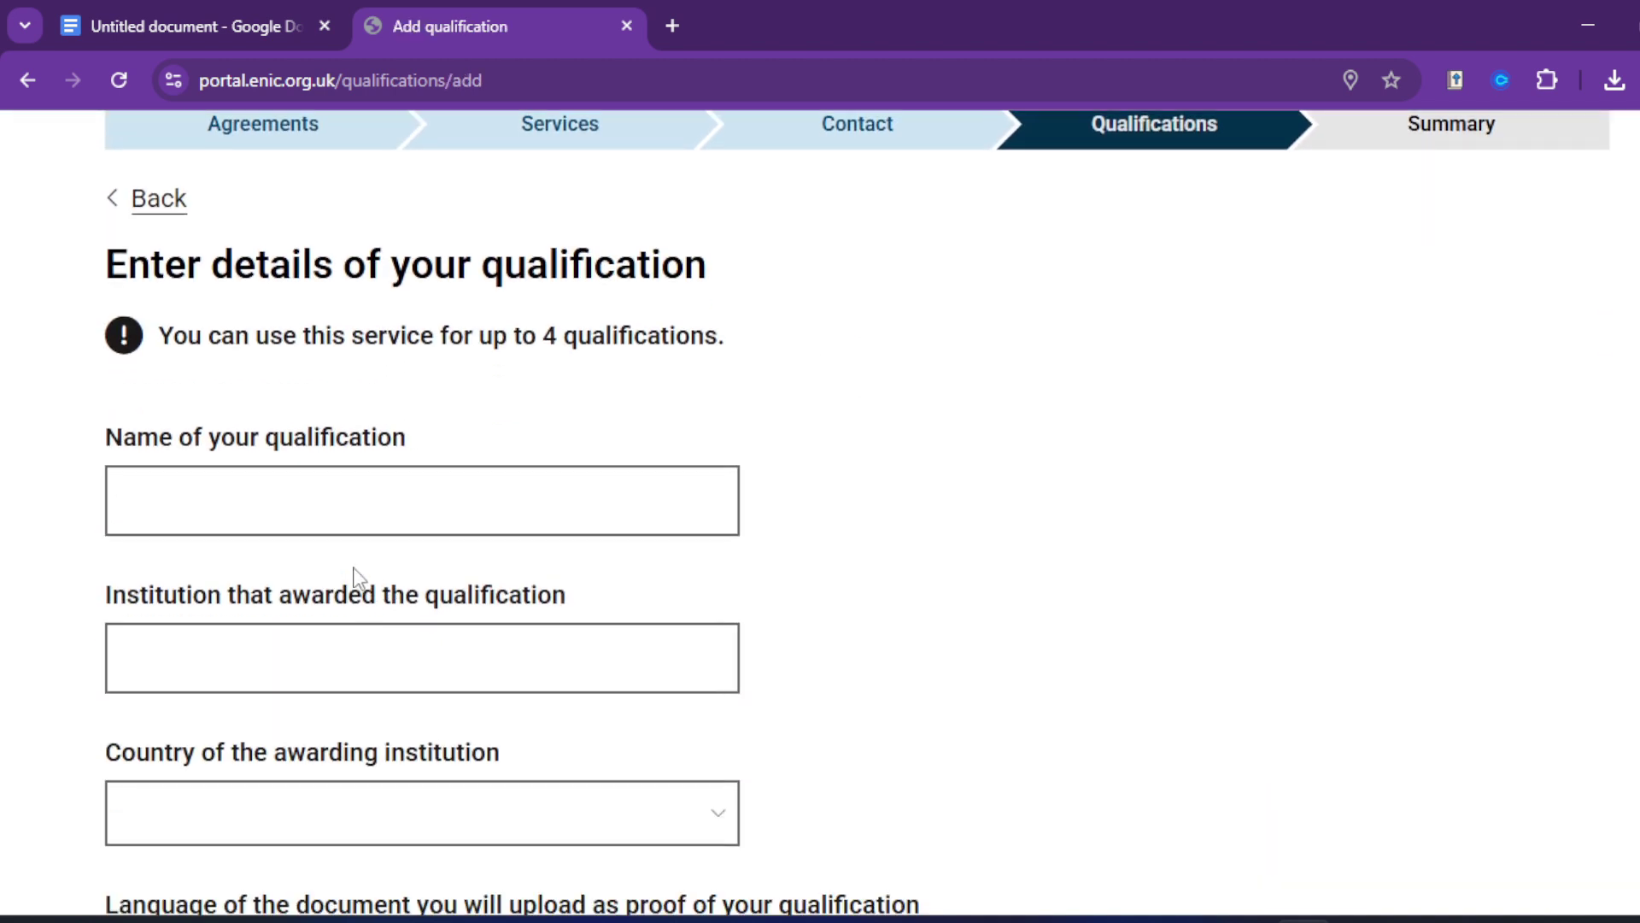
left_click(339, 521)
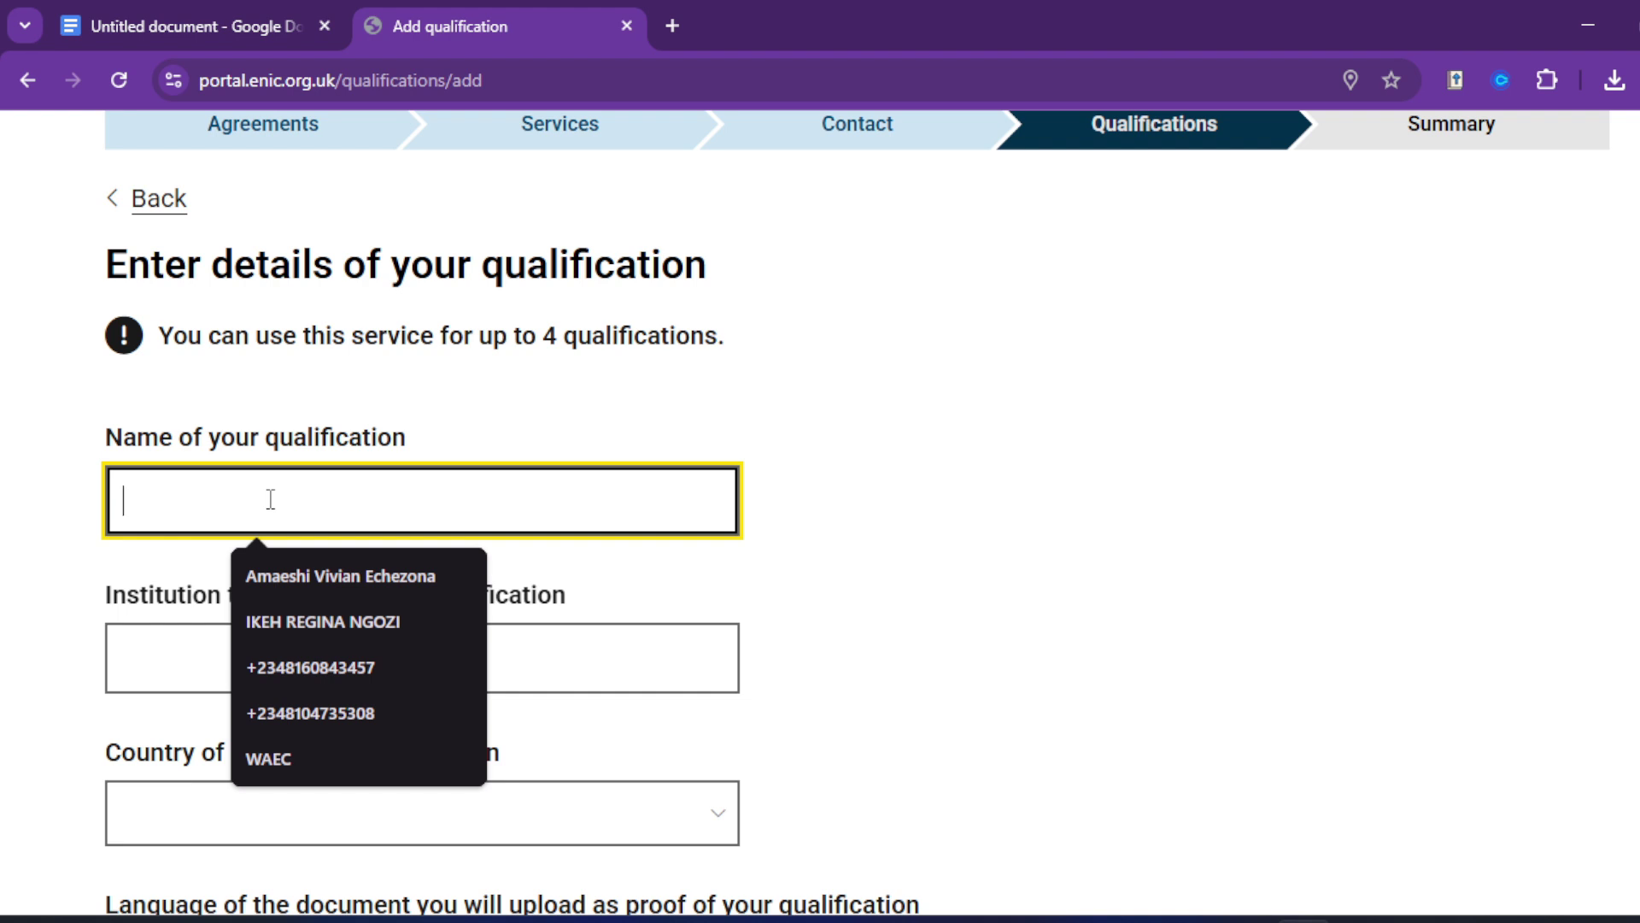
type("Midfery")
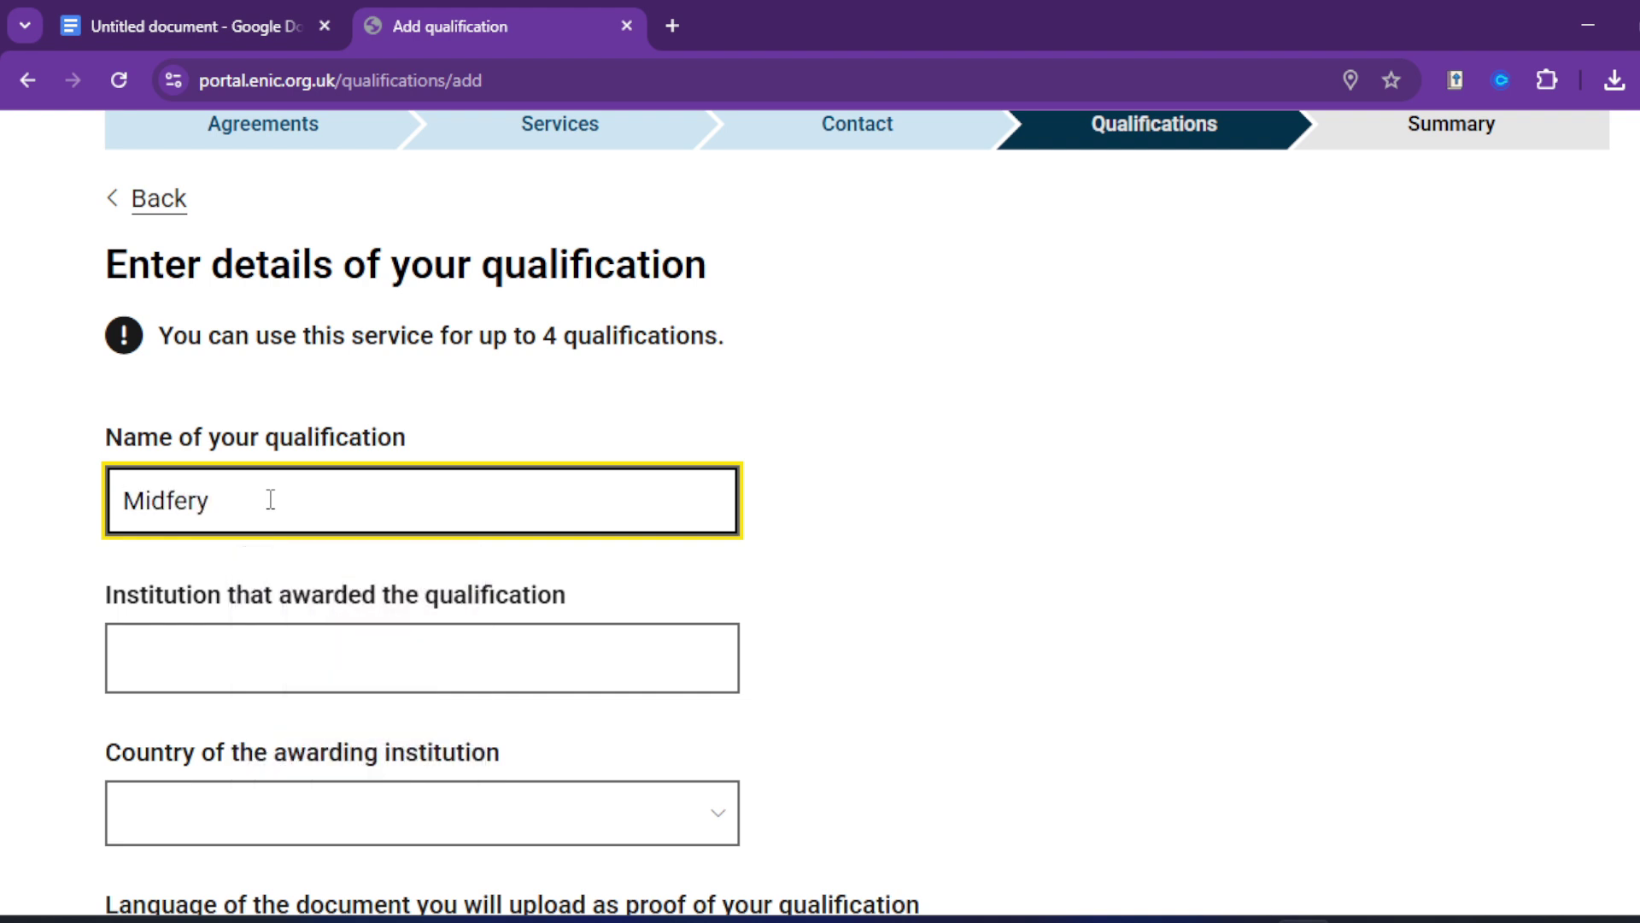
left_click(179, 501)
type("wi")
Step: Copy 'College of Nursing' from the notes into the awarding institution field
left_click(196, 647)
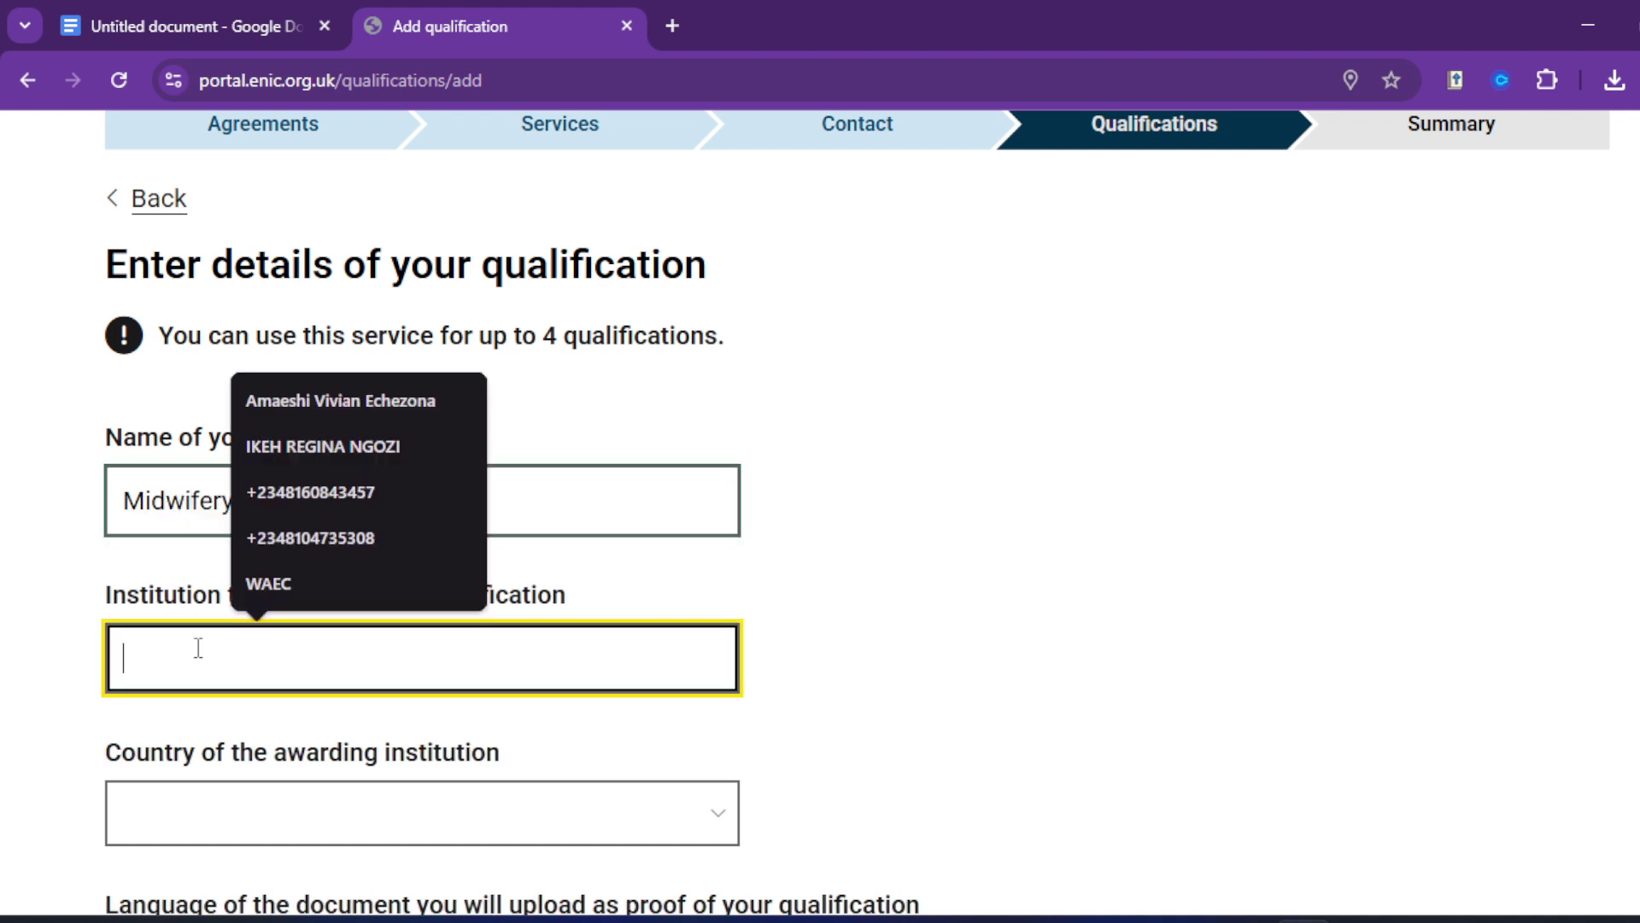
left_click(166, 4)
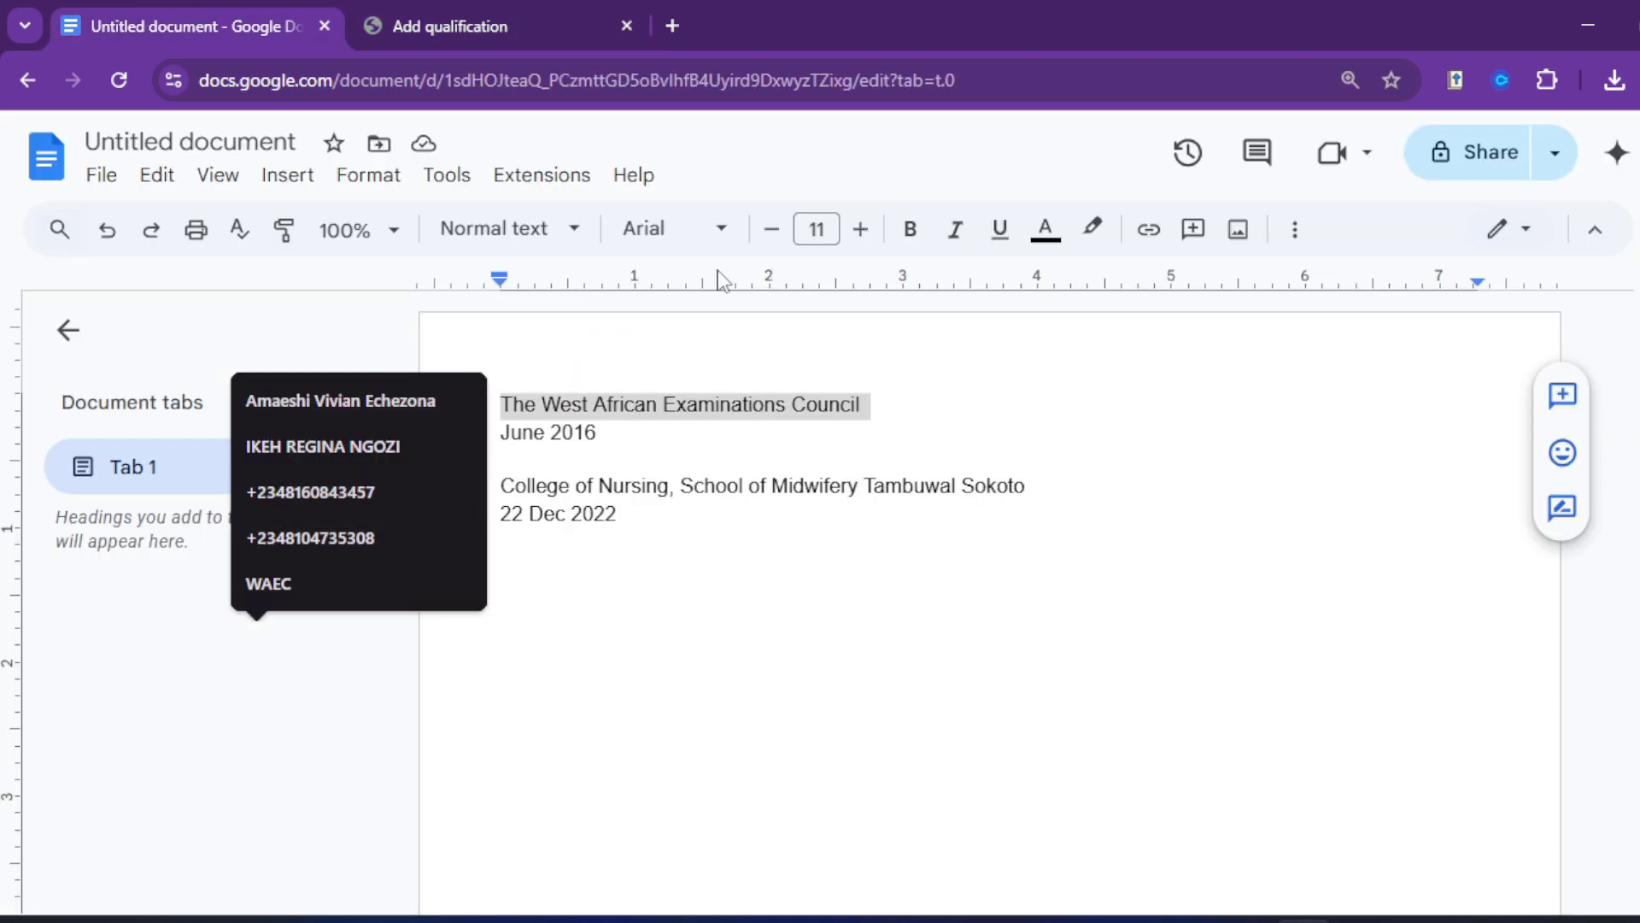
left_click_drag(502, 485, 1053, 502)
key("ctrl+c")
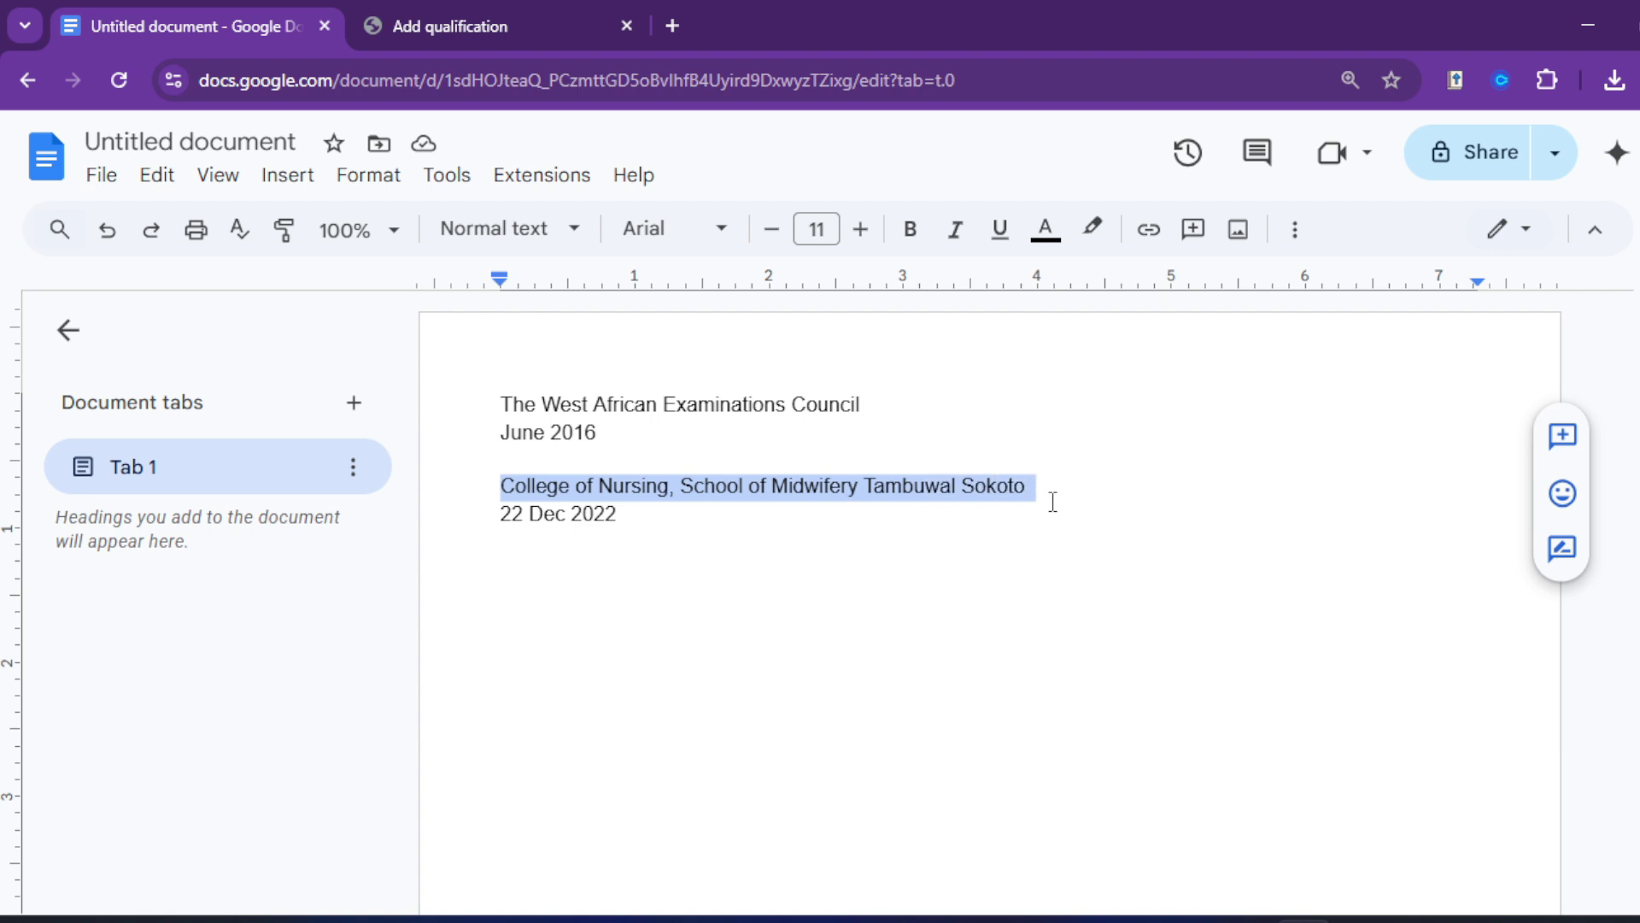
left_click(476, 24)
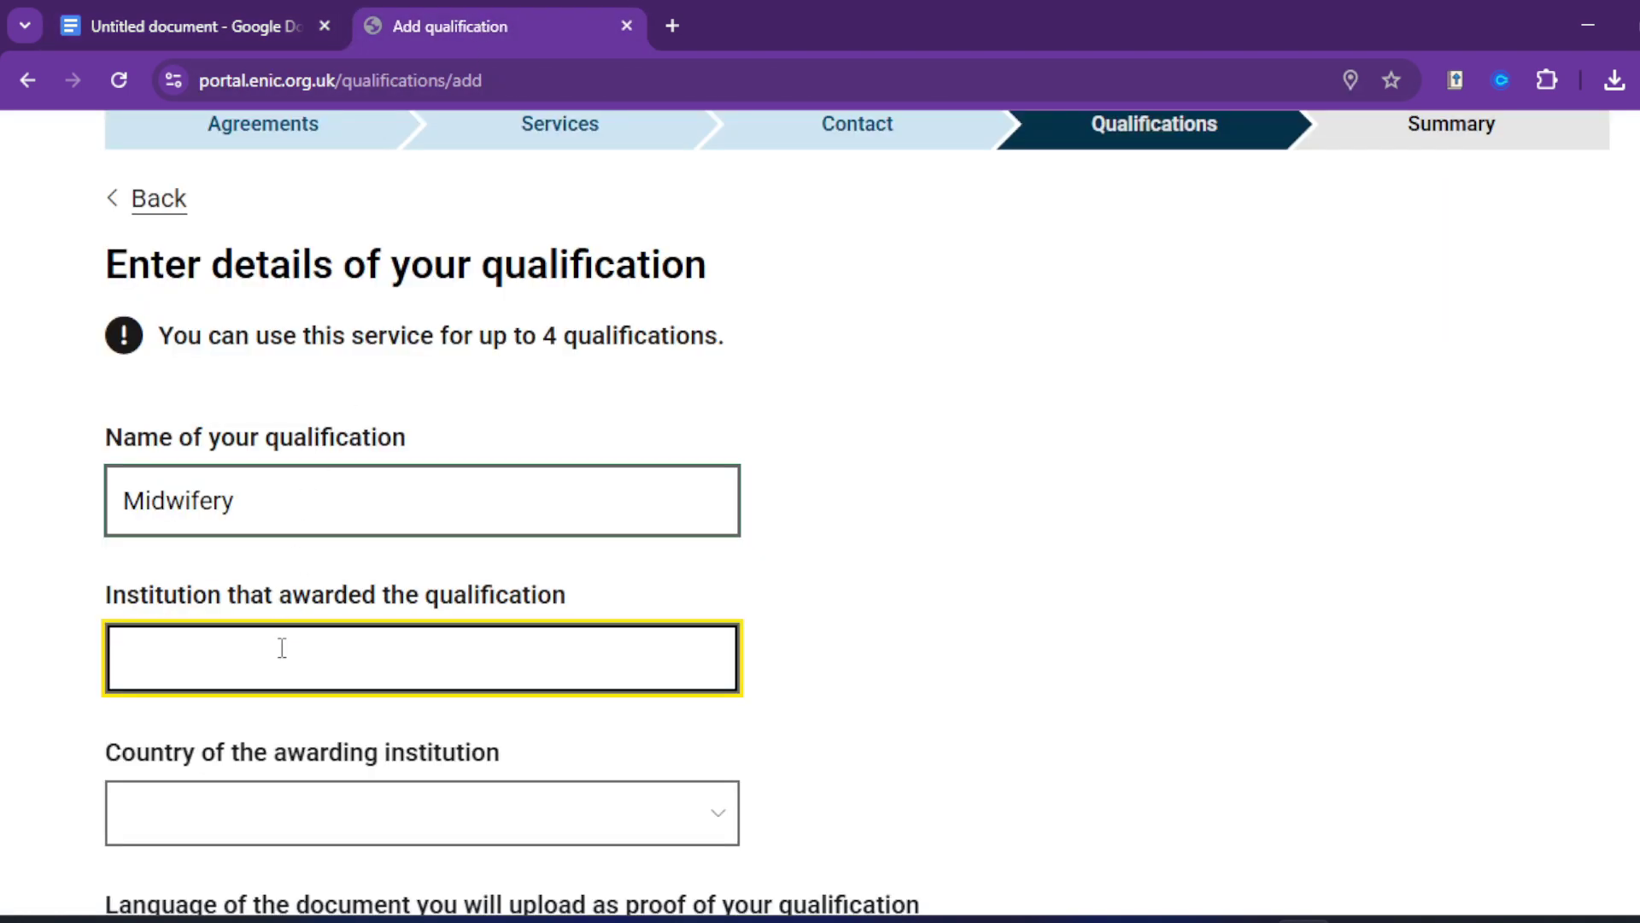
key("ctrl+v")
Step: Set the awarding country to Nigeria and the document language to English
scroll(282, 663, "down", 3)
left_click(272, 562)
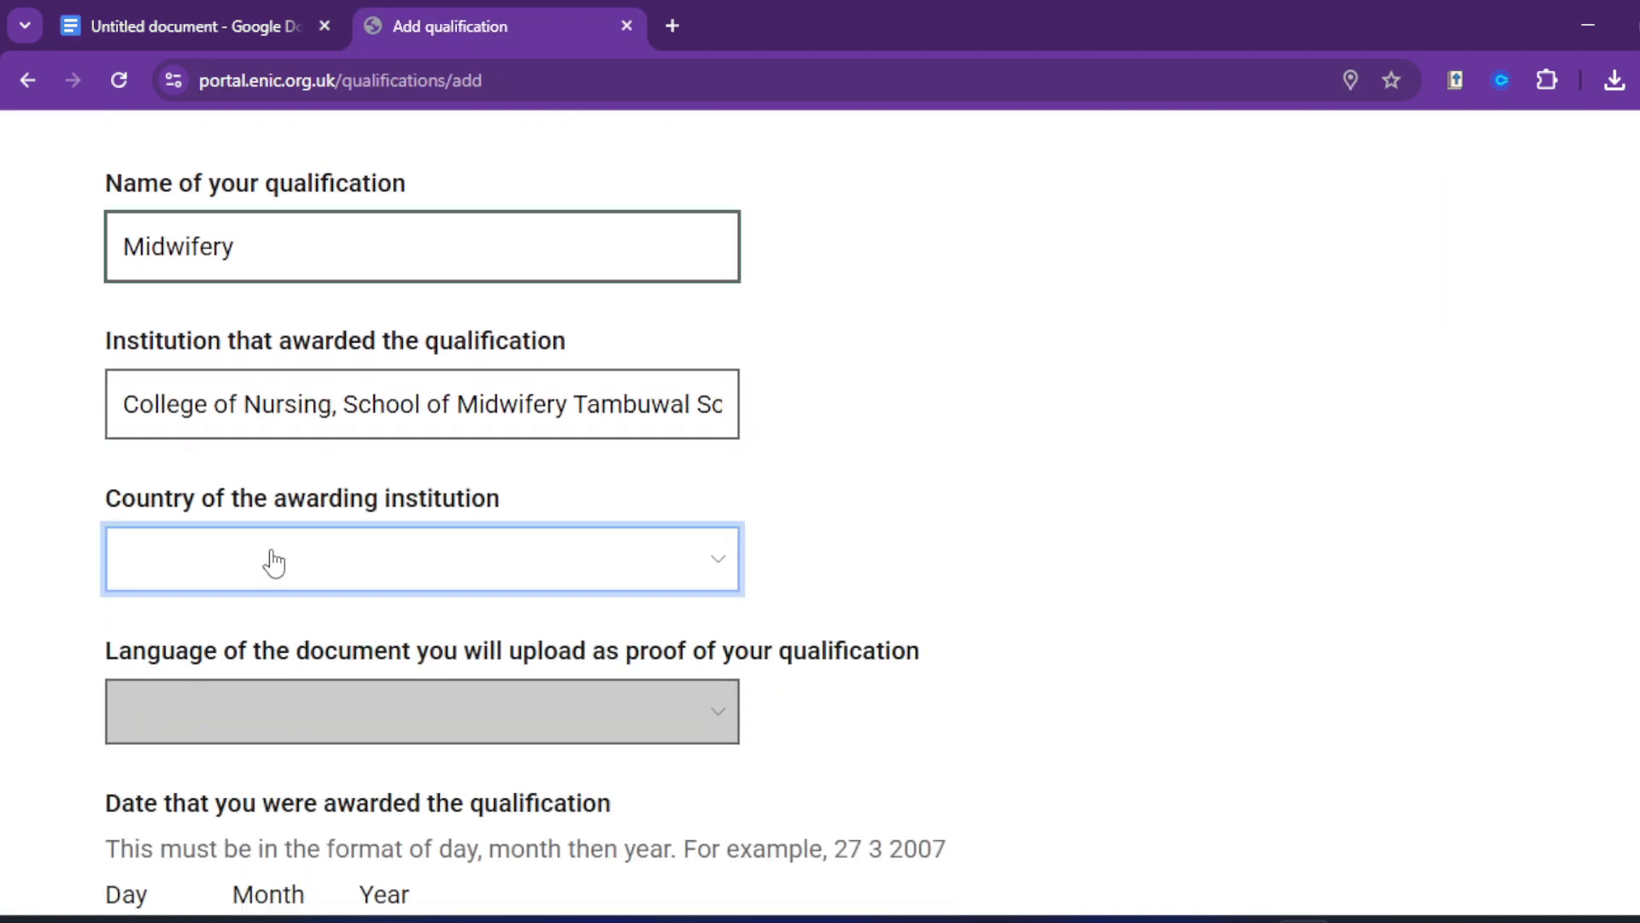
type("ni")
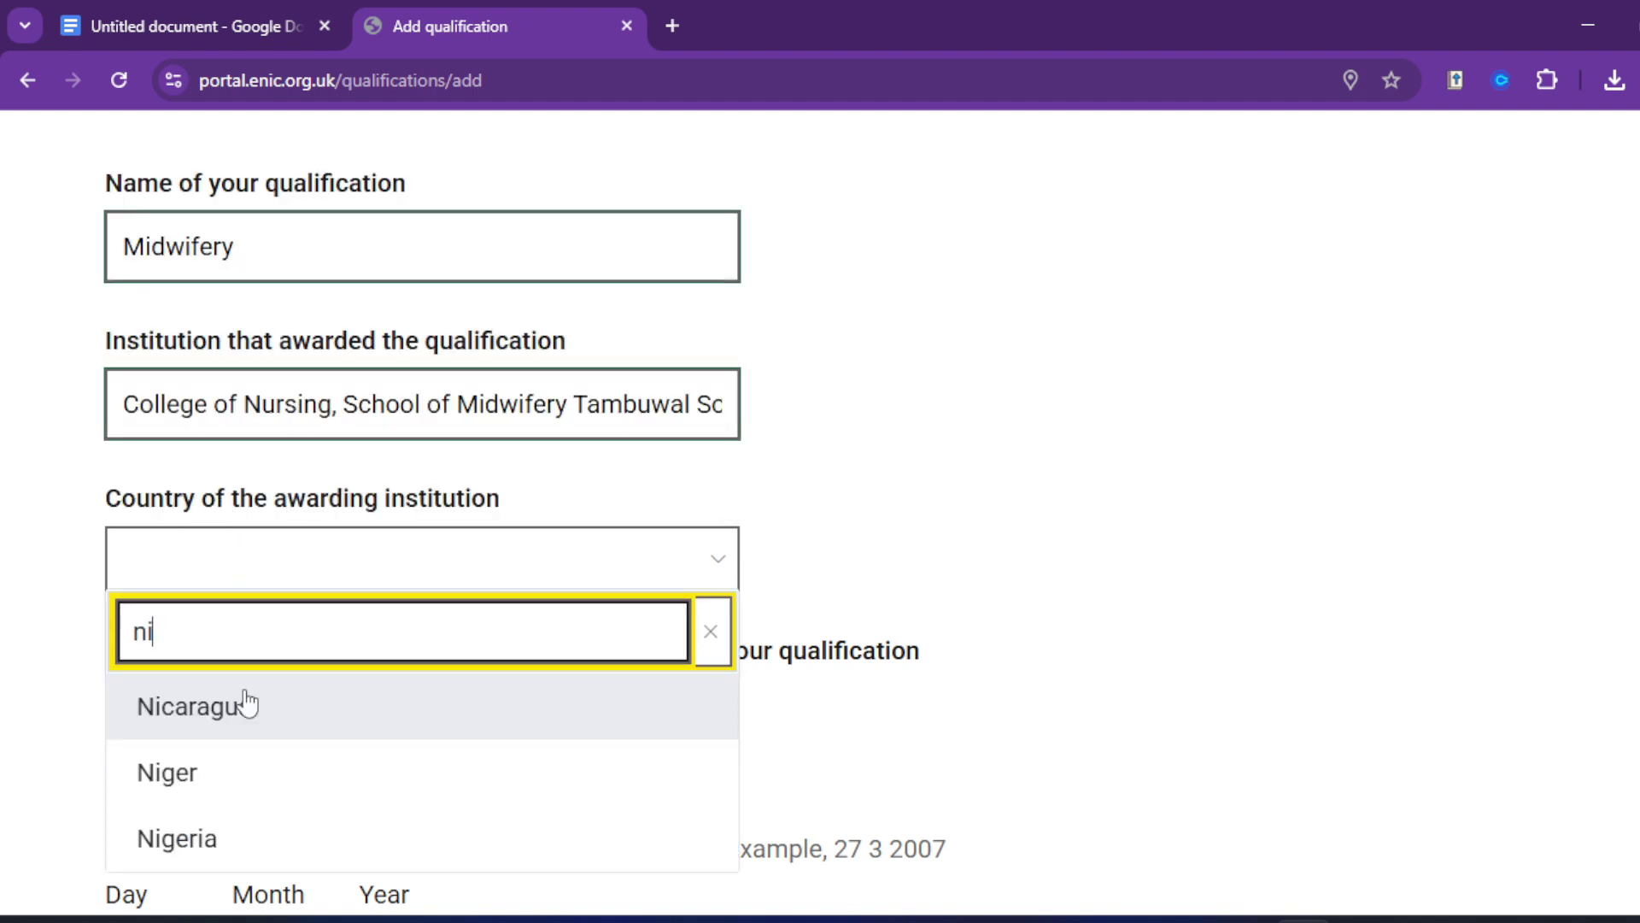
left_click(236, 854)
scroll(256, 555, "down", 3)
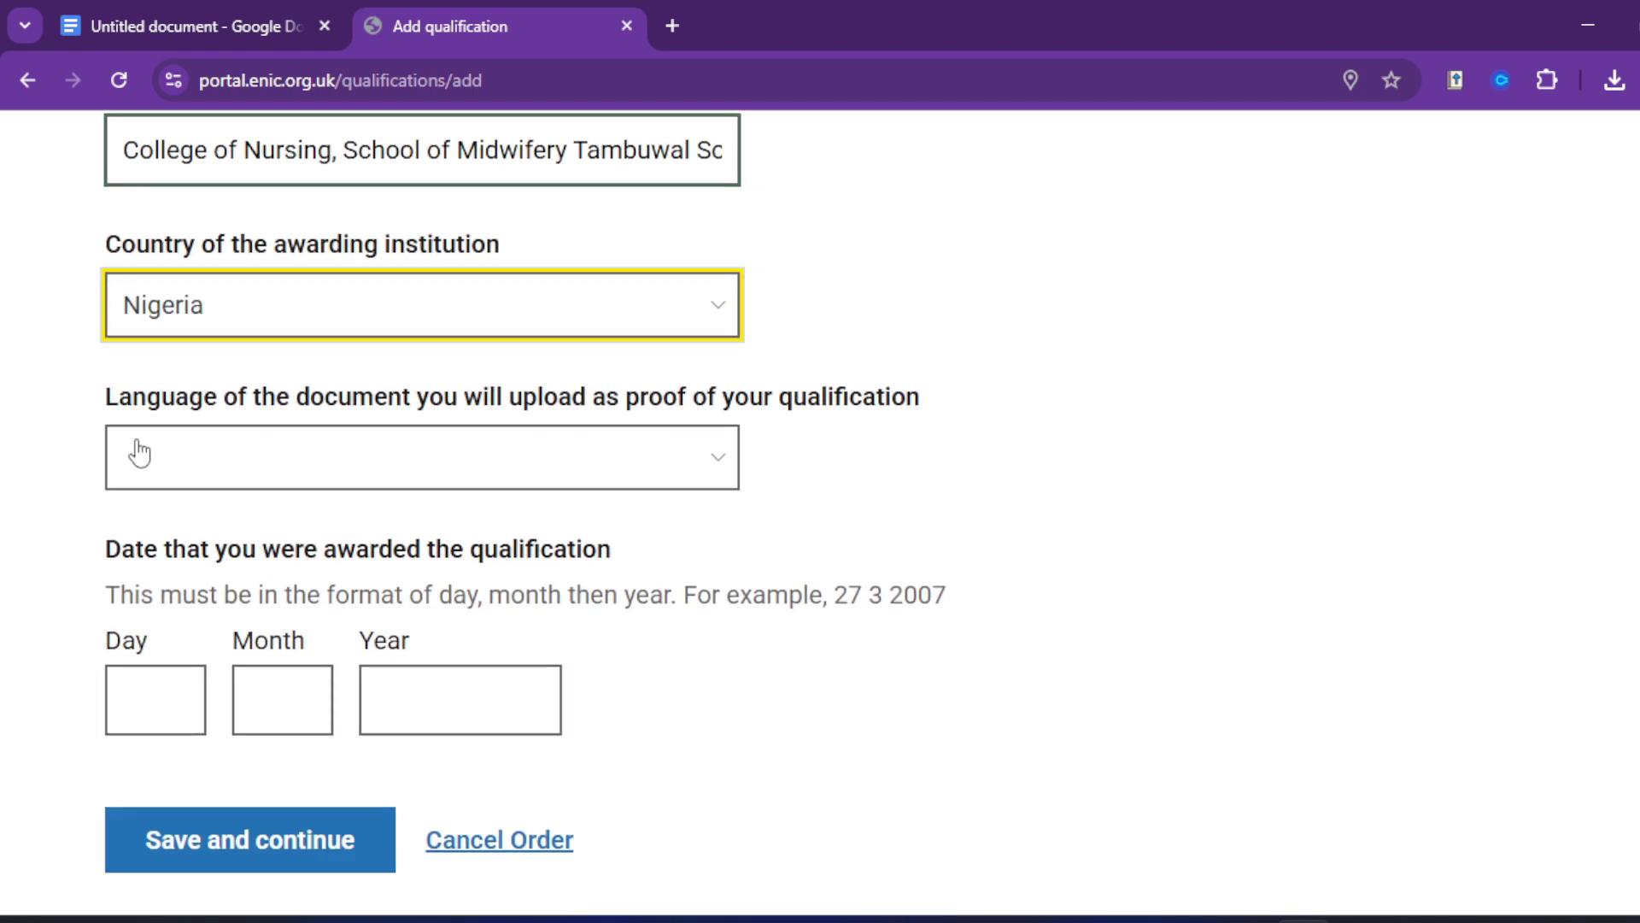
left_click(171, 466)
left_click(184, 615)
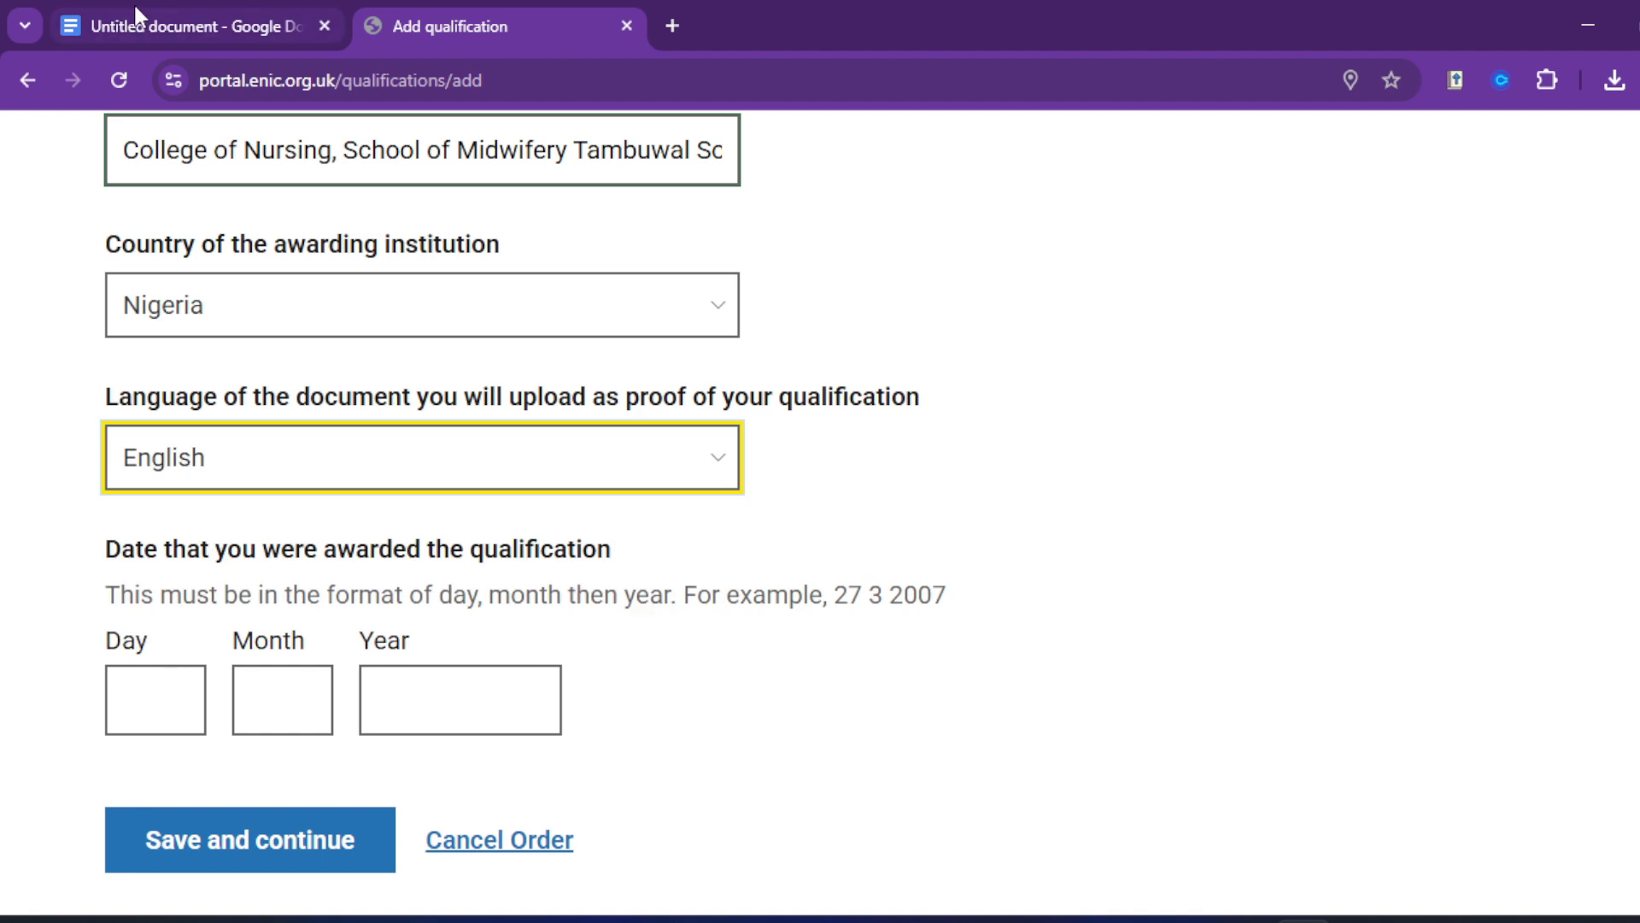
Step: Enter the award date 22/12/2022, checking it against the notes document
left_click(195, 29)
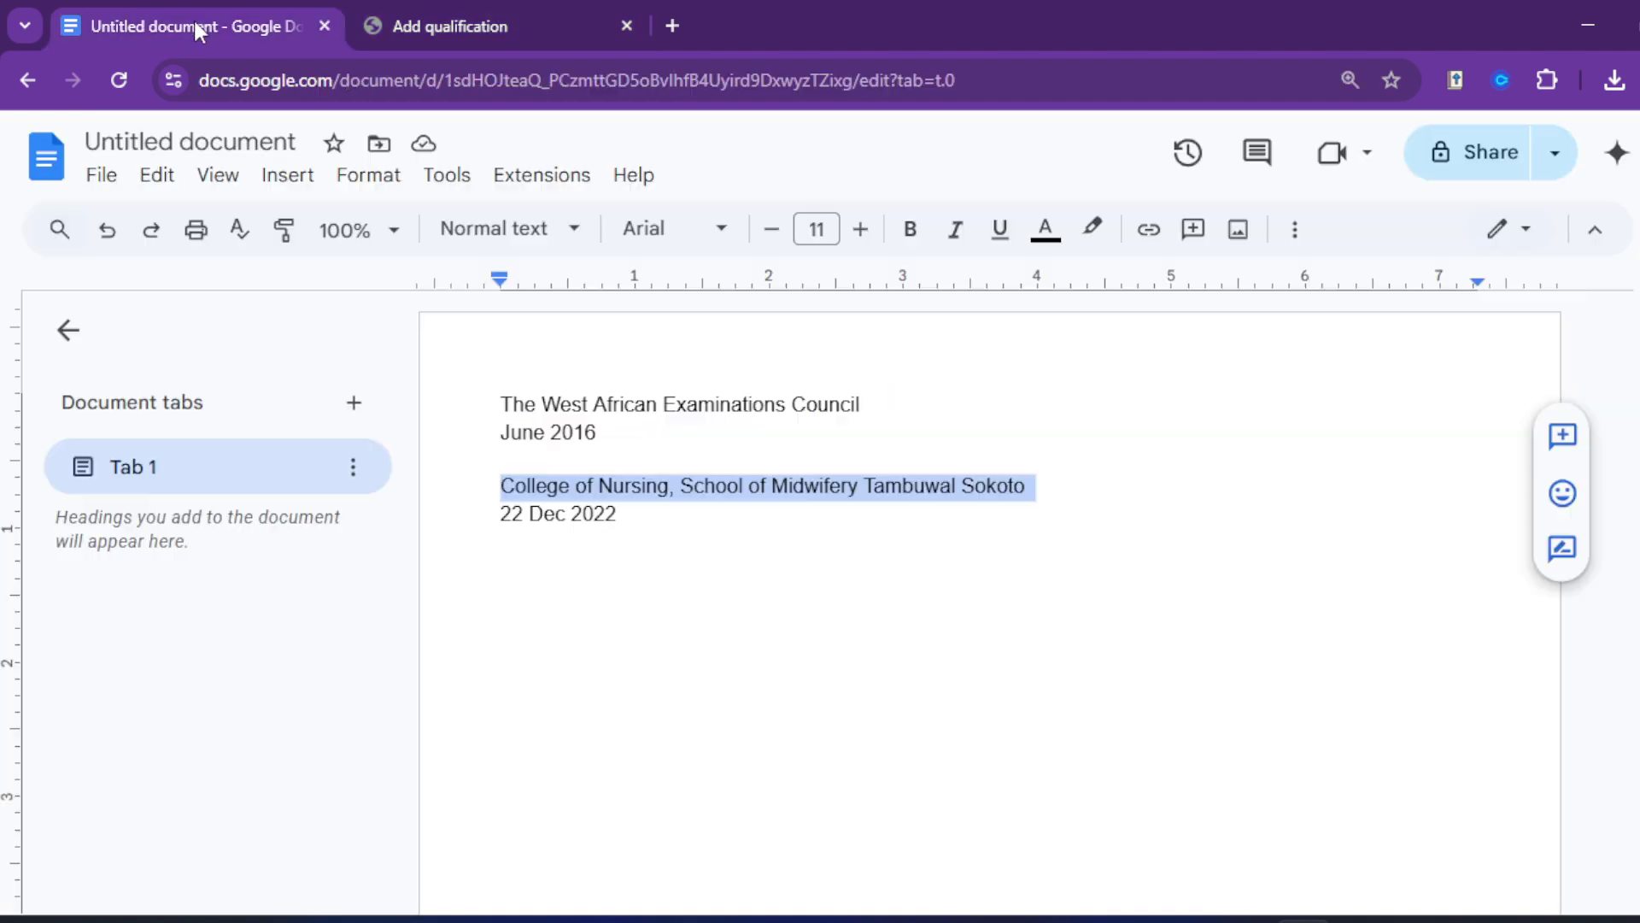
left_click(428, 27)
left_click(161, 690)
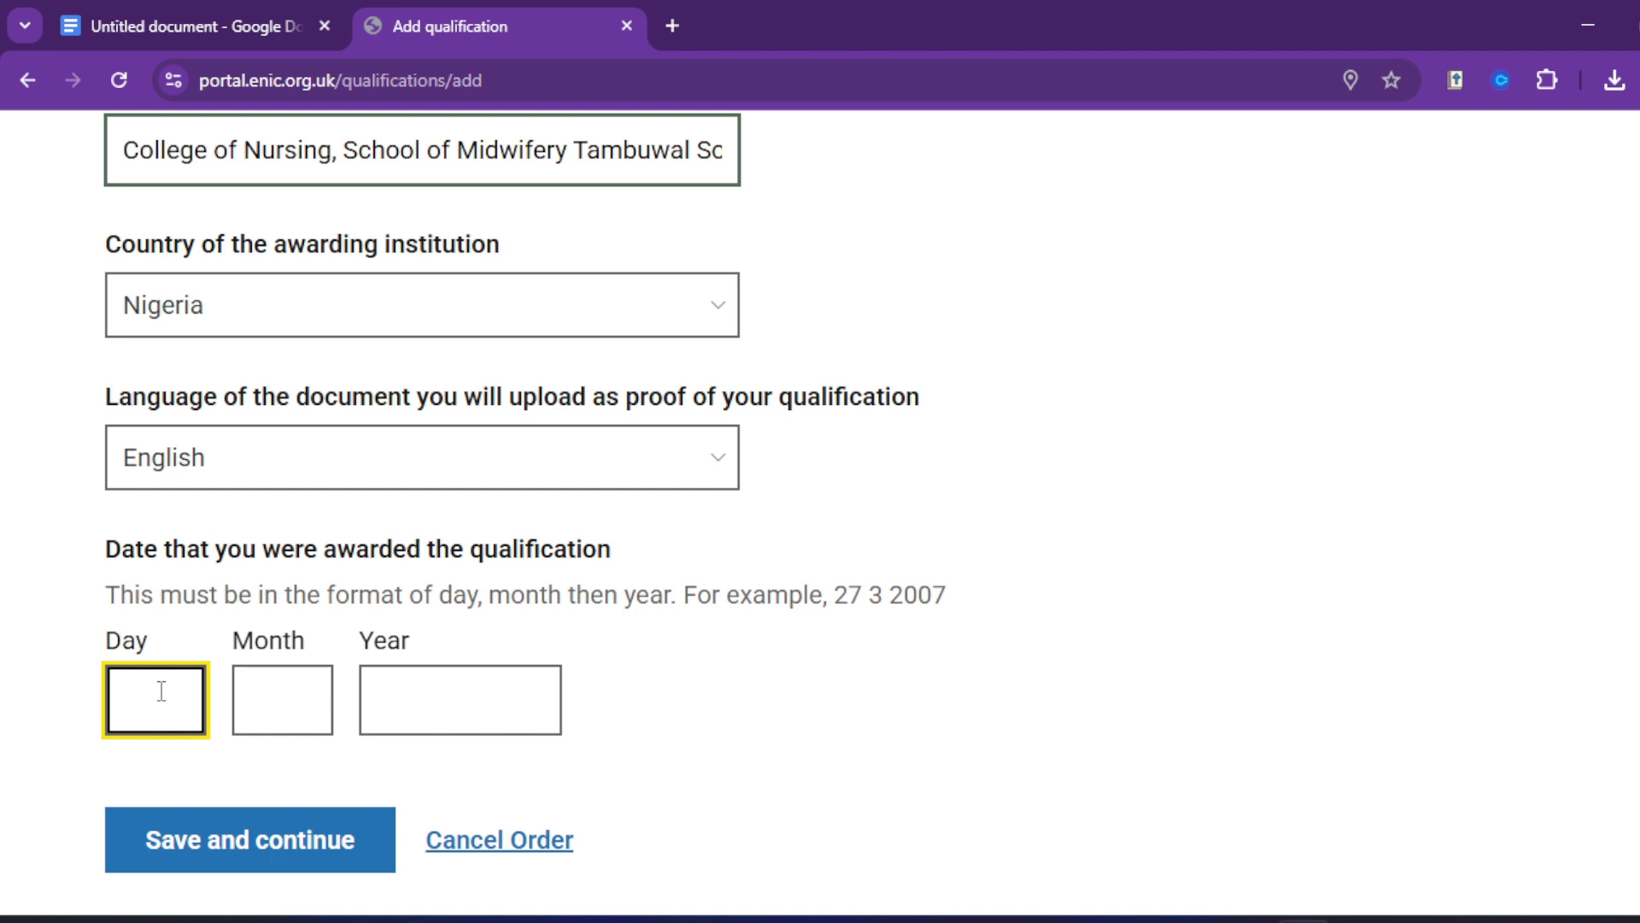
type("22")
key("Tab")
type("1")
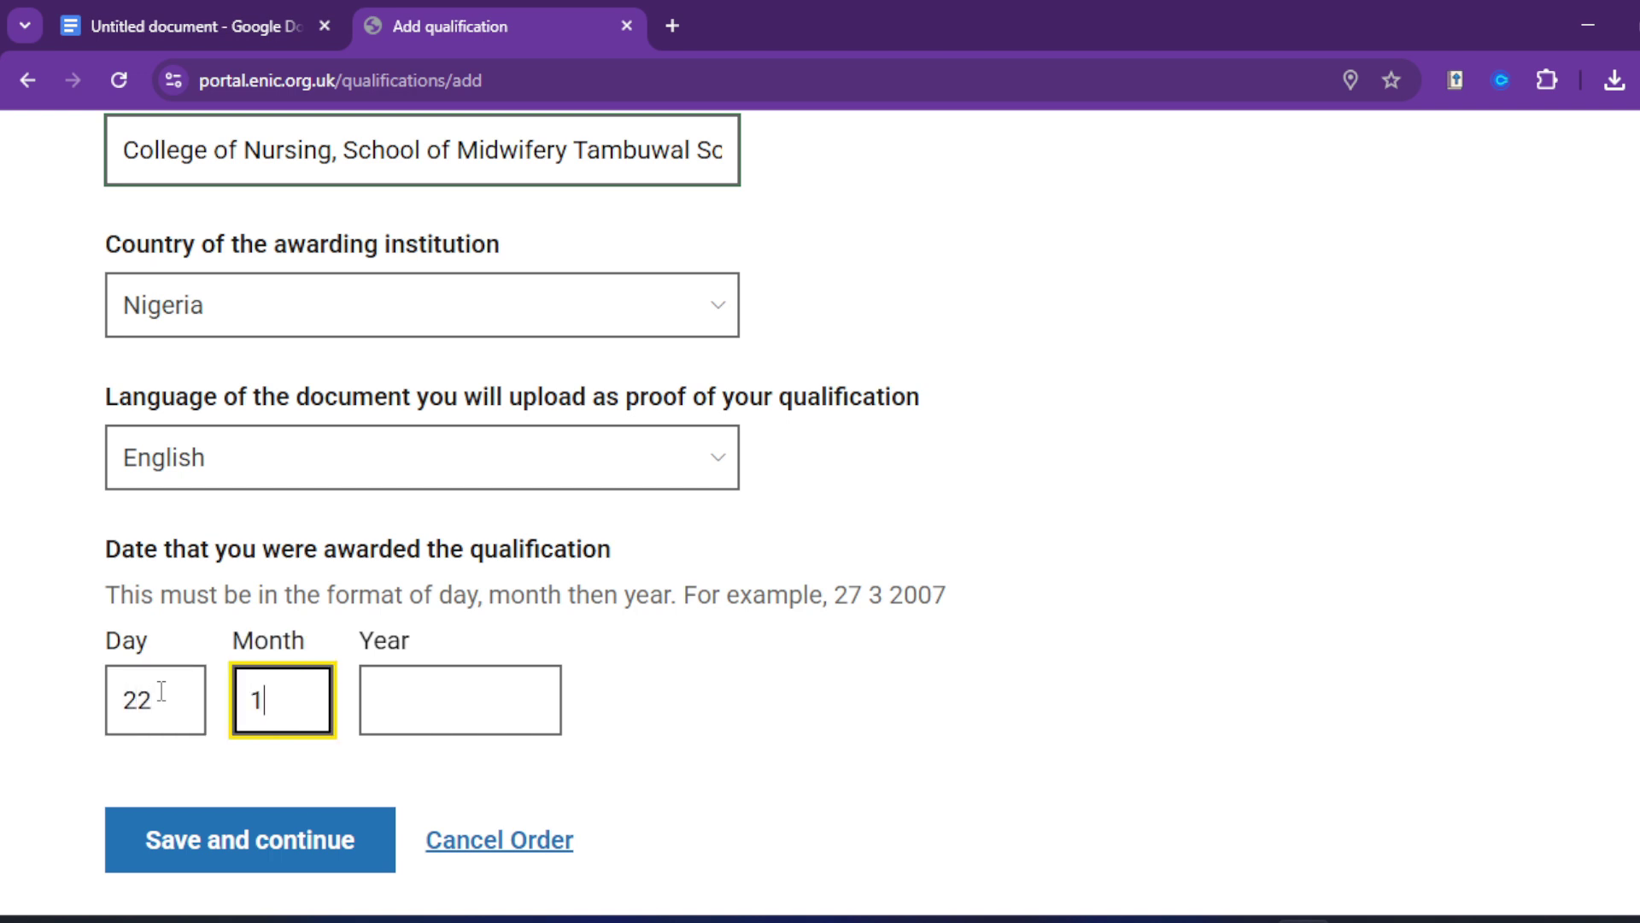
type("2")
key("Tab")
type("2022")
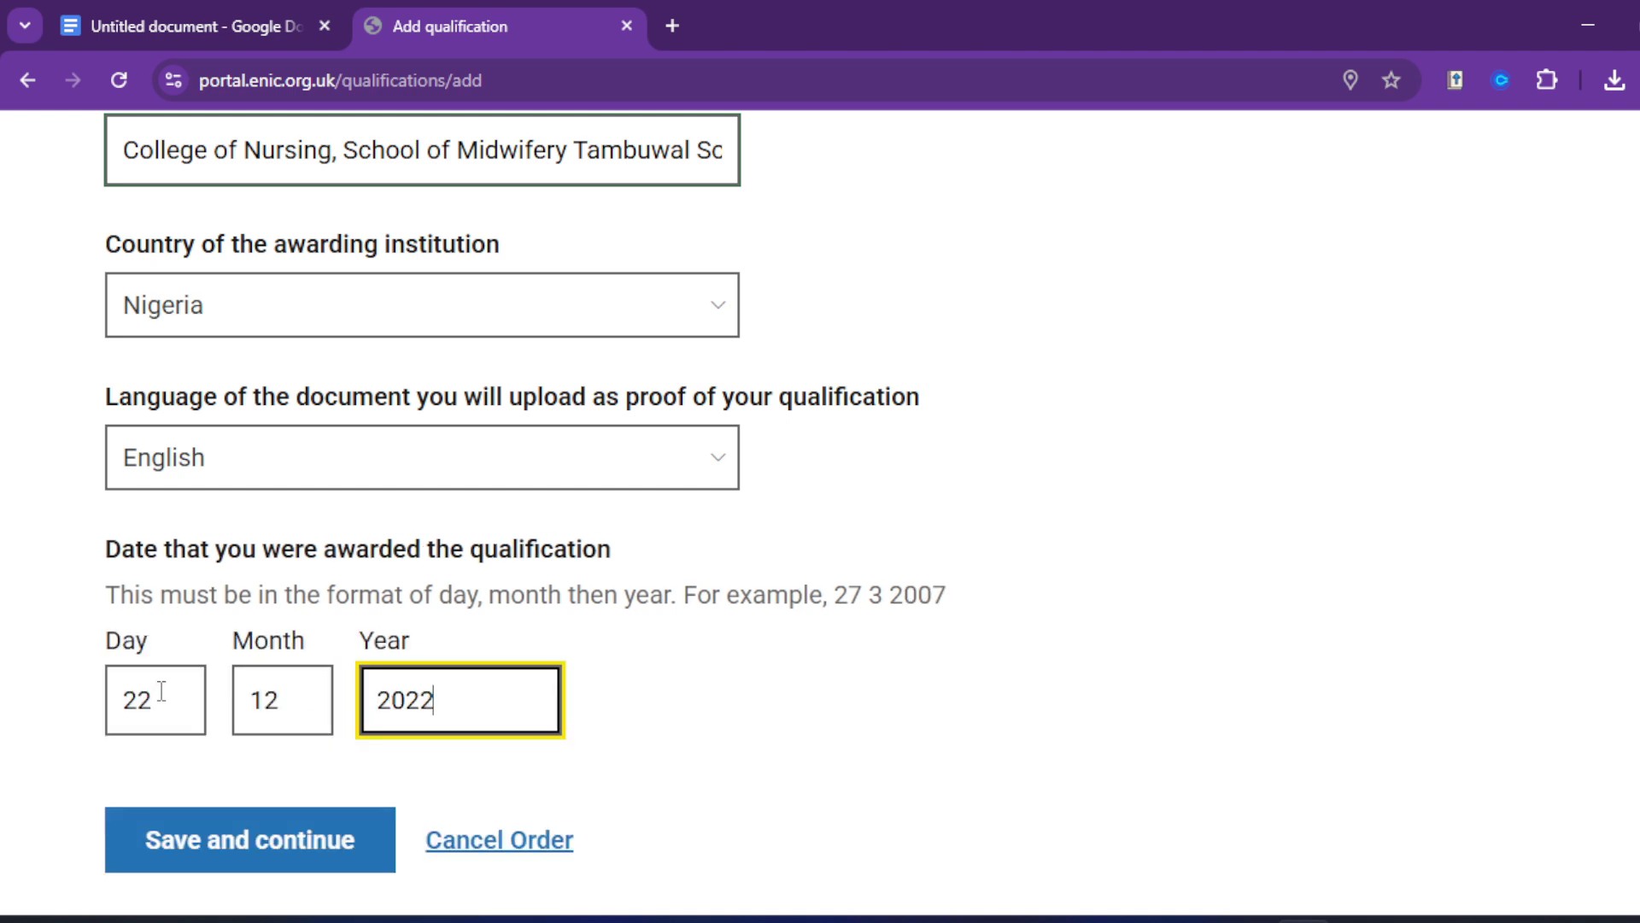
left_click(192, 29)
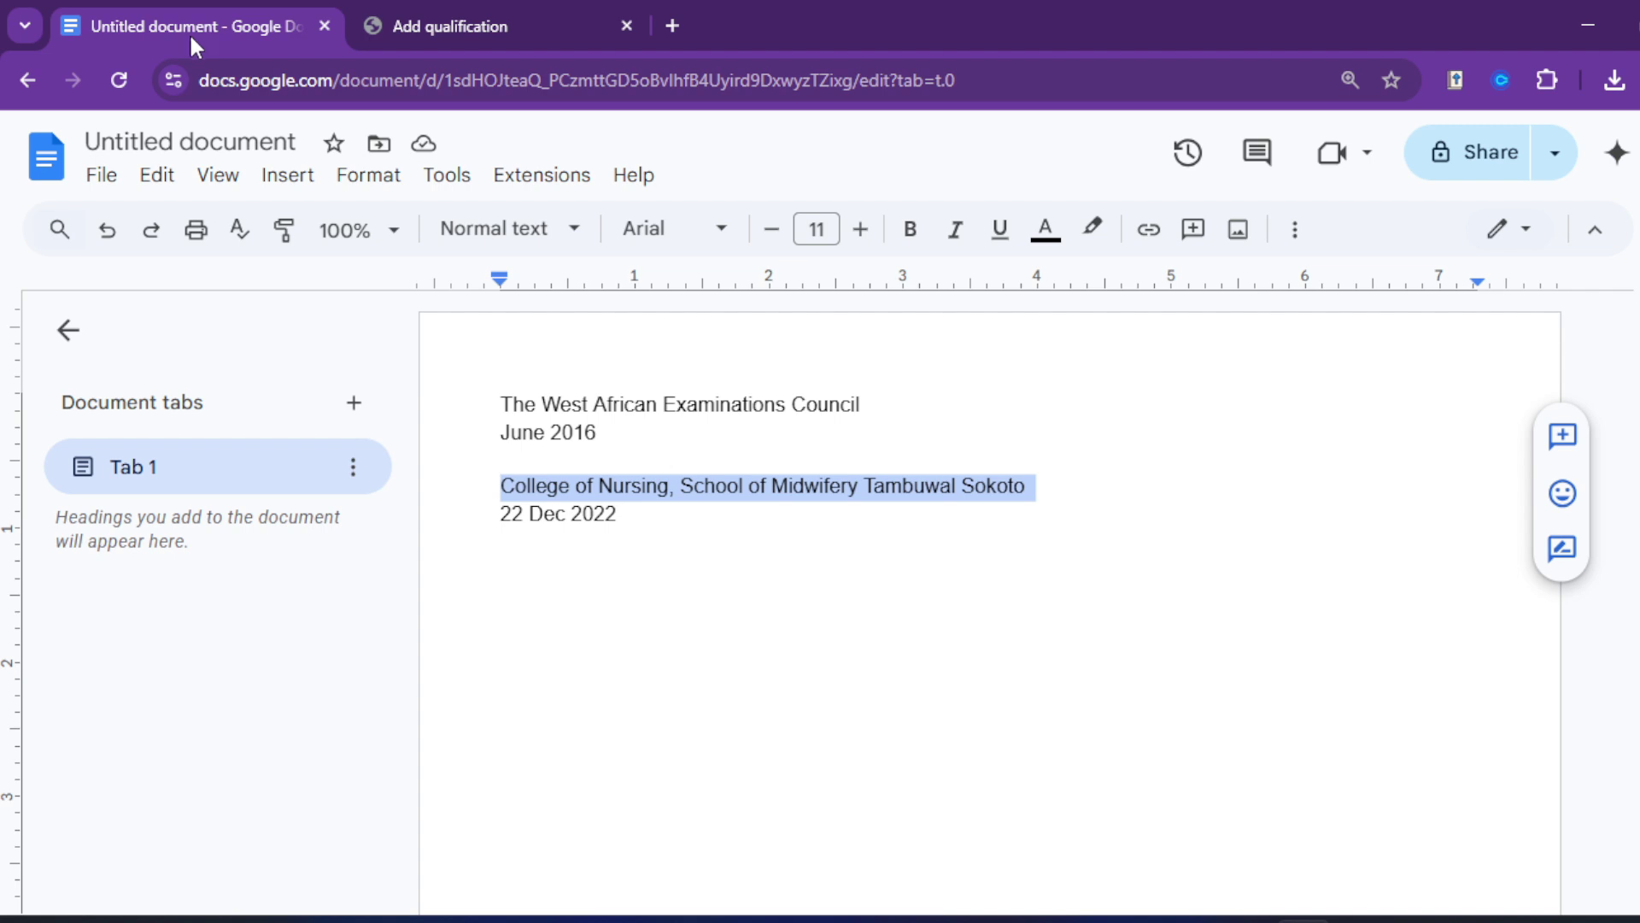
left_click(417, 8)
scroll(171, 717, "down", 1)
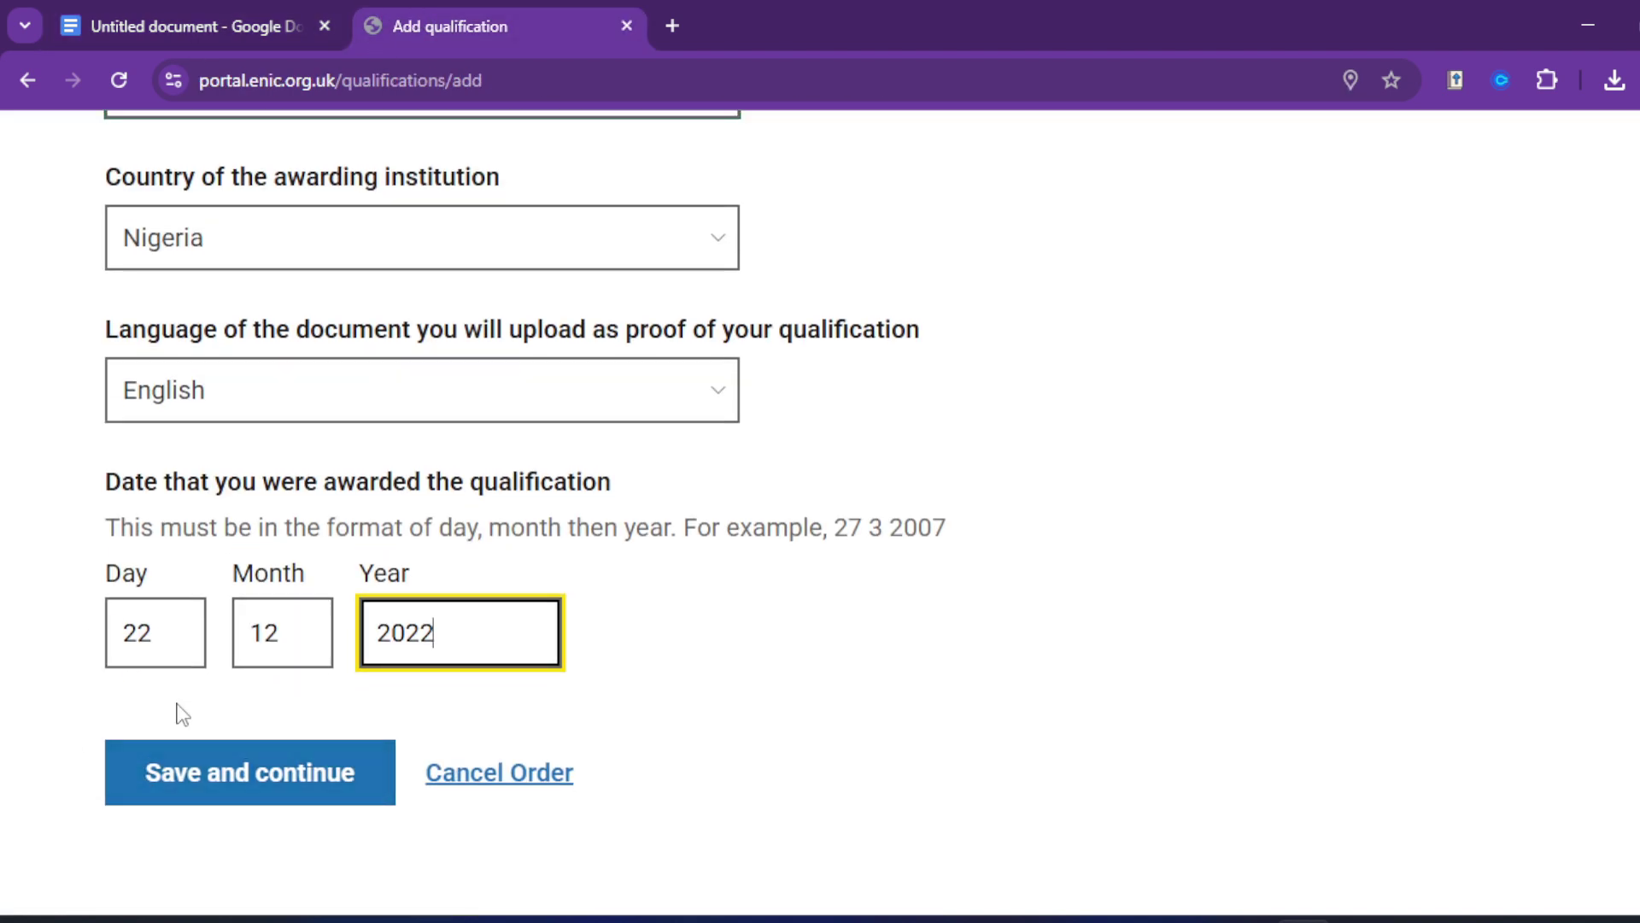
Step: Save the Midwifery qualification and start adding its supporting documents
left_click(198, 784)
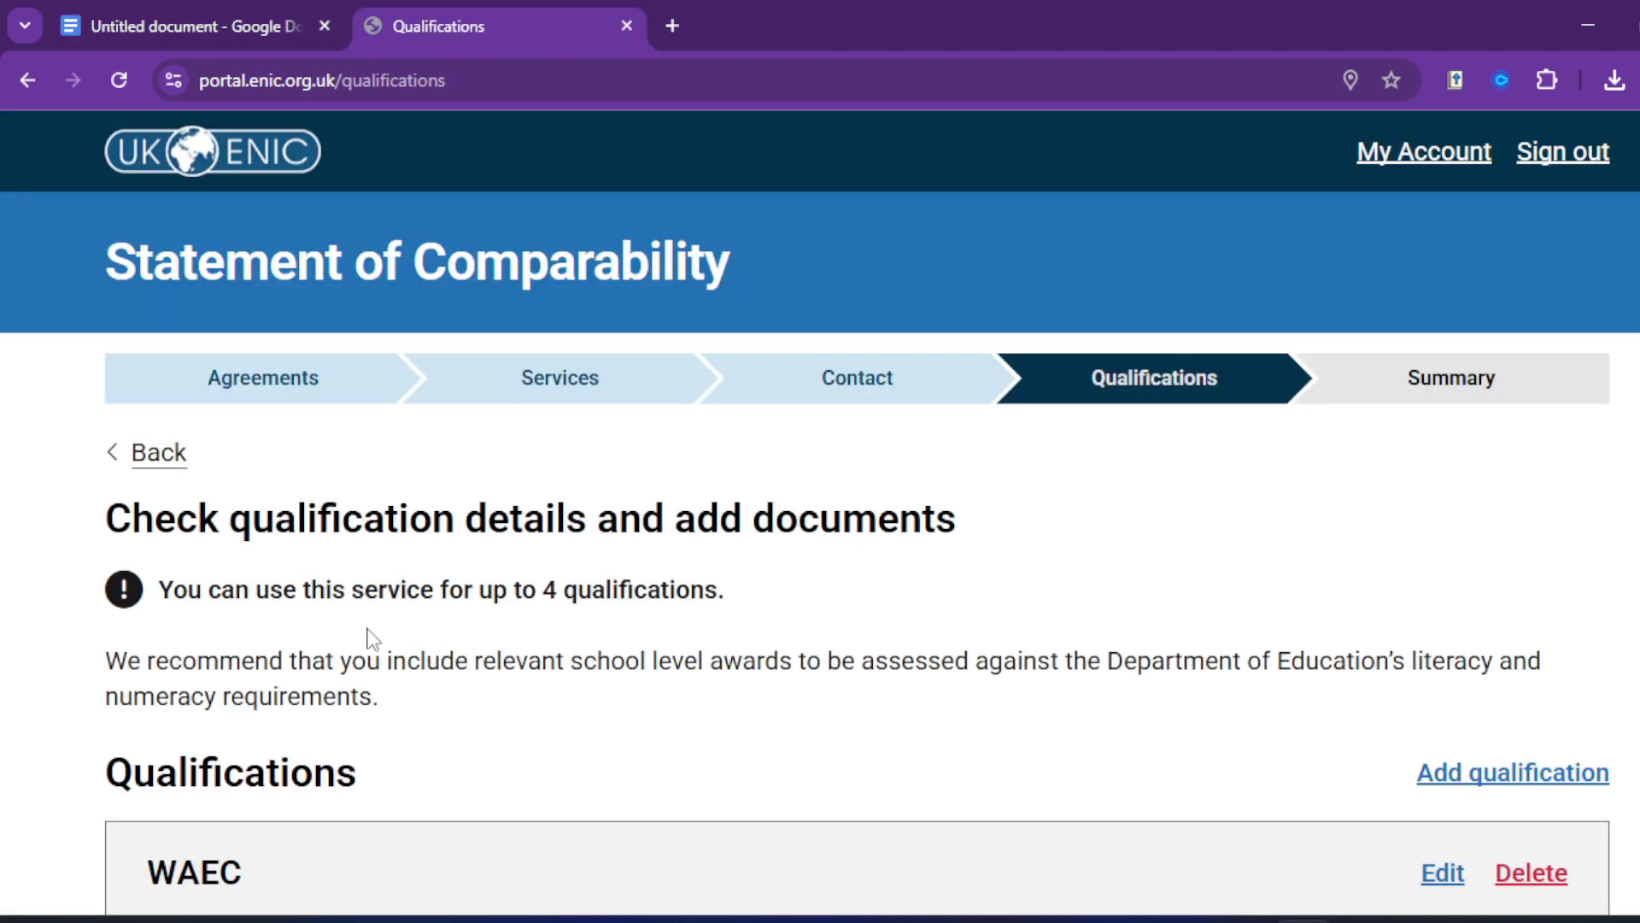
scroll(479, 674, "down", 8)
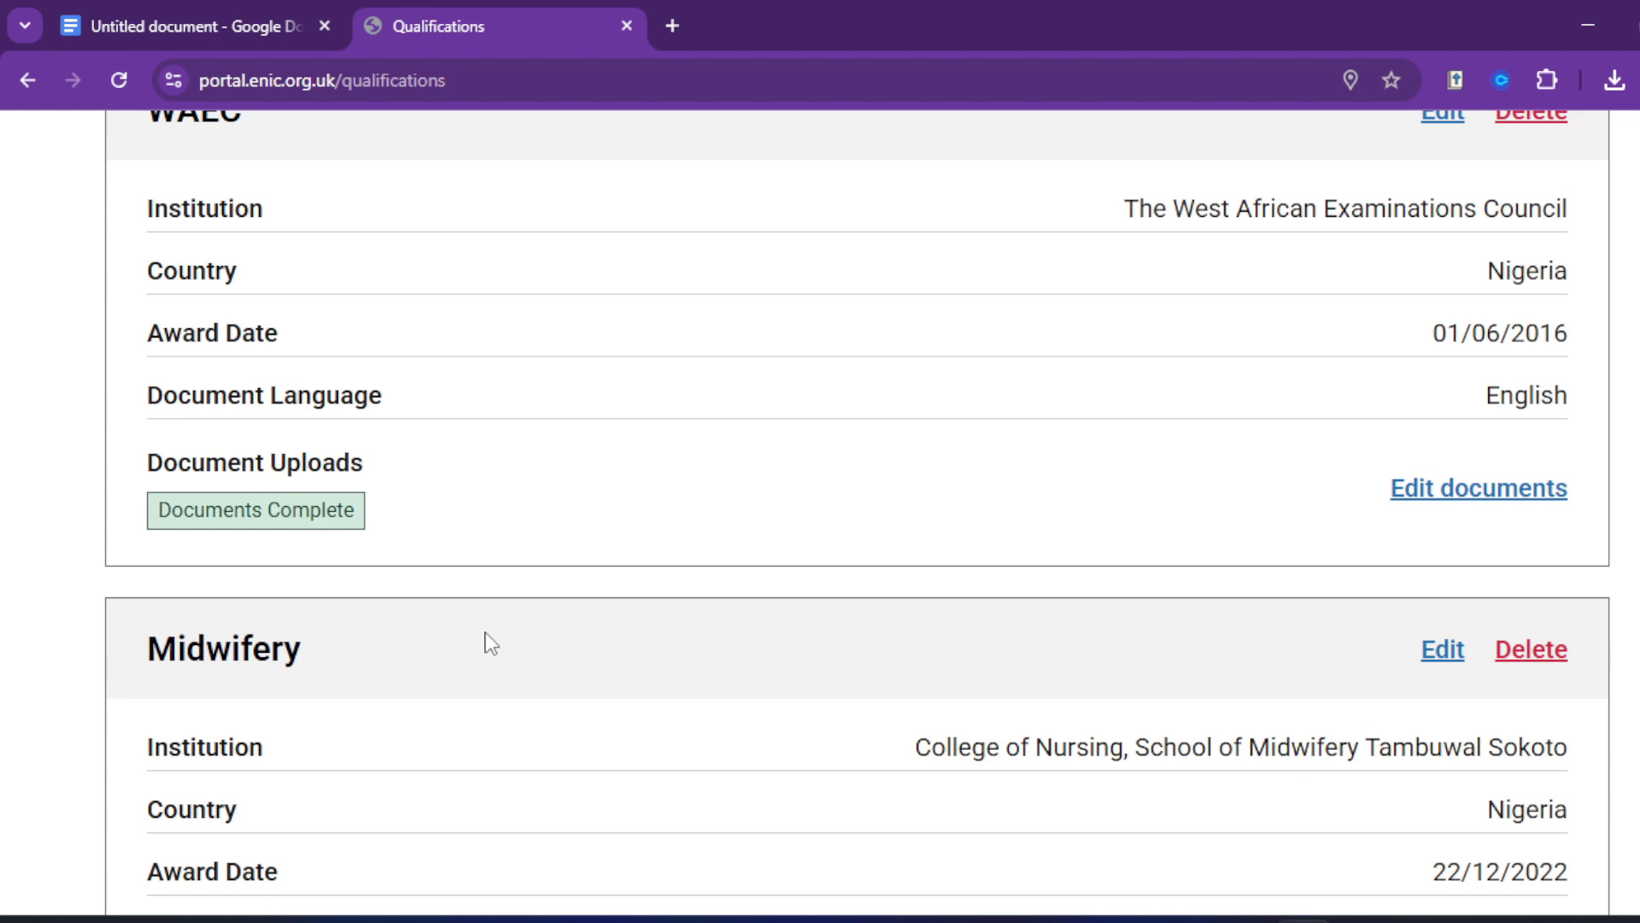
scroll(491, 643, "down", 4)
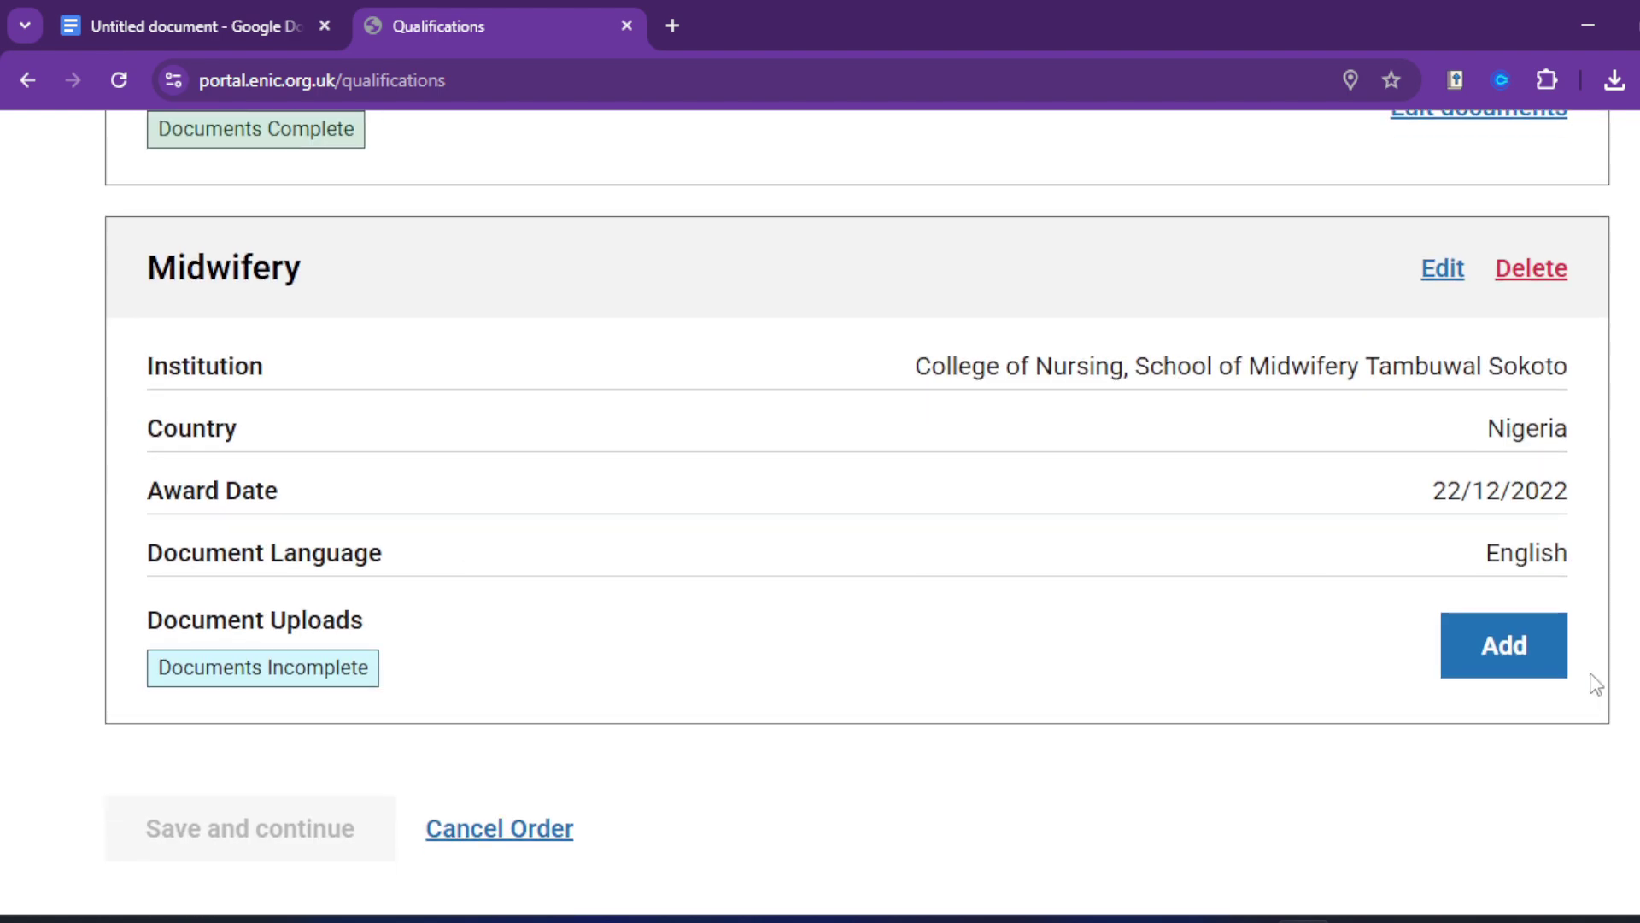
left_click(1520, 658)
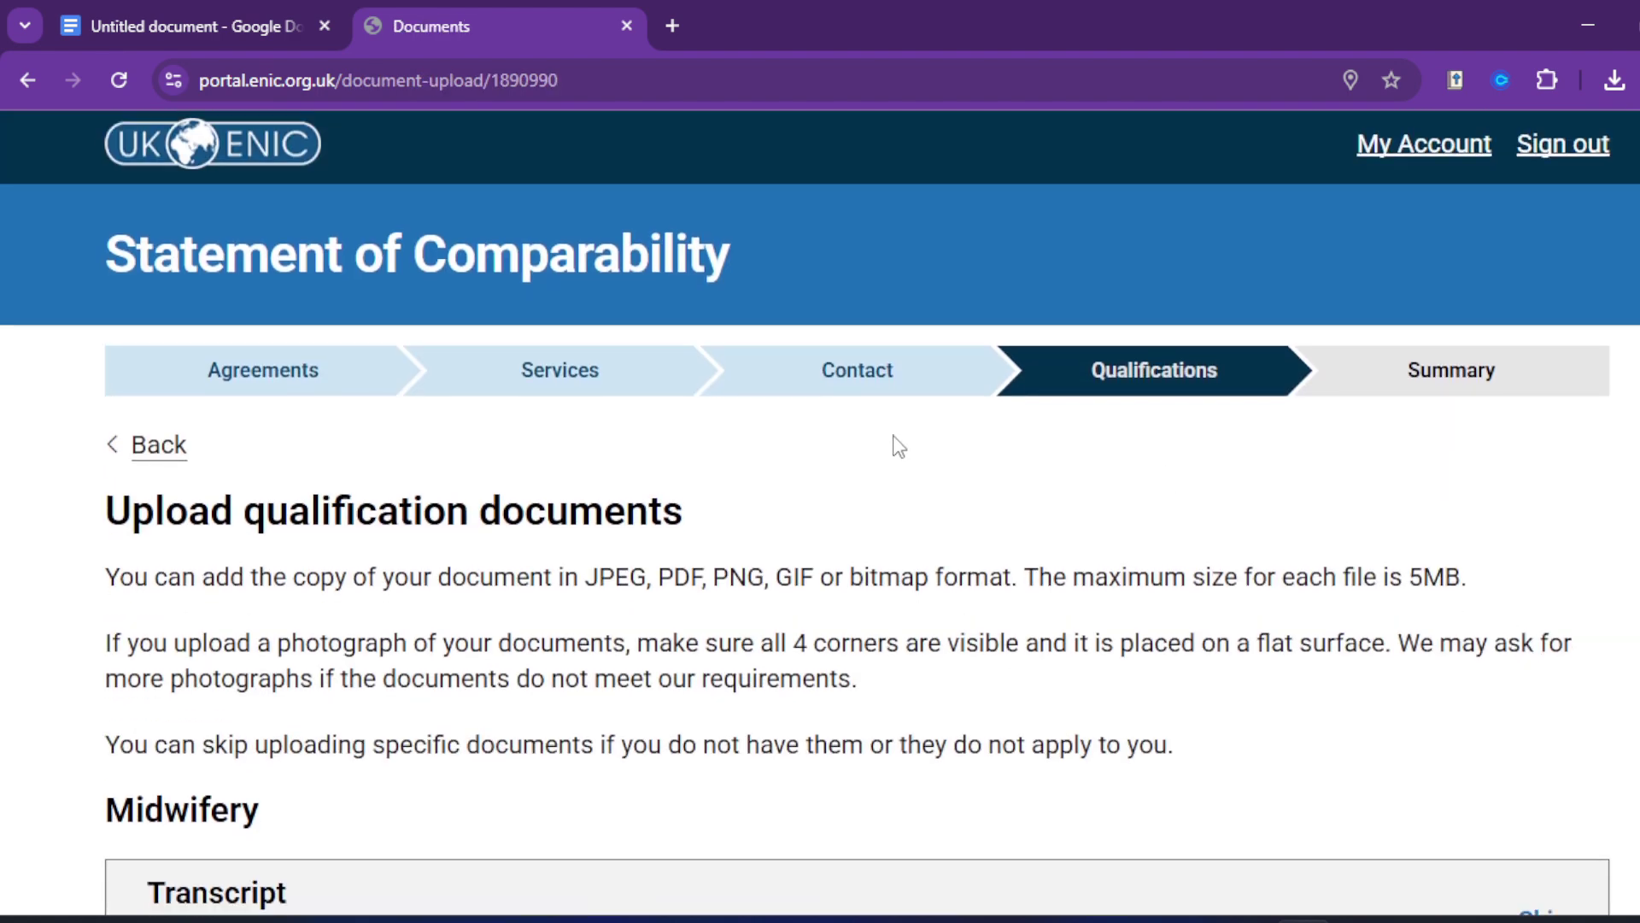
scroll(639, 455, "down", 4)
scroll(639, 455, "down", 4)
Step: Upload the transcript PDF from Downloads for the Midwifery qualification
left_click(249, 447)
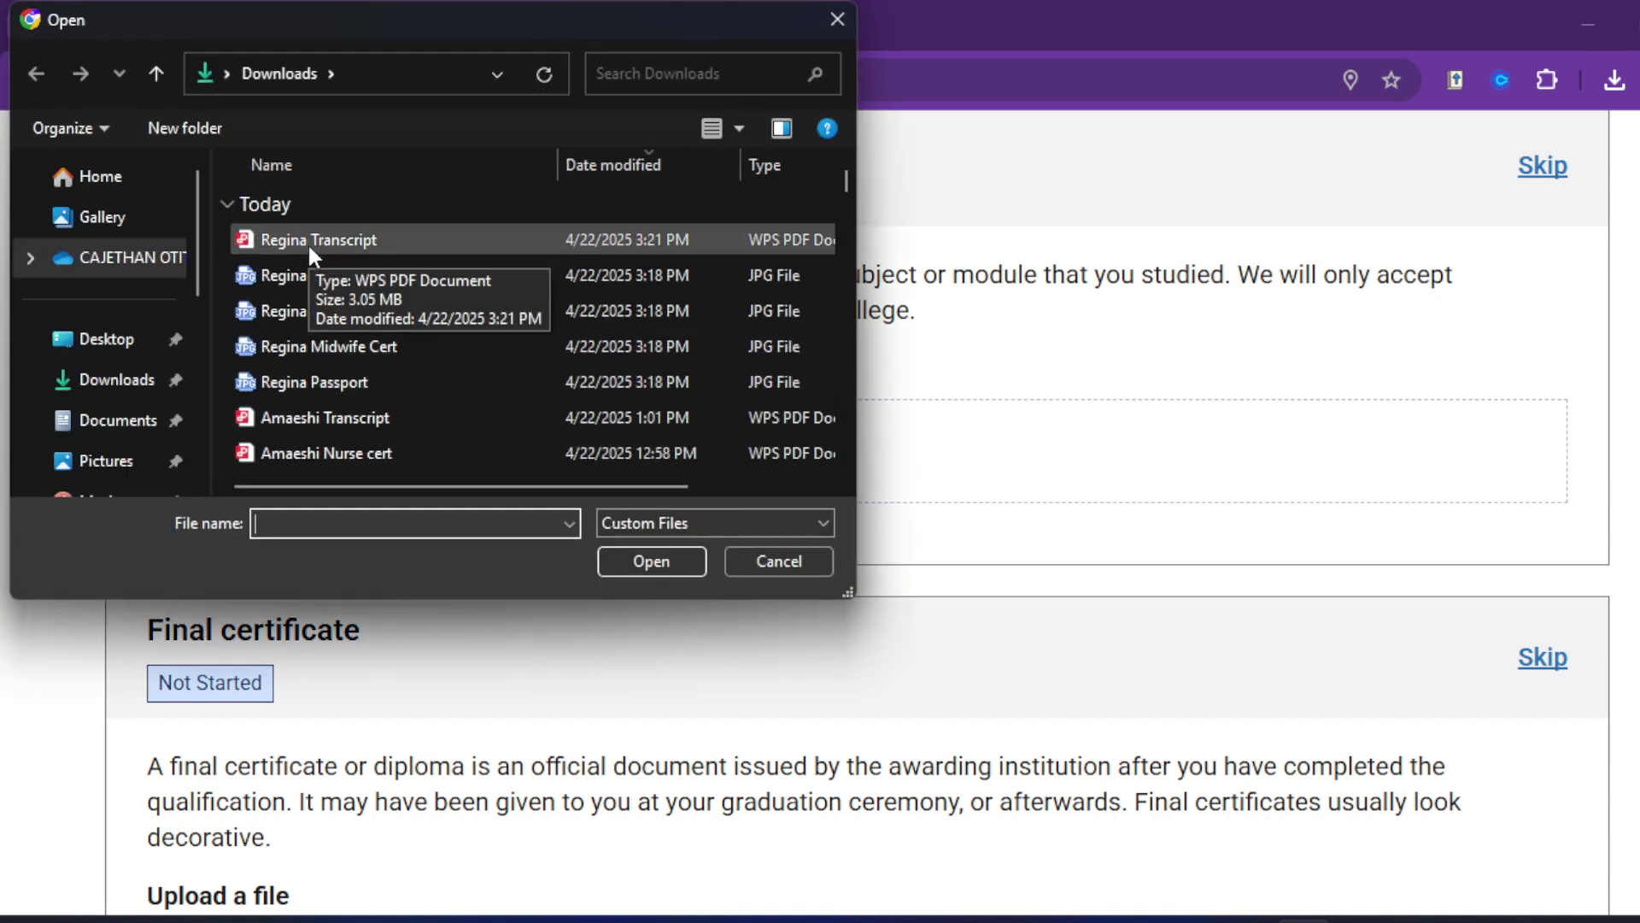
double_click(356, 238)
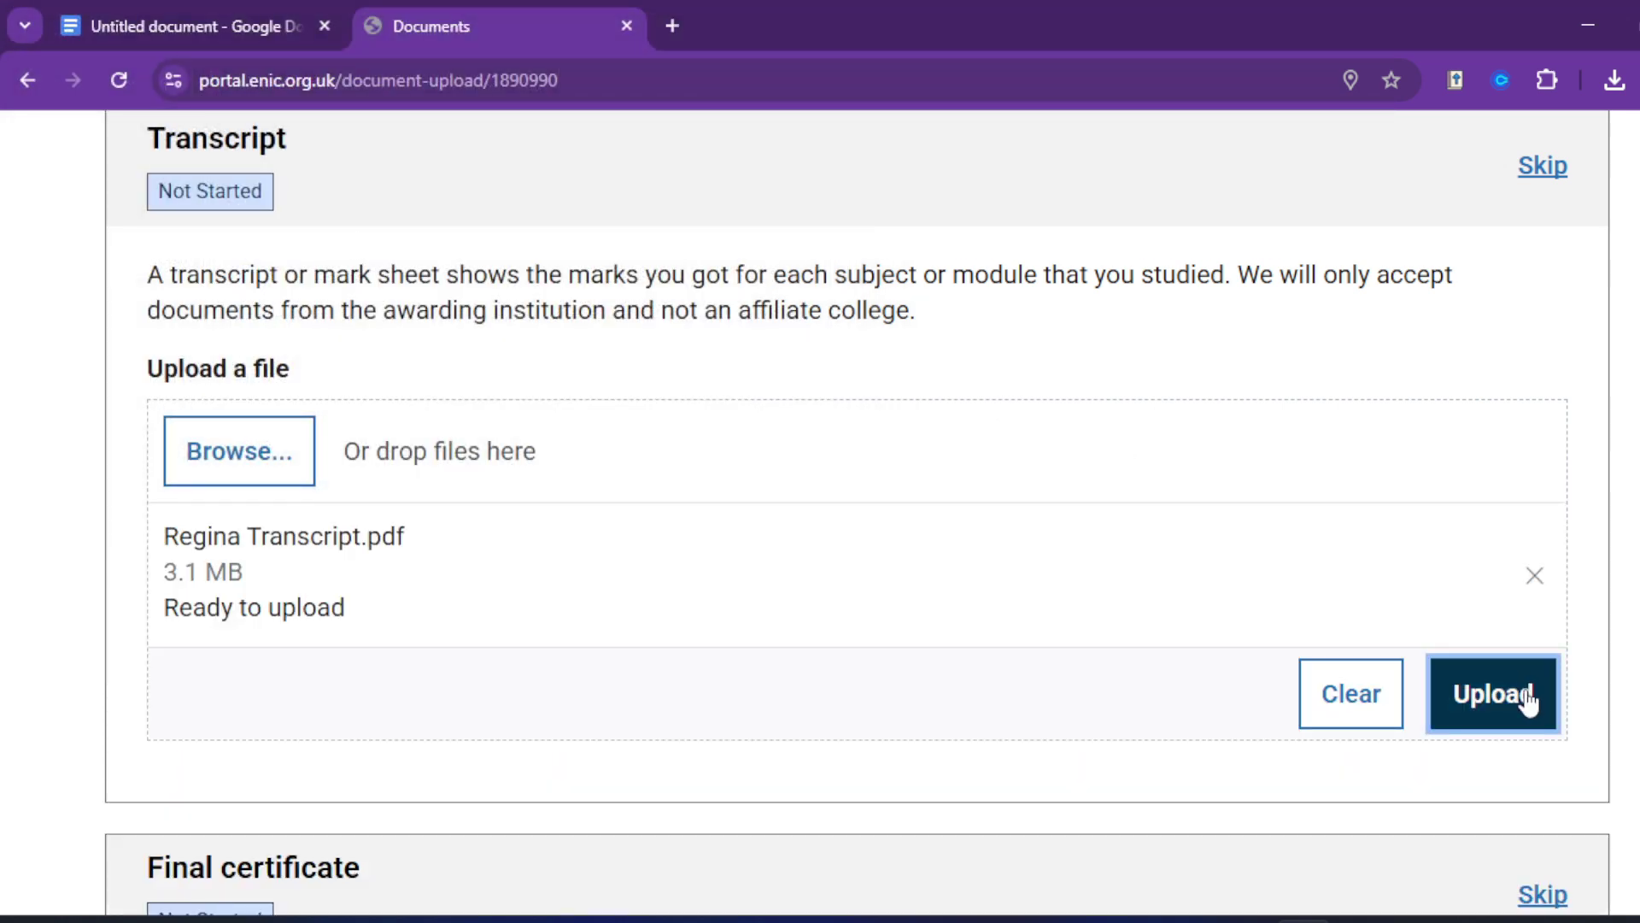
left_click(1515, 696)
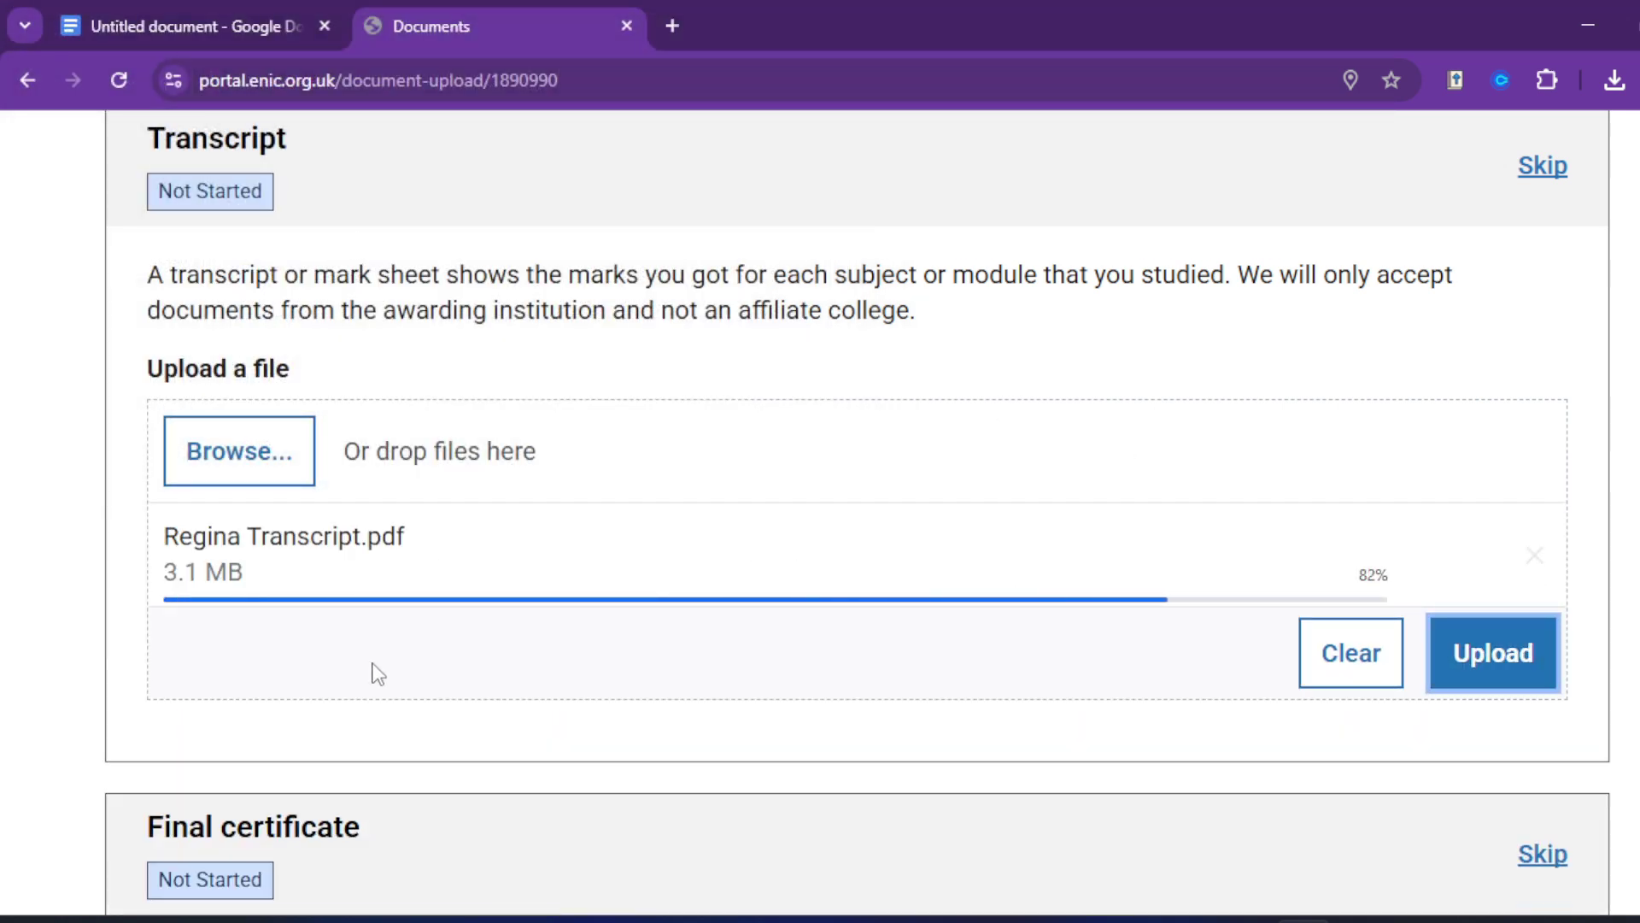
scroll(400, 681, "down", 3)
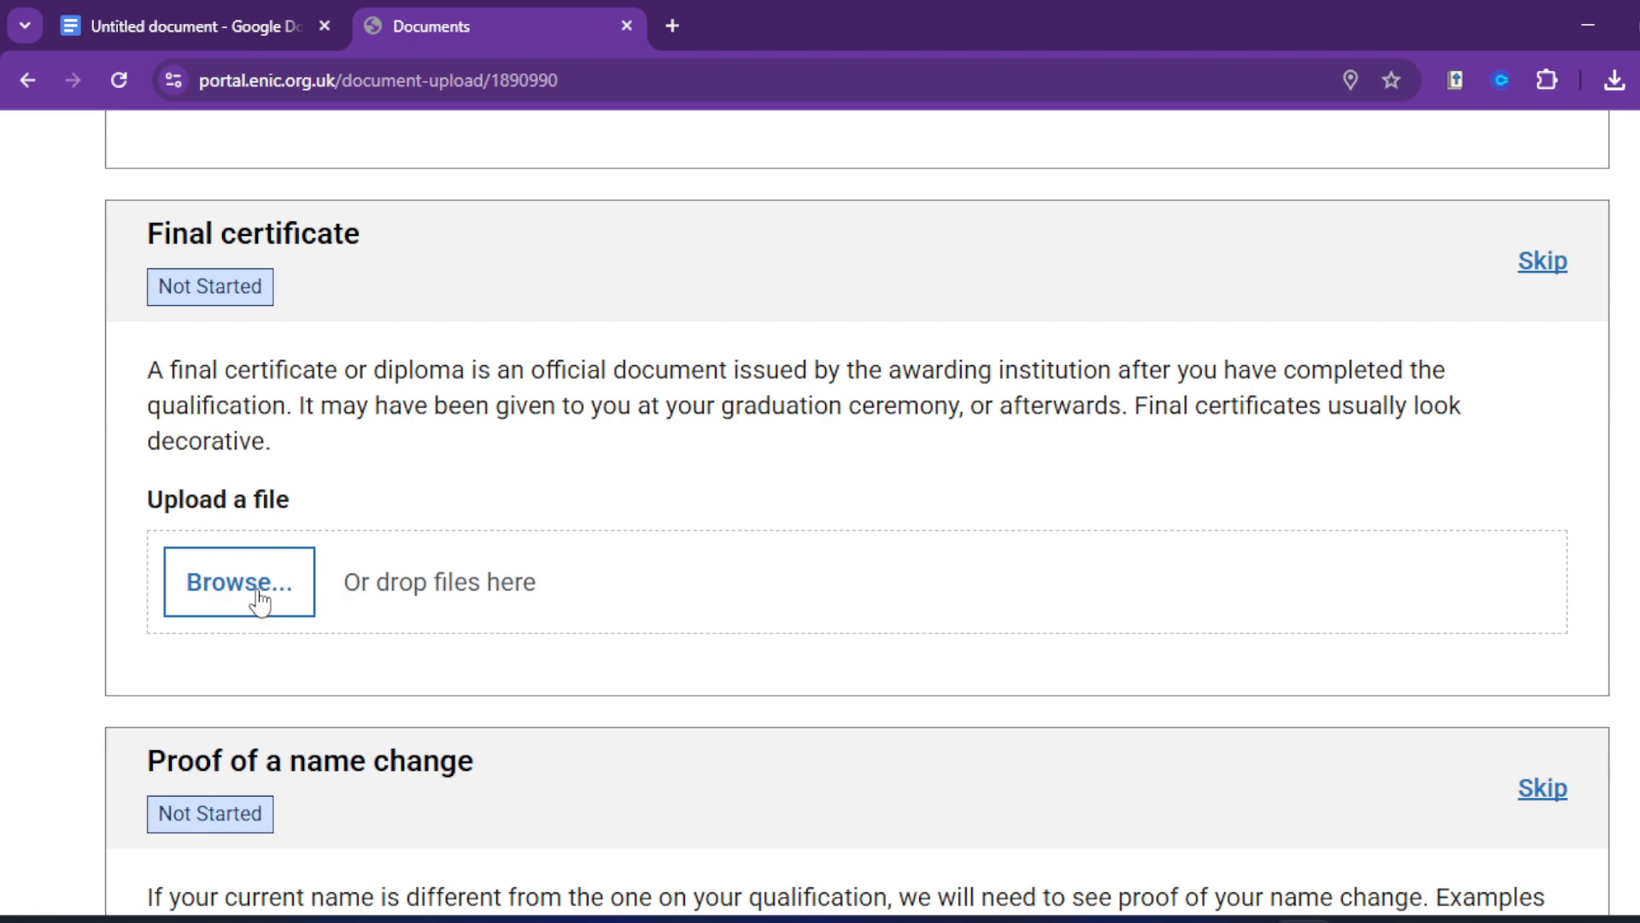
Step: Upload the midwife certificate image as the final certificate
left_click(258, 596)
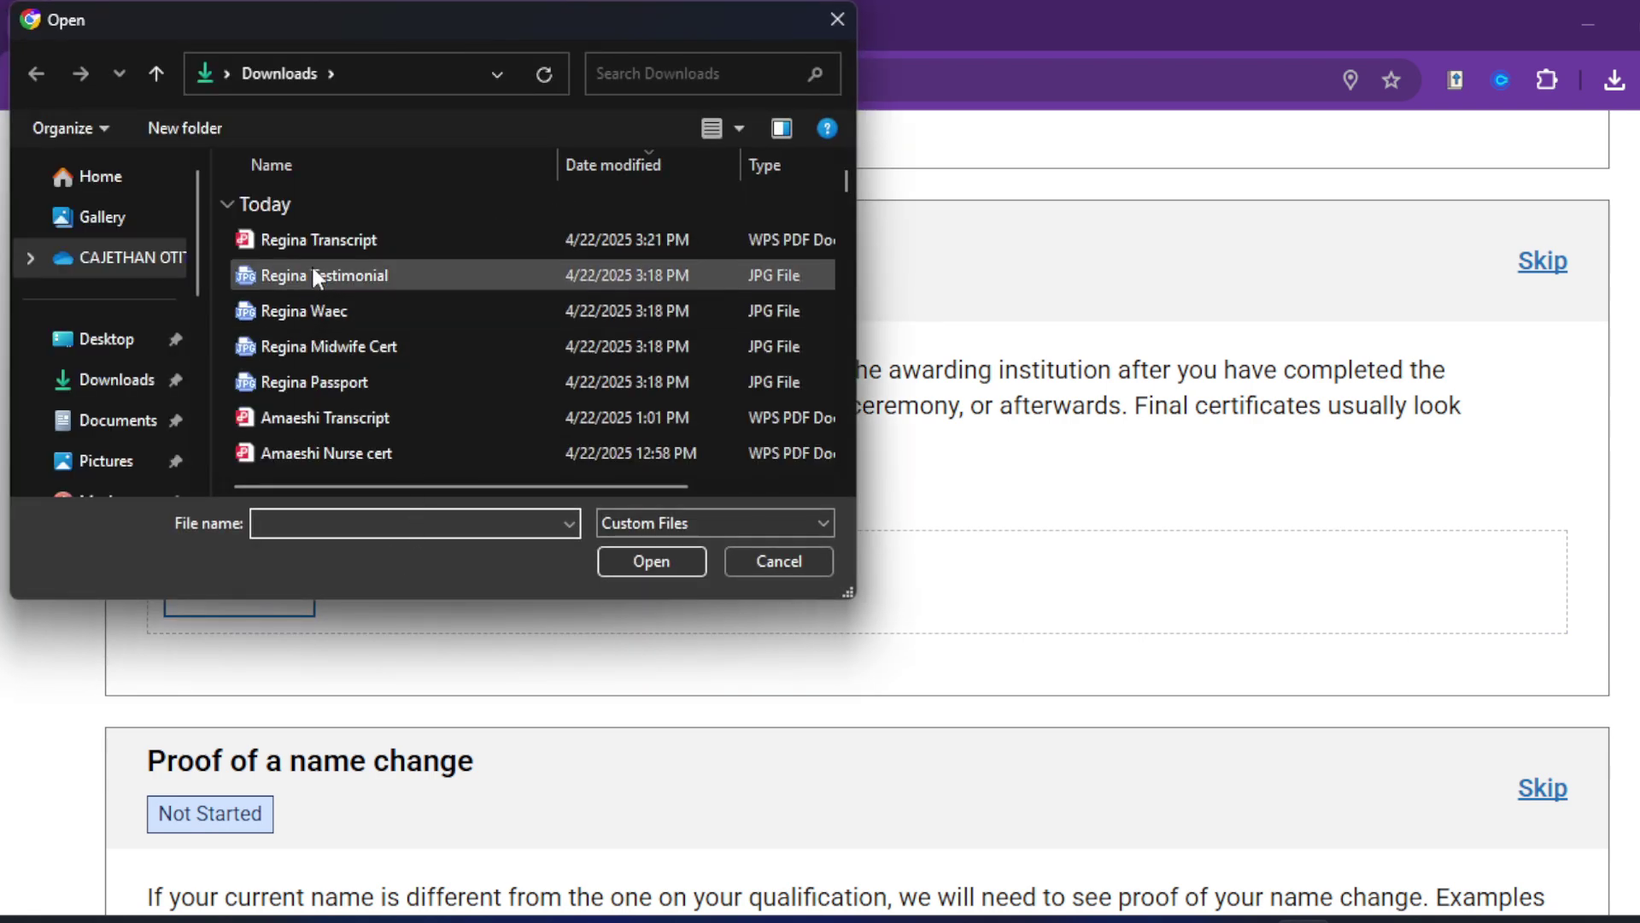
double_click(317, 345)
scroll(363, 399, "down", 5)
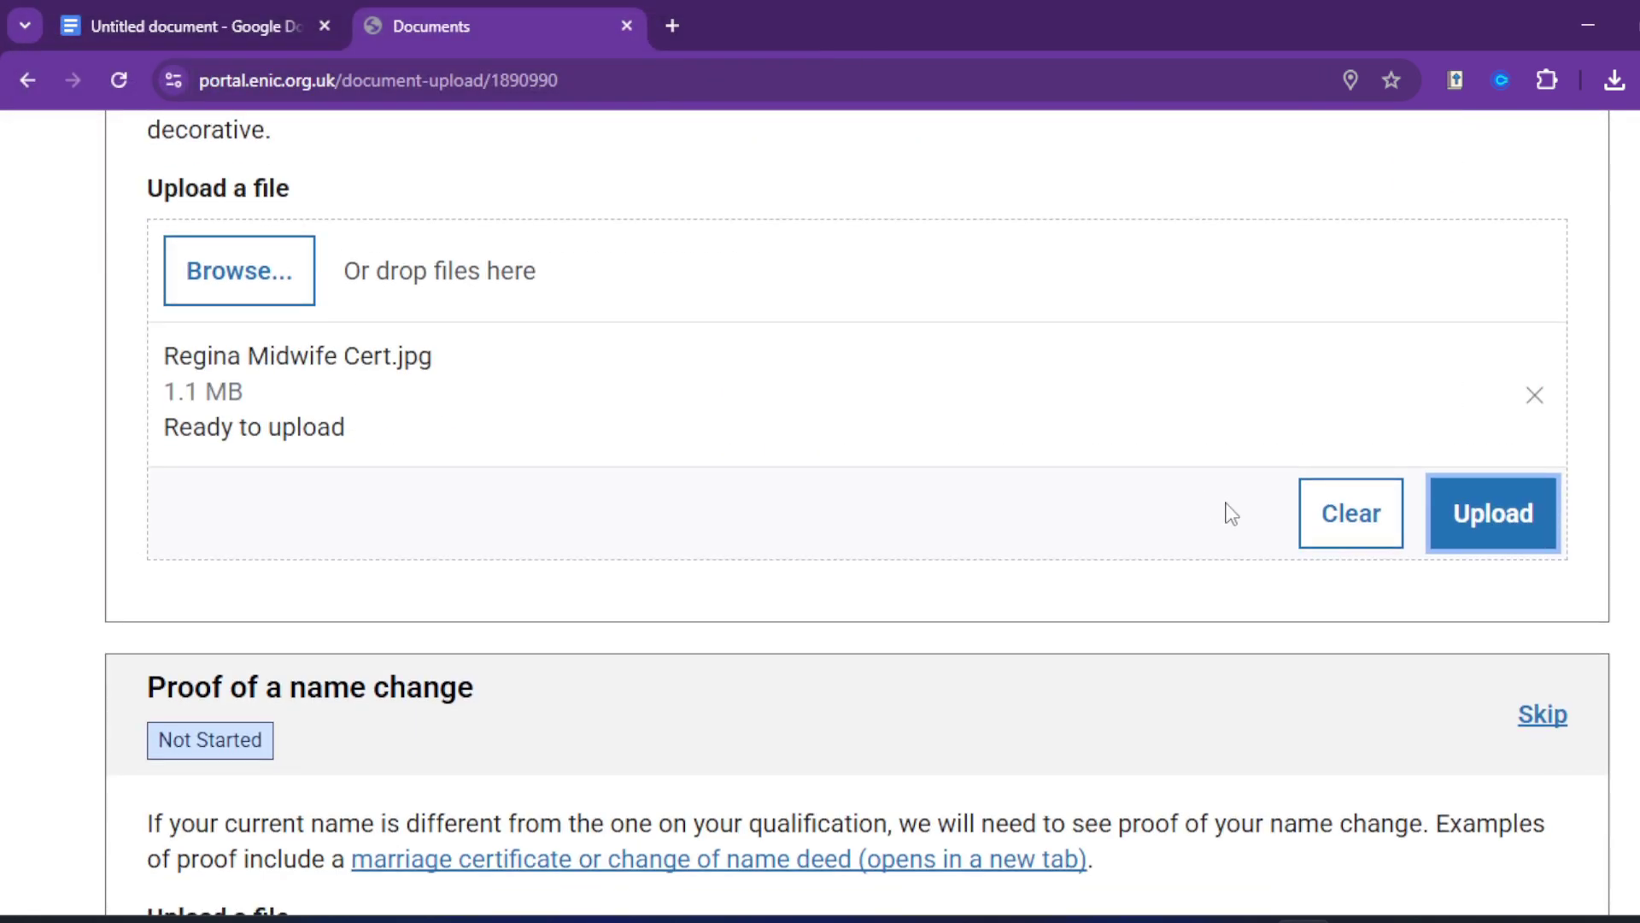
left_click(1483, 542)
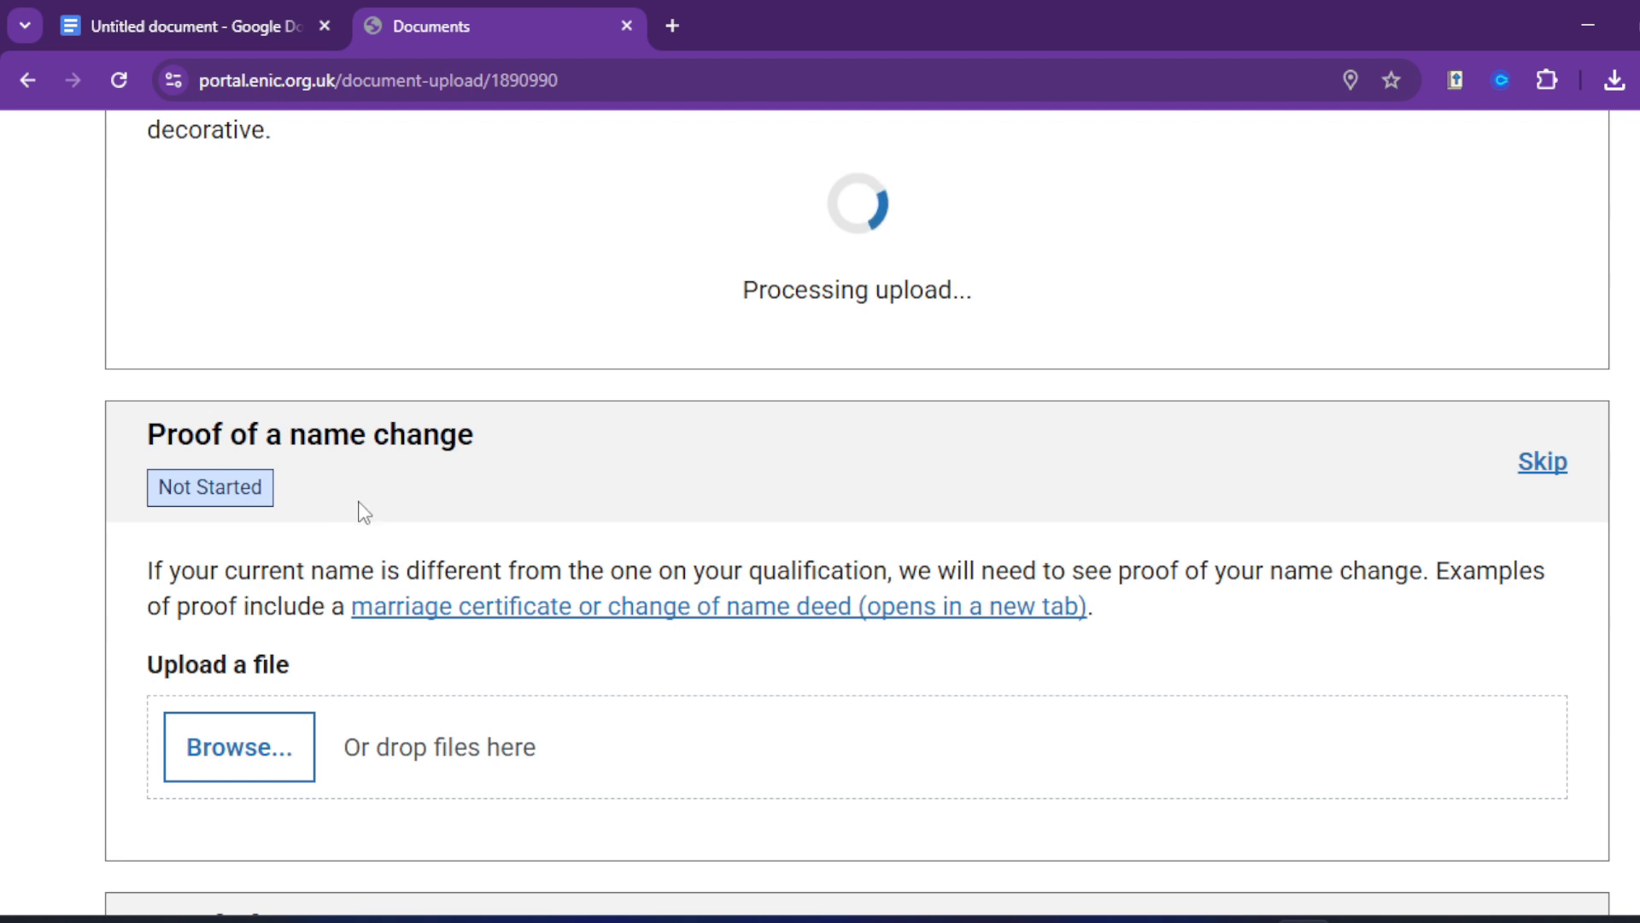
scroll(370, 498, "down", 2)
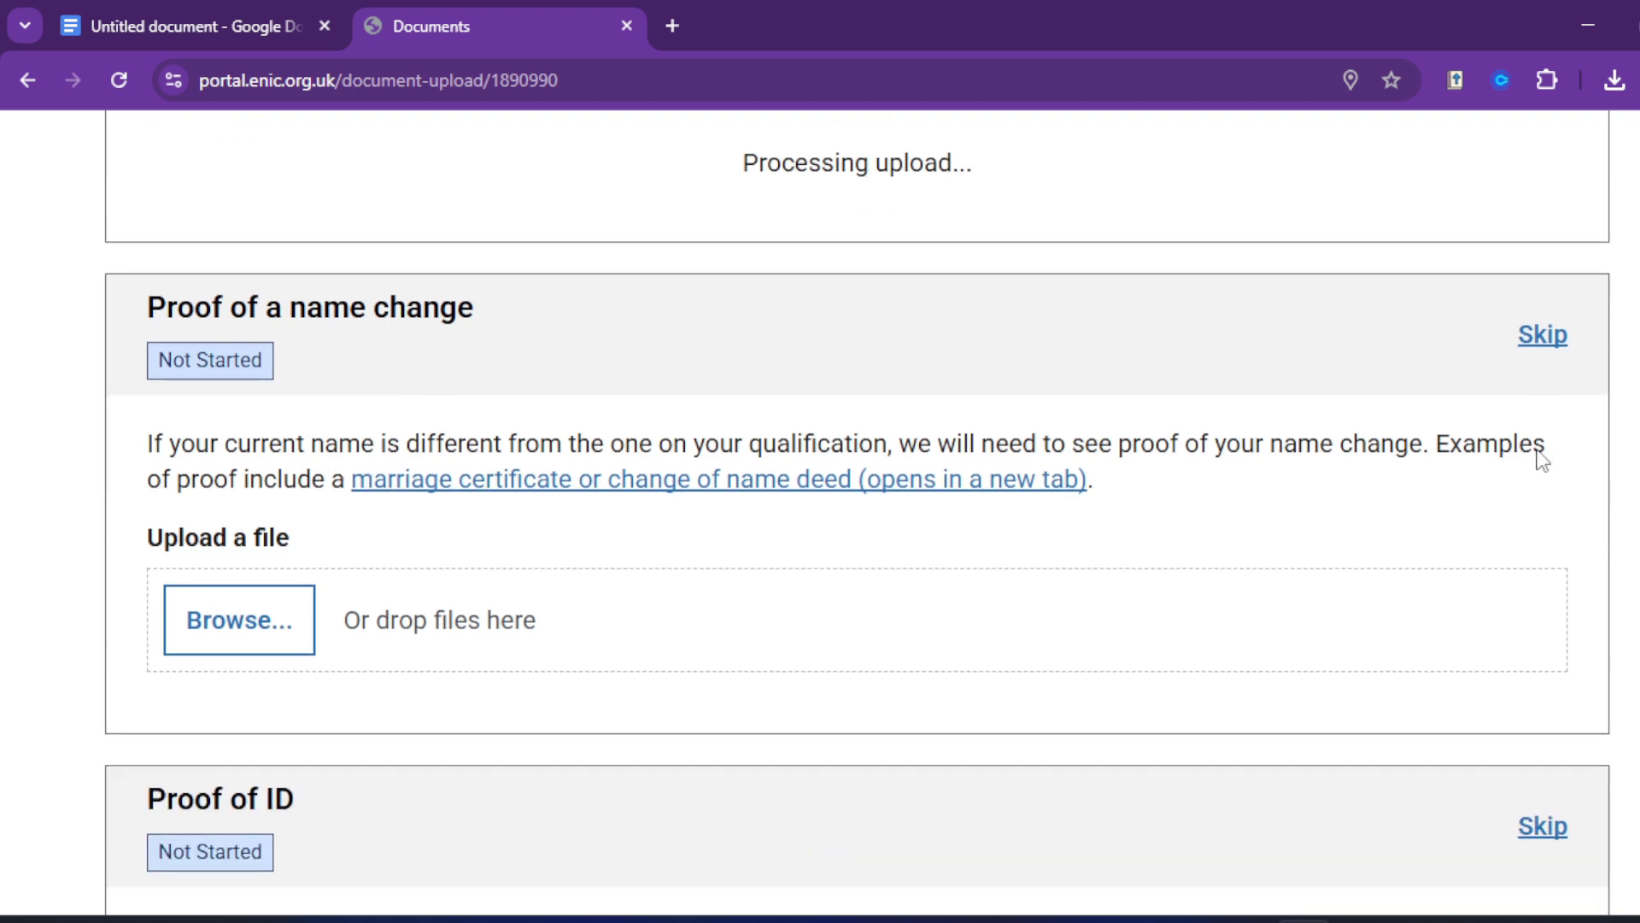
scroll(212, 767, "down", 3)
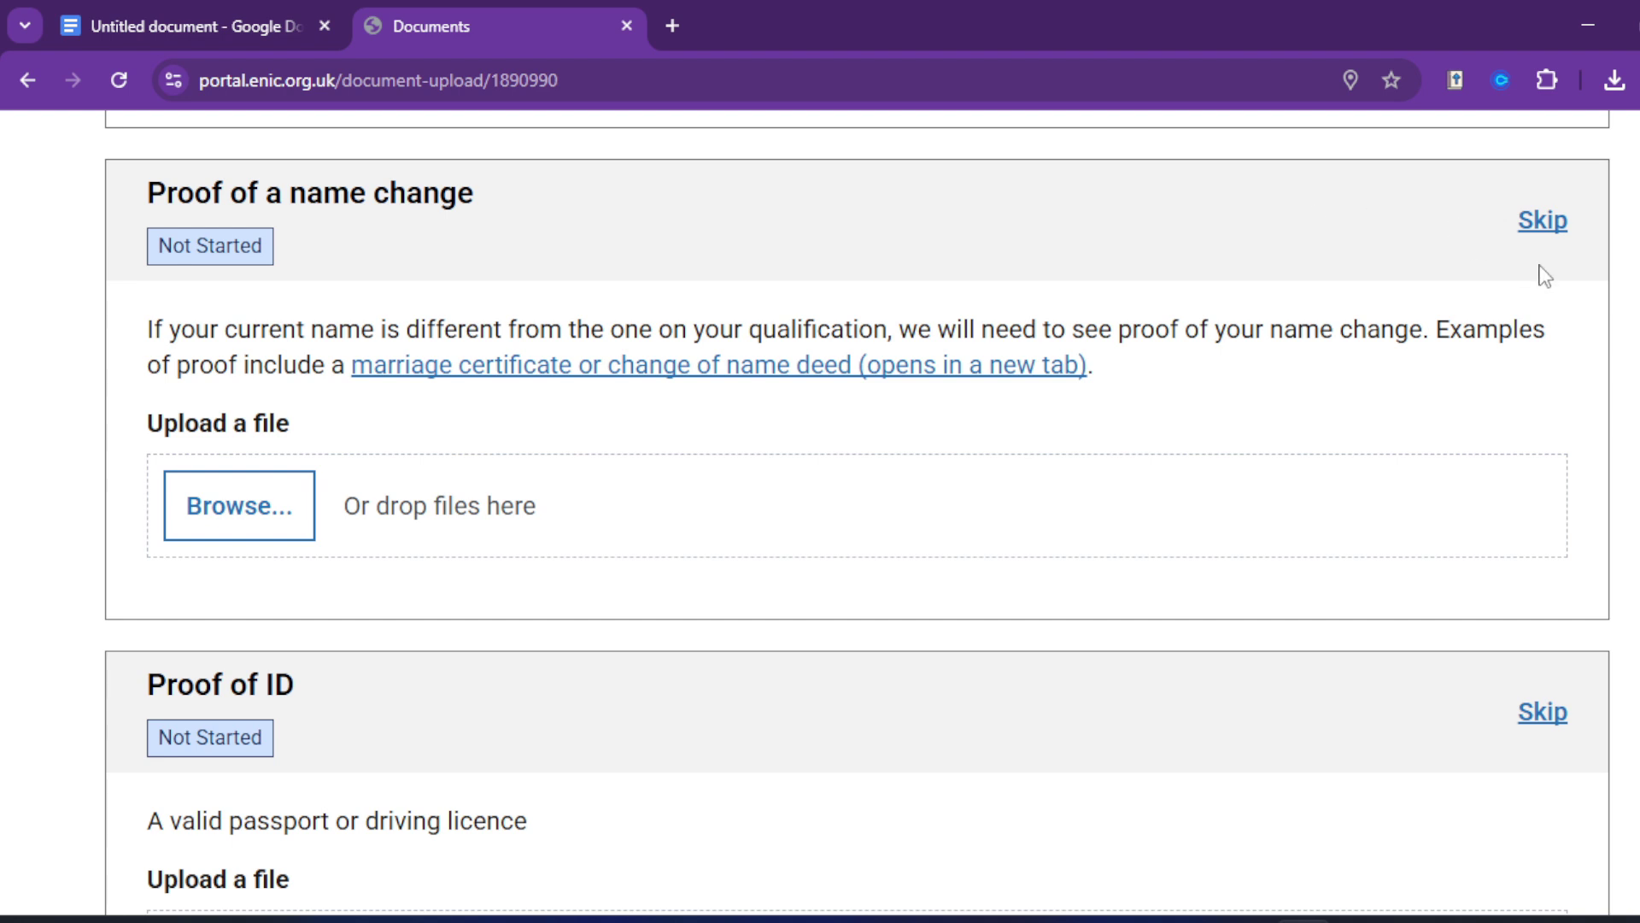
Step: Skip the name-change proof, adding the explanation 'No change of current name'
left_click(1542, 222)
left_click(323, 489)
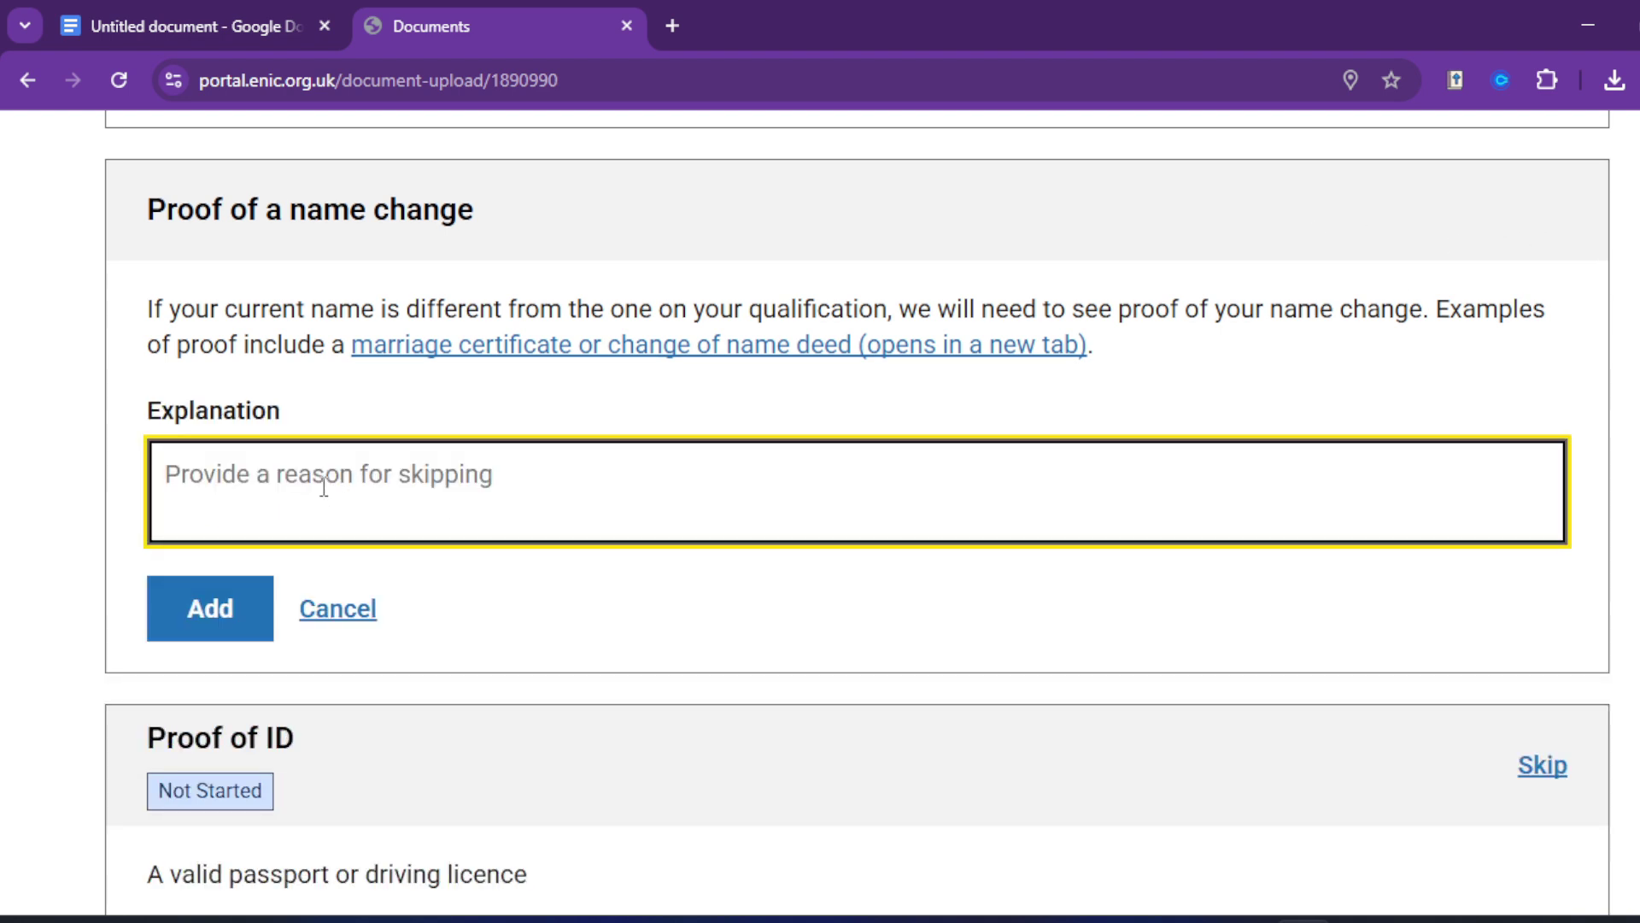
left_click(233, 309)
left_click_drag(231, 308, 375, 309)
key("ctrl+c")
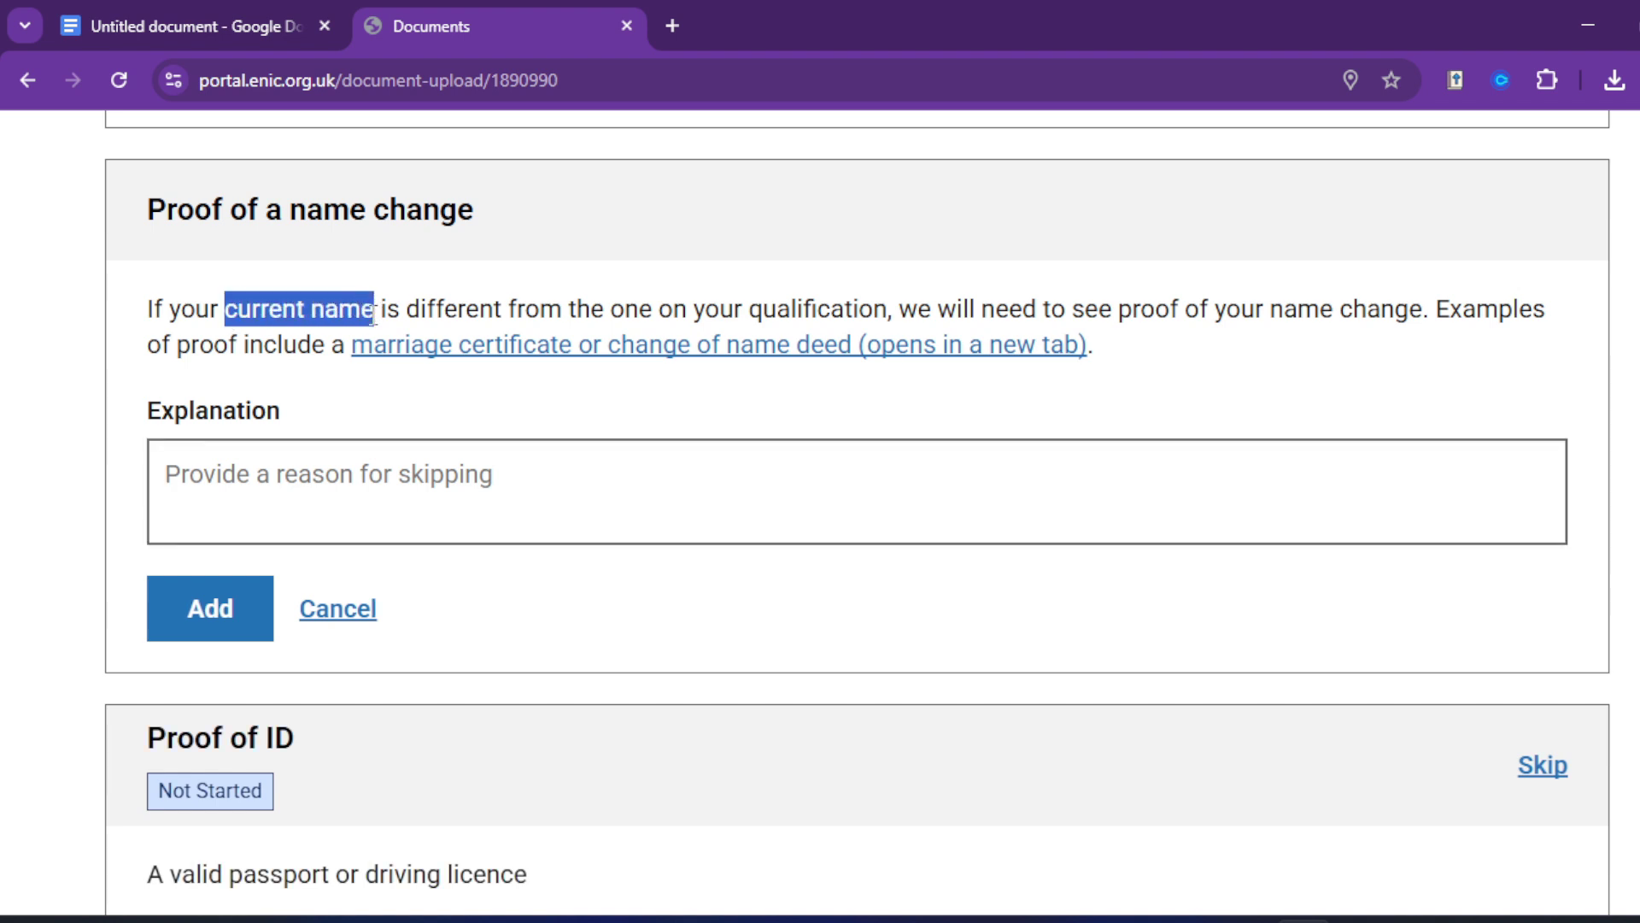
left_click(403, 485)
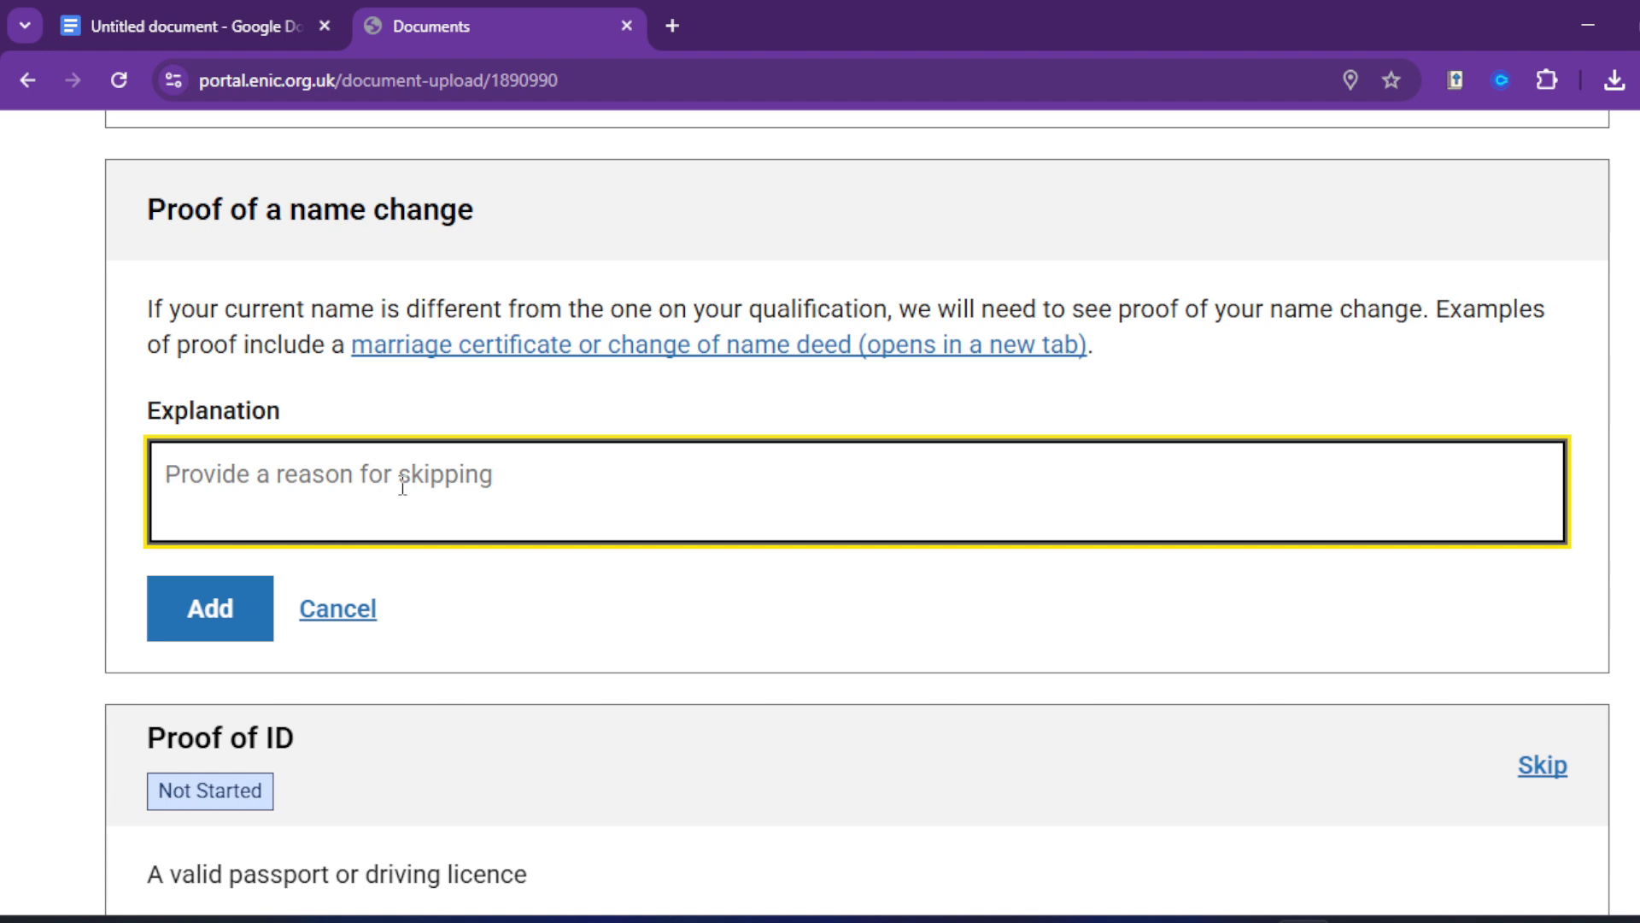
key("ctrl+v")
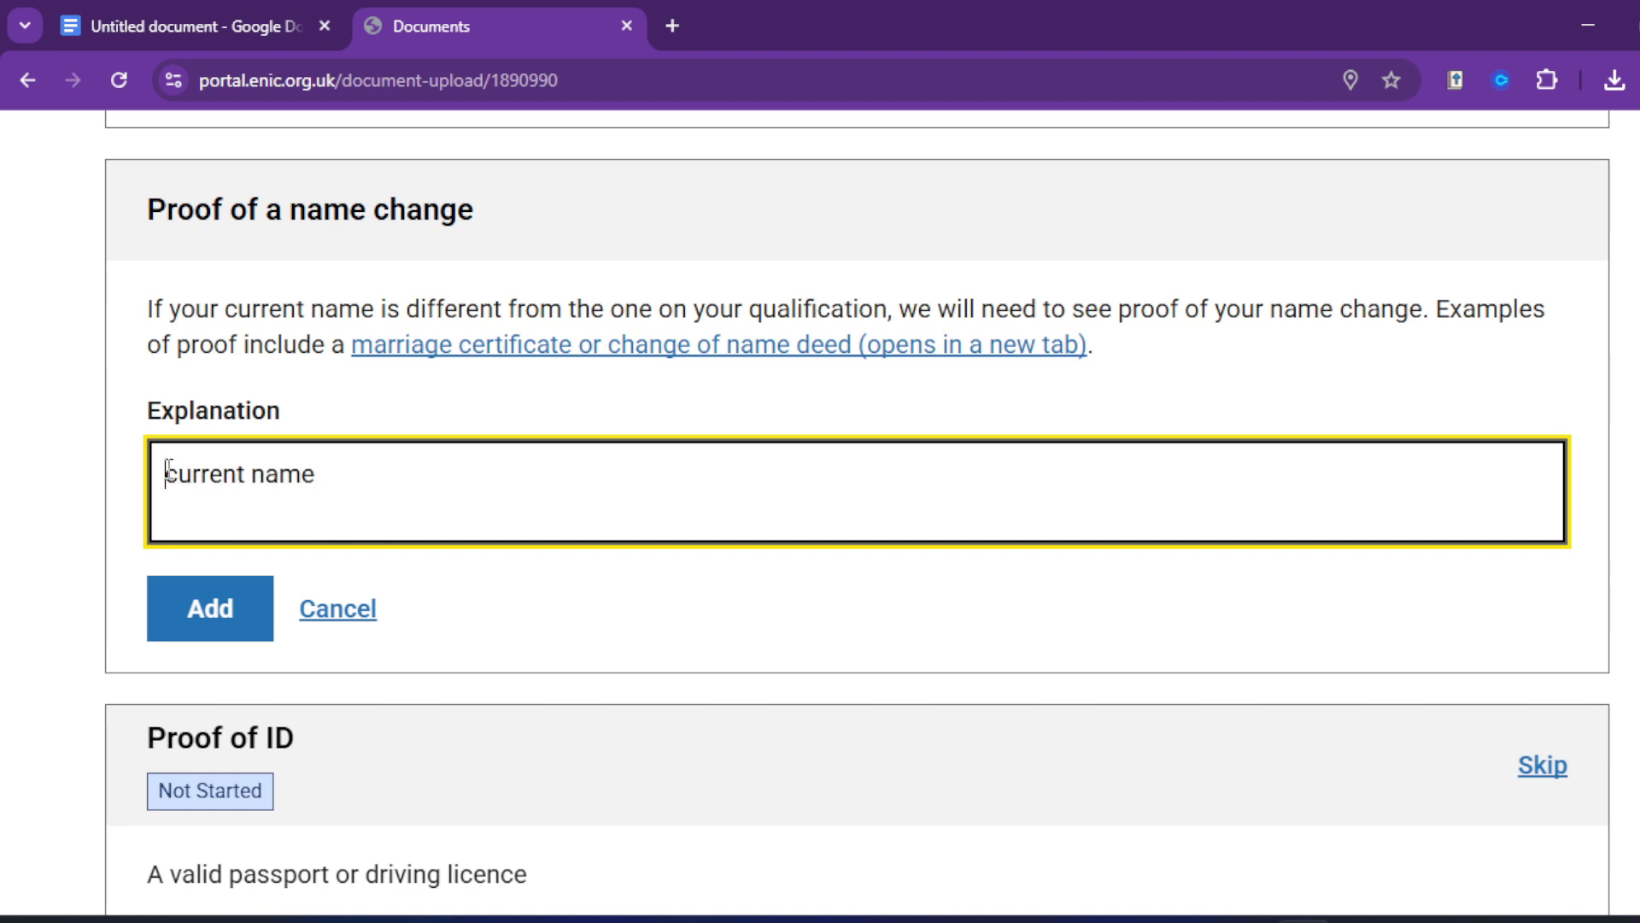
left_click(168, 470)
type("Th")
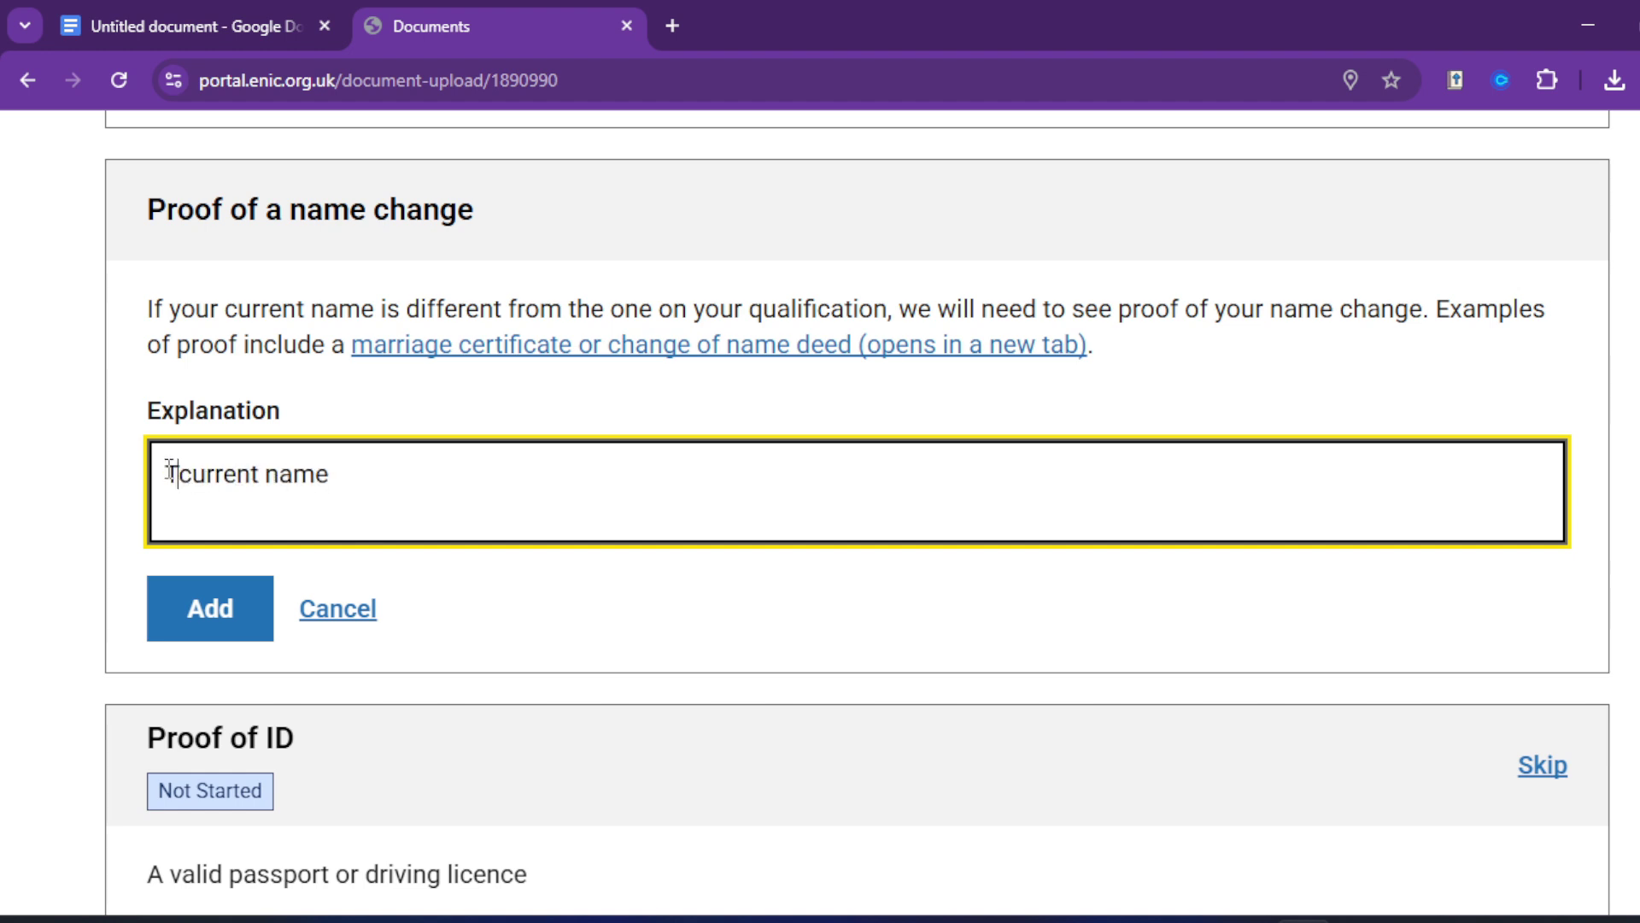
key("BackSpace")
key("BackSpace")
type("No c")
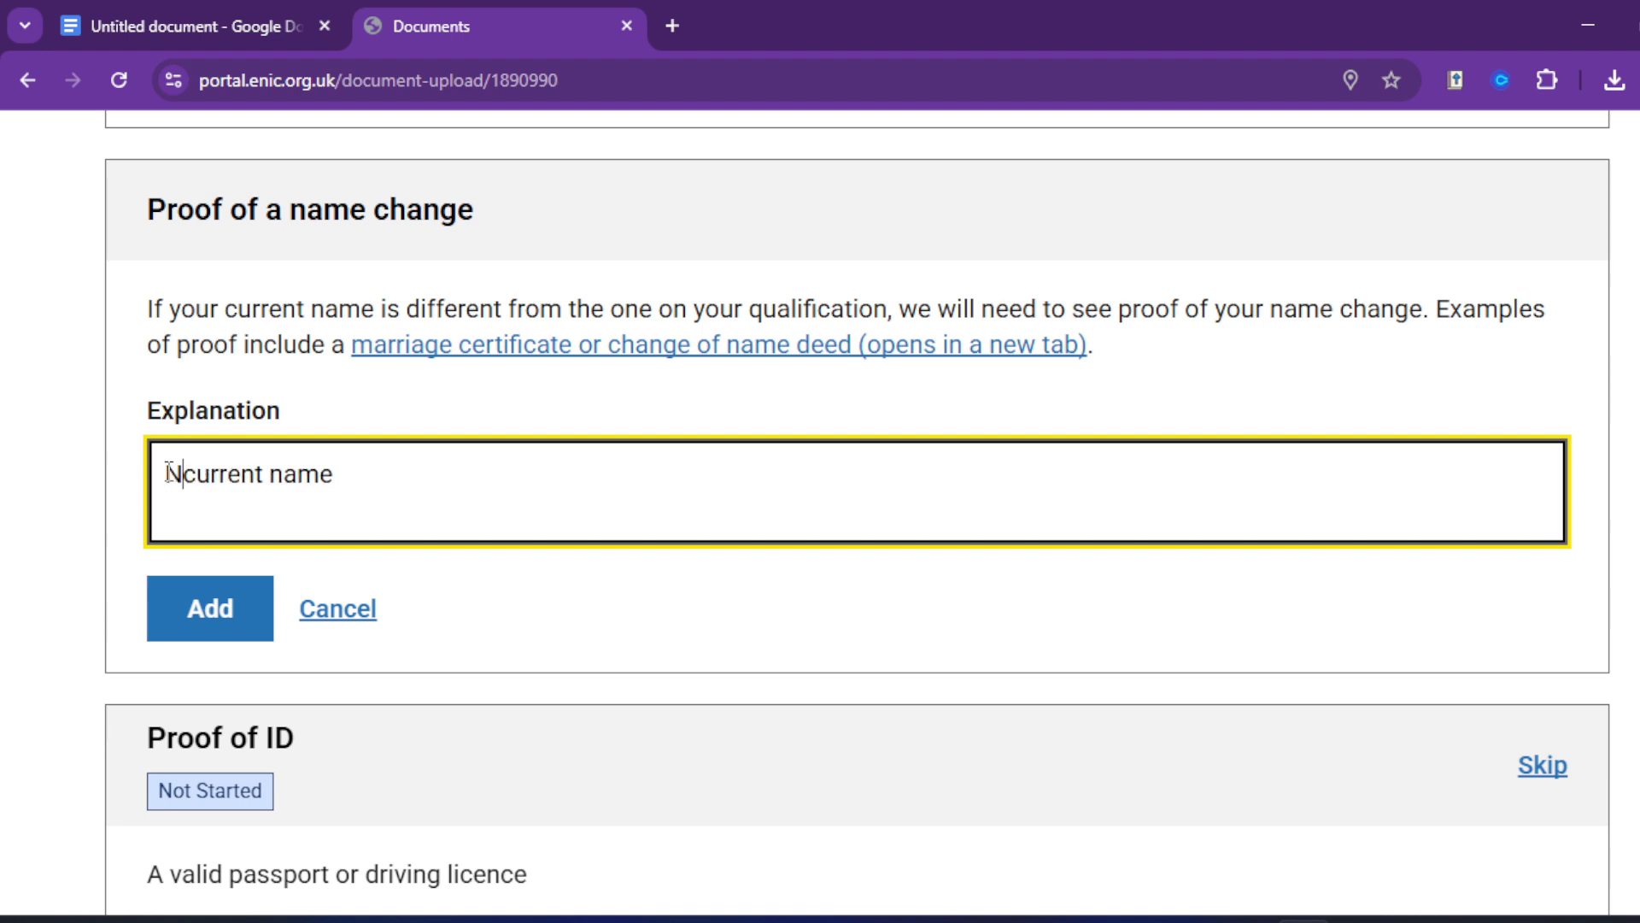
type("hange ")
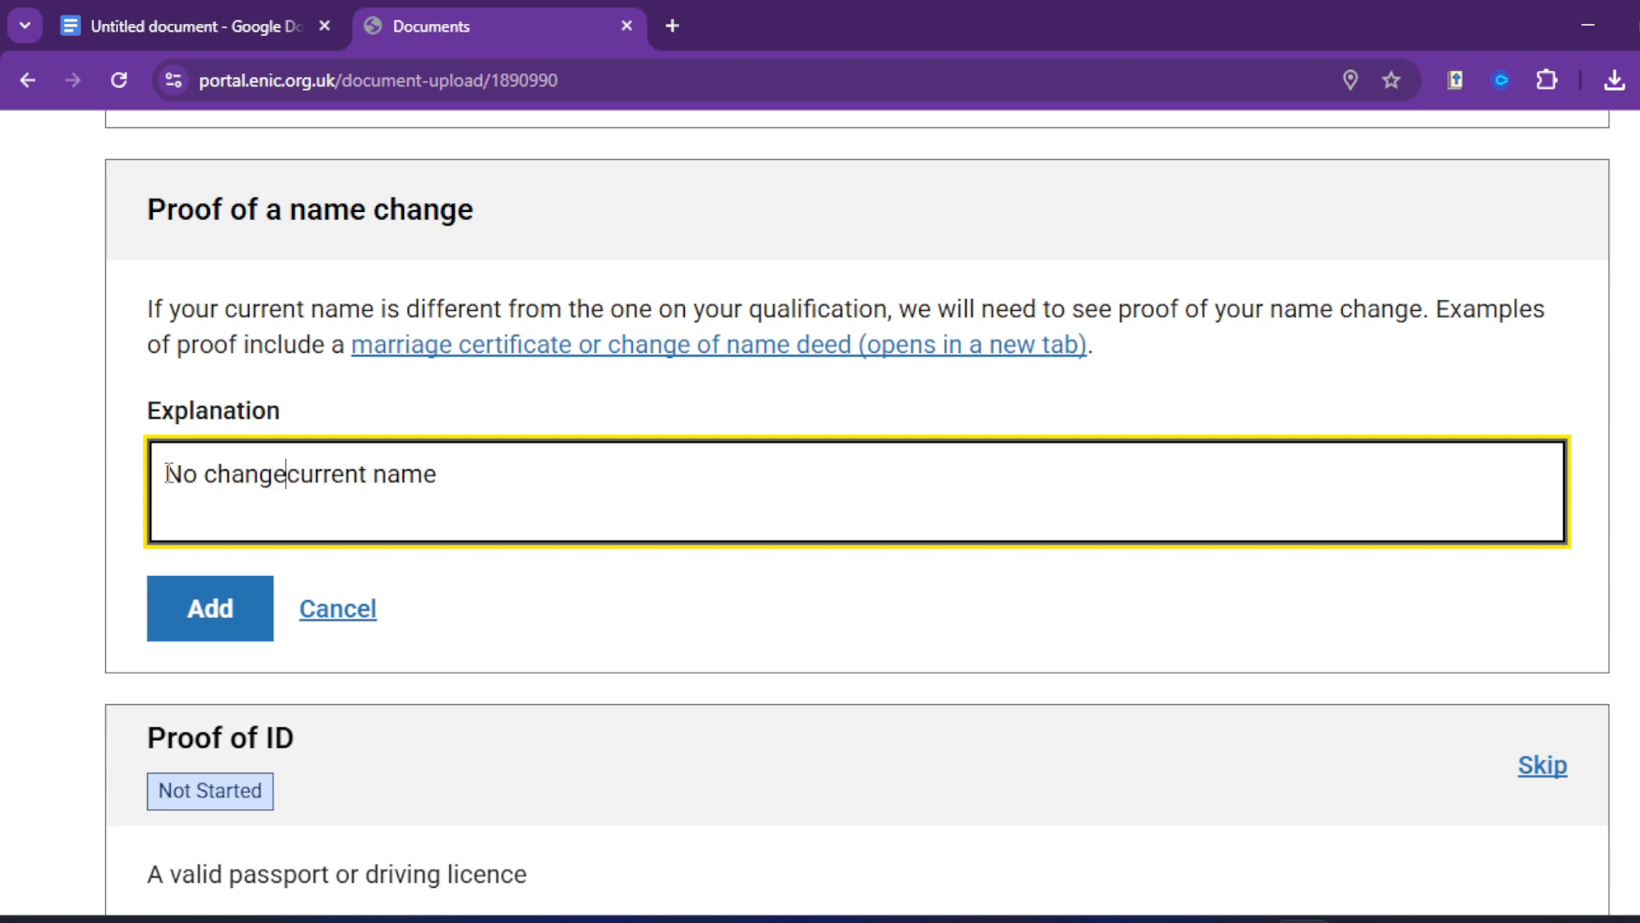
type("of")
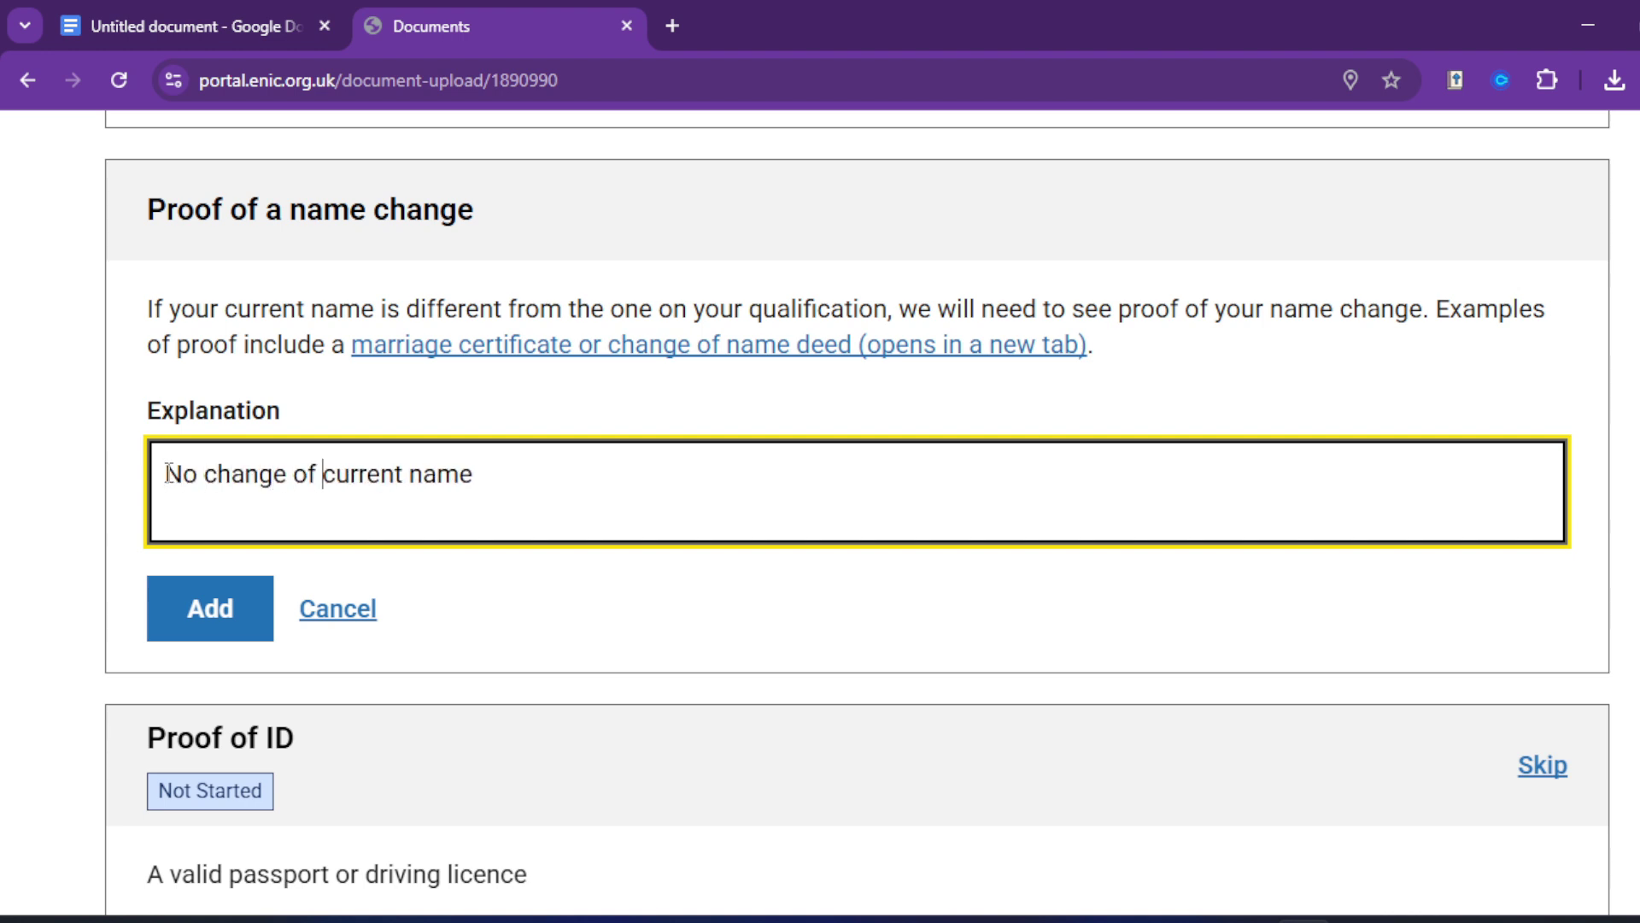
left_click(202, 634)
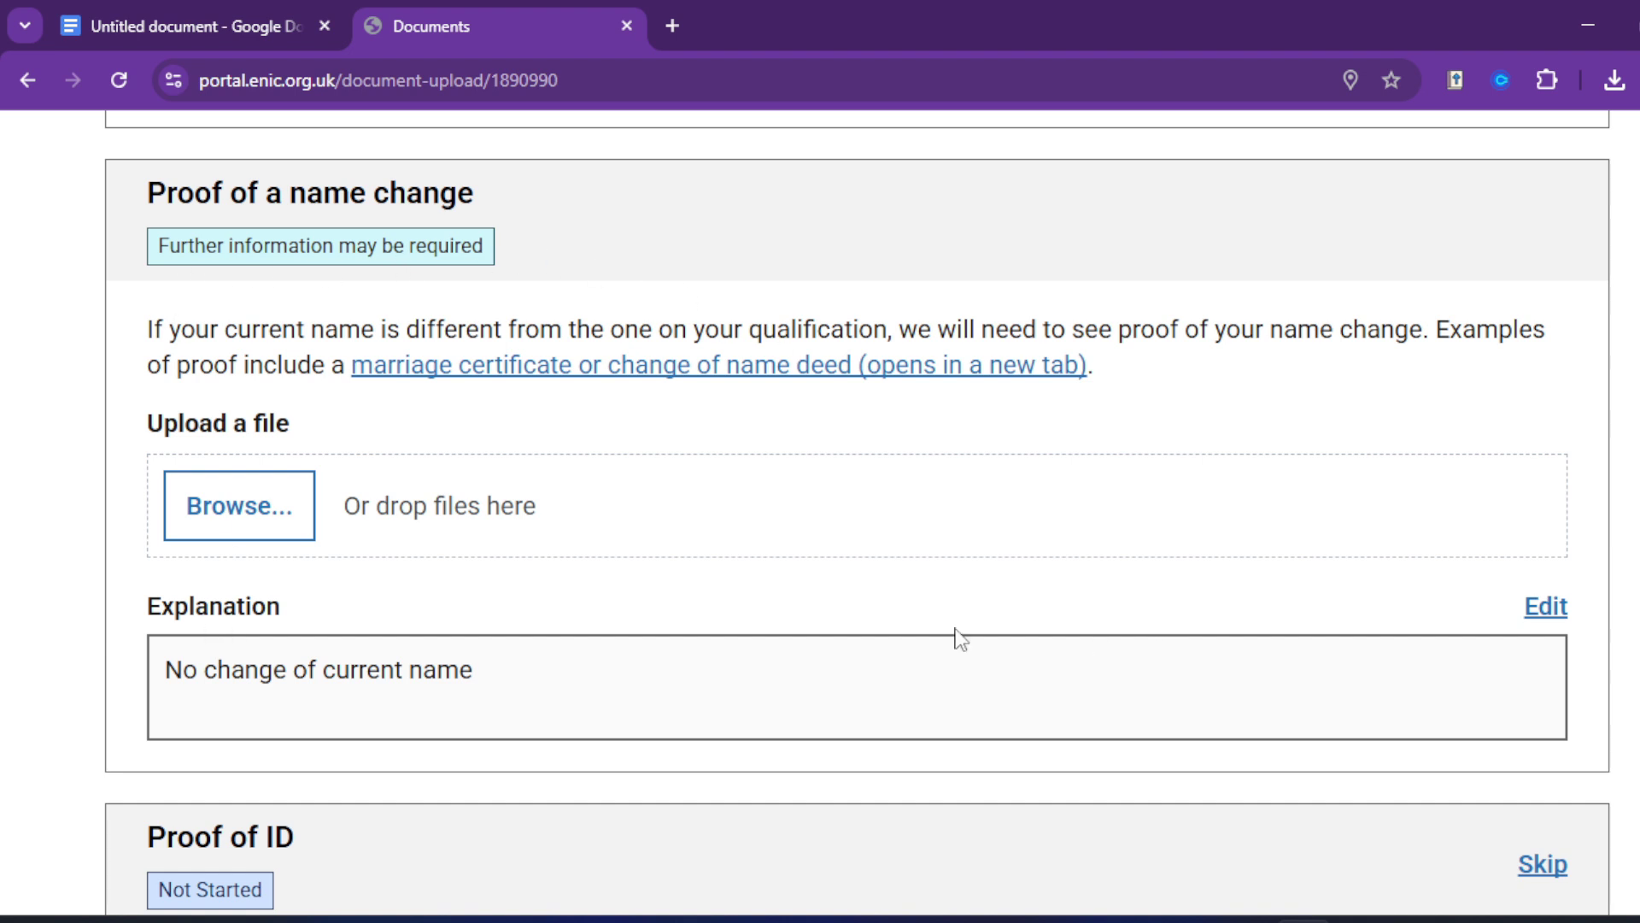
Step: Upload the passport image as proof of a name change
left_click(256, 513)
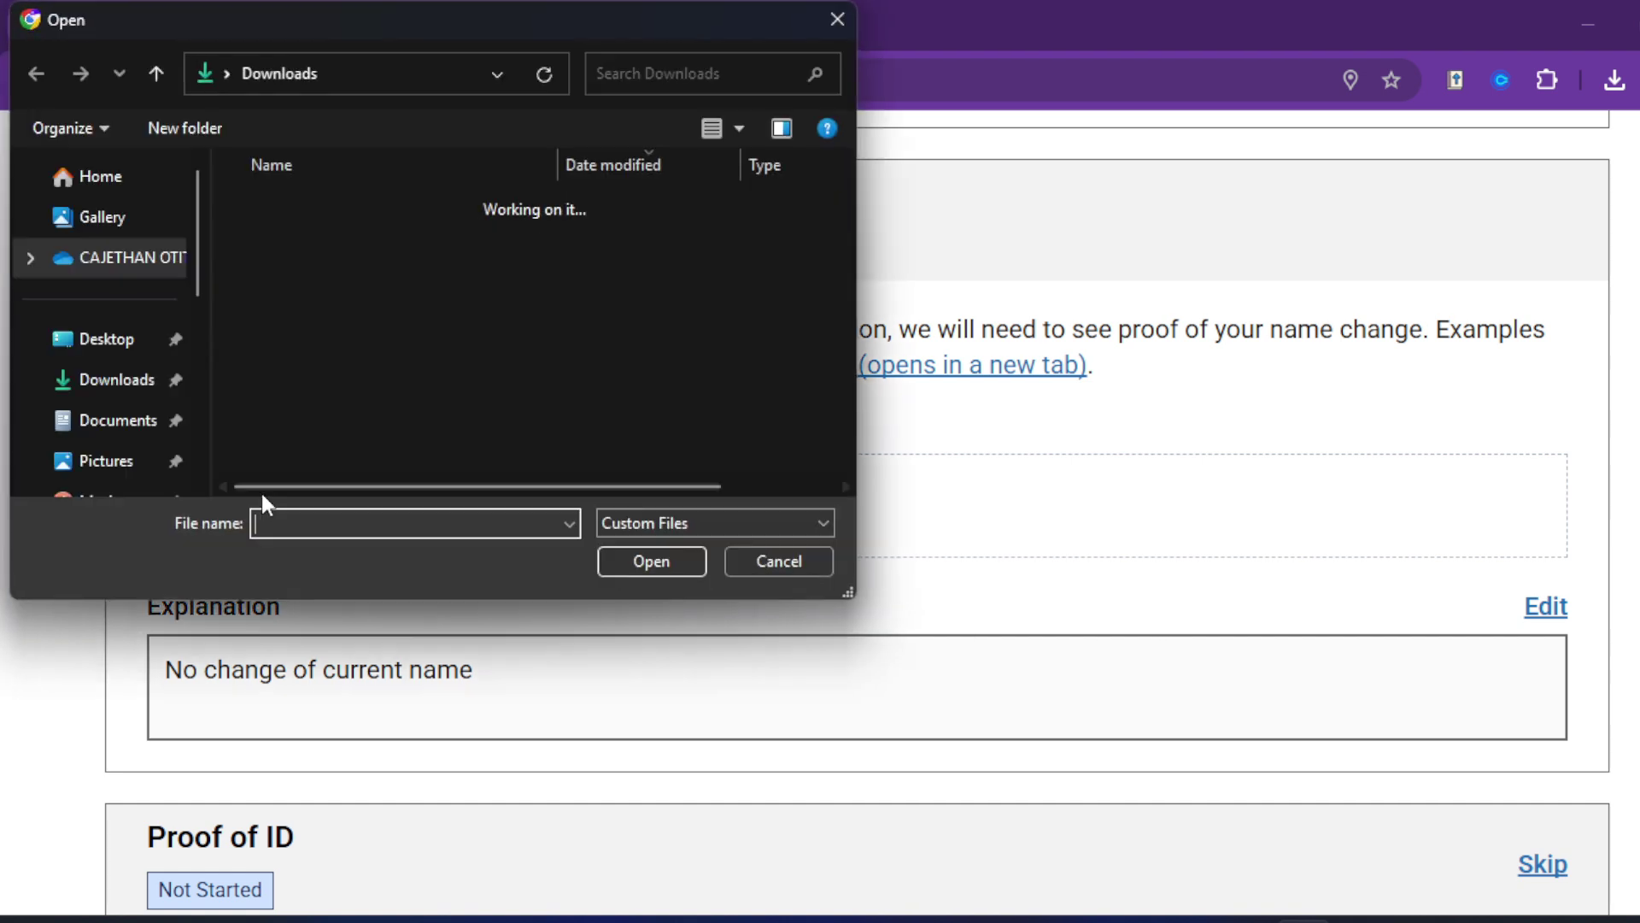
double_click(328, 384)
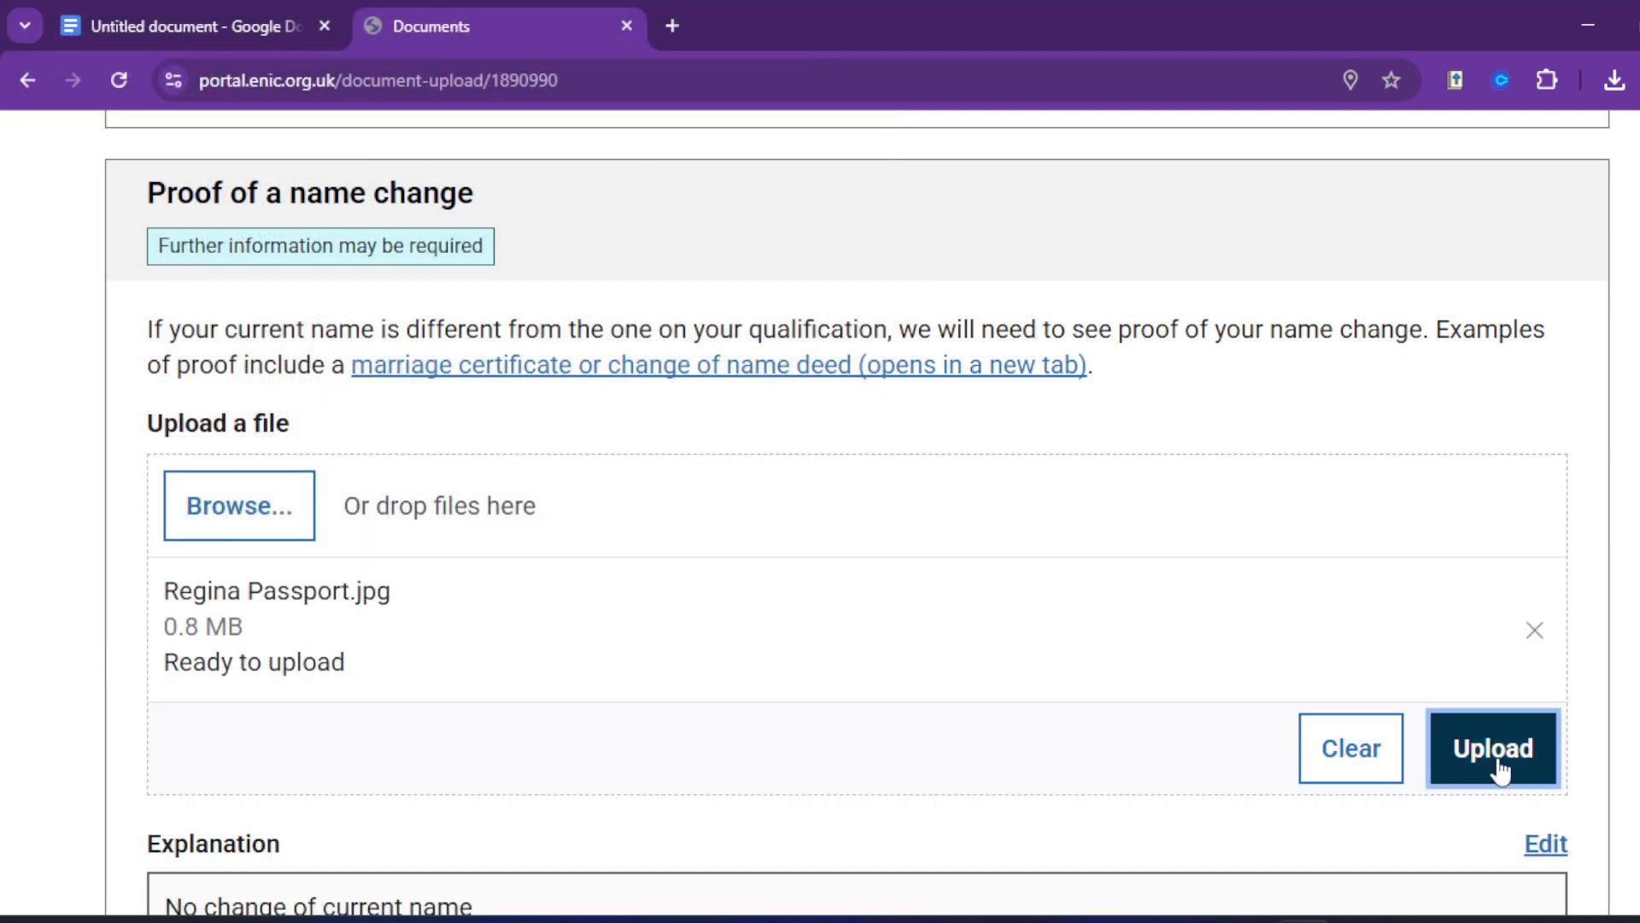
left_click(1497, 767)
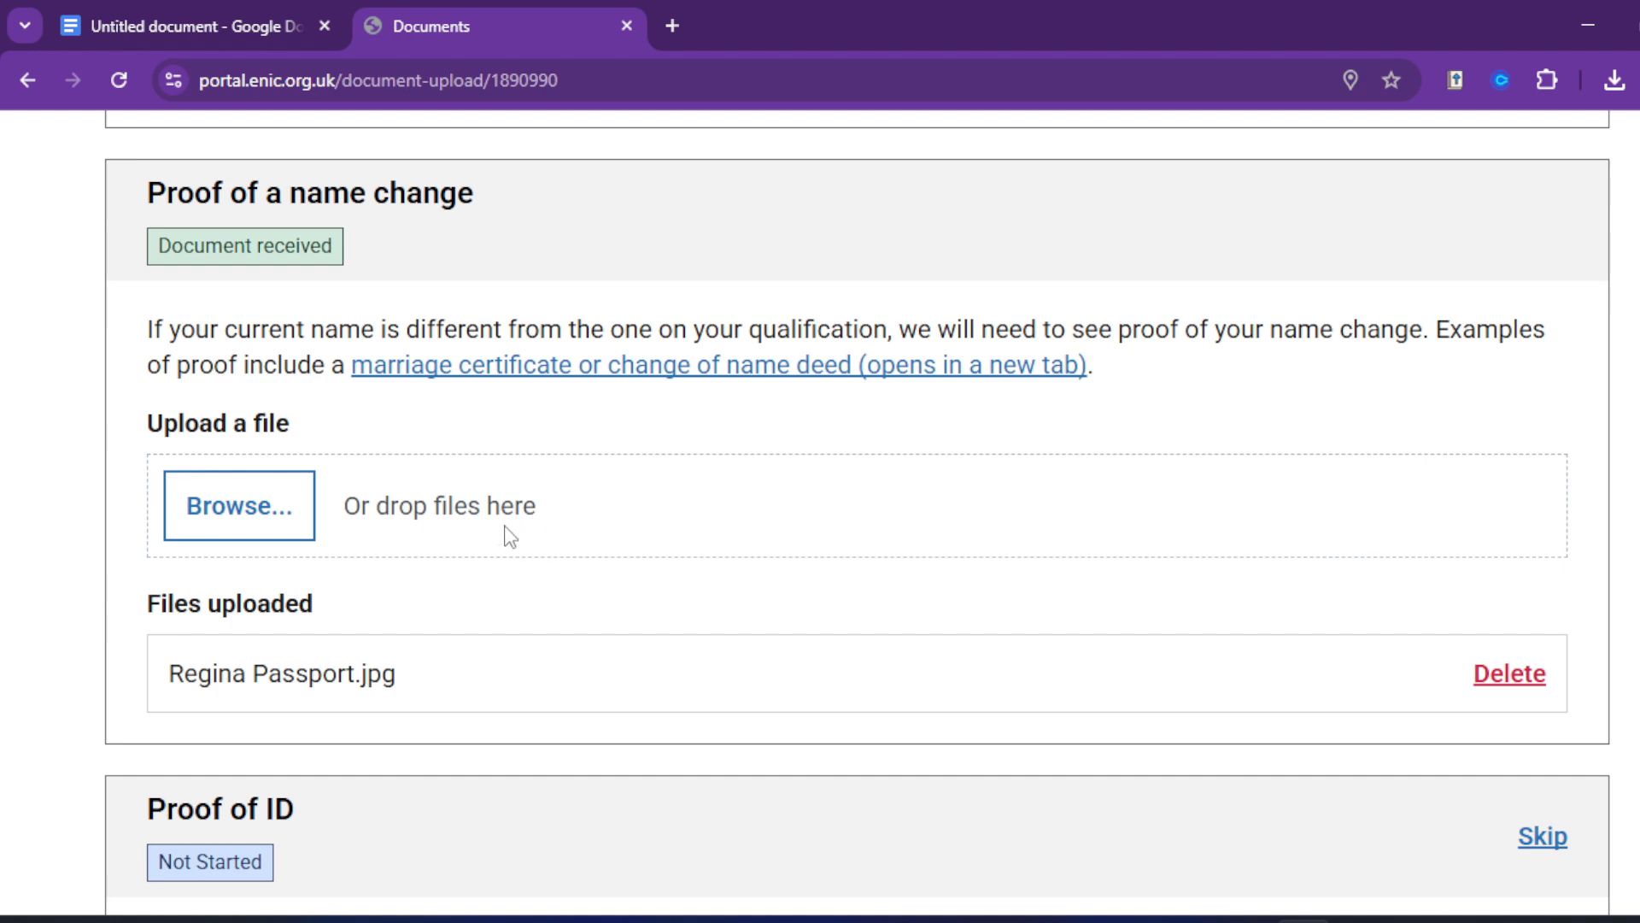
Step: Upload the same passport image as proof of ID
scroll(485, 513, "up", 4)
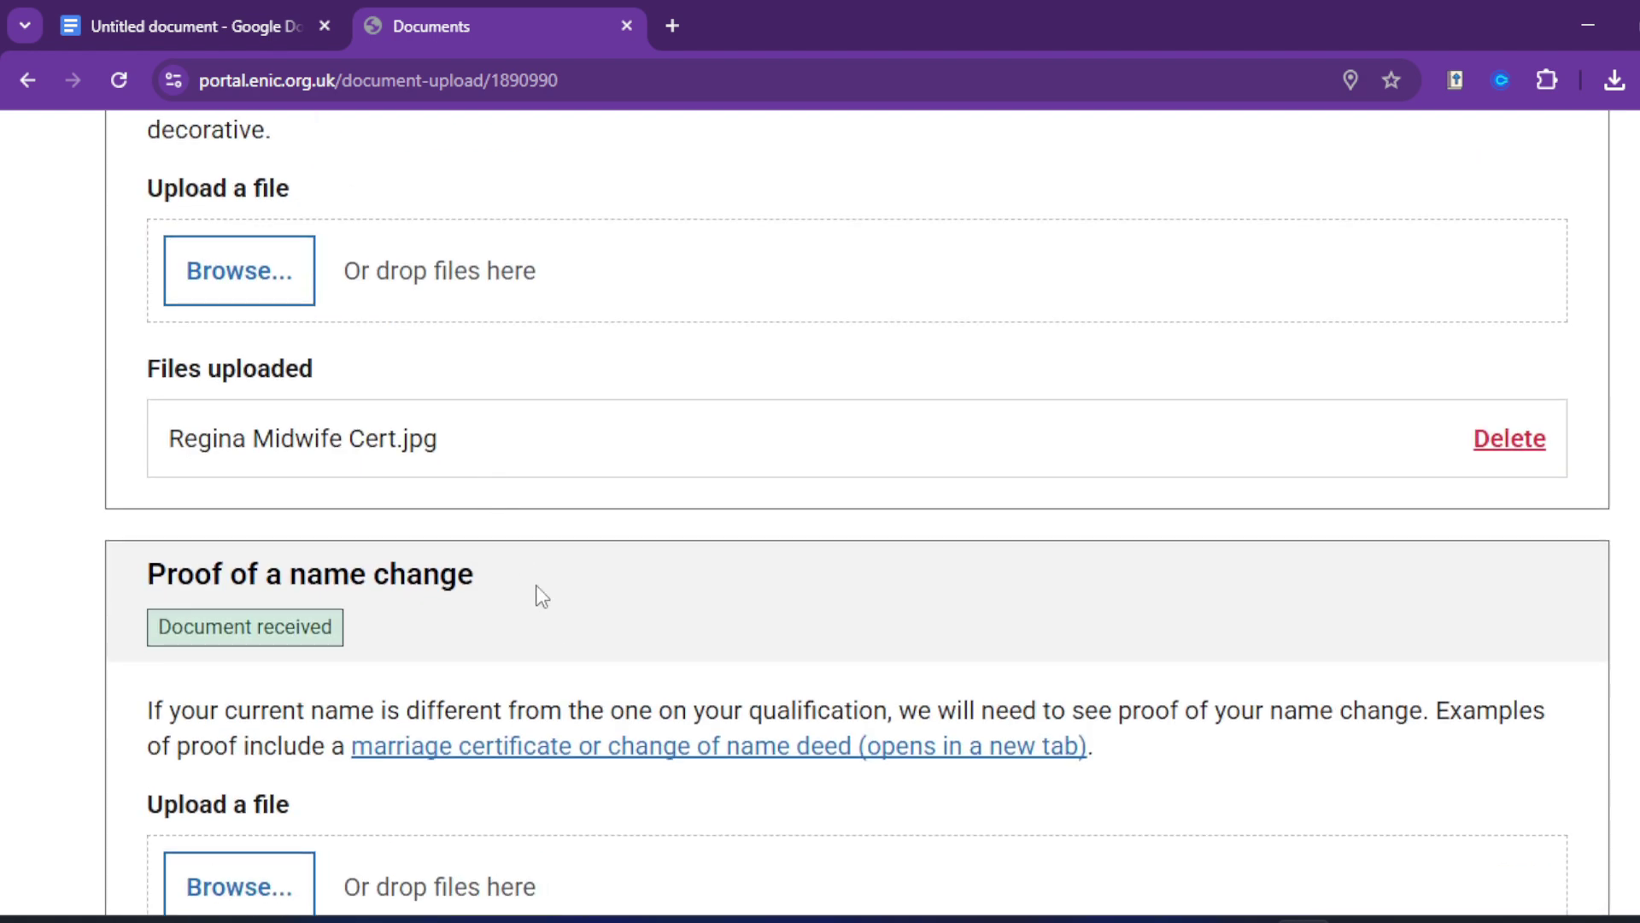
scroll(538, 589, "up", 3)
scroll(536, 562, "down", 10)
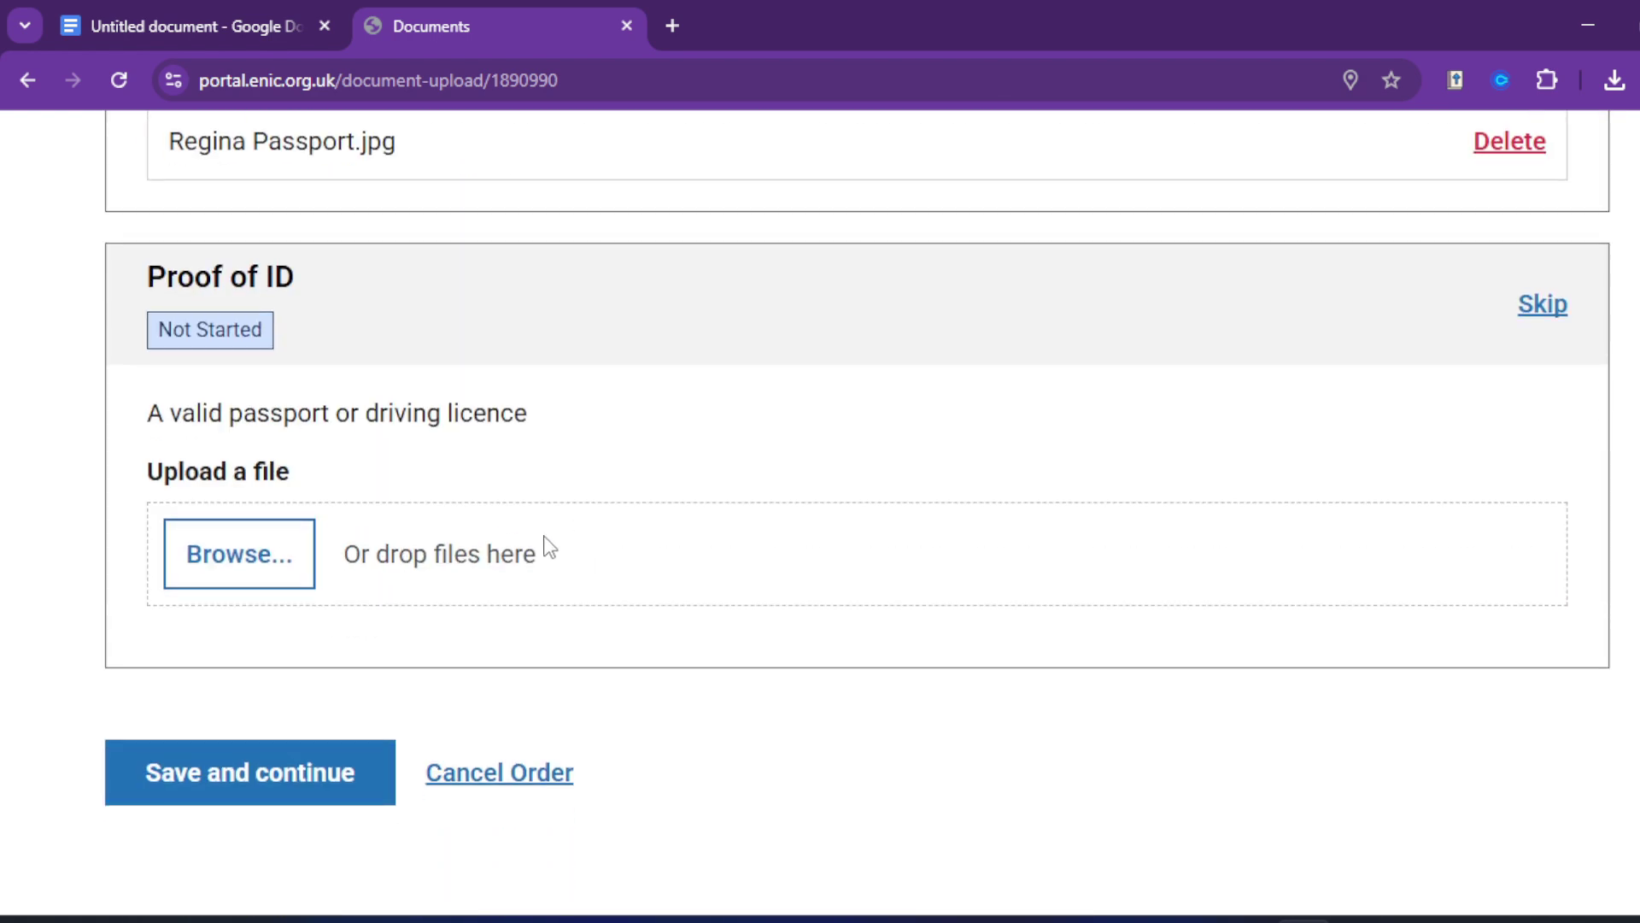
left_click(285, 564)
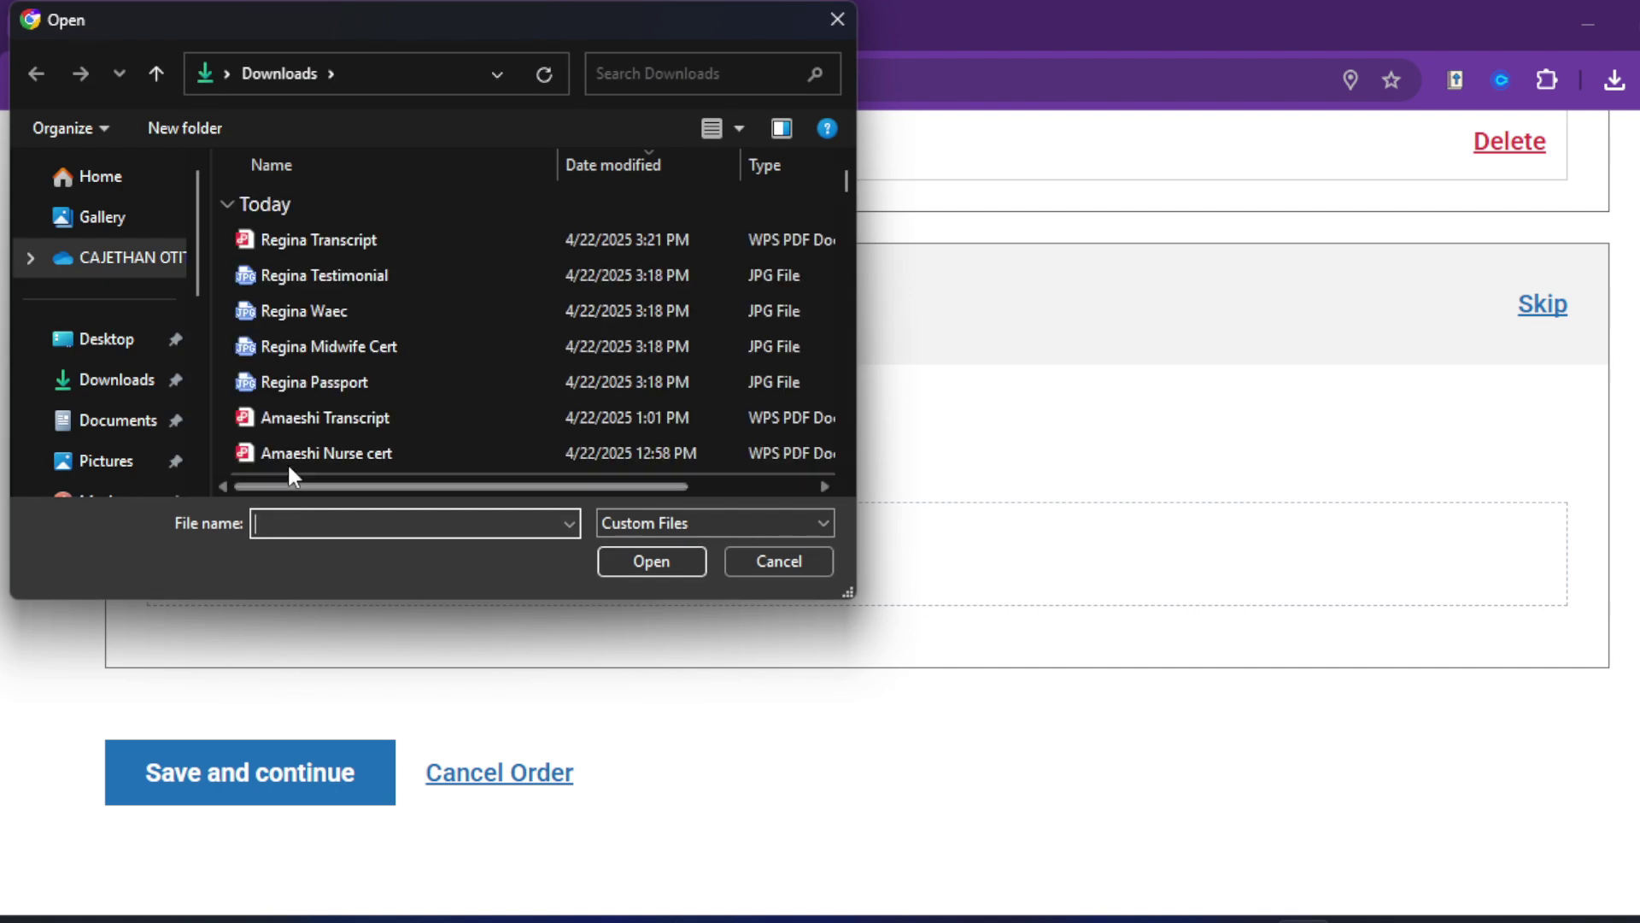
double_click(315, 382)
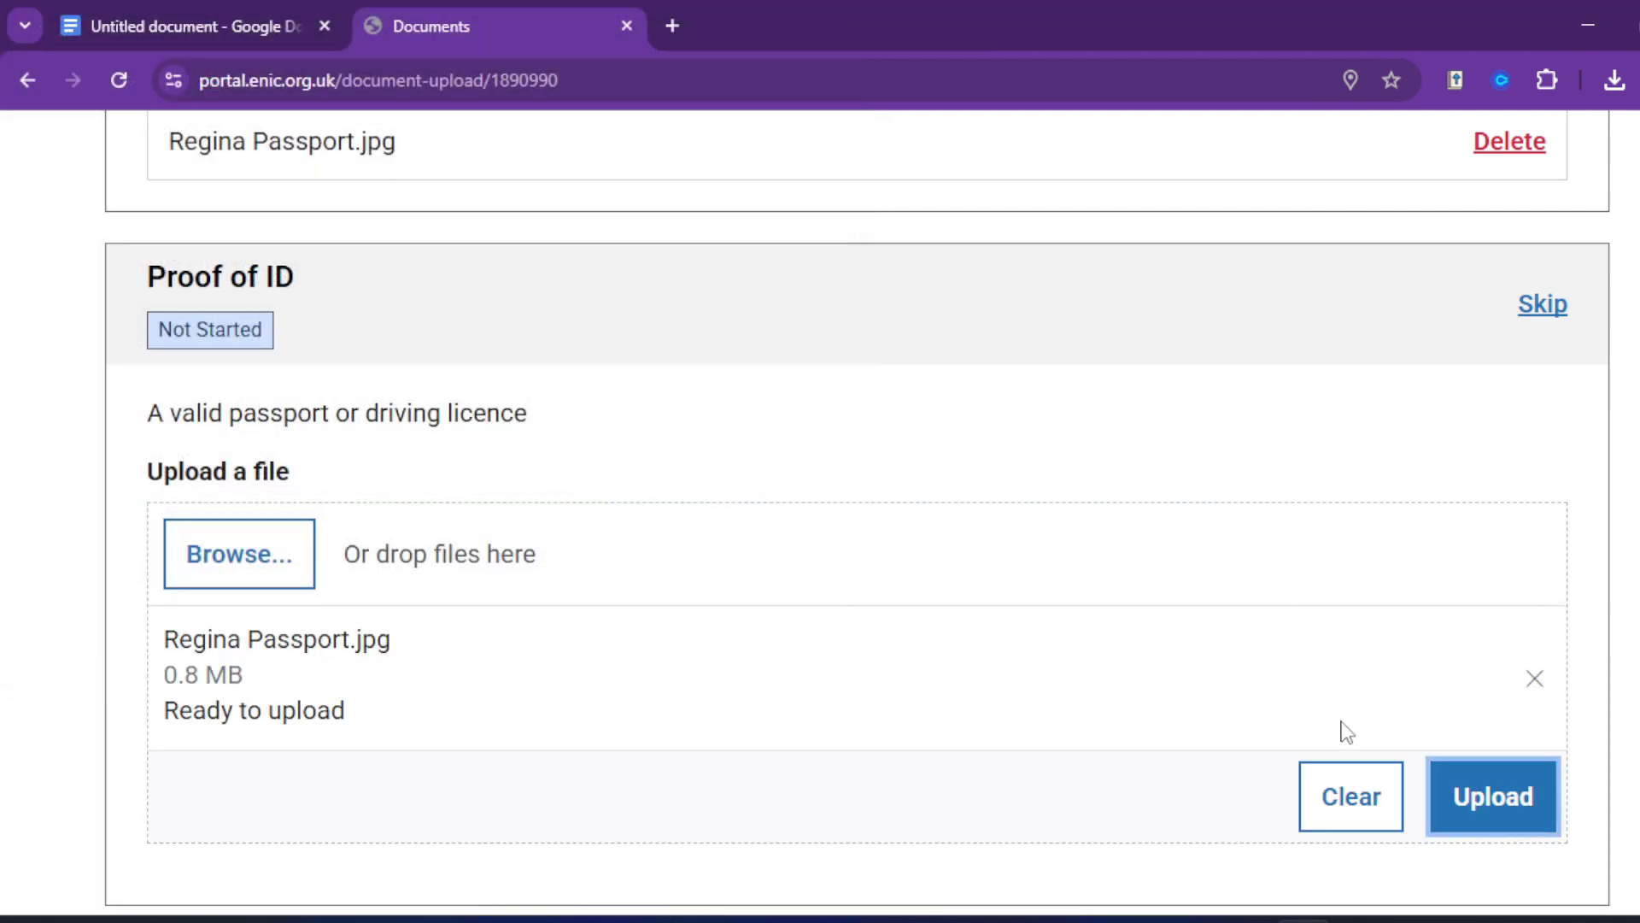
left_click(1509, 797)
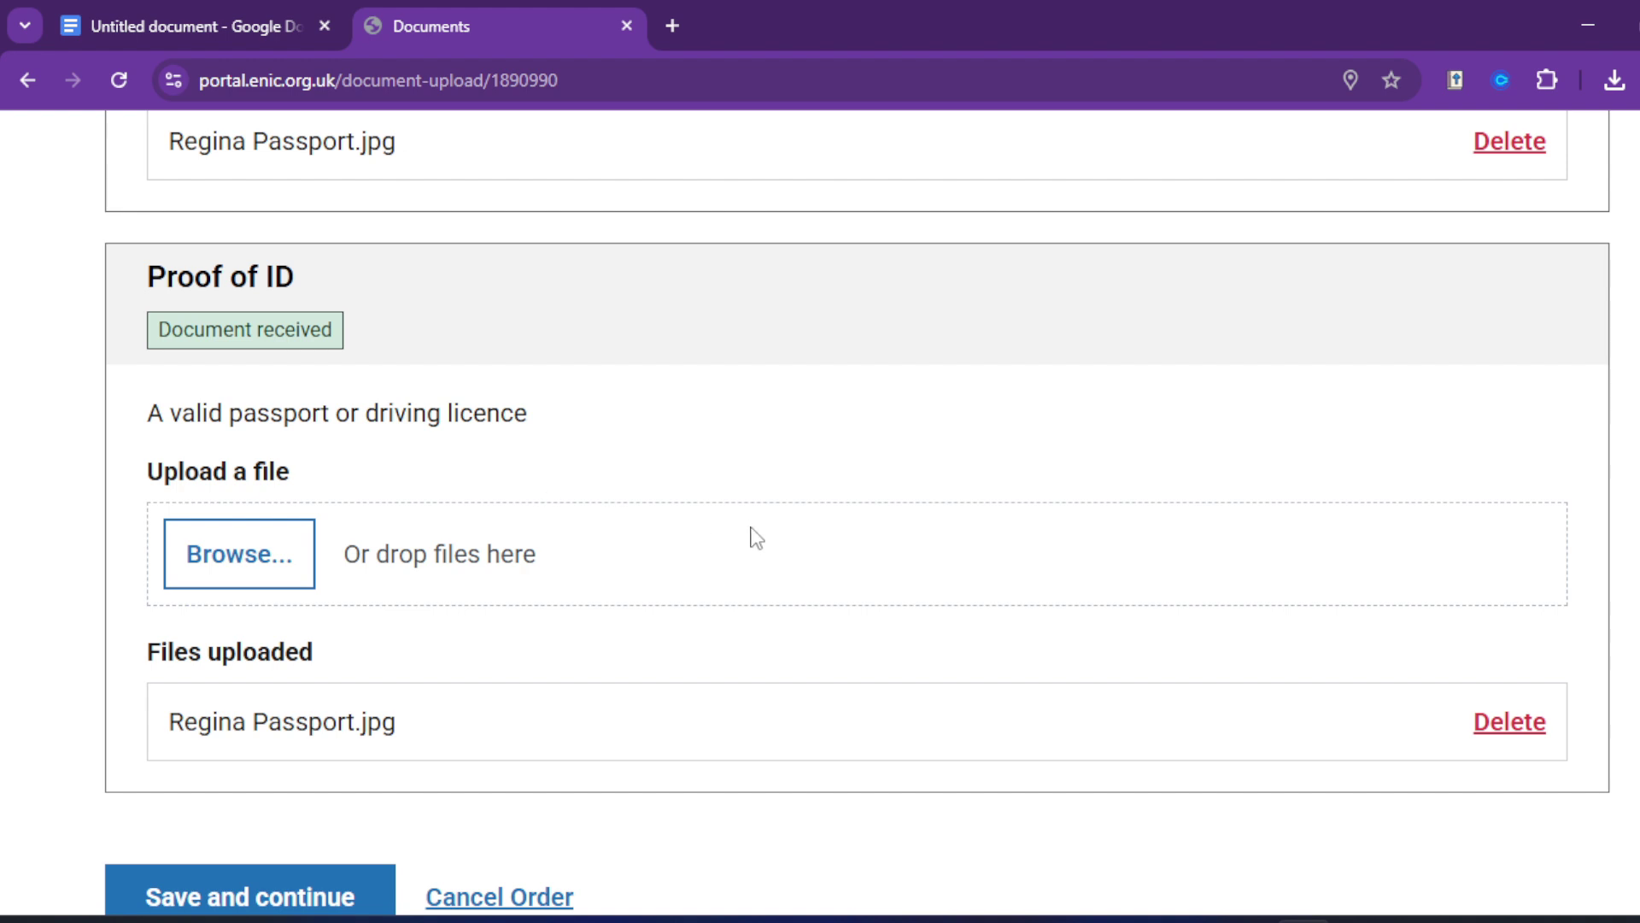
scroll(675, 568, "up", 5)
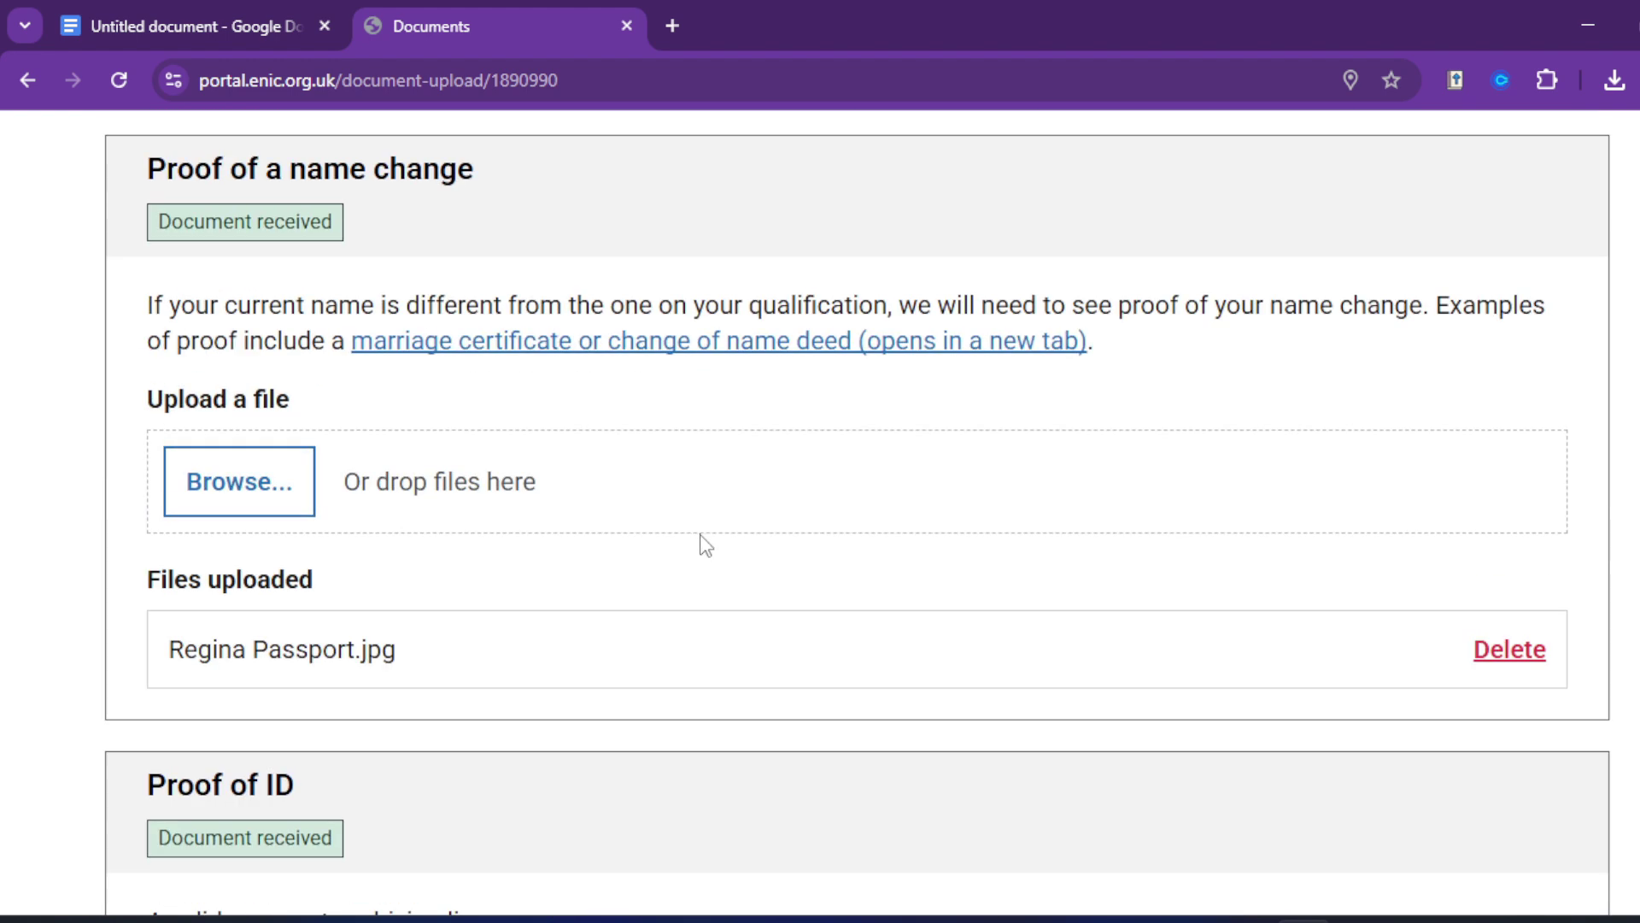
scroll(721, 509, "up", 1)
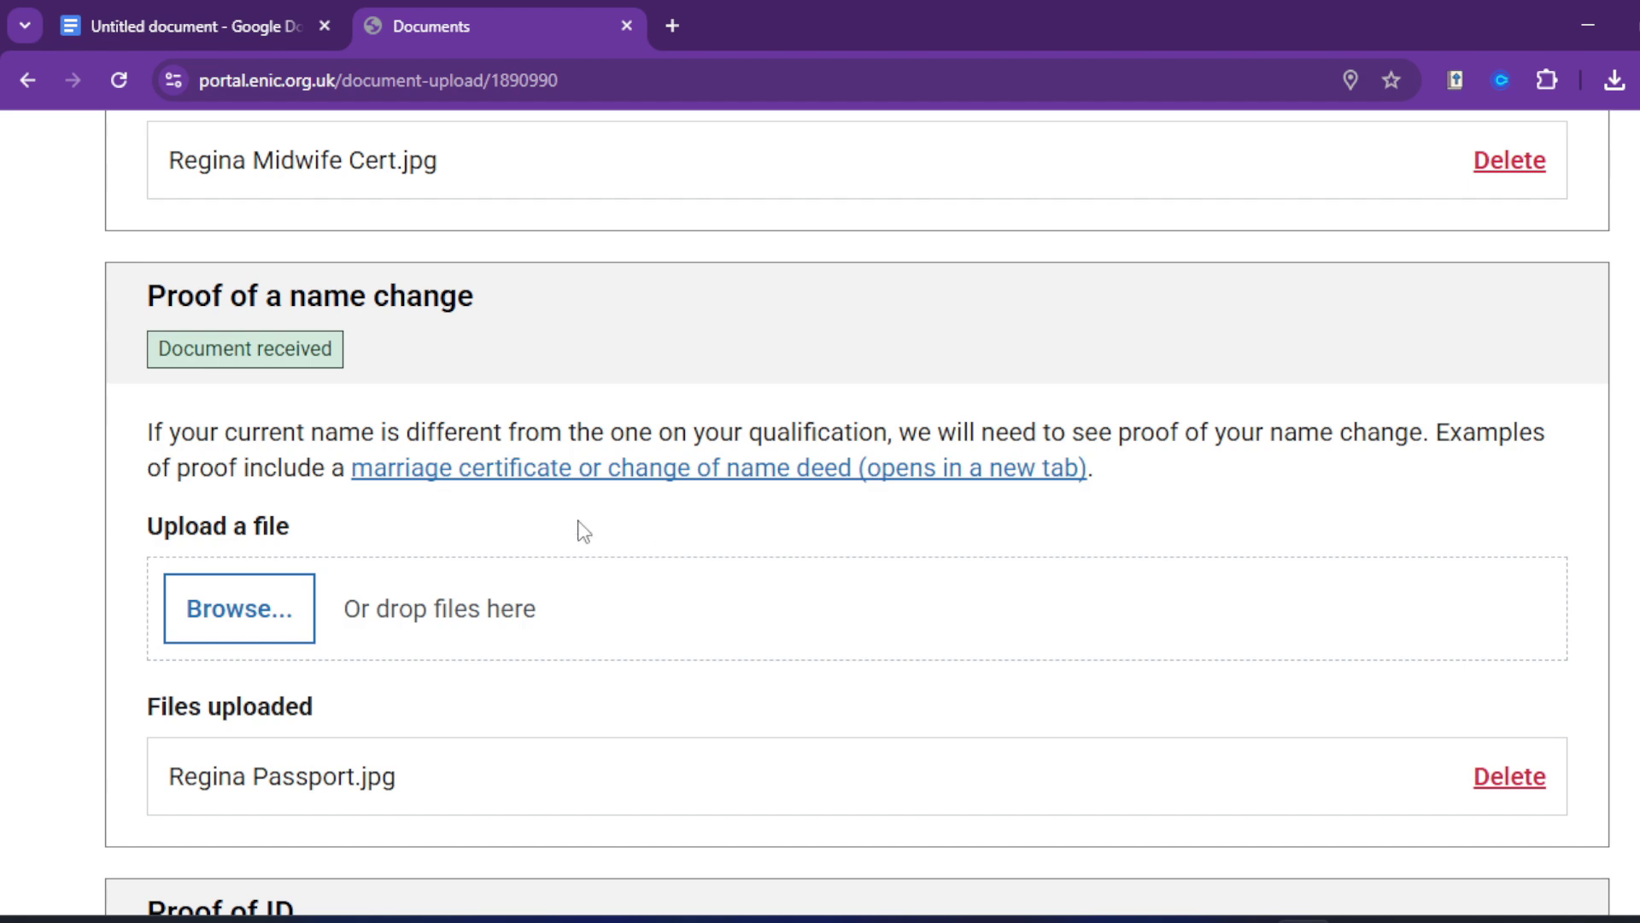
scroll(308, 581, "down", 9)
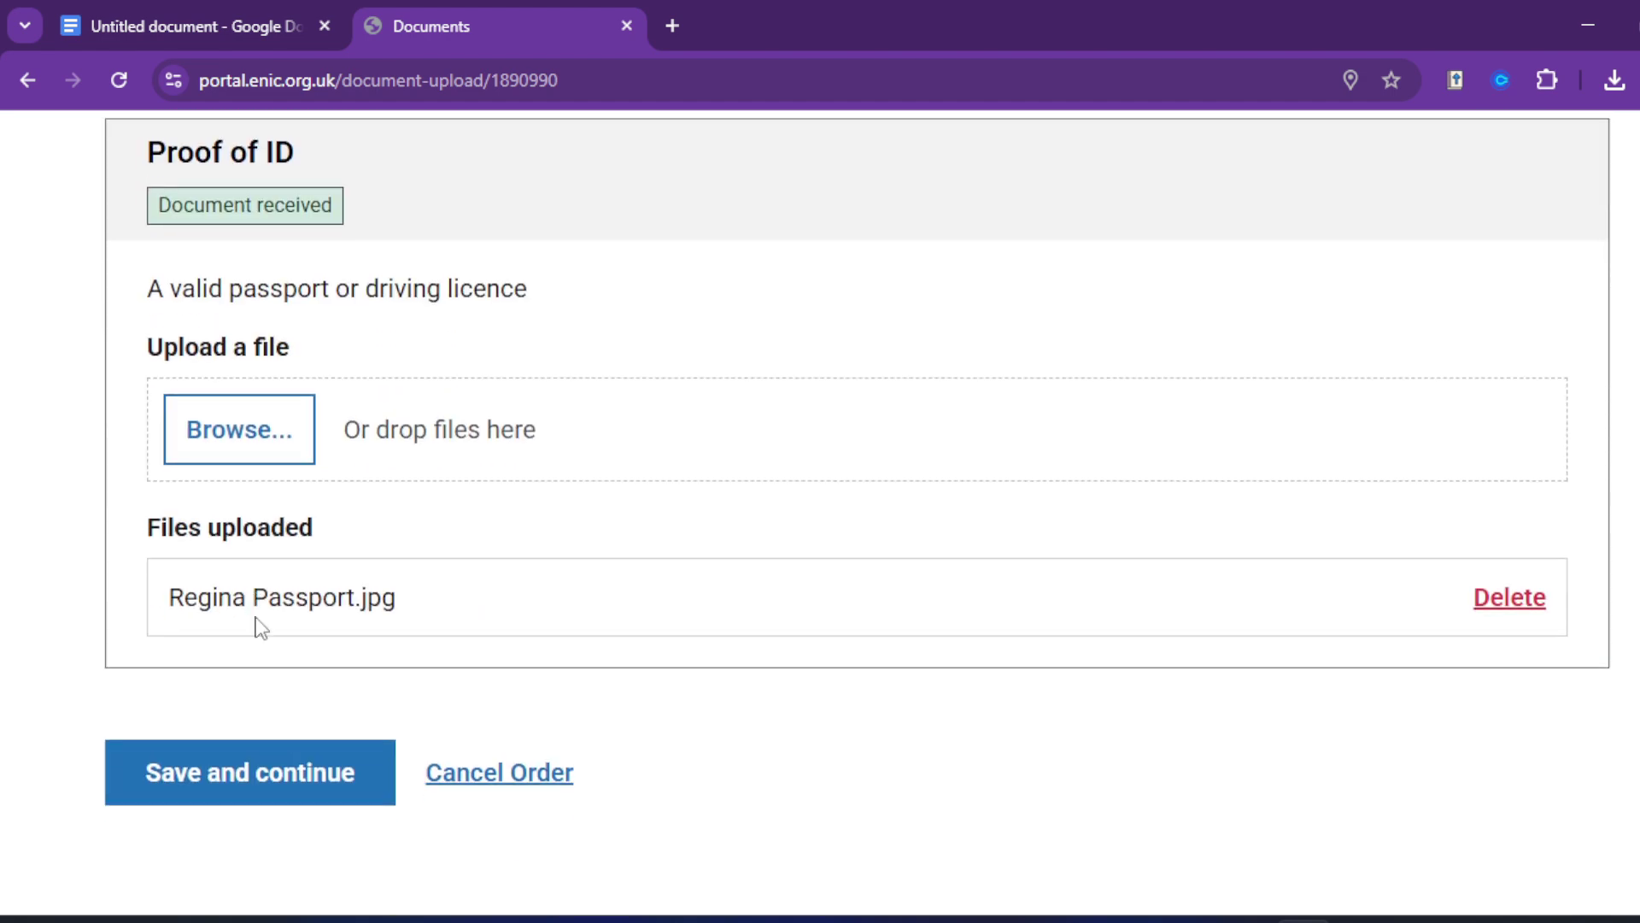
Step: Save the uploads and confirm WAEC and Midwifery both show Documents Complete
left_click(242, 776)
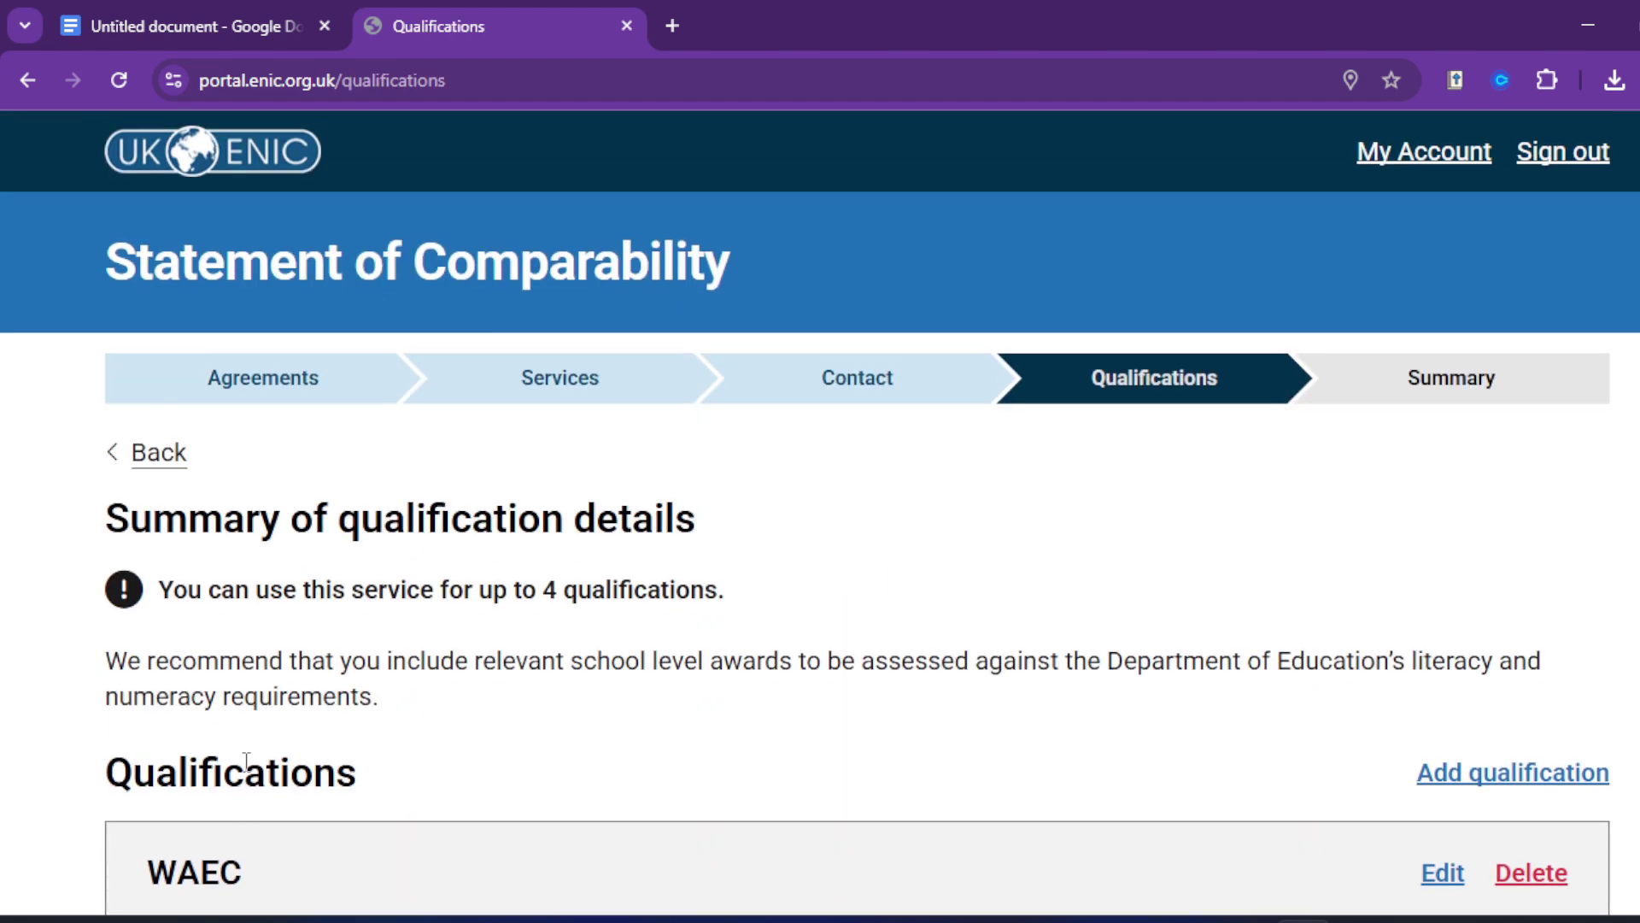
scroll(388, 648, "down", 13)
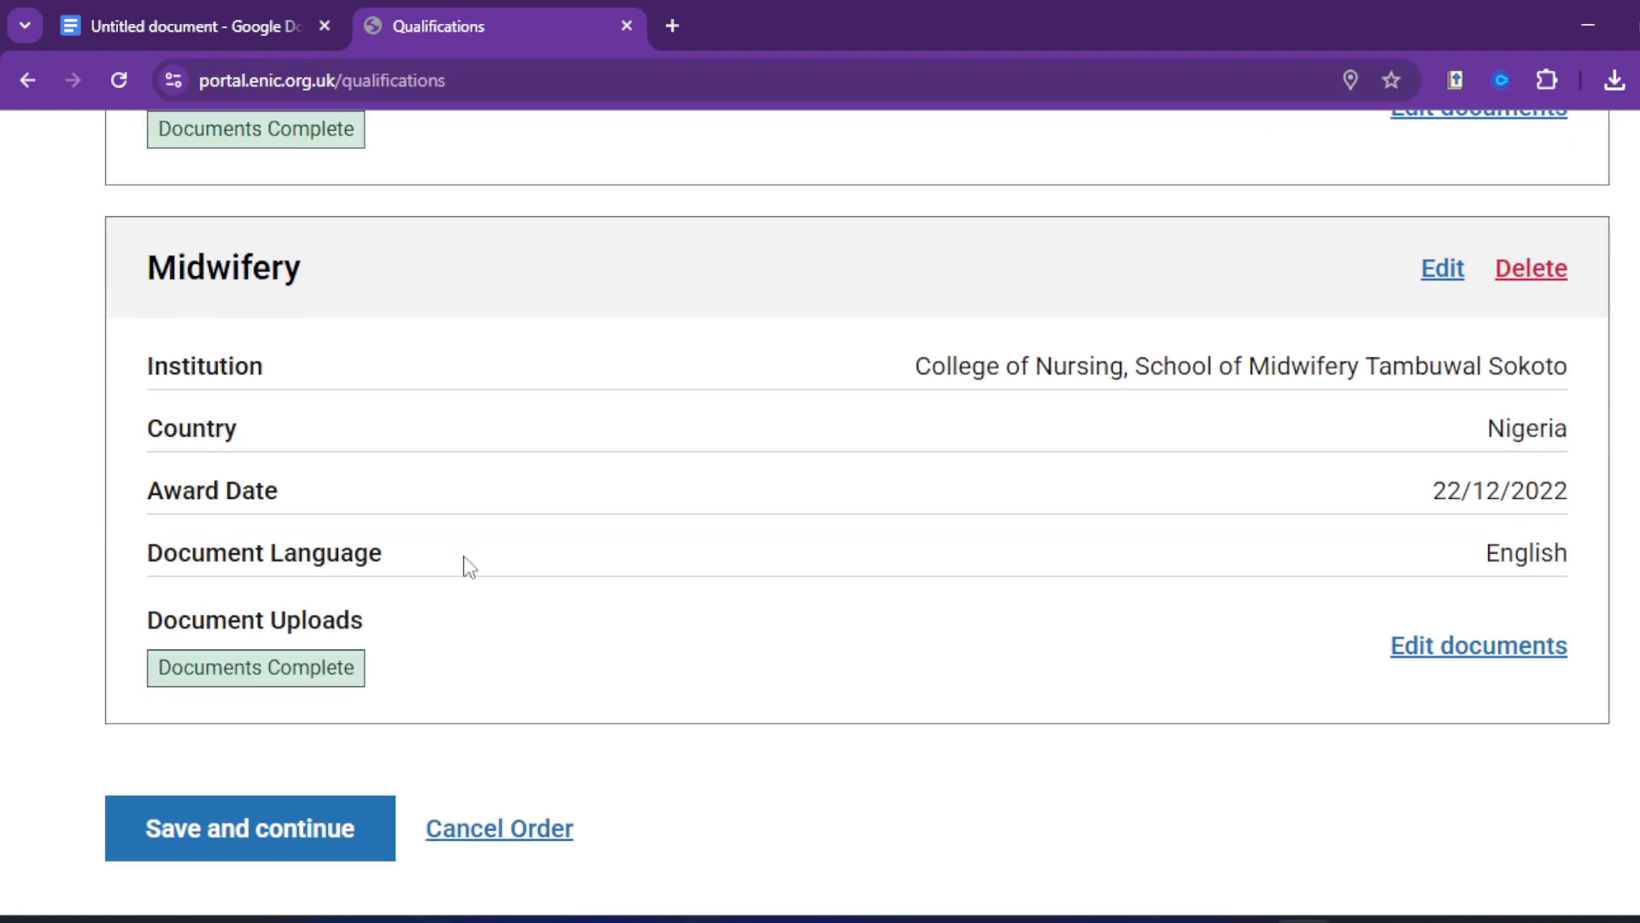
scroll(581, 564, "up", 7)
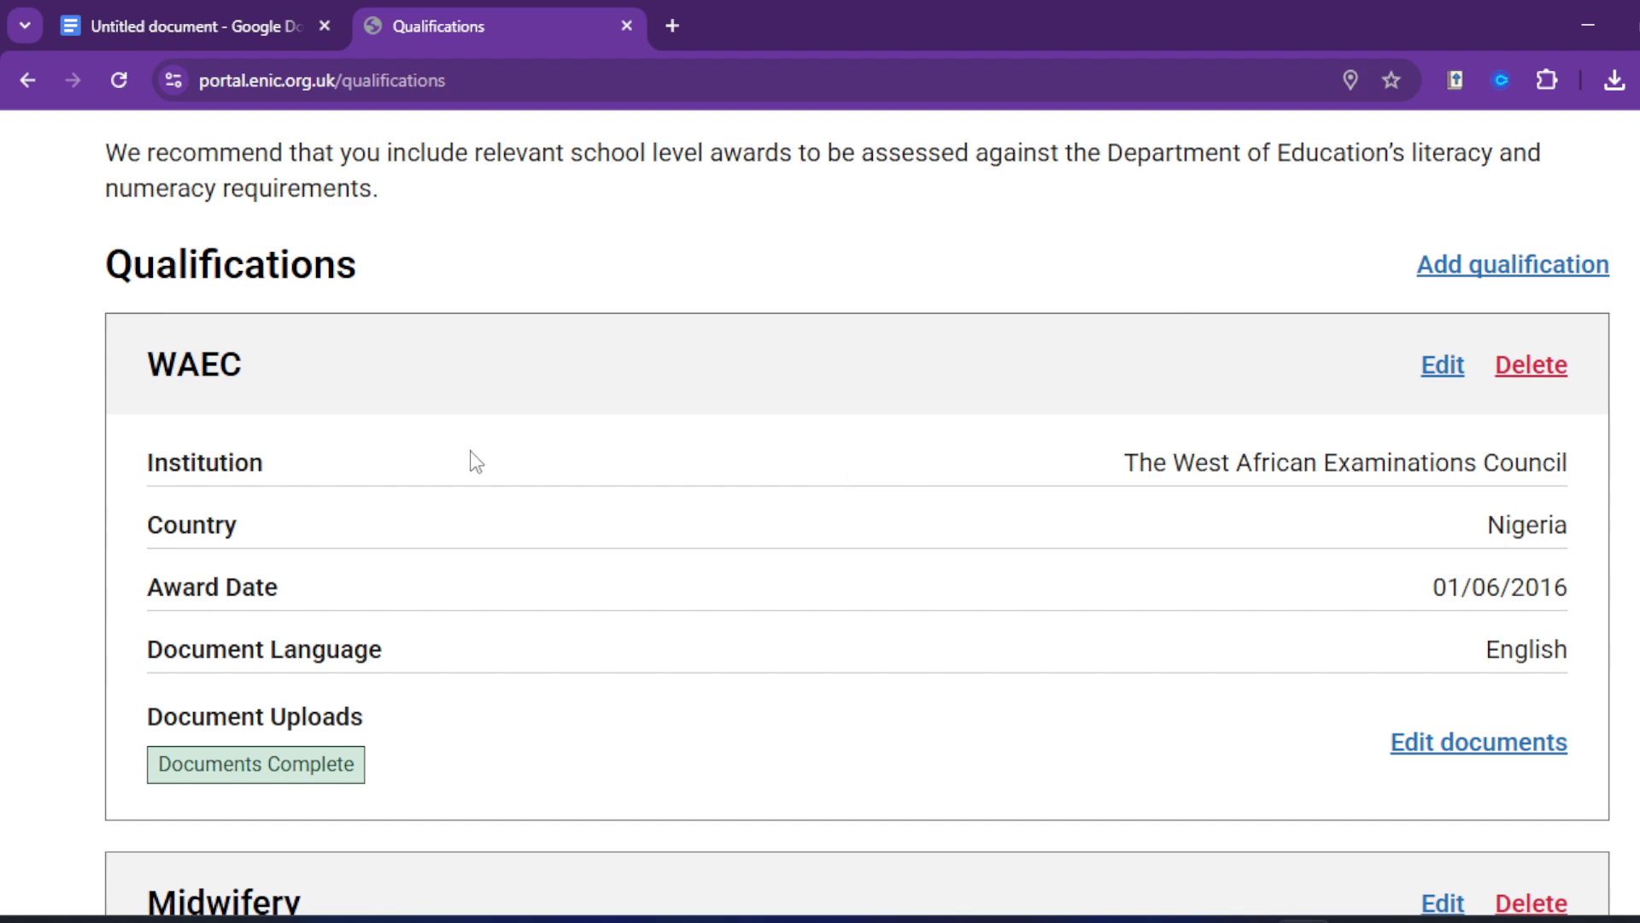
scroll(524, 573, "down", 4)
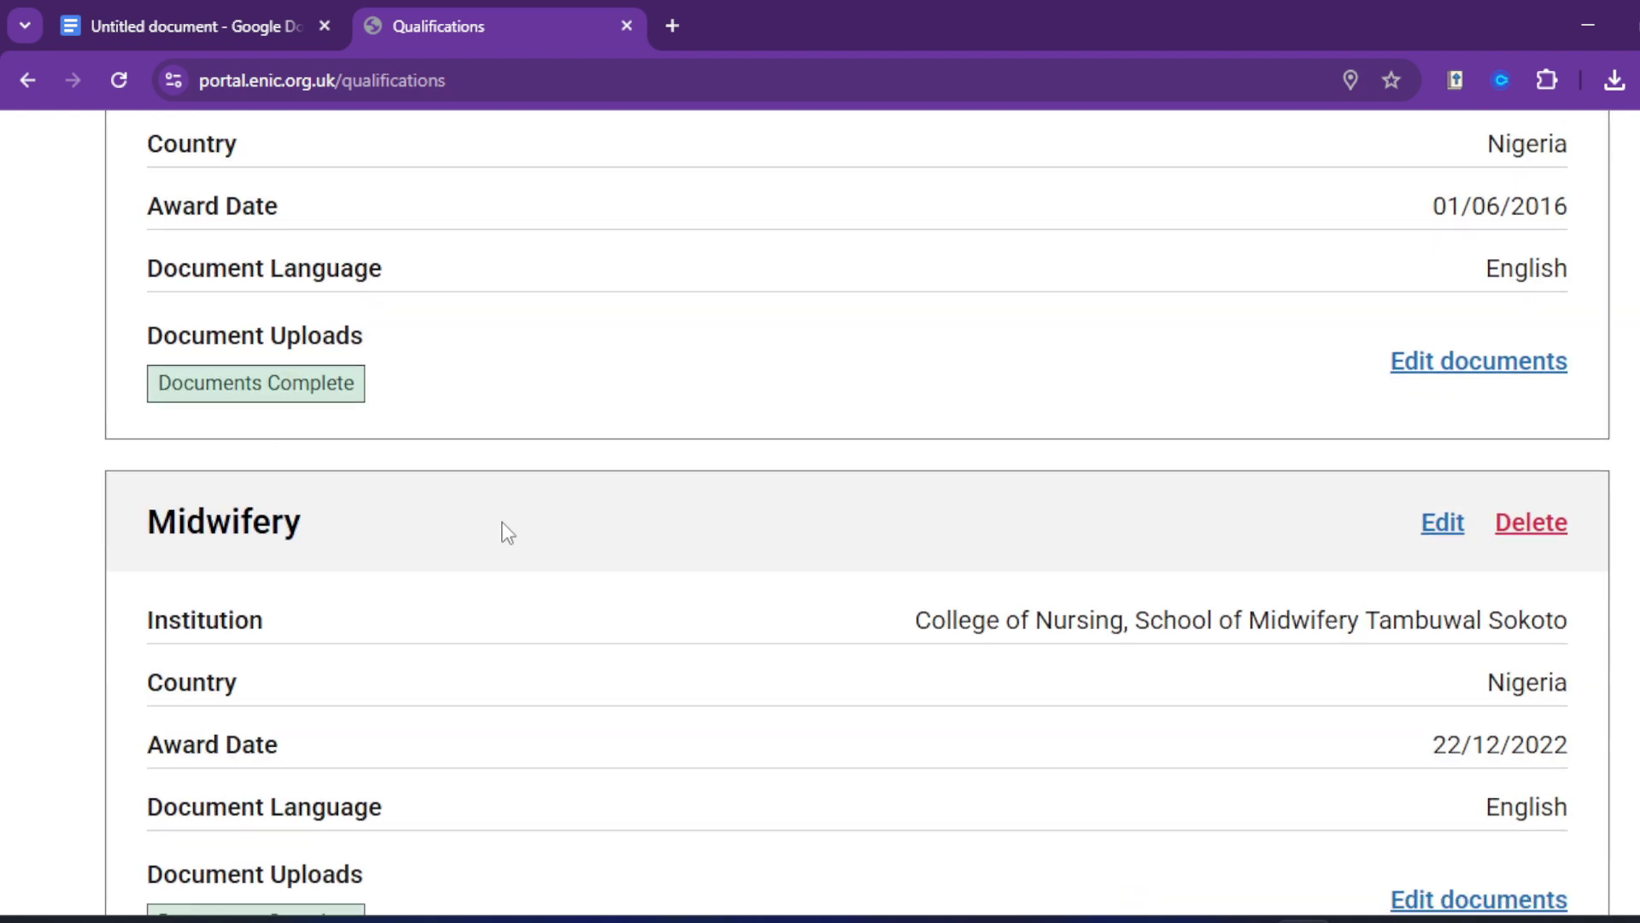
scroll(504, 526, "up", 4)
scroll(472, 487, "down", 5)
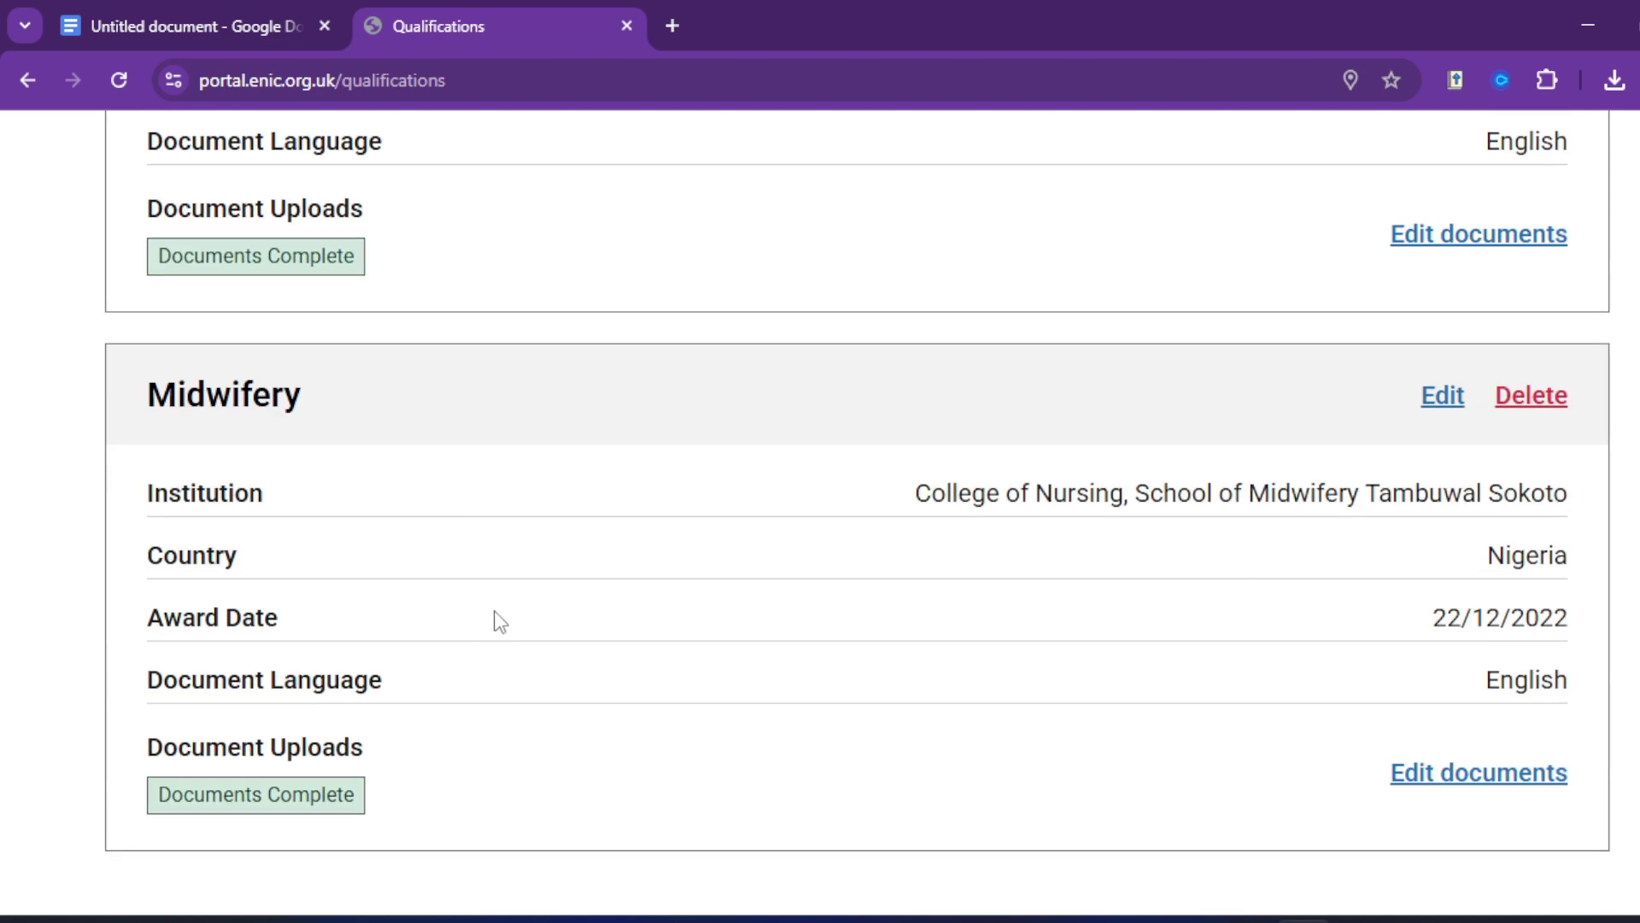
scroll(495, 603, "up", 5)
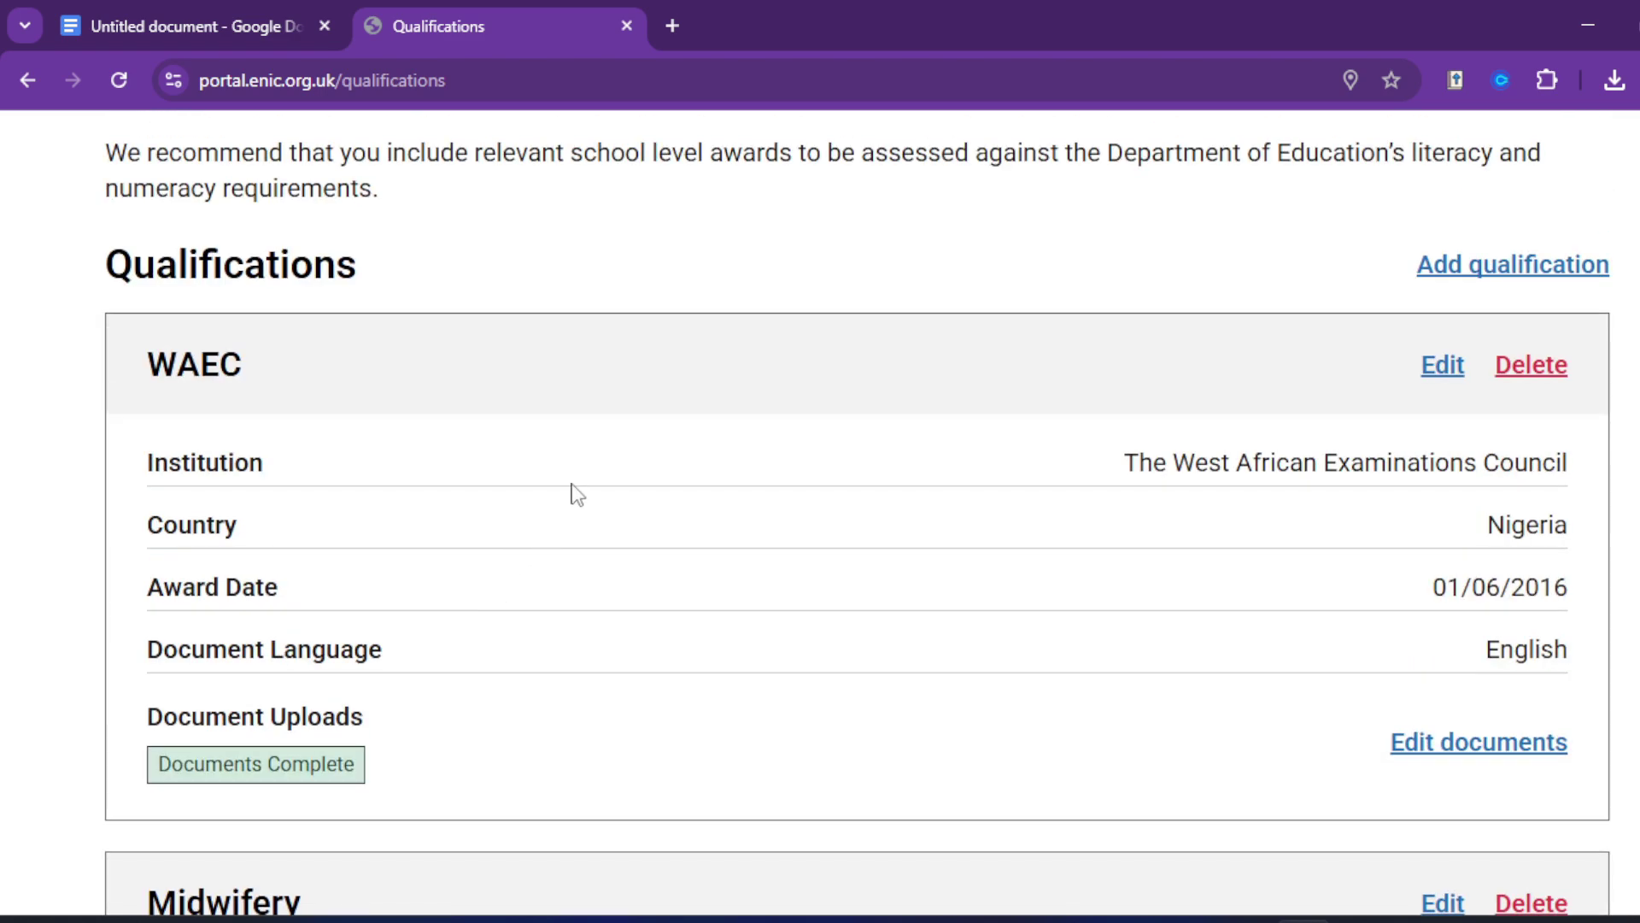
scroll(597, 596, "down", 4)
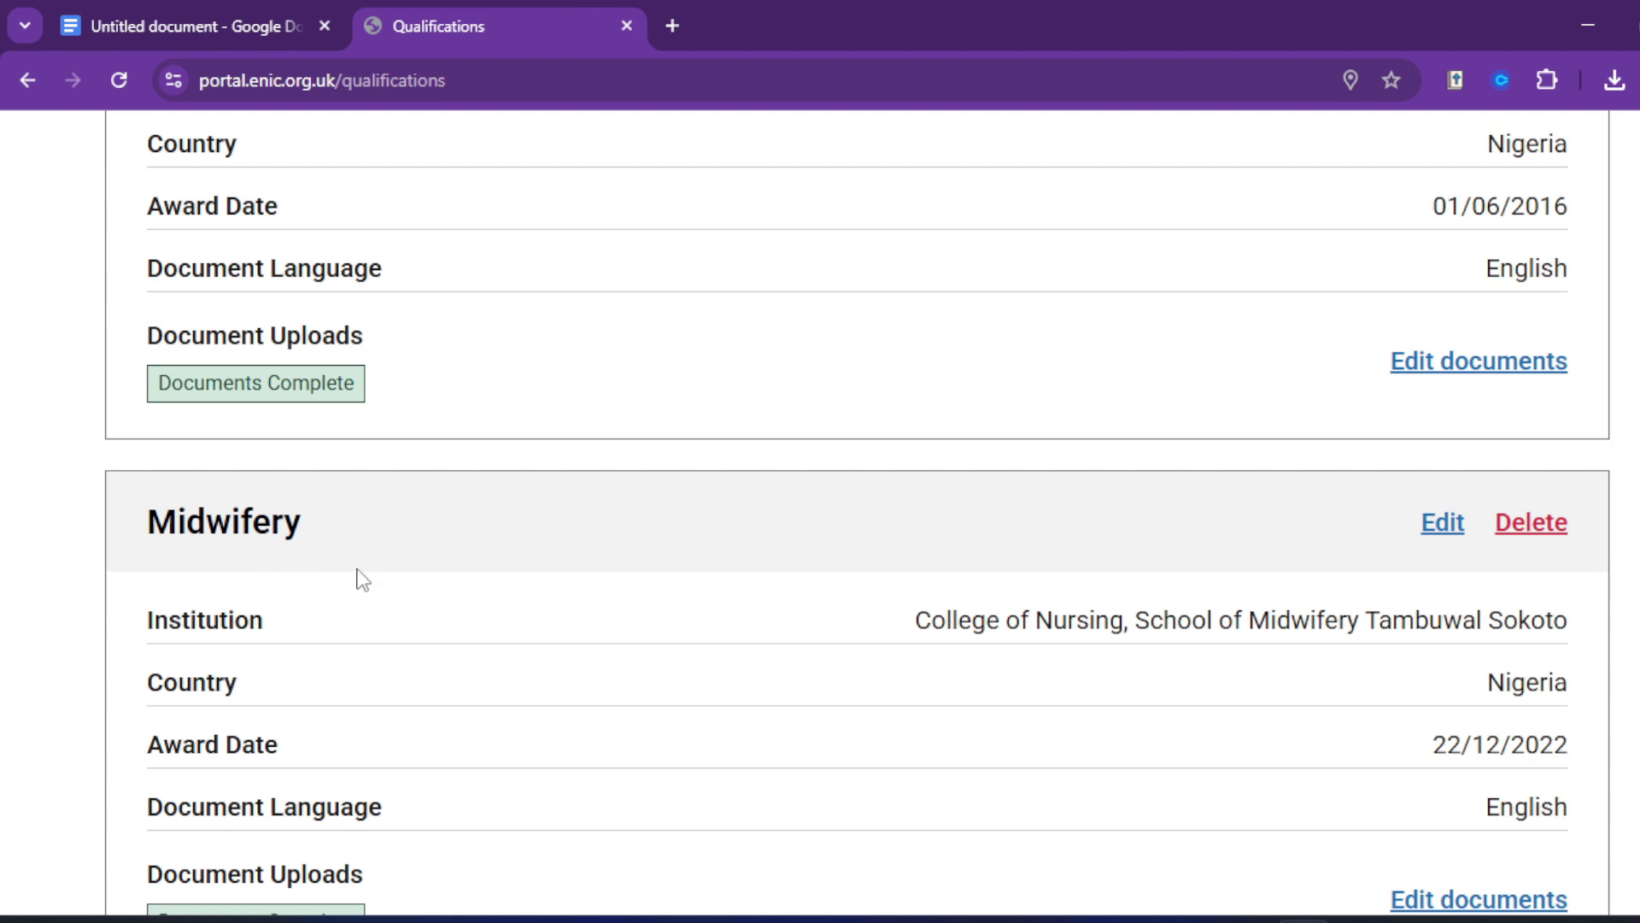
scroll(444, 576, "down", 1)
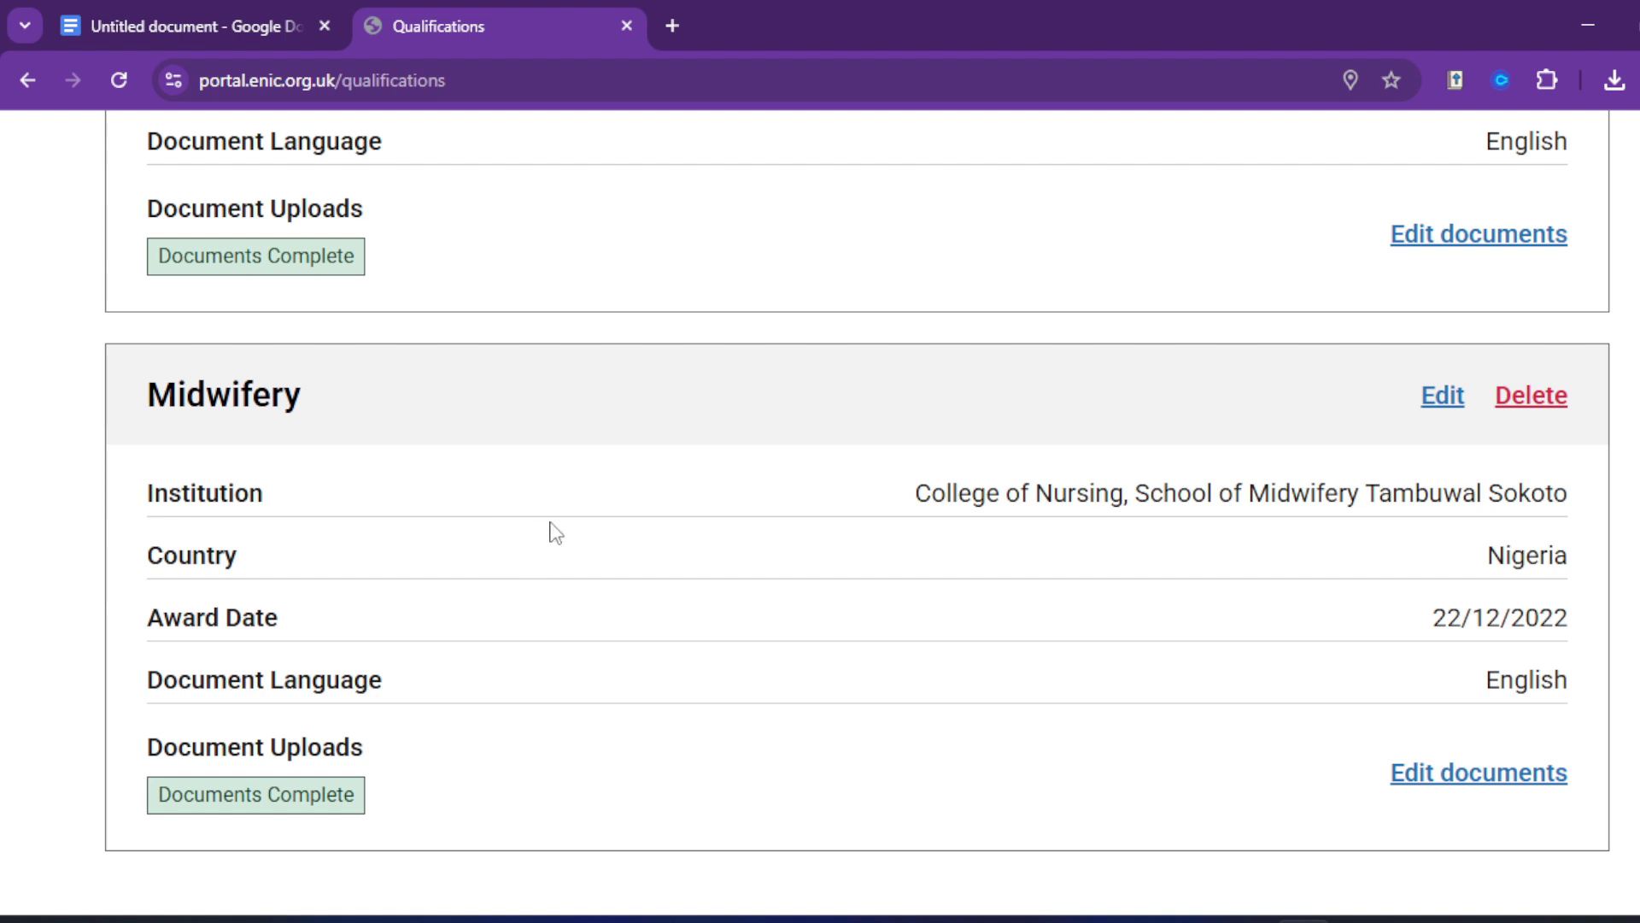
scroll(584, 573, "down", 2)
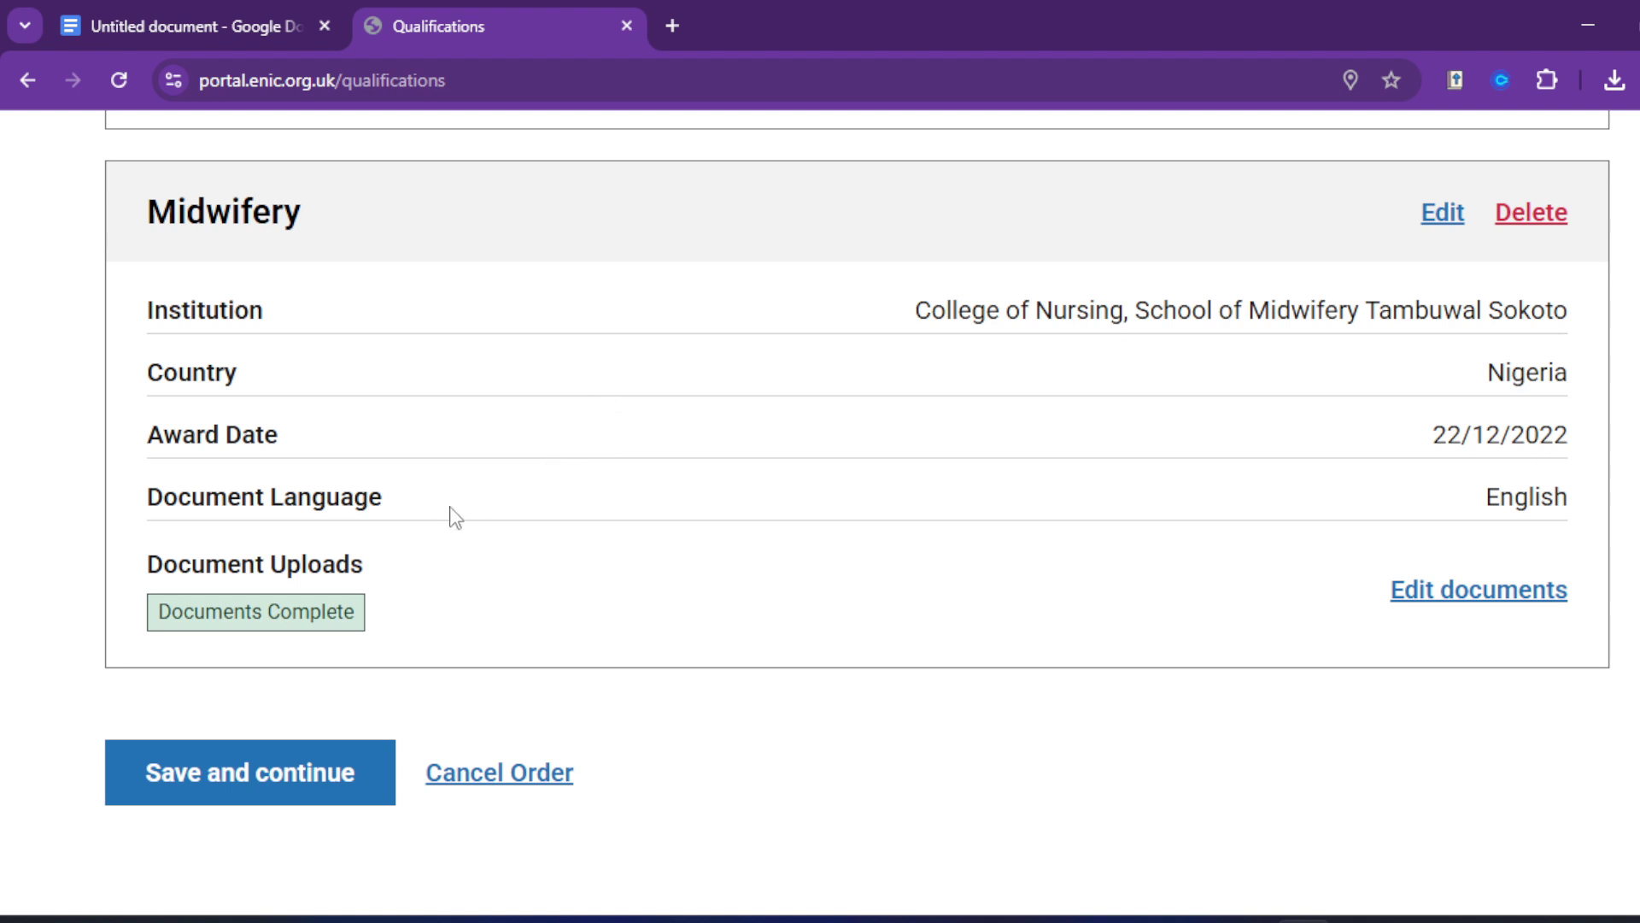
scroll(487, 428, "up", 3)
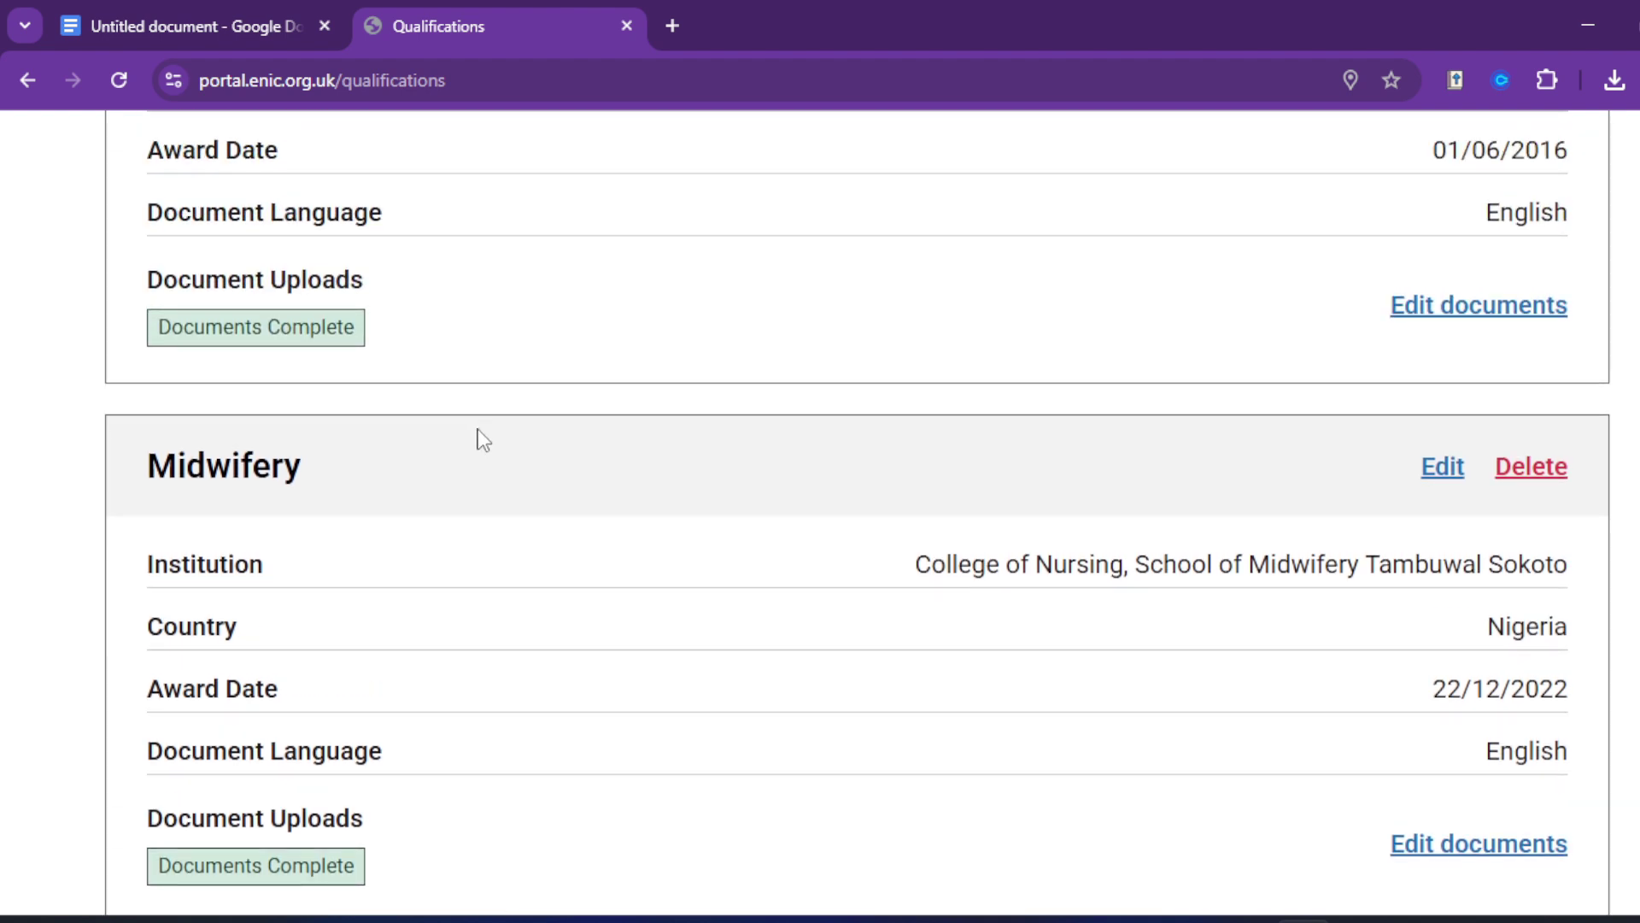
scroll(524, 499, "down", 3)
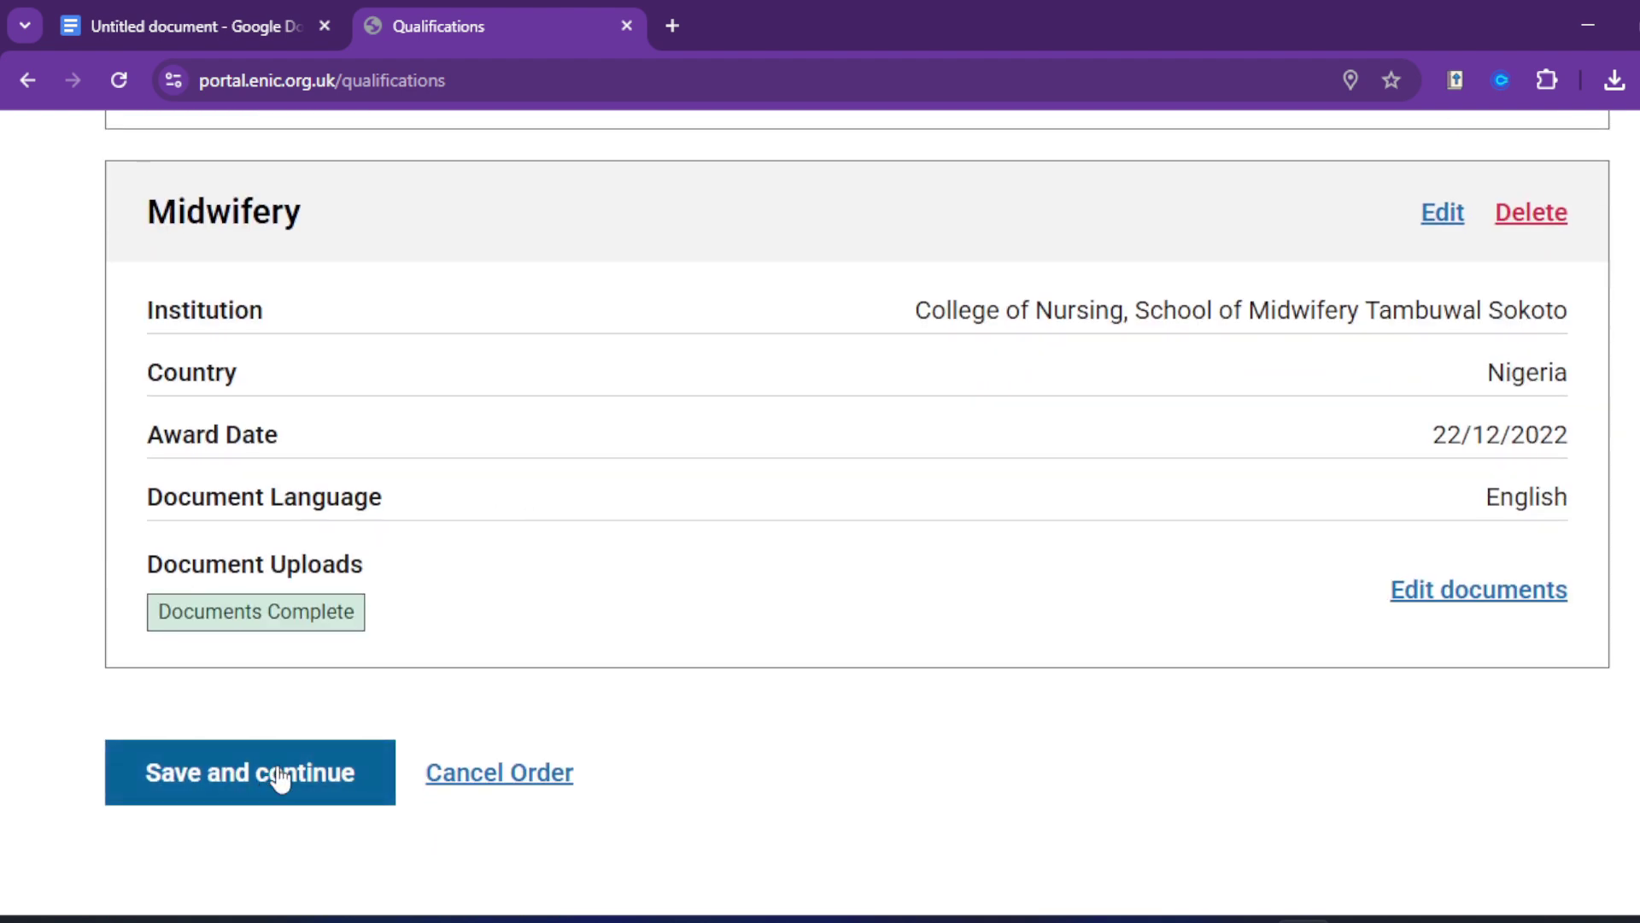
Step: Continue to 'Check your application details and pay' and review the £69.60 total
left_click(280, 777)
scroll(1146, 544, "down", 2)
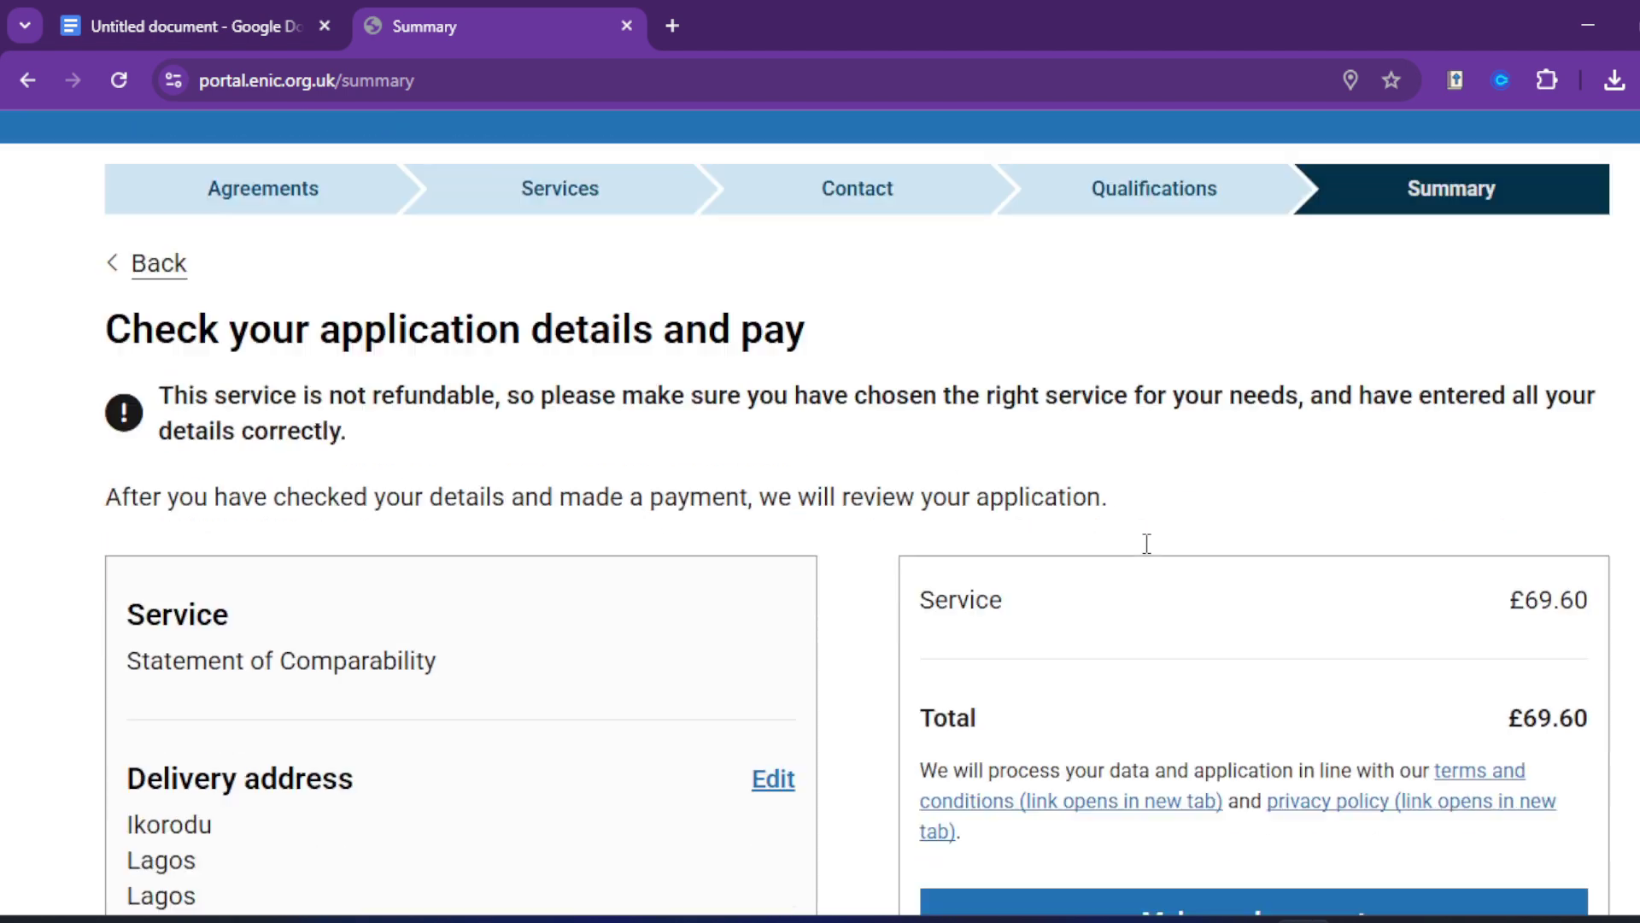
scroll(1147, 543, "down", 3)
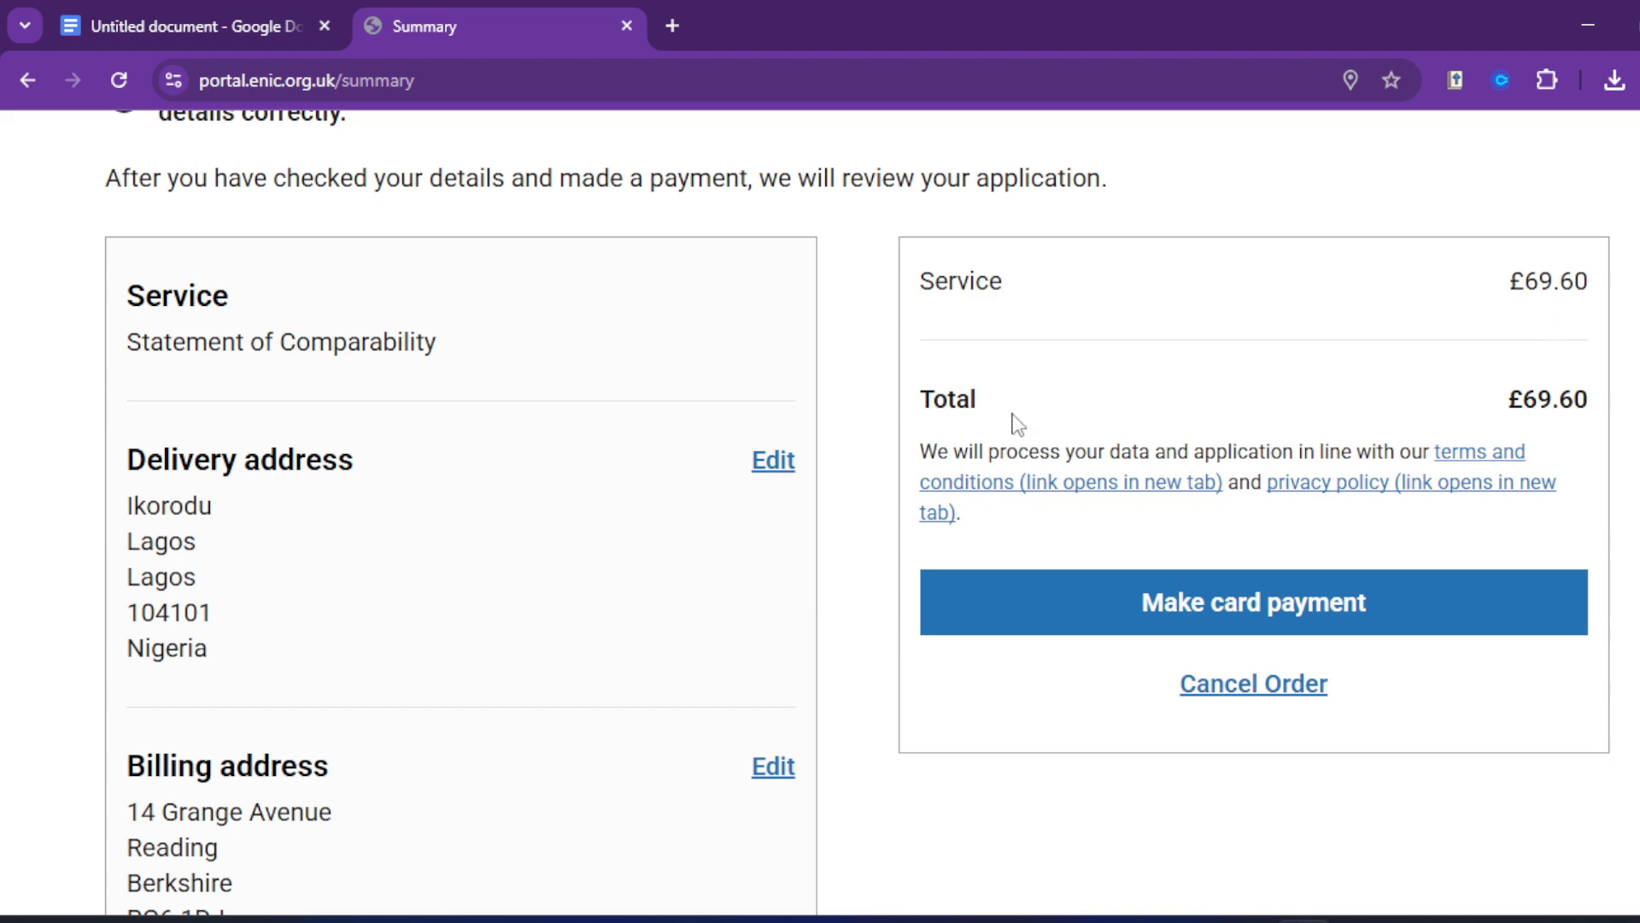
scroll(419, 613, "down", 3)
scroll(504, 603, "up", 6)
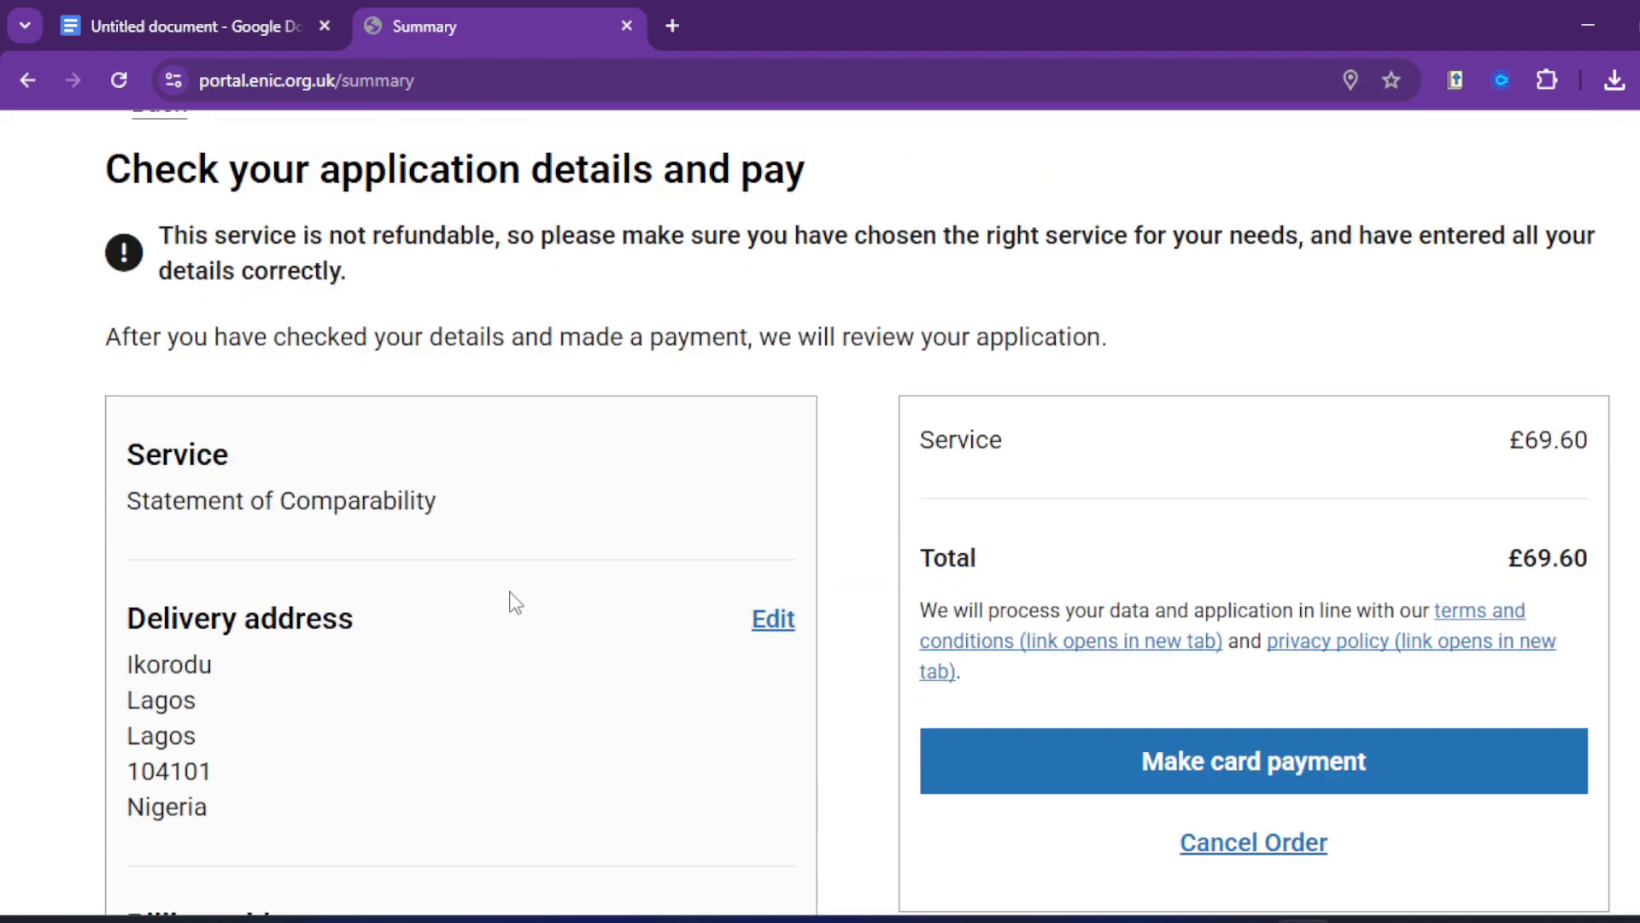
scroll(607, 592, "down", 3)
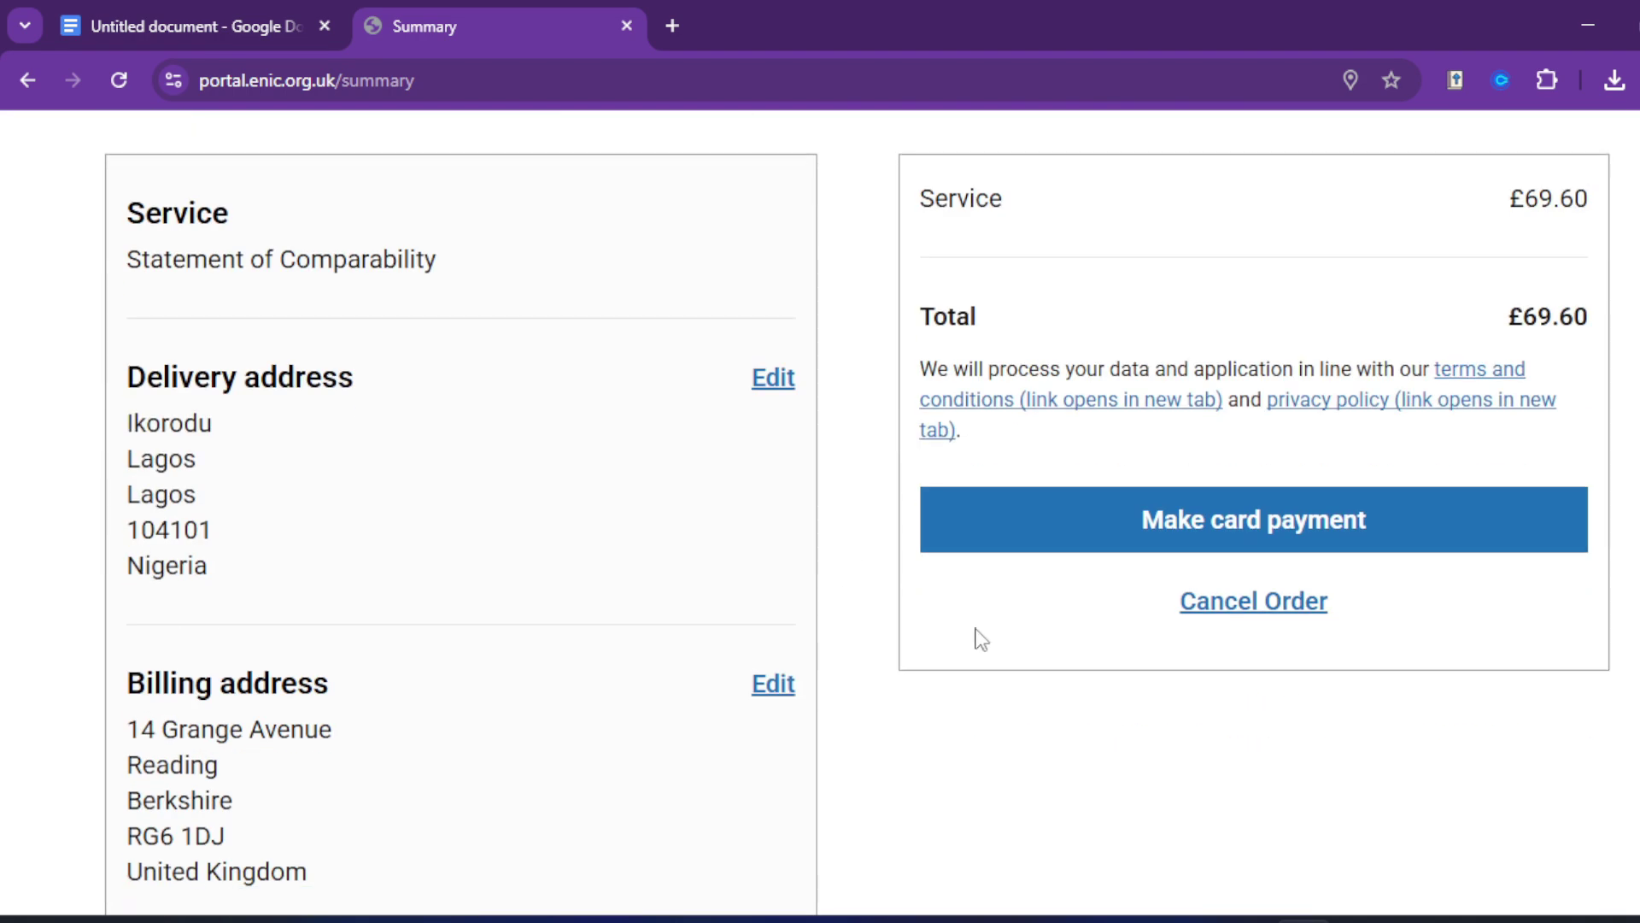
Step: Proceed to the Worldpay card payment form for the £69.60 fee
left_click(1246, 538)
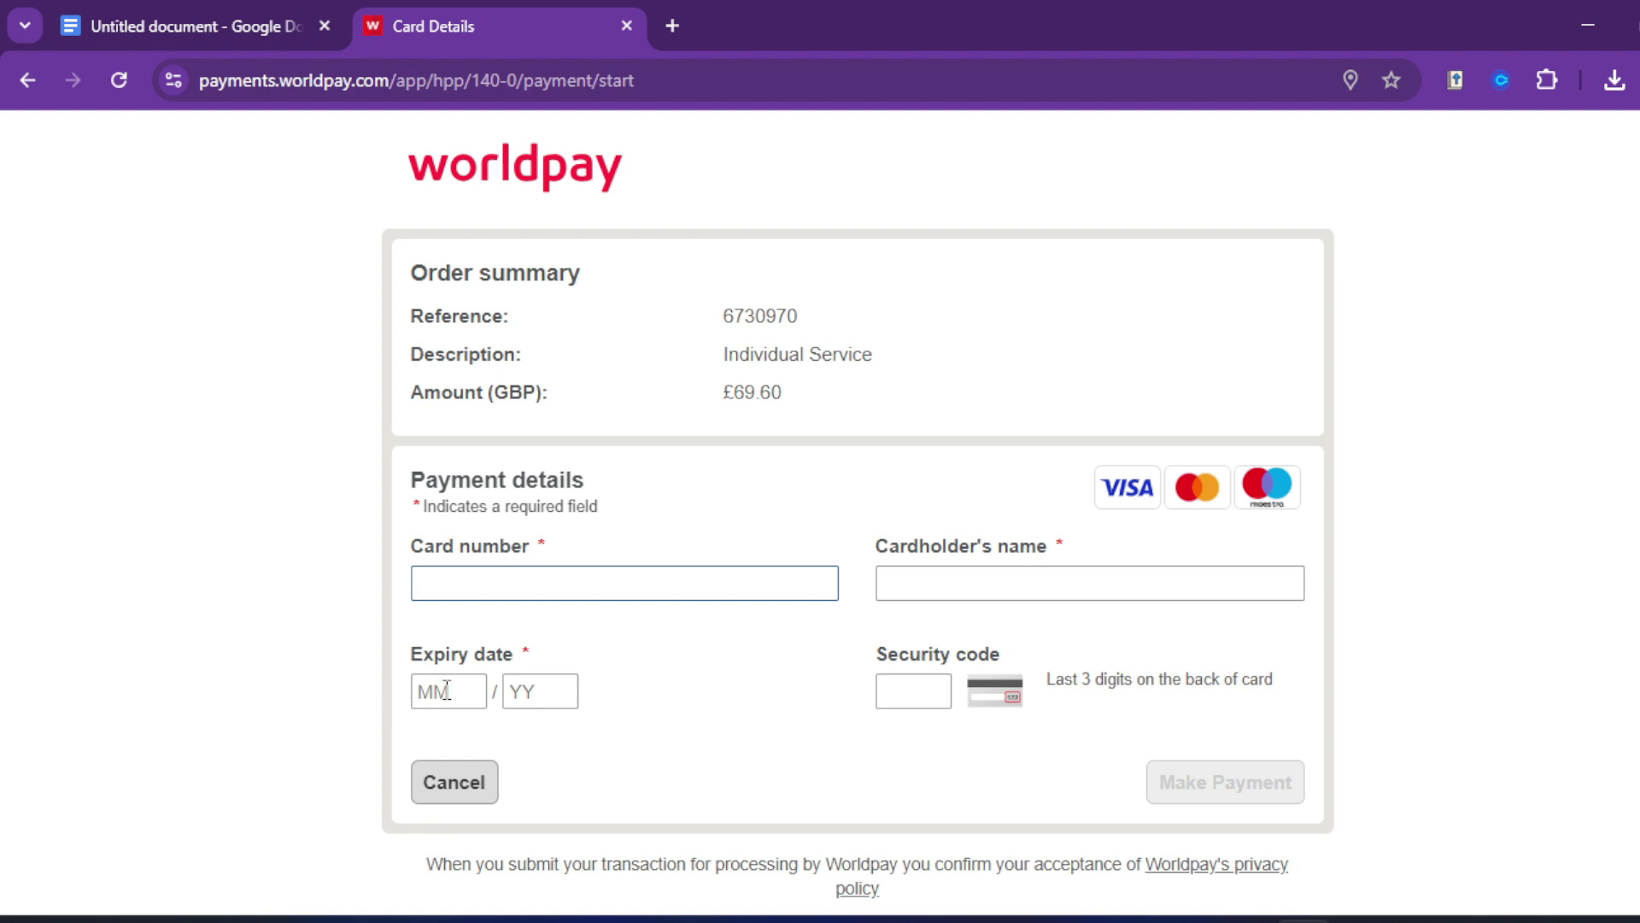
scroll(717, 709, "down", 1)
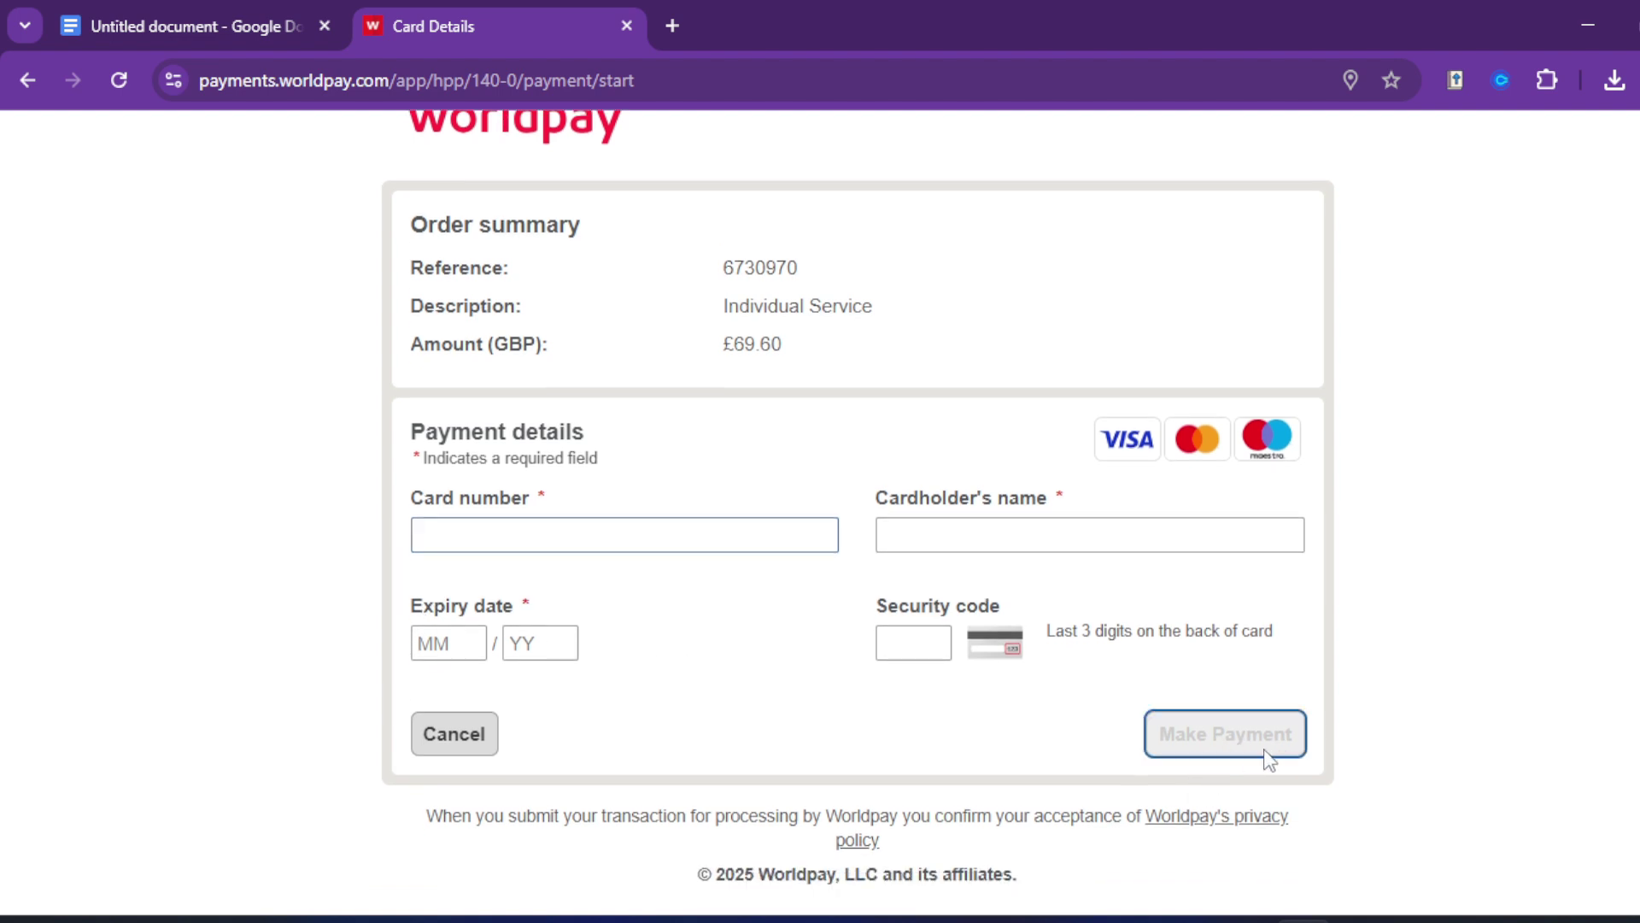
scroll(803, 479, "up", 1)
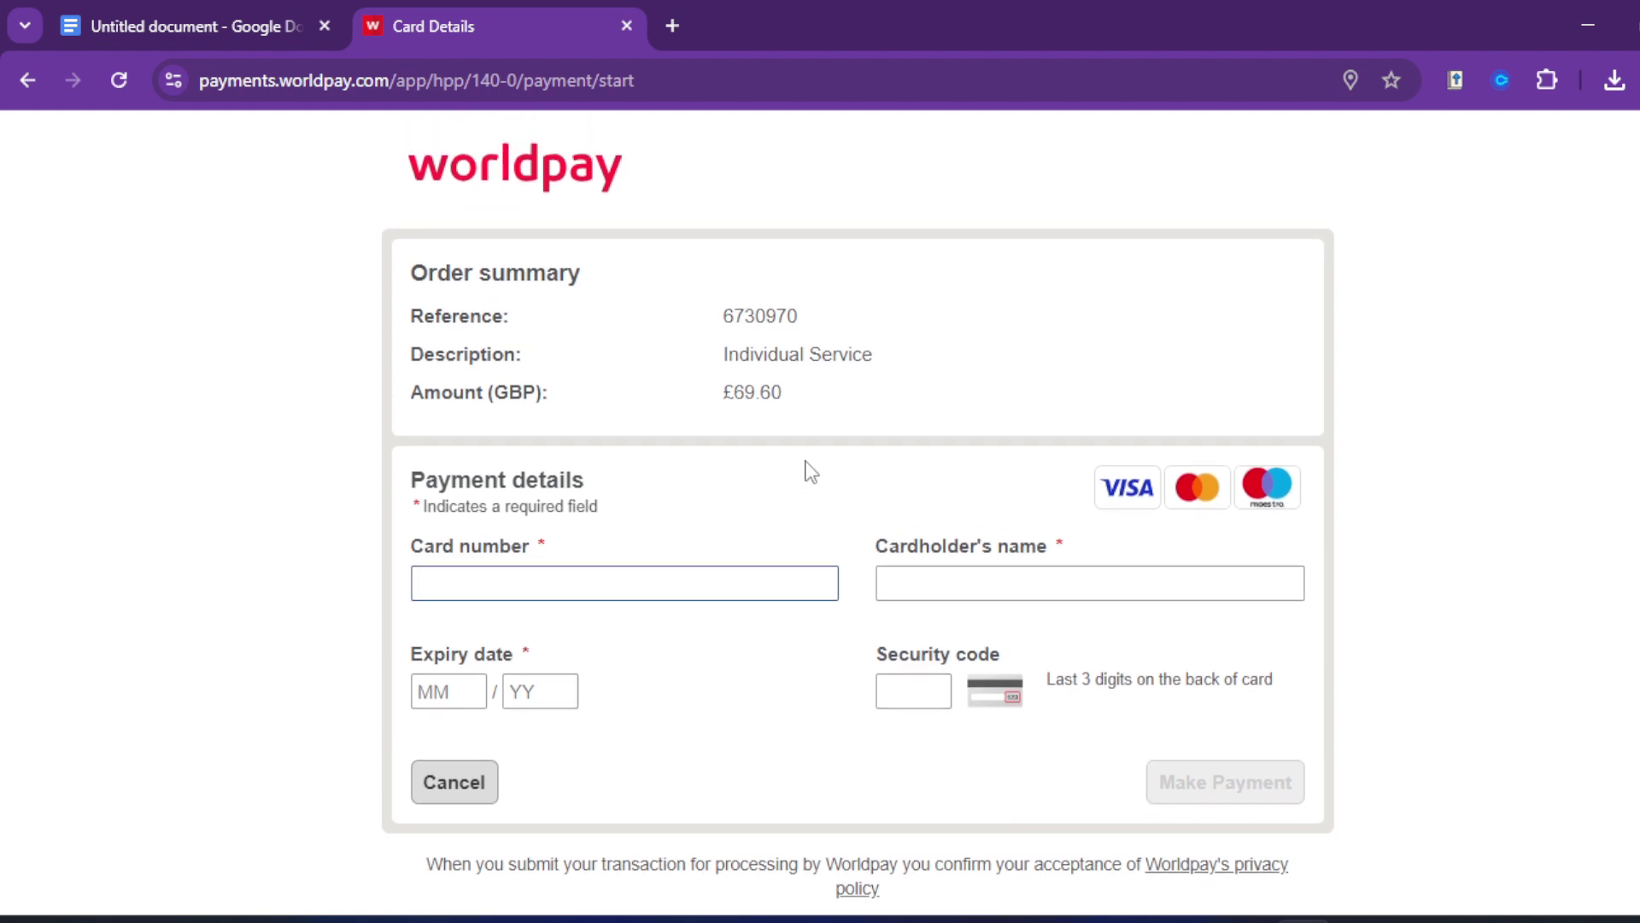